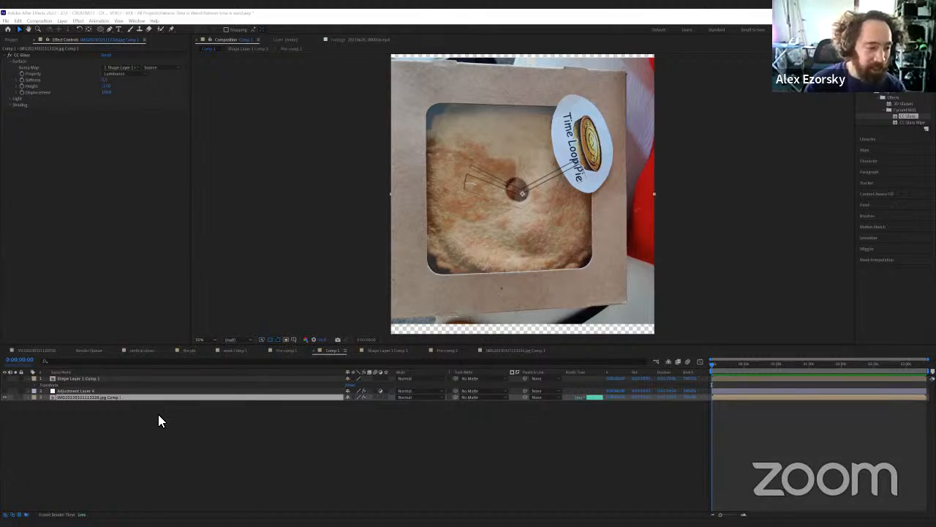
Open the composition named the pie and look into its nested work Comp 1 with the lettering
{"action": "left_click", "coordinate": [280, 353]}
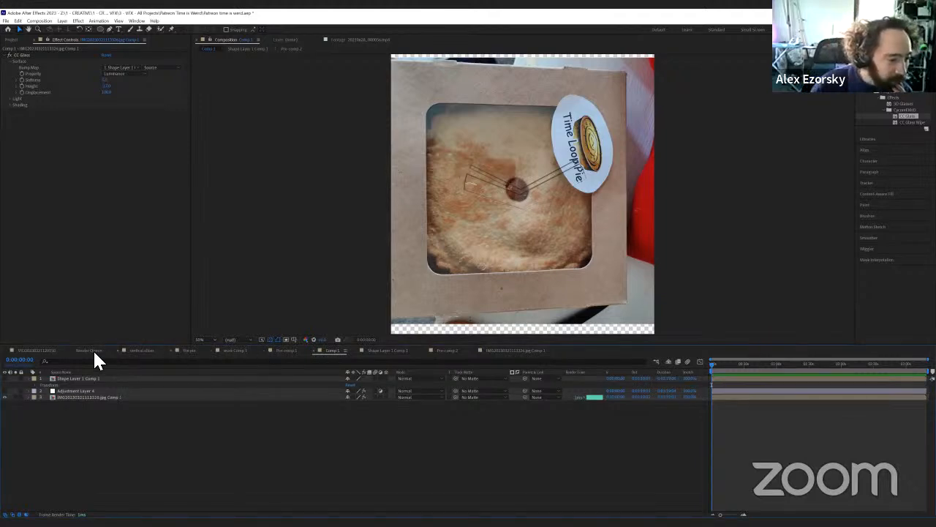
{"action": "left_click", "coordinate": [141, 350]}
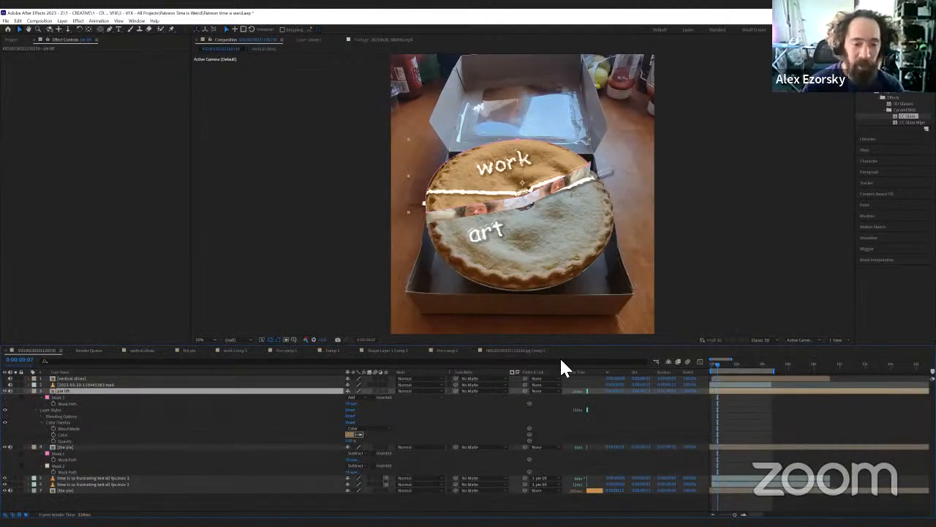
{"action": "double_click", "coordinate": [76, 387]}
{"action": "left_click", "coordinate": [73, 385]}
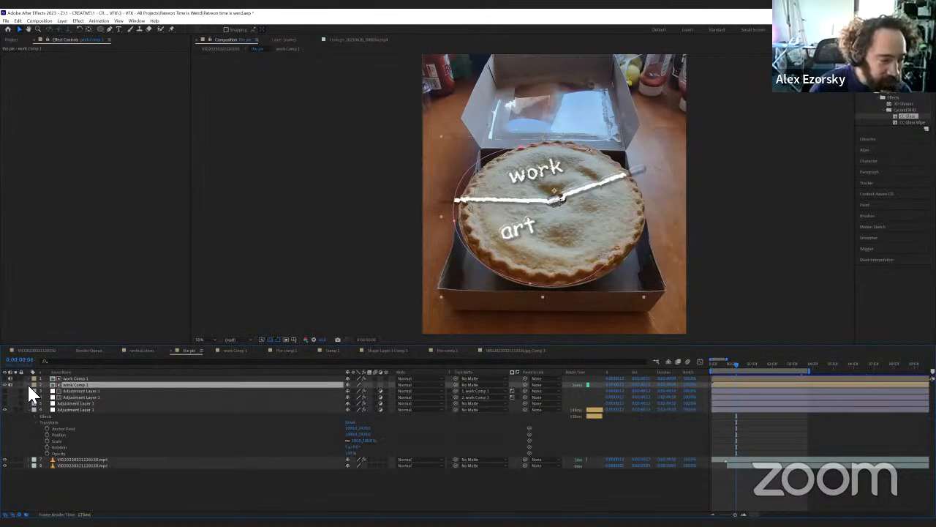
{"action": "double_click", "coordinate": [77, 384]}
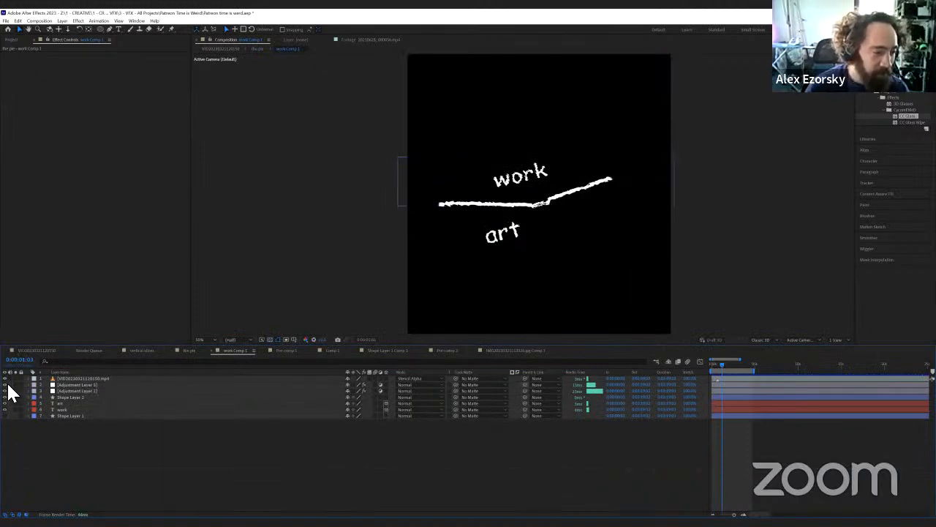
{"action": "left_click", "coordinate": [189, 350]}
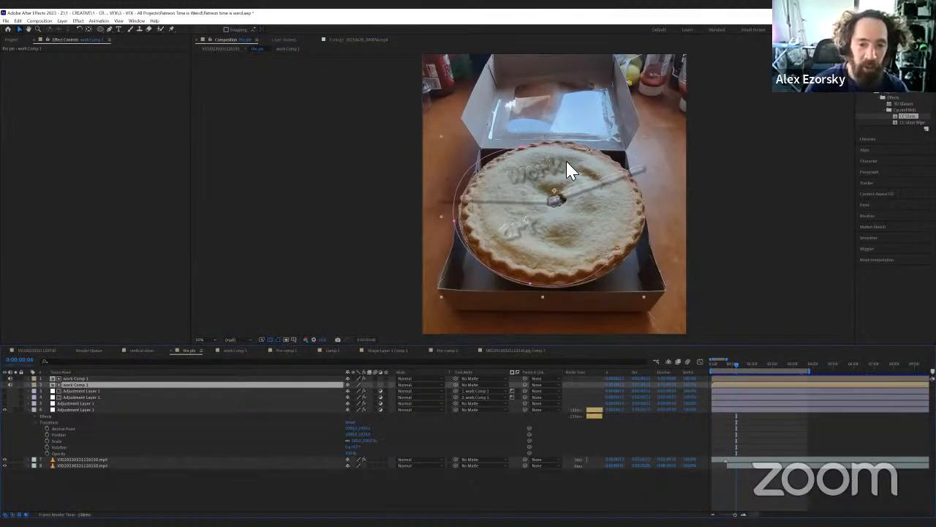
Examine the embossed lettering on the pie up close and the CC Glass settings of the lowest Adjustment Layer 1
{"action": "scroll", "coordinate": [564, 202], "scroll_direction": "up", "scroll_amount": 2}
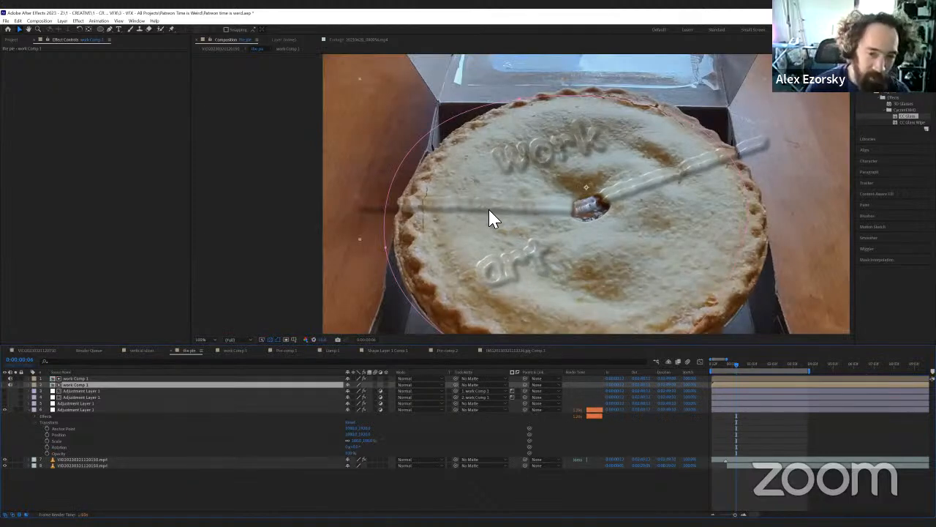
{"action": "scroll", "coordinate": [591, 218], "scroll_direction": "up", "scroll_amount": 2}
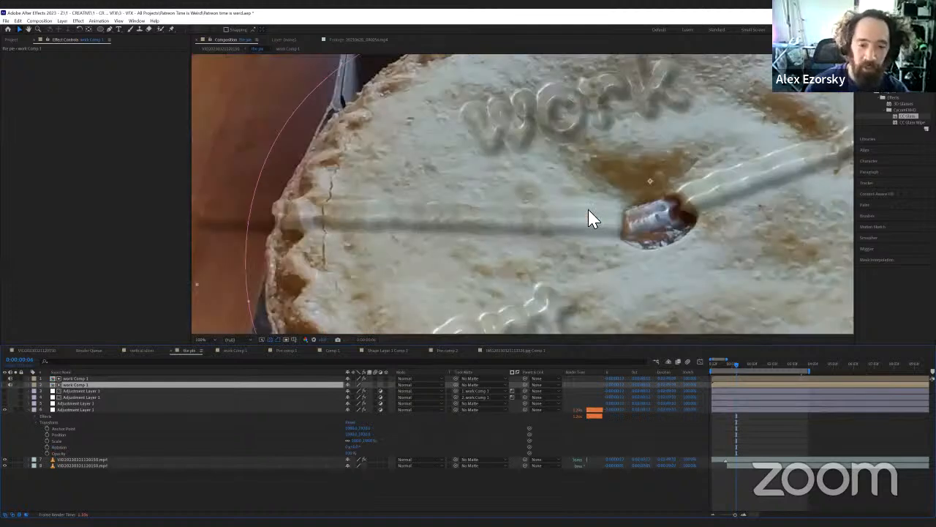
{"action": "scroll", "coordinate": [592, 218], "scroll_direction": "down", "scroll_amount": 2}
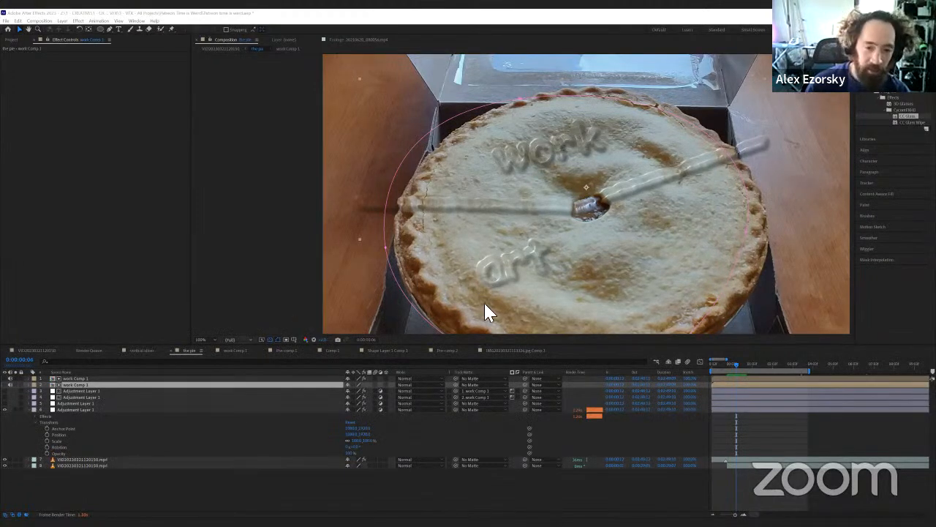
{"action": "left_click", "coordinate": [87, 409]}
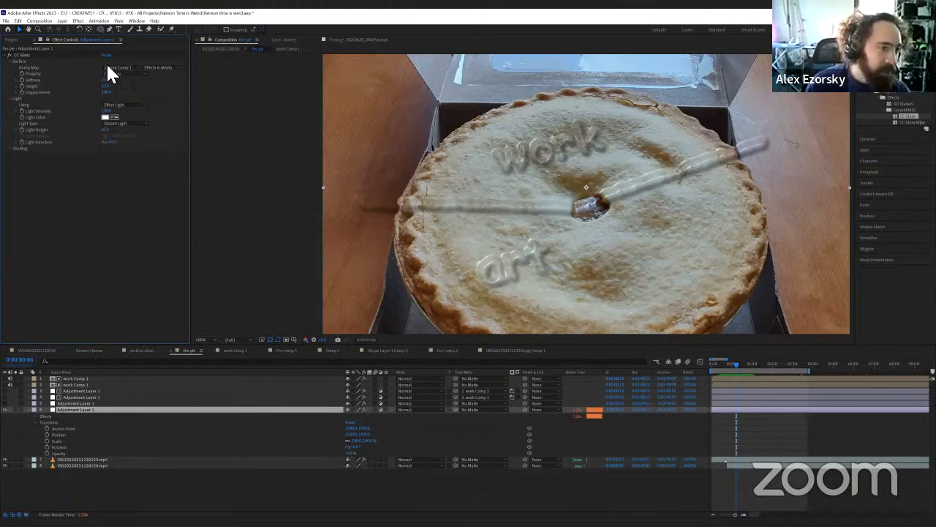
Show the second work Comp 1 layer over the pie and inspect its source composition
{"action": "left_click", "coordinate": [74, 383]}
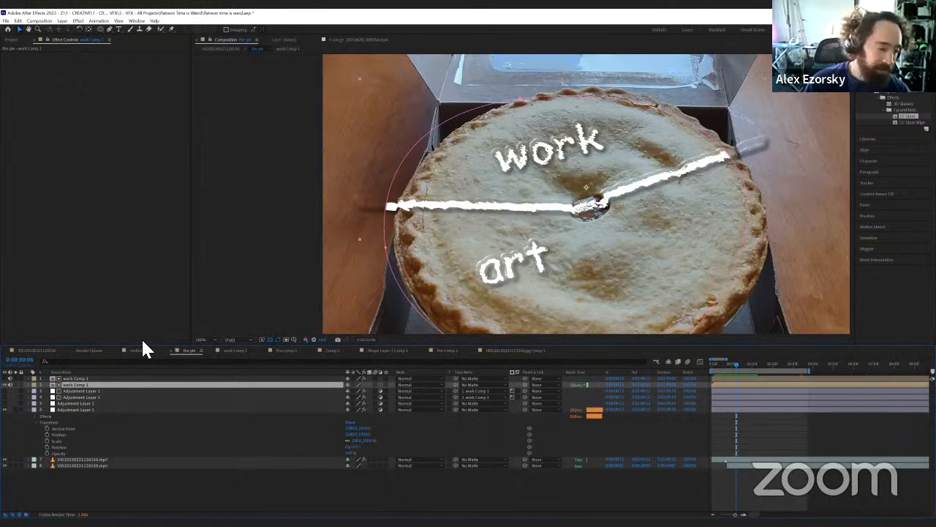
{"action": "double_click", "coordinate": [113, 384]}
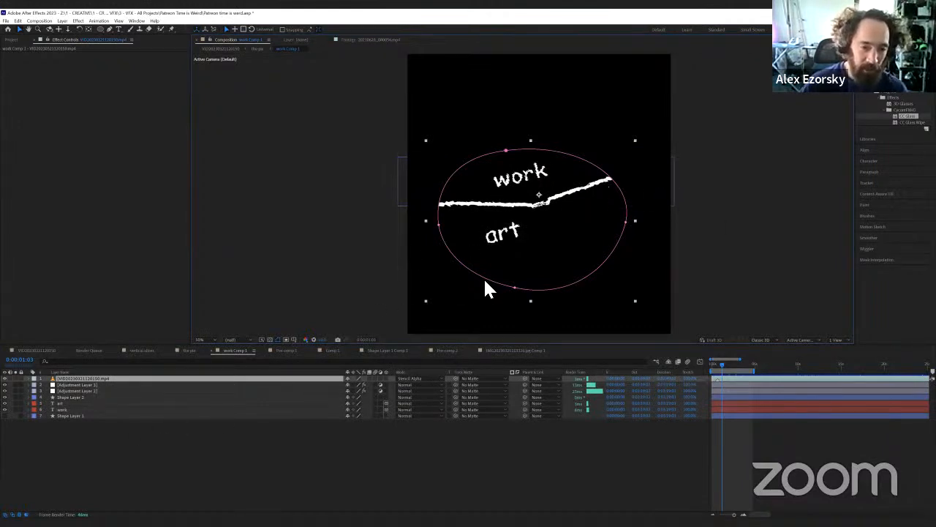
{"action": "key", "text": "Tab"}
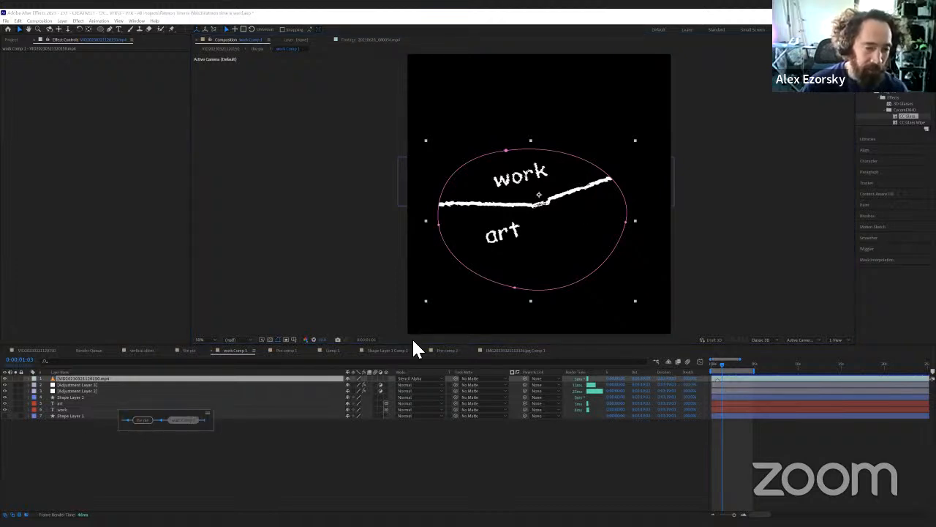
{"action": "left_click", "coordinate": [190, 350]}
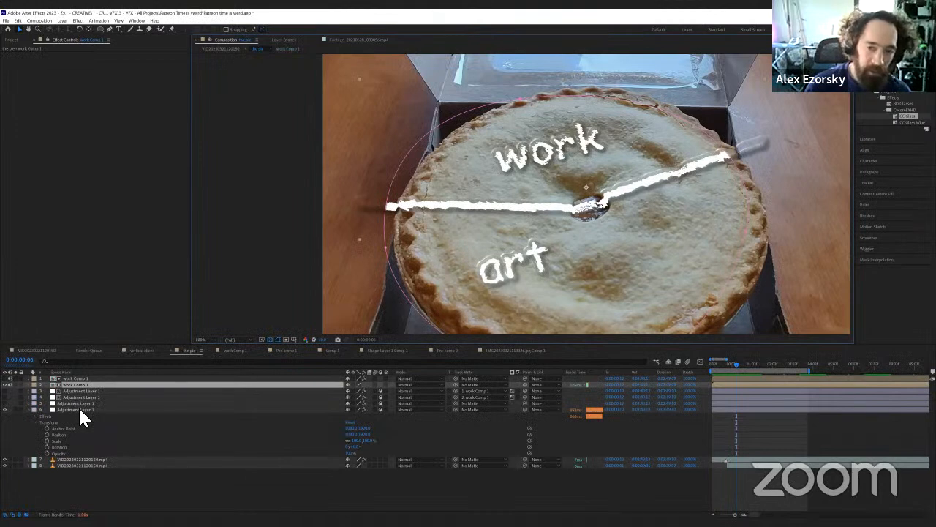
Check the CC Glass bump map layer and its Source, Masks and Effects & Masks options on the lowest Adjustment Layer 1
{"action": "left_click", "coordinate": [79, 409]}
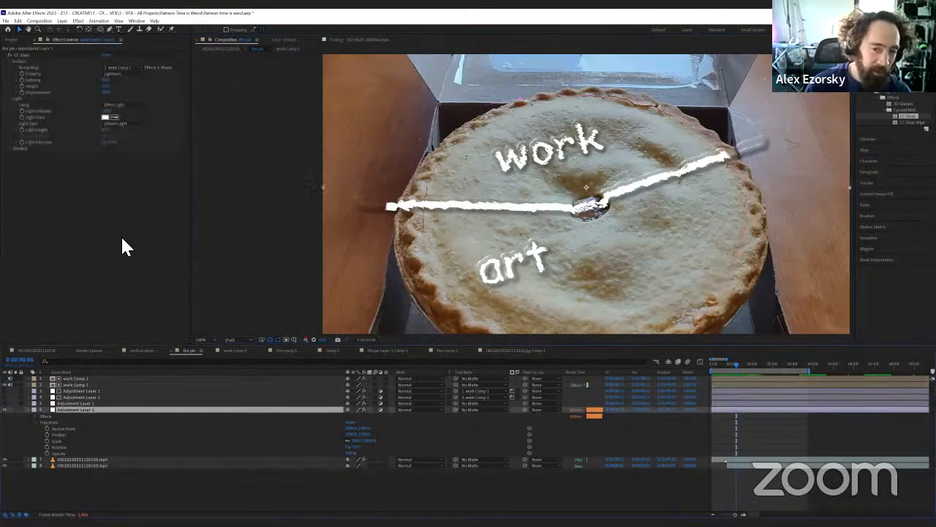
{"action": "left_click", "coordinate": [21, 55]}
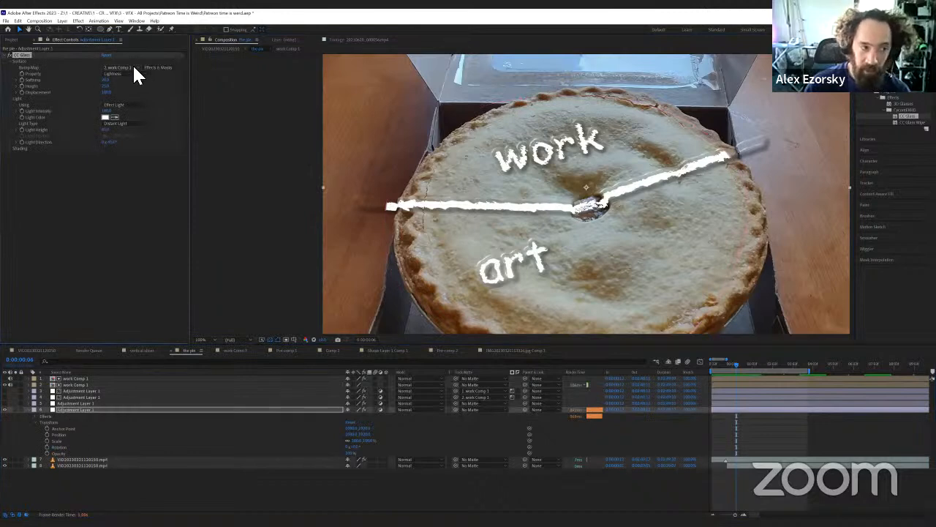
{"action": "left_click", "coordinate": [167, 67]}
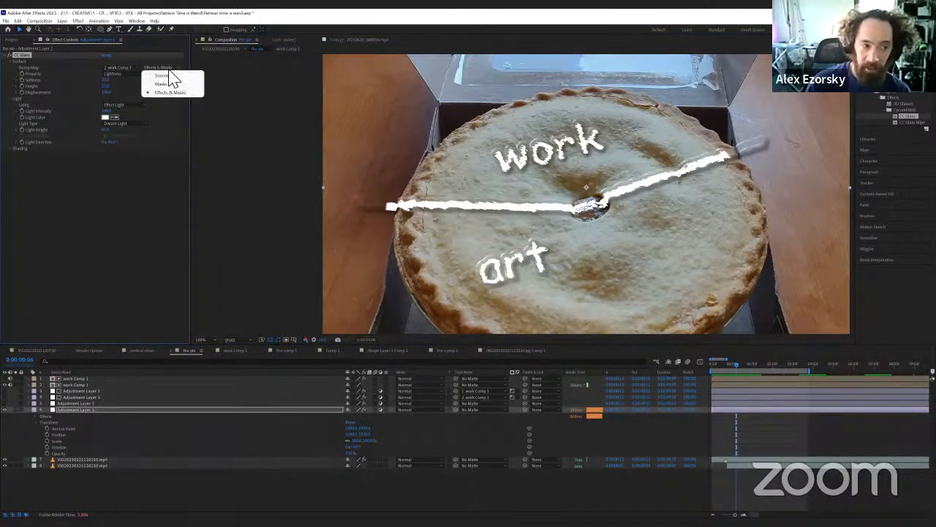
{"action": "left_click", "coordinate": [74, 73]}
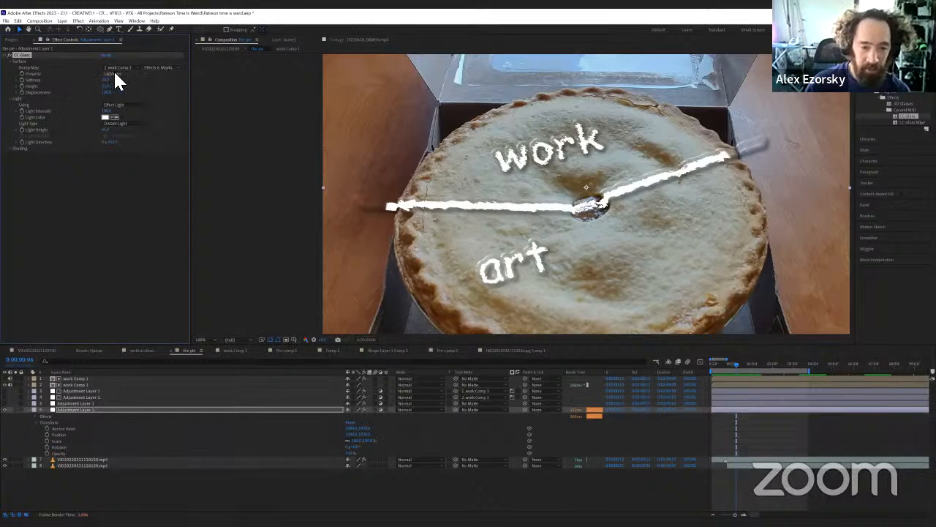
Inspect the lettering in work Comp 1 against the transparency grid and return to the pie composition
{"action": "double_click", "coordinate": [70, 385]}
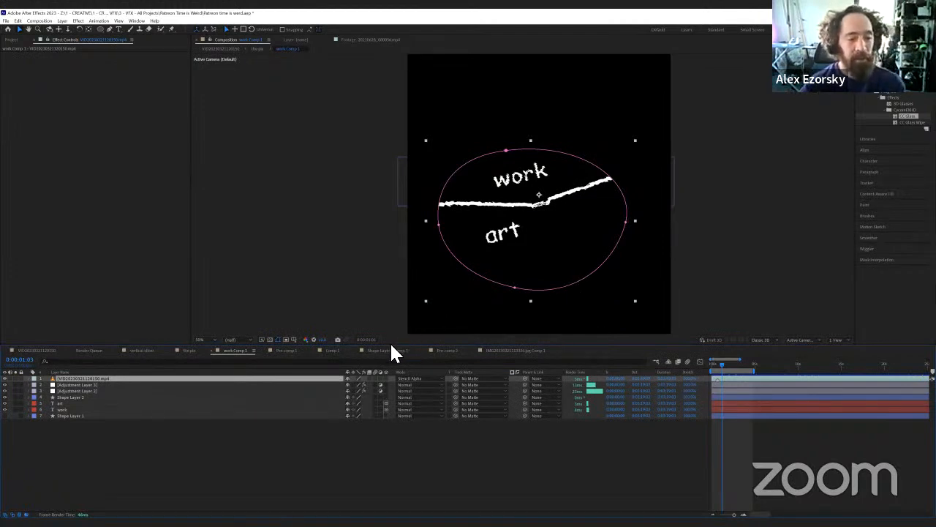
{"action": "left_click", "coordinate": [262, 340]}
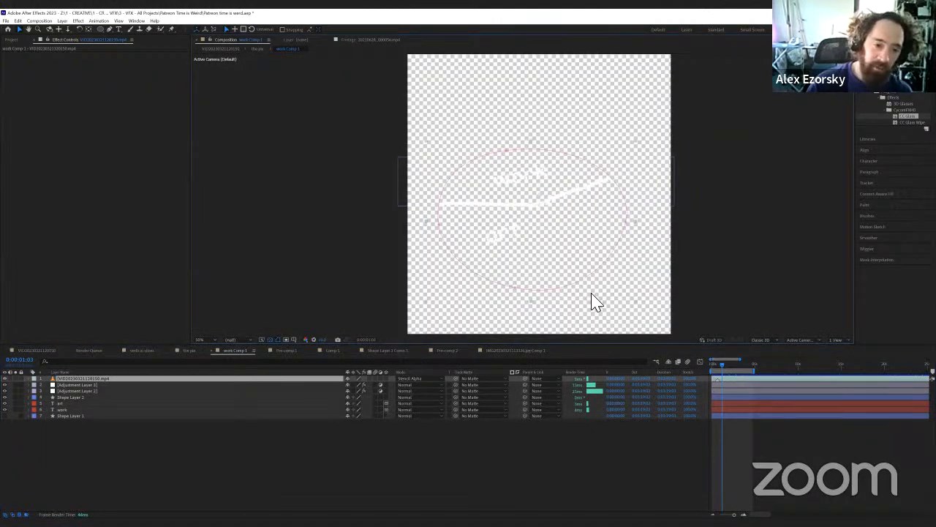
{"action": "left_click", "coordinate": [270, 341]}
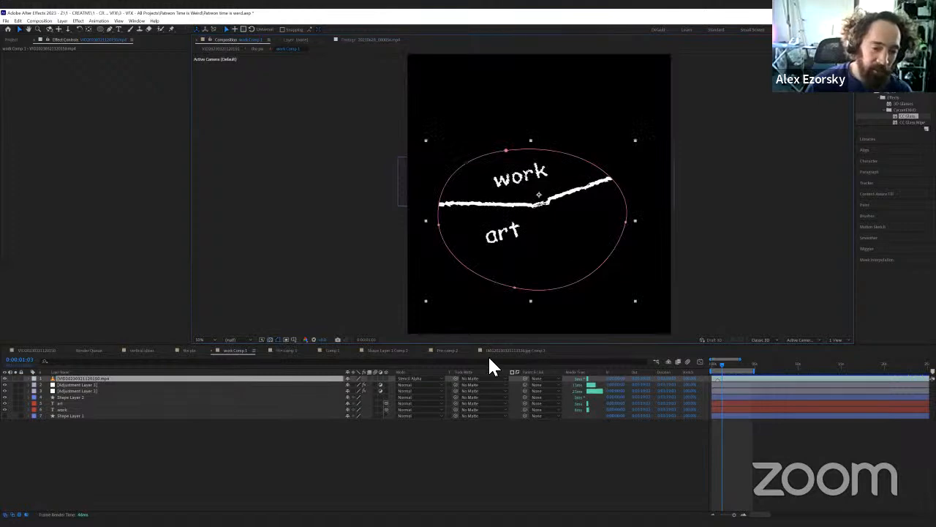
{"action": "key", "text": "Tab"}
{"action": "key", "text": "Return"}
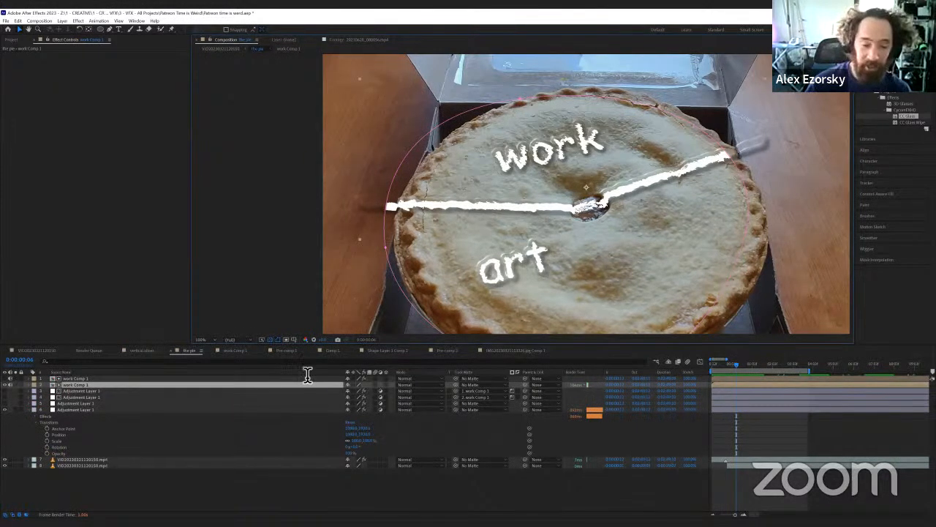
Add a black solid to work Comp 1 and place it beneath all the other layers
{"action": "double_click", "coordinate": [118, 383]}
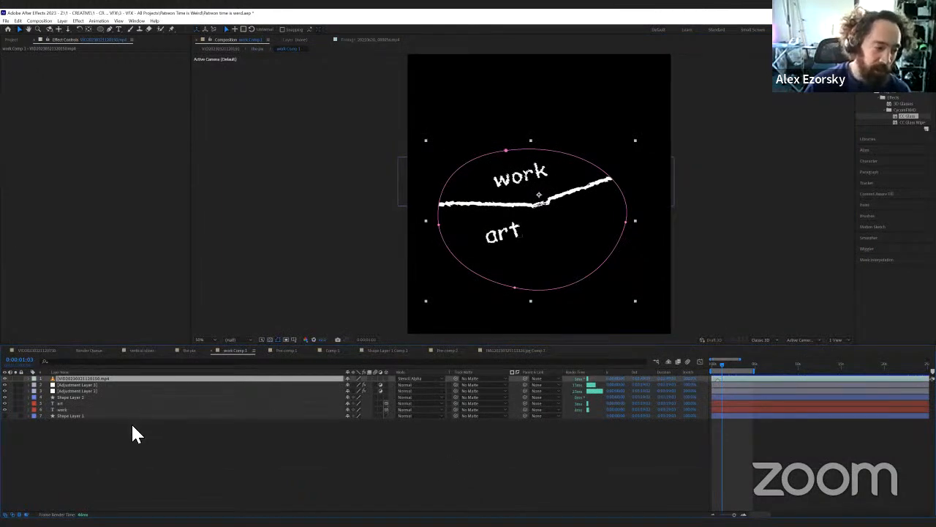
{"action": "left_click", "coordinate": [256, 444]}
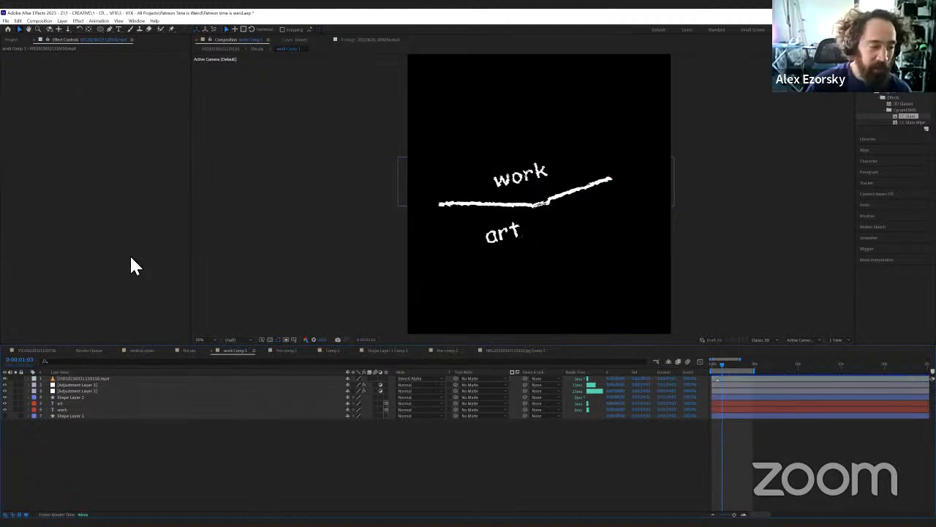
{"action": "left_click", "coordinate": [65, 22]}
{"action": "mouse_move", "coordinate": [93, 30]}
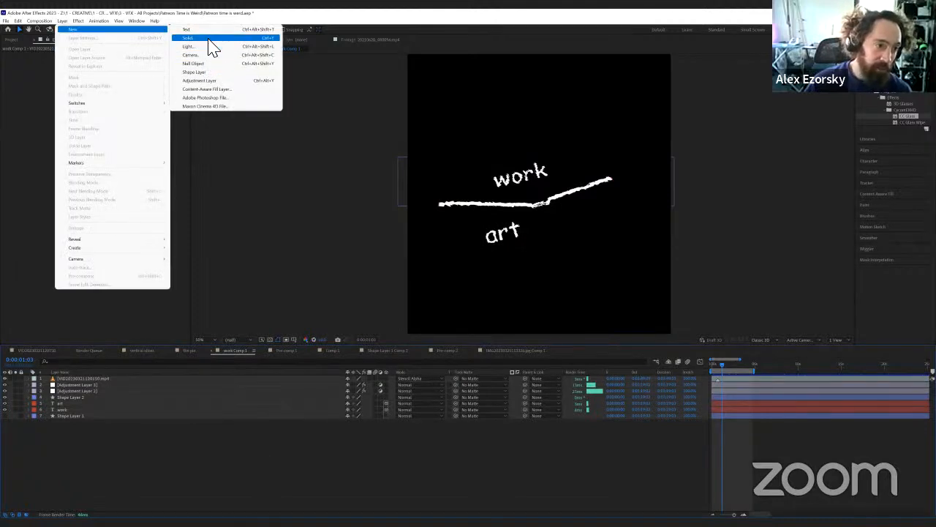
{"action": "left_click", "coordinate": [210, 39]}
{"action": "left_click", "coordinate": [483, 331]}
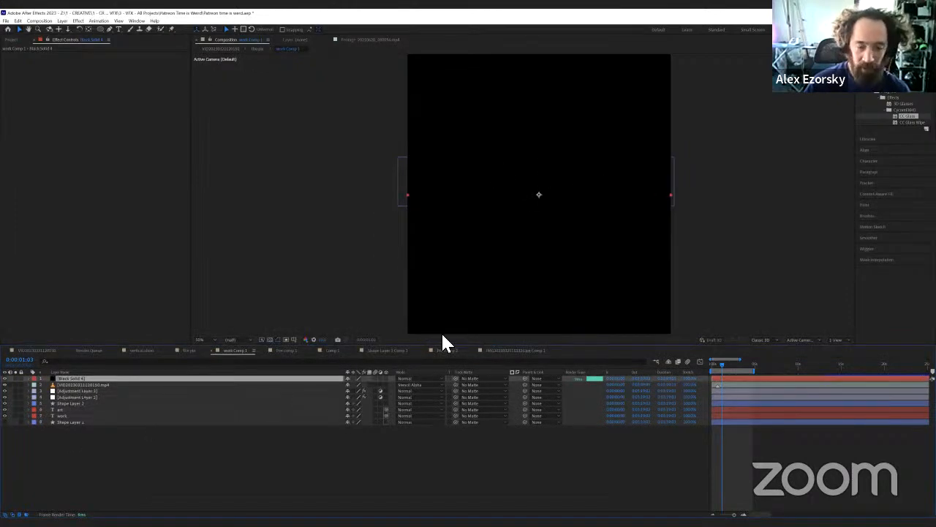
{"action": "key", "text": "ctrl+shift+bracketleft"}
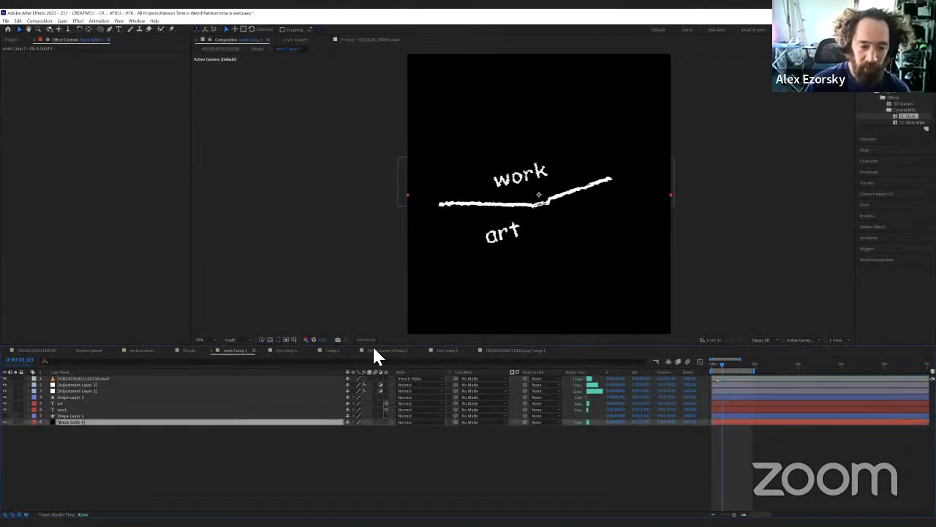
Check the black solid against the transparency grid and hide the second work Comp 1 layer in the pie composition
{"action": "left_click", "coordinate": [269, 339]}
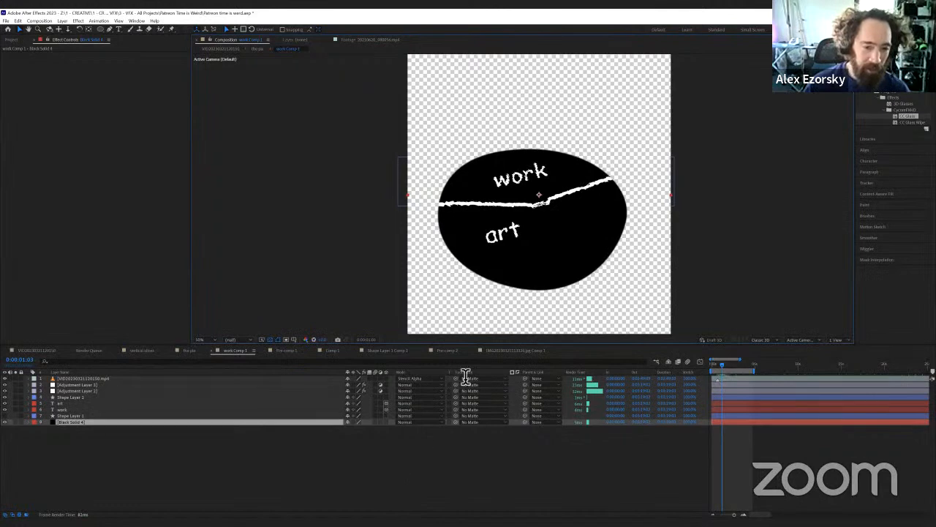
{"action": "left_click", "coordinate": [370, 445]}
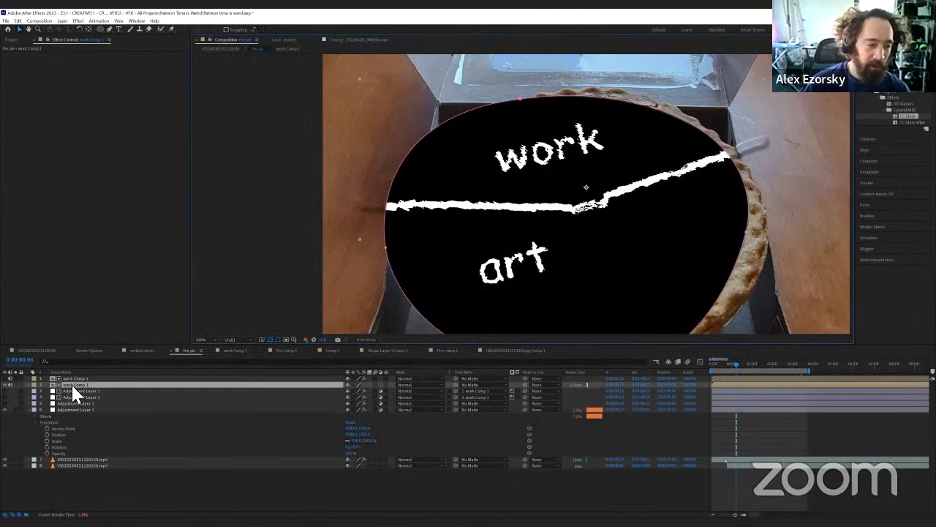
{"action": "left_click", "coordinate": [5, 384]}
Pre-compose every layer of work Comp 1 except the black solid
{"action": "double_click", "coordinate": [106, 385]}
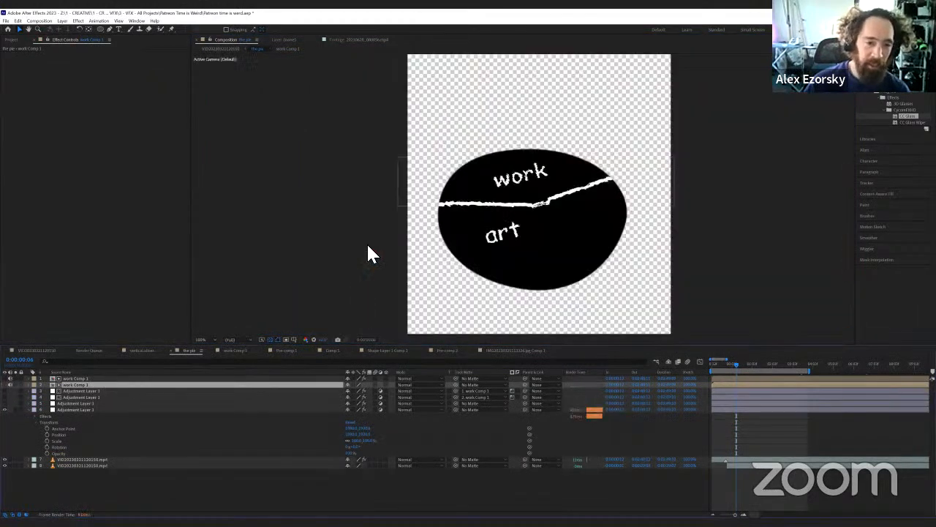
{"action": "left_click", "coordinate": [81, 421]}
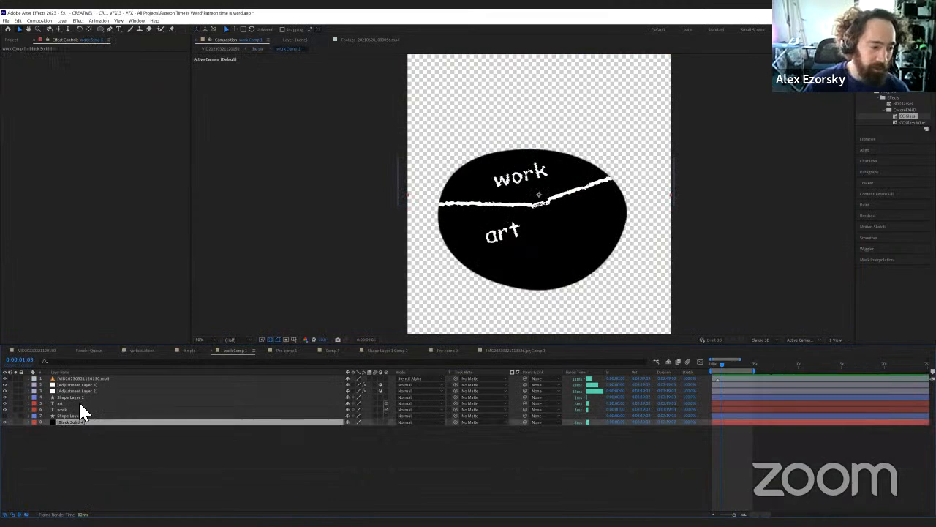
{"action": "left_click", "coordinate": [79, 415]}
{"action": "key", "text": "ctrl+a"}
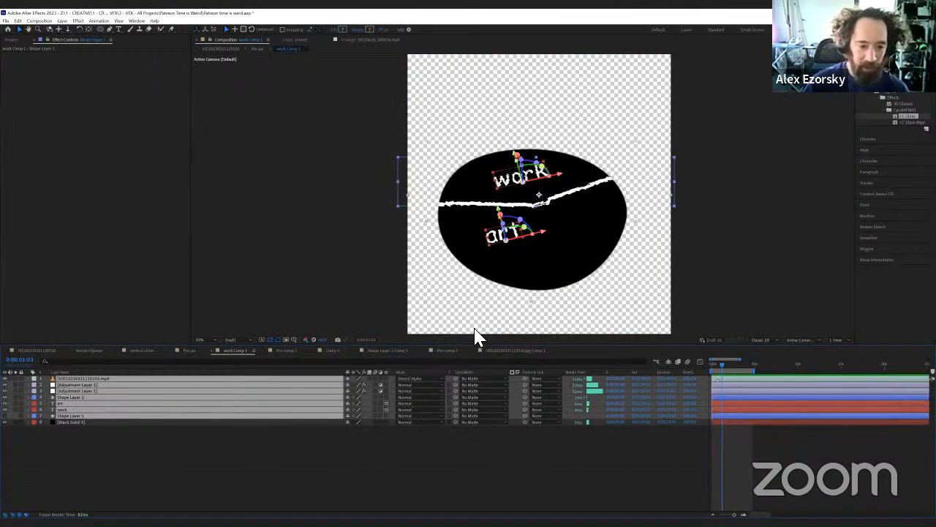
{"action": "key", "text": "ctrl+shift+c"}
{"action": "key", "text": "Return"}
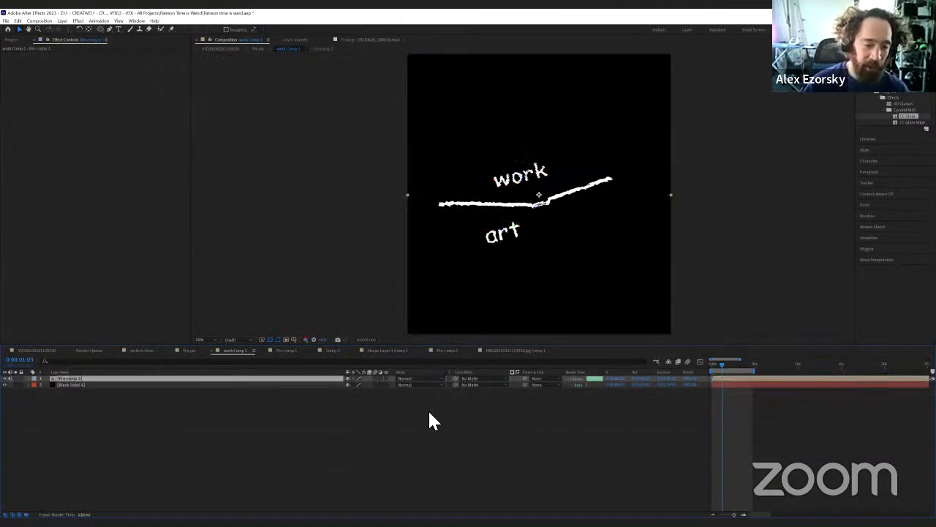
{"action": "left_click", "coordinate": [427, 408]}
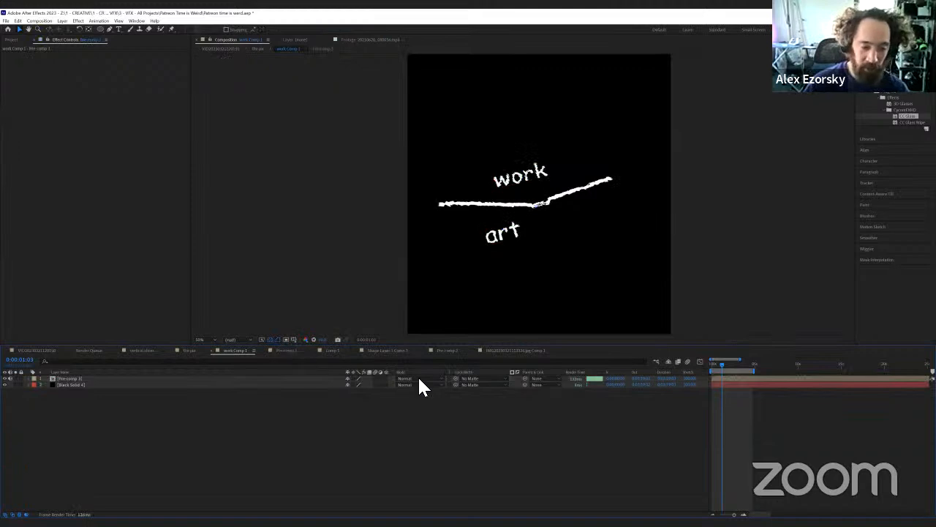
Return to the pie composition and remove the mask from the second work Comp 1 layer
{"action": "key", "text": "shift+Escape"}
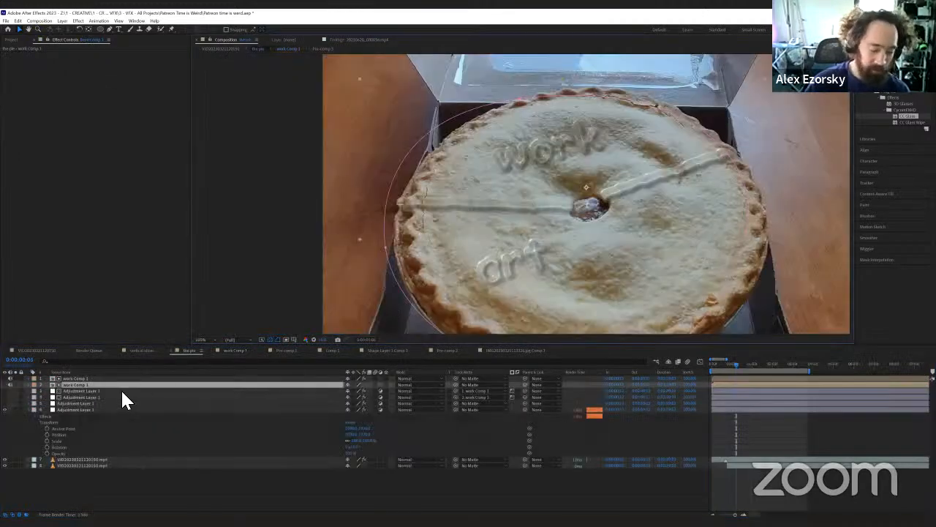
{"action": "key", "text": "m"}
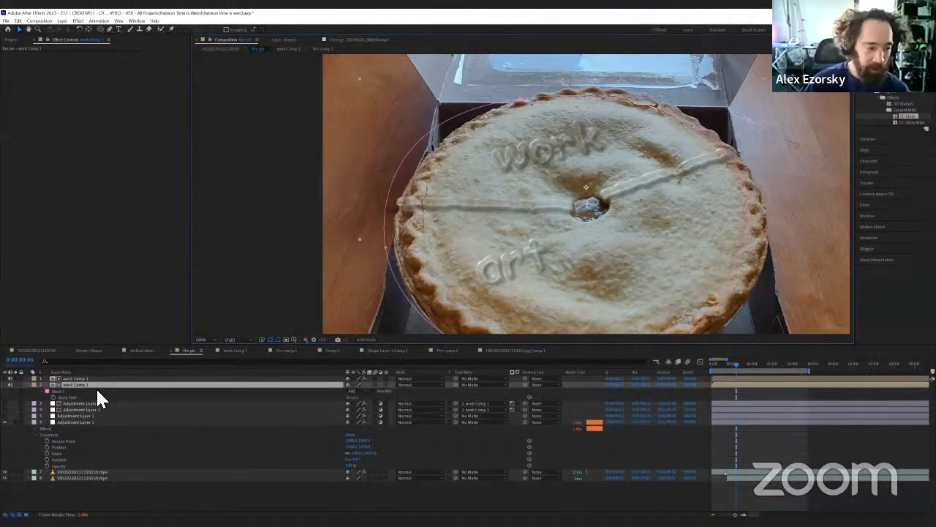
{"action": "key", "text": "m"}
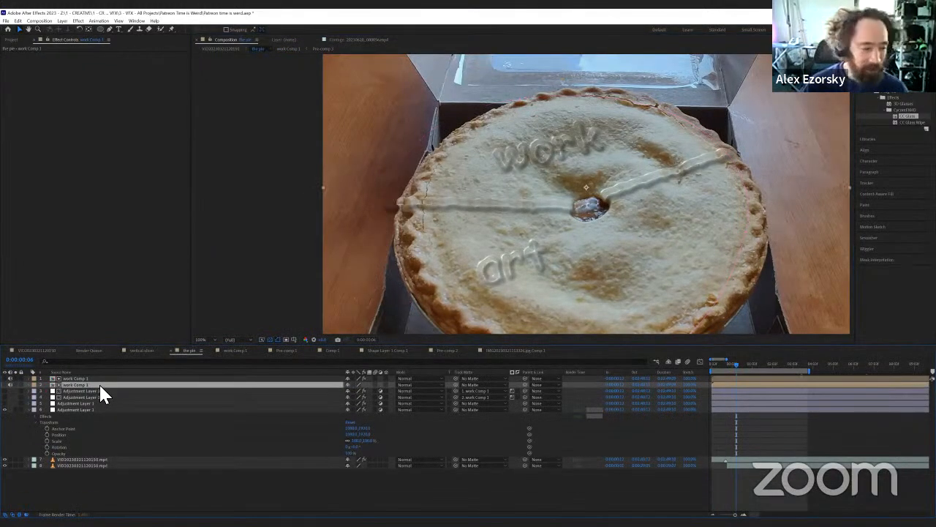
Cut all the layers out of the nested pre-comp and paste them back into work Comp 1
{"action": "double_click", "coordinate": [99, 383]}
{"action": "left_click", "coordinate": [93, 378]}
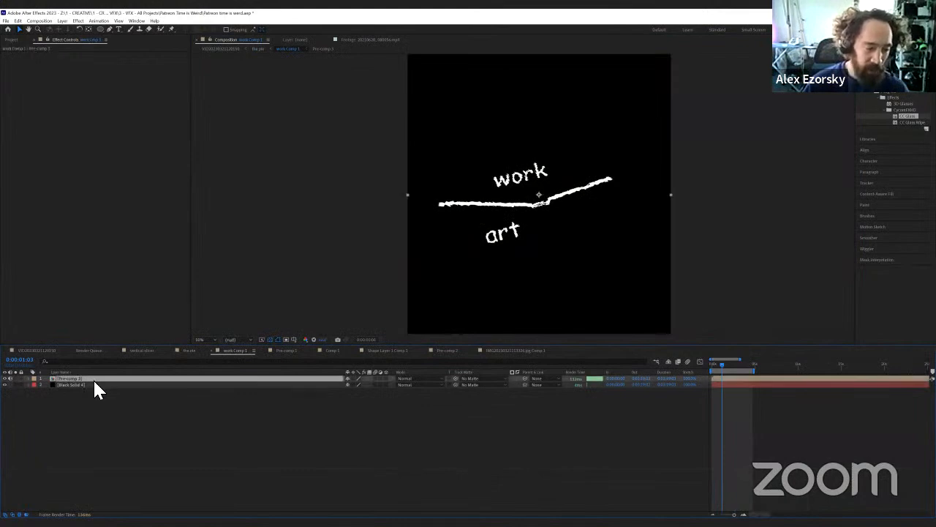
{"action": "double_click", "coordinate": [93, 378]}
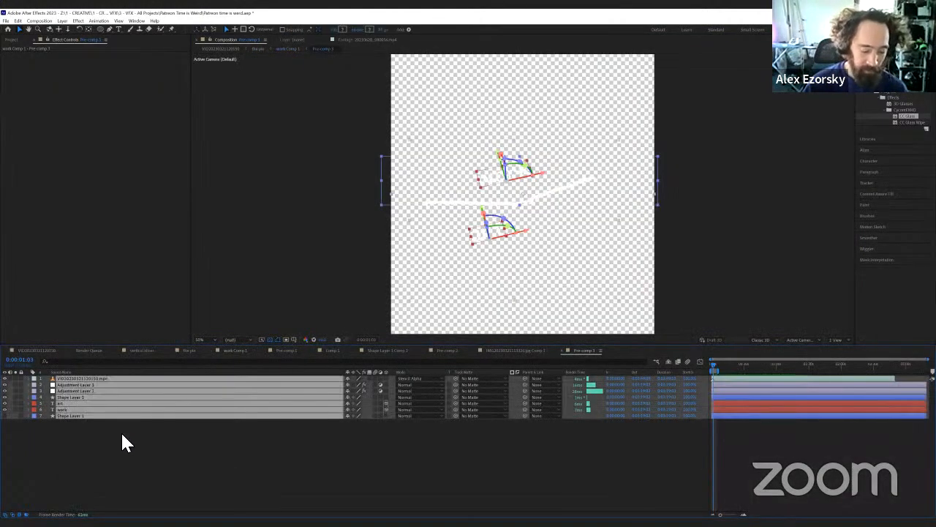
{"action": "key", "text": "Delete"}
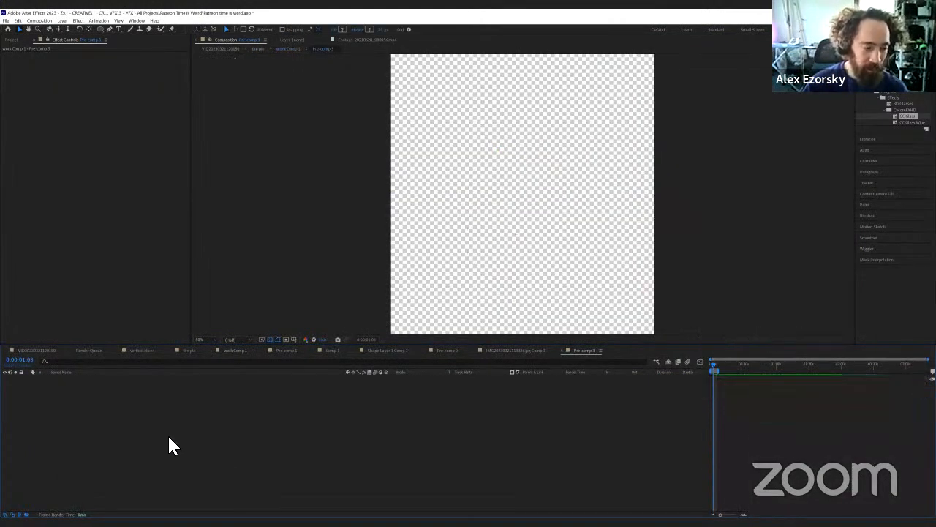
{"action": "key", "text": "shift+Escape"}
{"action": "key", "text": "ctrl+v"}
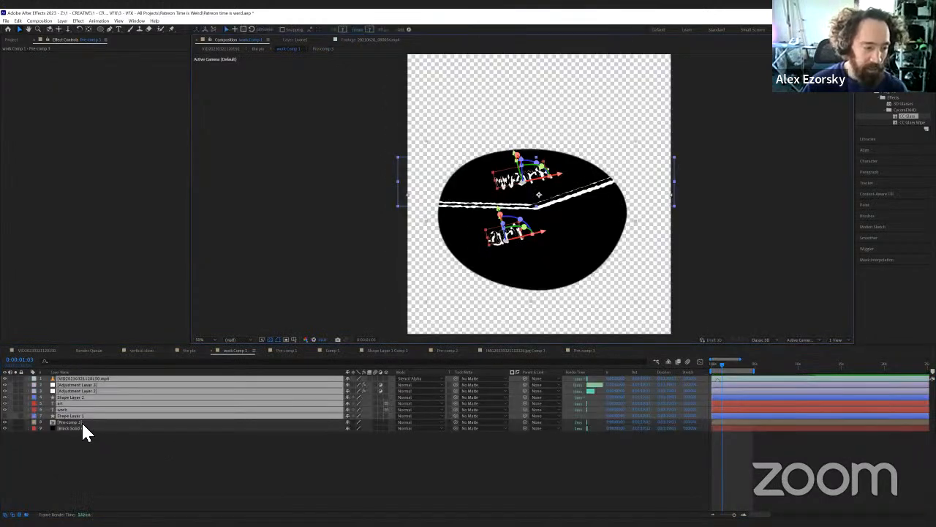
Delete the emptied pre-comp and the black solid from work Comp 1
{"action": "left_click", "coordinate": [81, 422]}
{"action": "left_click", "coordinate": [82, 427], "text": "shift"}
{"action": "key", "text": "Delete"}
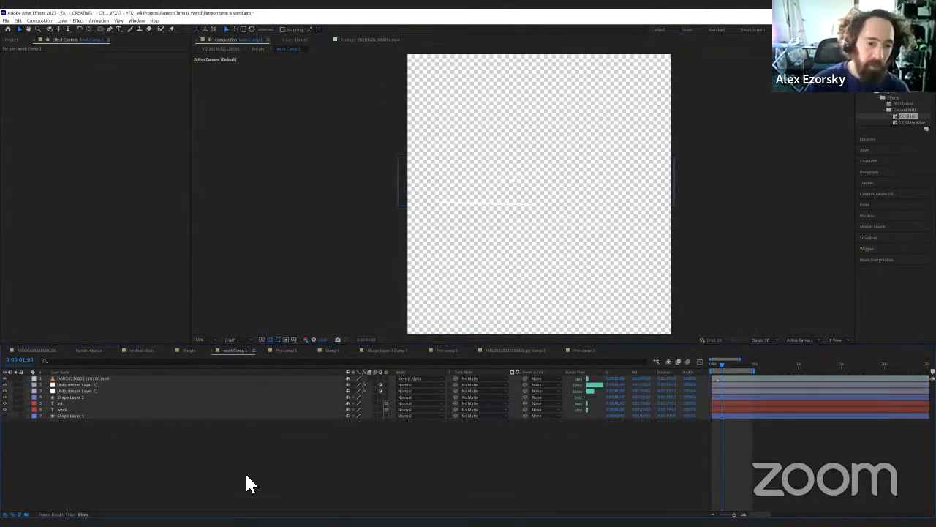
Set the pie video clip as the Displacement Map layer on the upper adjustment layer, and select the adjustment layer below it
{"action": "left_click", "coordinate": [72, 384]}
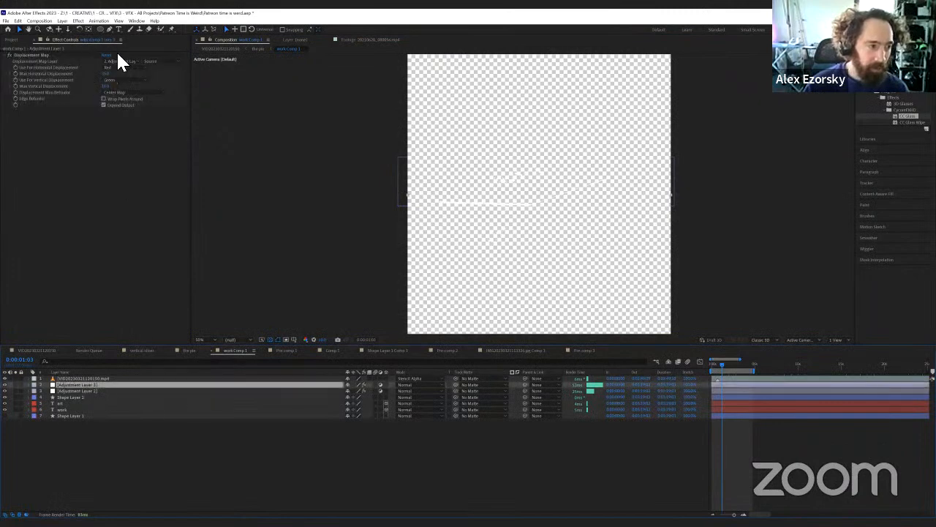
{"action": "left_click", "coordinate": [139, 62]}
{"action": "left_click", "coordinate": [140, 77]}
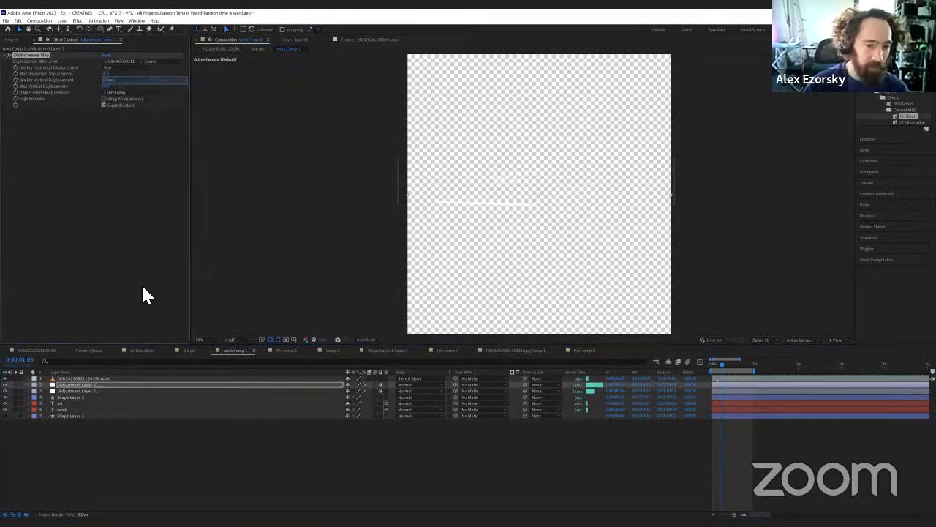
{"action": "left_click", "coordinate": [63, 390]}
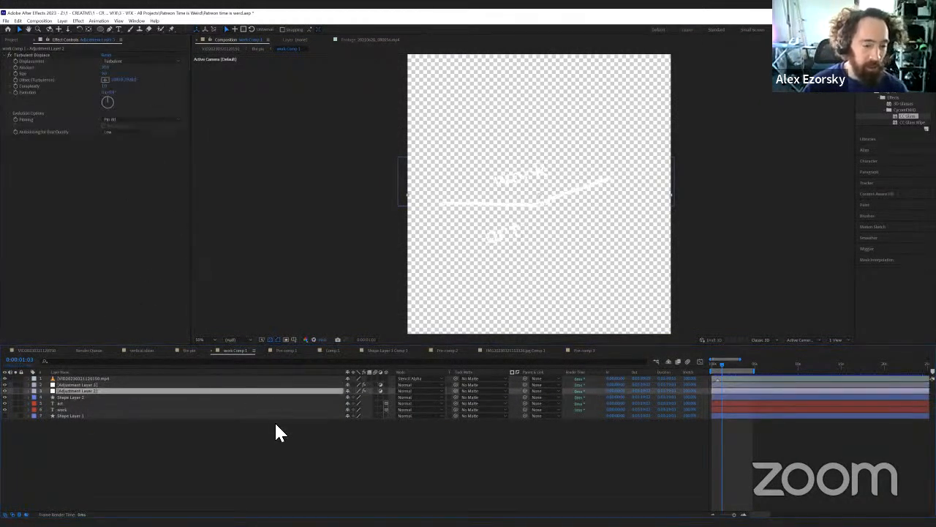
Return to the pie composition and set the CC Glass bump map property to Alpha on the lowest adjustment layer
{"action": "key", "text": "Tab"}
{"action": "left_click", "coordinate": [401, 414]}
{"action": "key", "text": "space"}
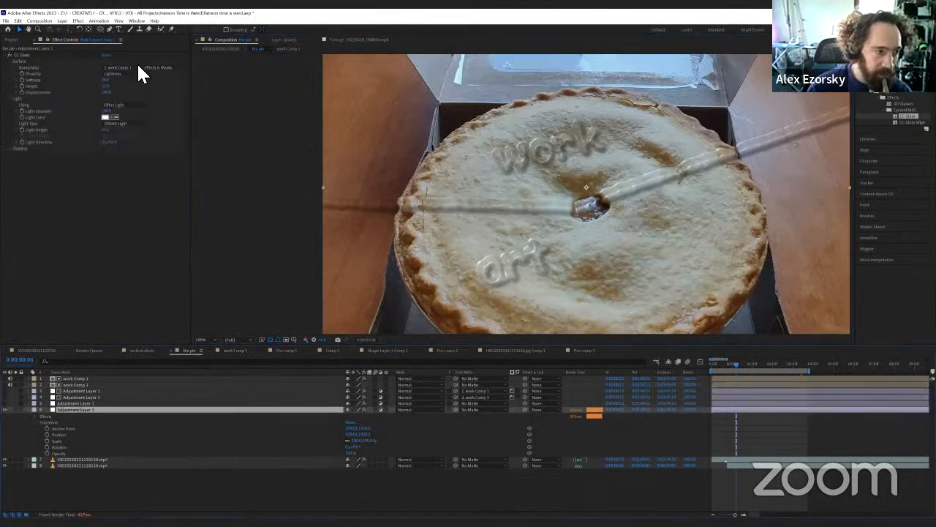
{"action": "left_click", "coordinate": [132, 73]}
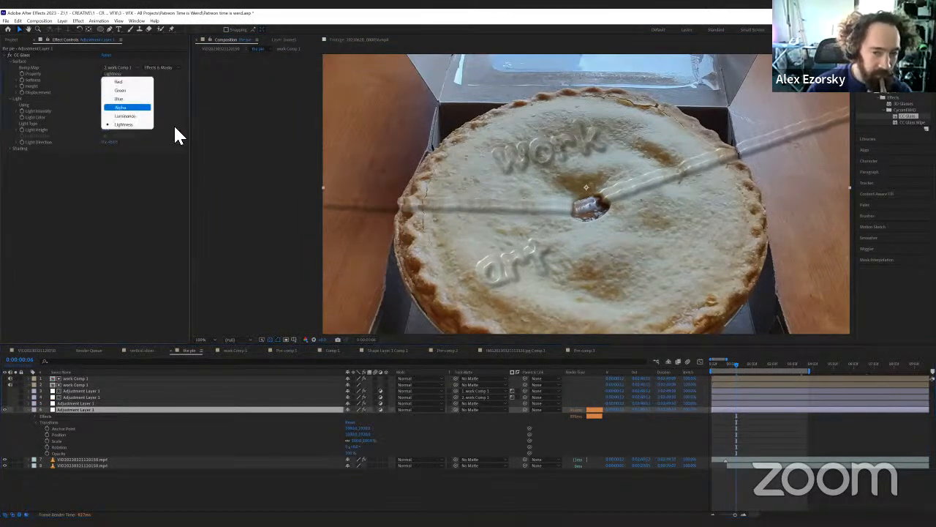
{"action": "left_click", "coordinate": [124, 108]}
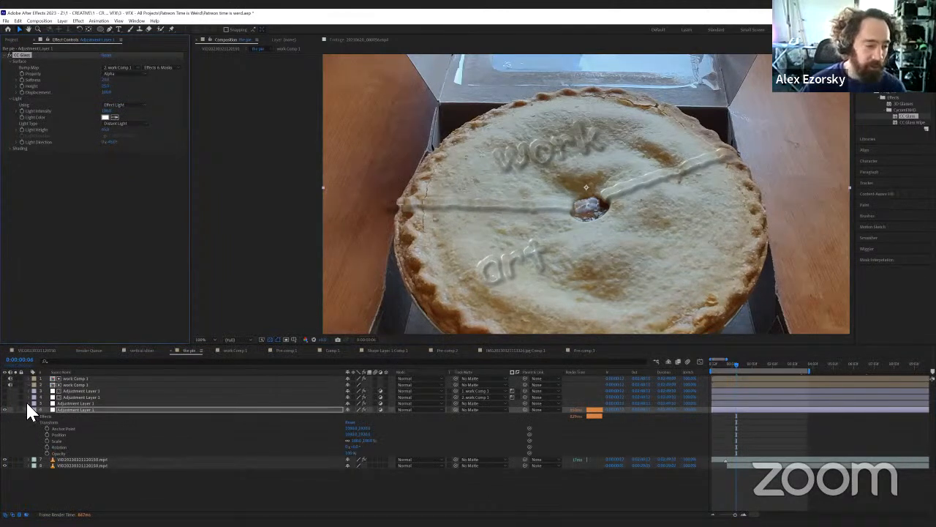
Show the three hidden adjustment layers and set the CC Glass property to Alpha on the one directly above the lowest
{"action": "left_click", "coordinate": [4, 403]}
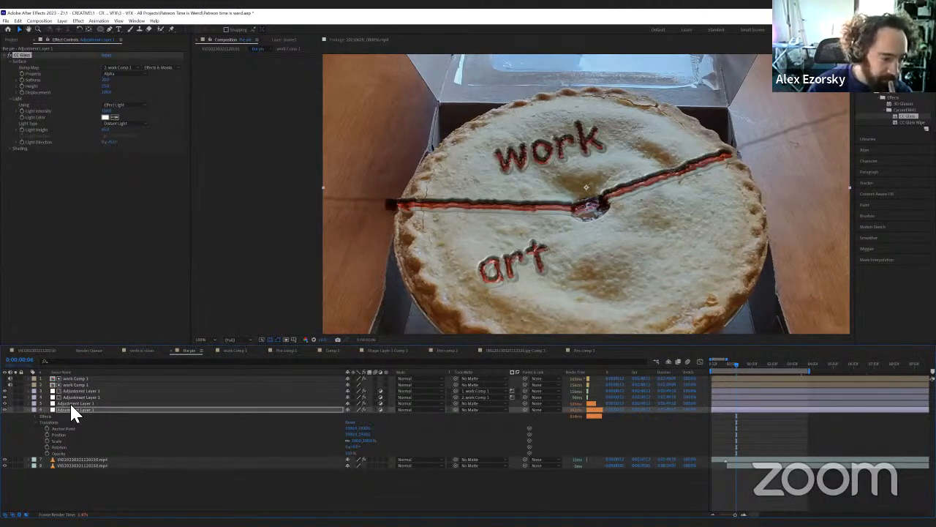
{"action": "left_click", "coordinate": [71, 404]}
{"action": "left_click", "coordinate": [10, 62]}
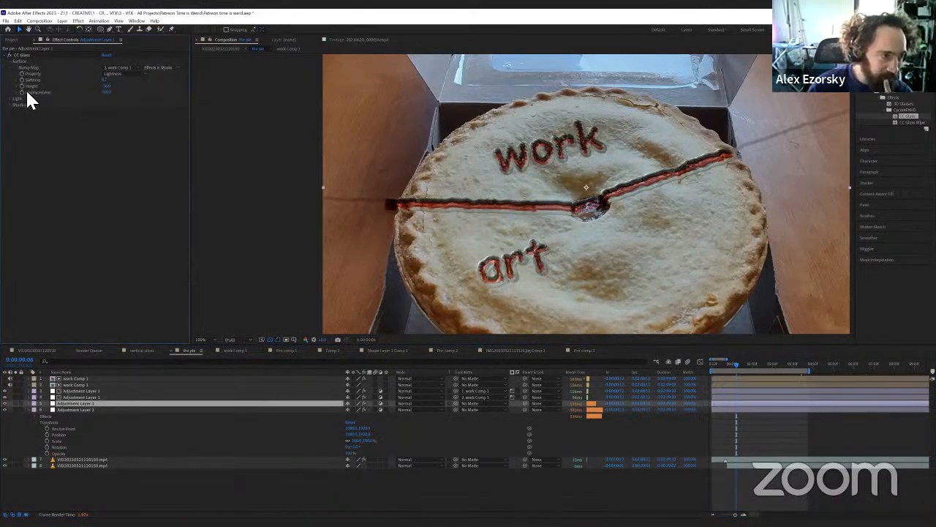
{"action": "left_click", "coordinate": [73, 396]}
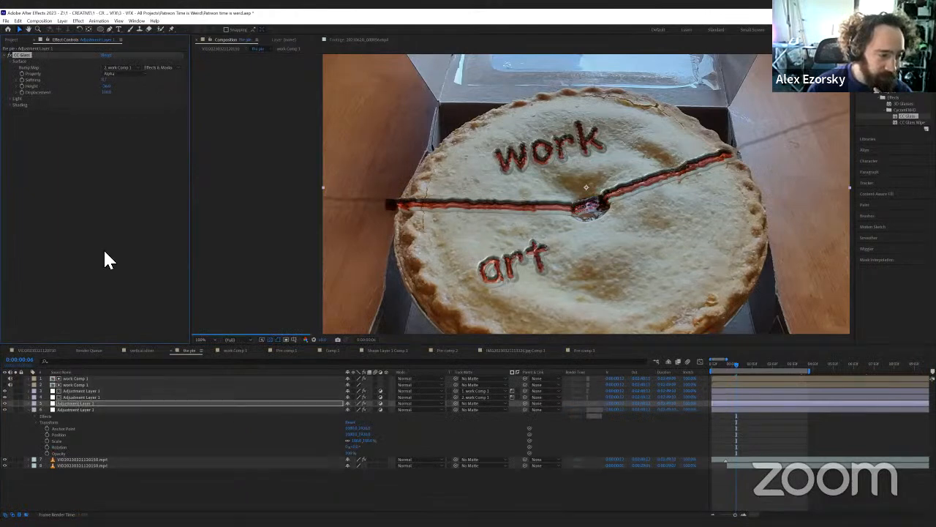
Review the effects on the upper adjustment layers and preview the carved lettering on the moving pie
{"action": "left_click", "coordinate": [68, 390]}
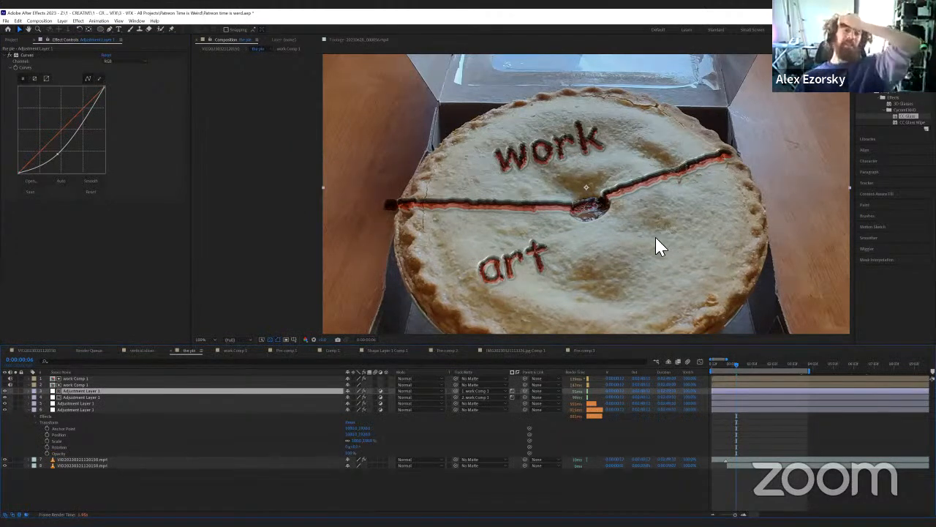
{"action": "scroll", "coordinate": [556, 238], "scroll_direction": "down", "scroll_amount": 2}
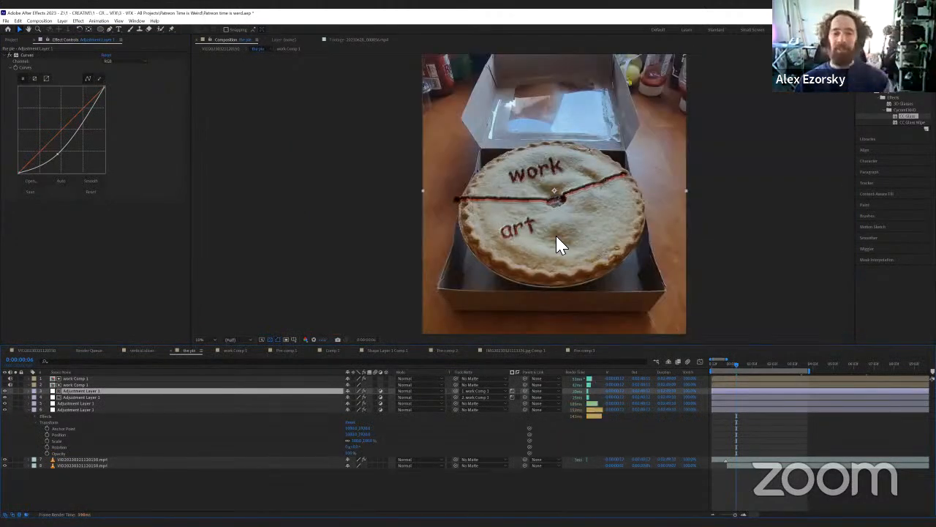
{"action": "scroll", "coordinate": [556, 242], "scroll_direction": "up", "scroll_amount": 2}
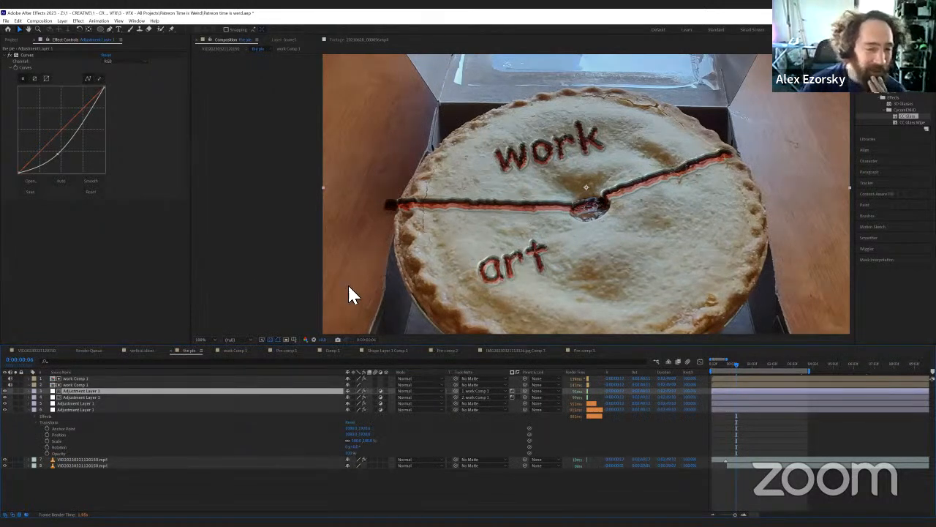
{"action": "left_click", "coordinate": [80, 397]}
{"action": "left_click", "coordinate": [80, 403]}
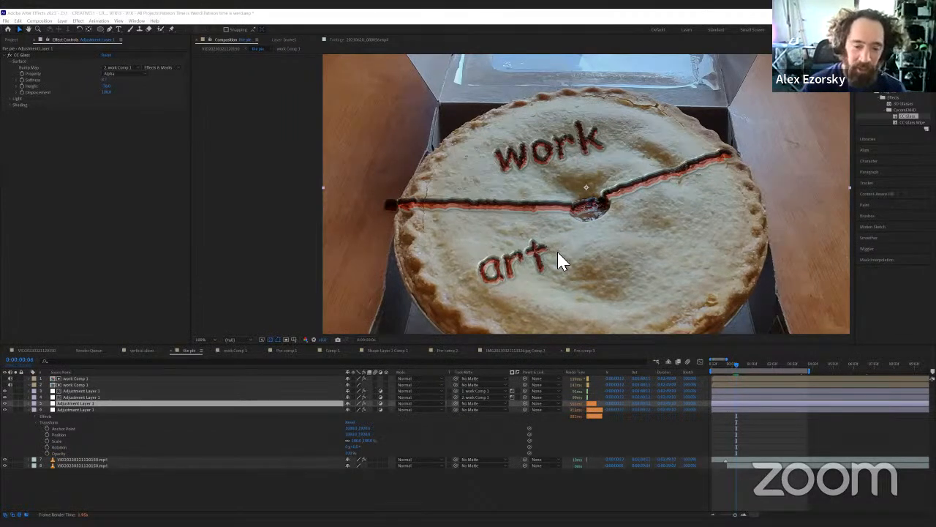
{"action": "left_click", "coordinate": [755, 438]}
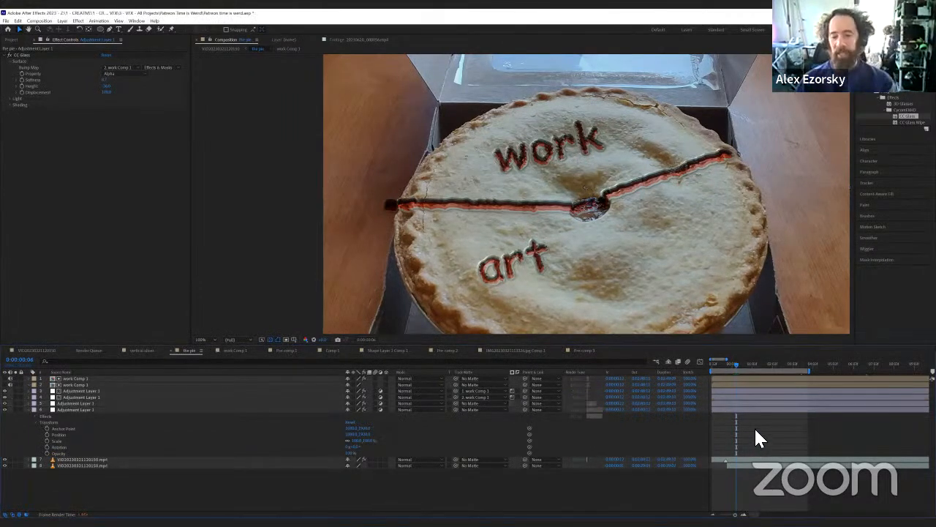
{"action": "key", "text": "space"}
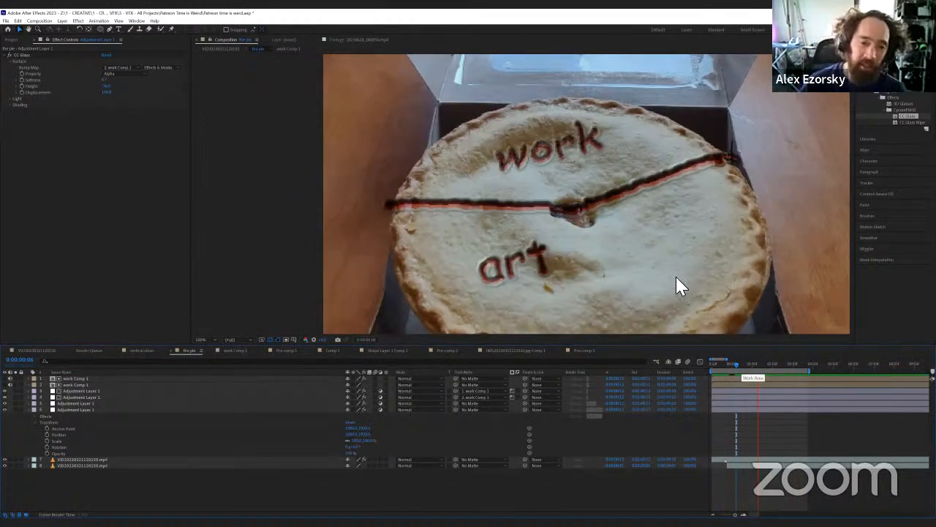
{"action": "scroll", "coordinate": [604, 273], "scroll_direction": "down", "scroll_amount": 2}
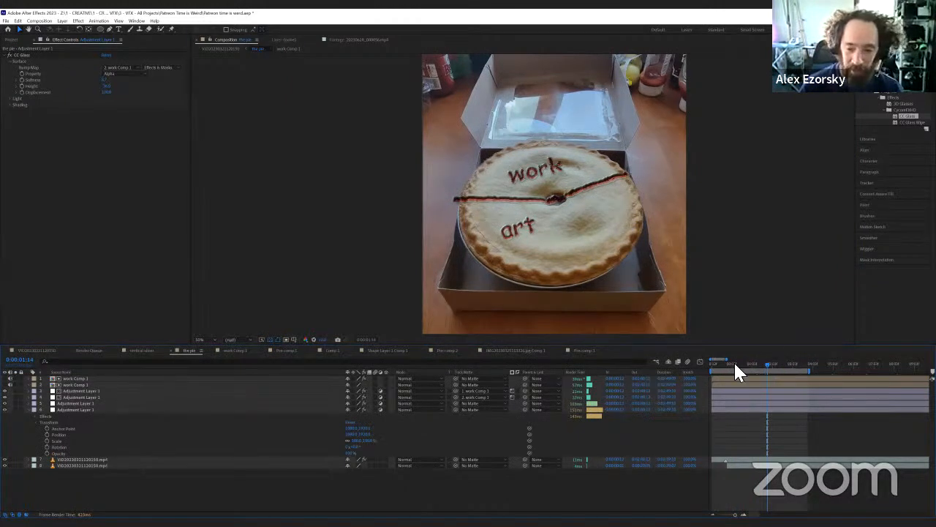
Open the parent composition and reshape the pie lift layer's mask so its lower edge follows the carved dividing line
{"action": "key", "text": "Tab"}
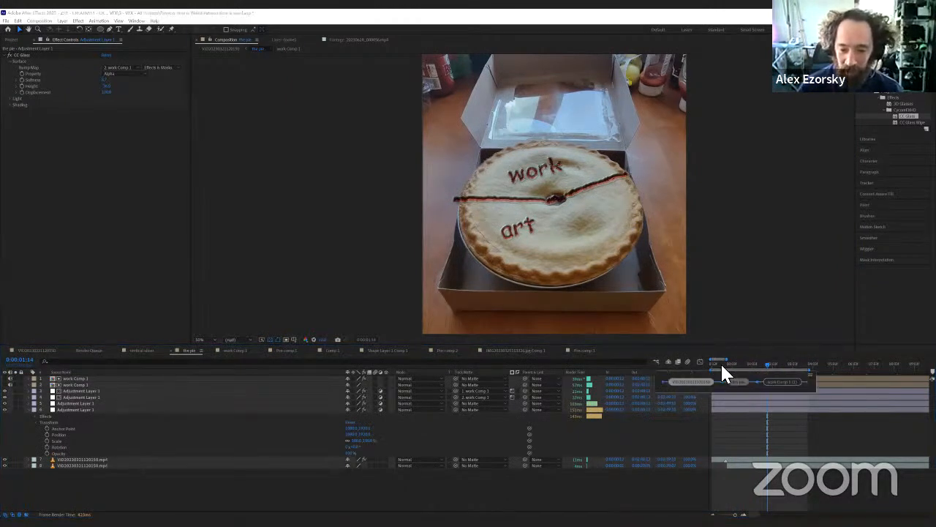
{"action": "left_click", "coordinate": [696, 380]}
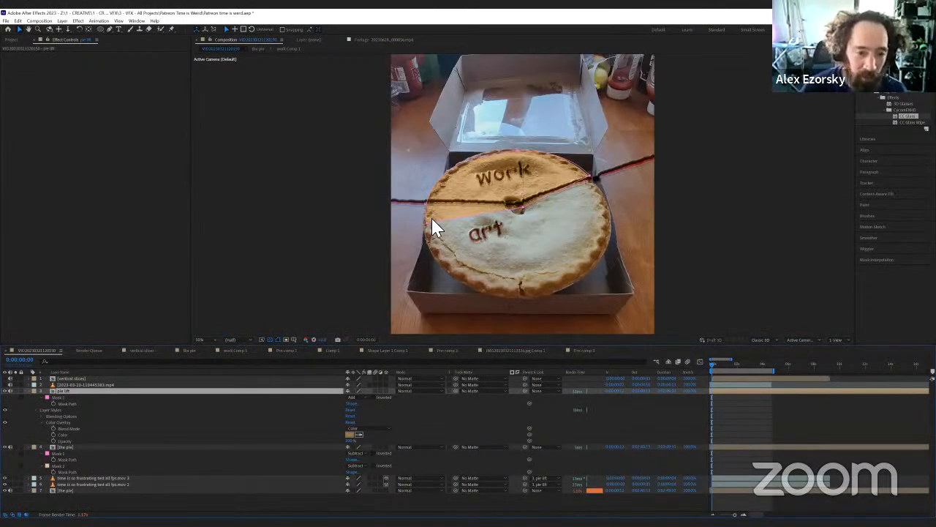
{"action": "left_click_drag", "start_coordinate": [425, 222], "coordinate": [427, 201]}
{"action": "left_click_drag", "start_coordinate": [518, 206], "coordinate": [520, 203]}
{"action": "left_click_drag", "start_coordinate": [589, 174], "coordinate": [592, 178]}
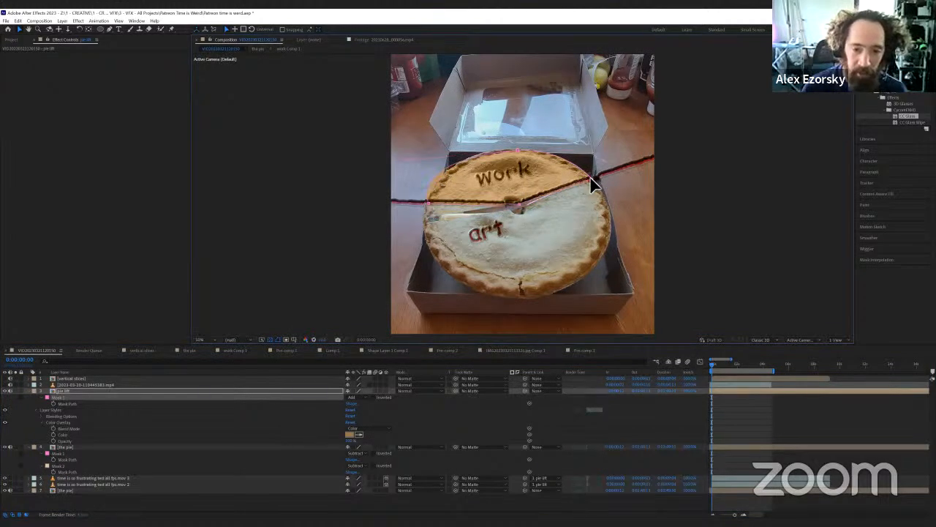
{"action": "left_click", "coordinate": [429, 201]}
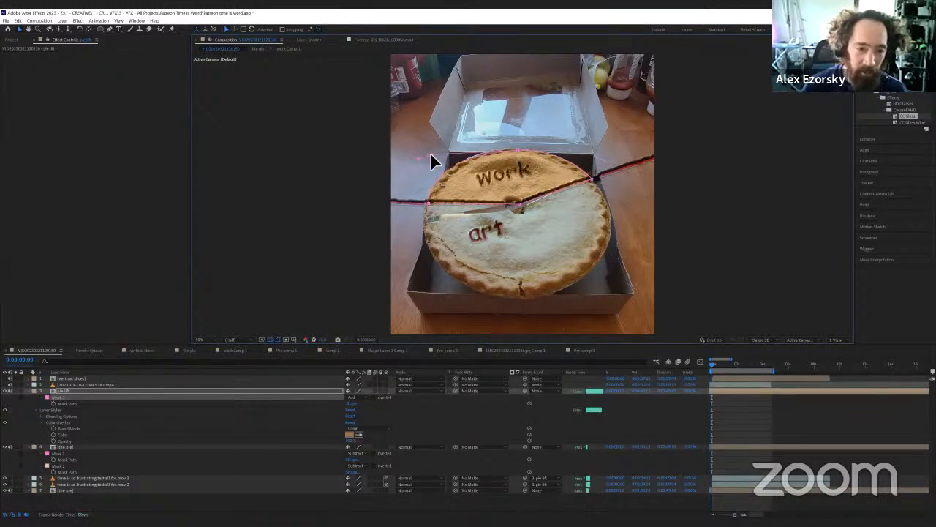
{"action": "left_click", "coordinate": [94, 389]}
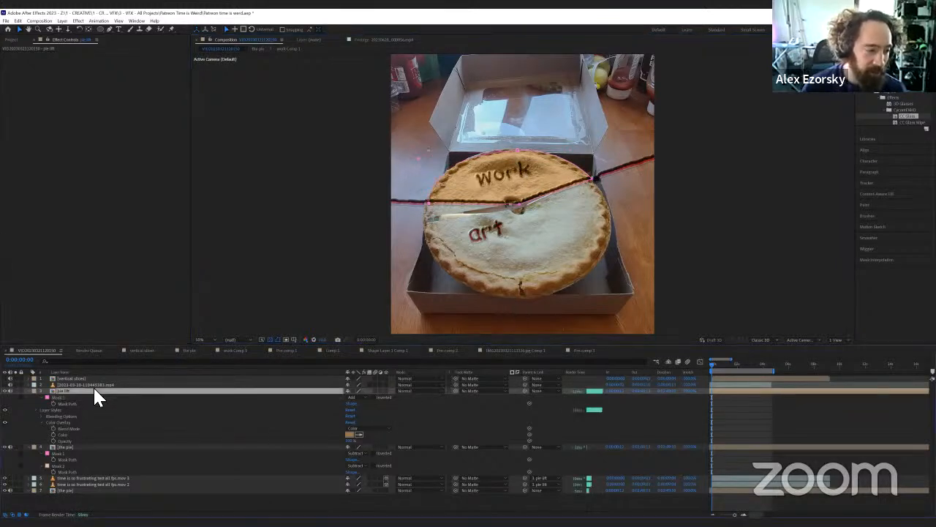
Collapse the expanded layer properties and move the upper pie layer's inner mask points onto the carved dividing line at the first frame
{"action": "left_click", "coordinate": [70, 447]}
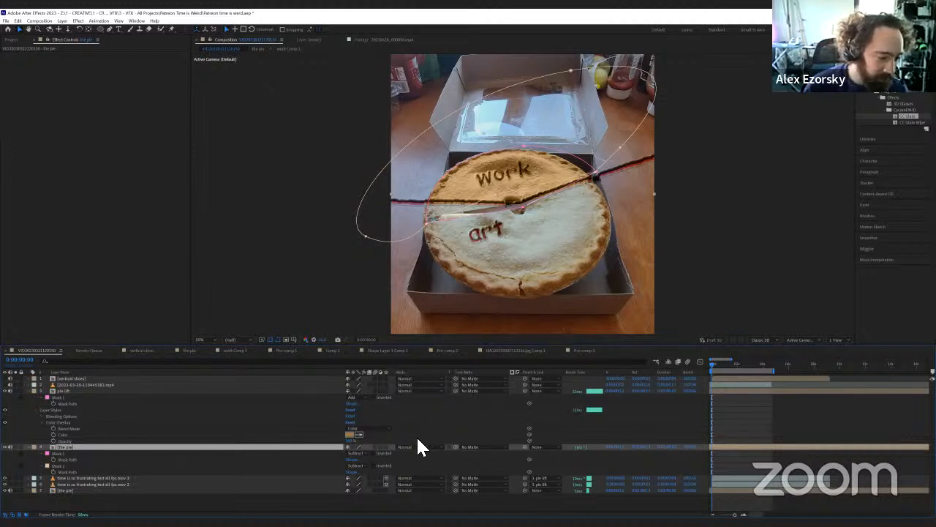
{"action": "left_click", "coordinate": [29, 446]}
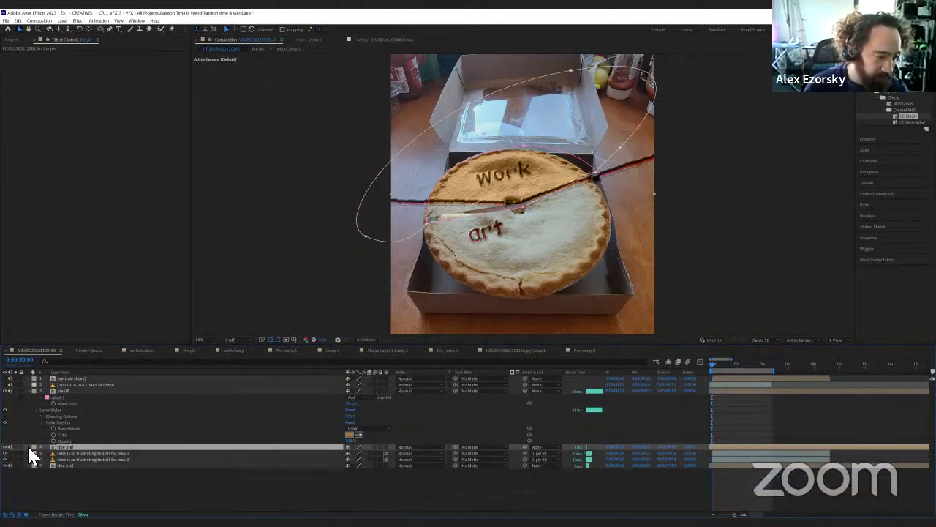
{"action": "left_click", "coordinate": [29, 390]}
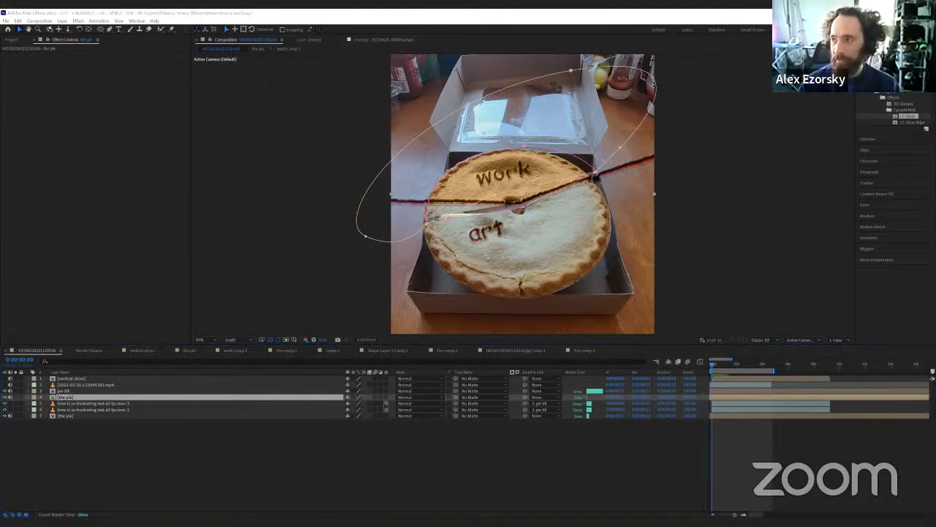
{"action": "left_click", "coordinate": [28, 403]}
{"action": "left_click", "coordinate": [28, 403]}
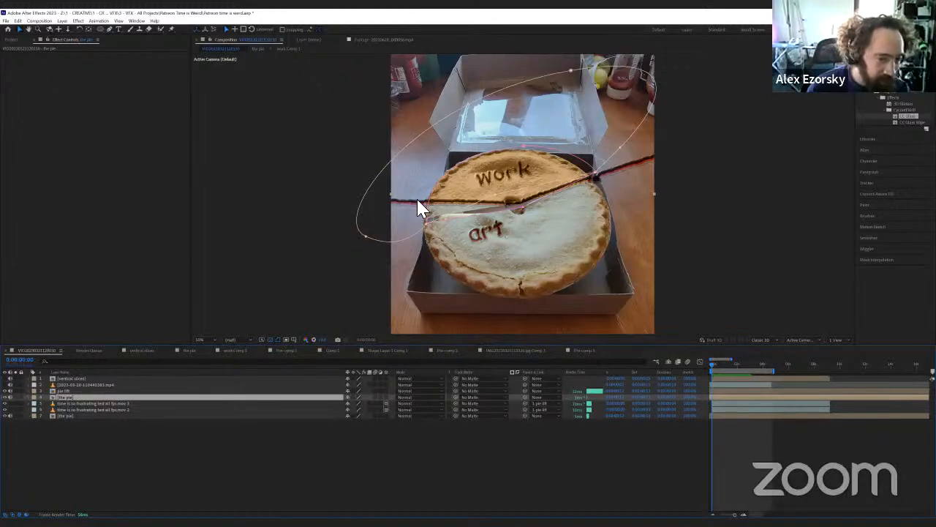
{"action": "left_click_drag", "start_coordinate": [423, 221], "coordinate": [424, 201]}
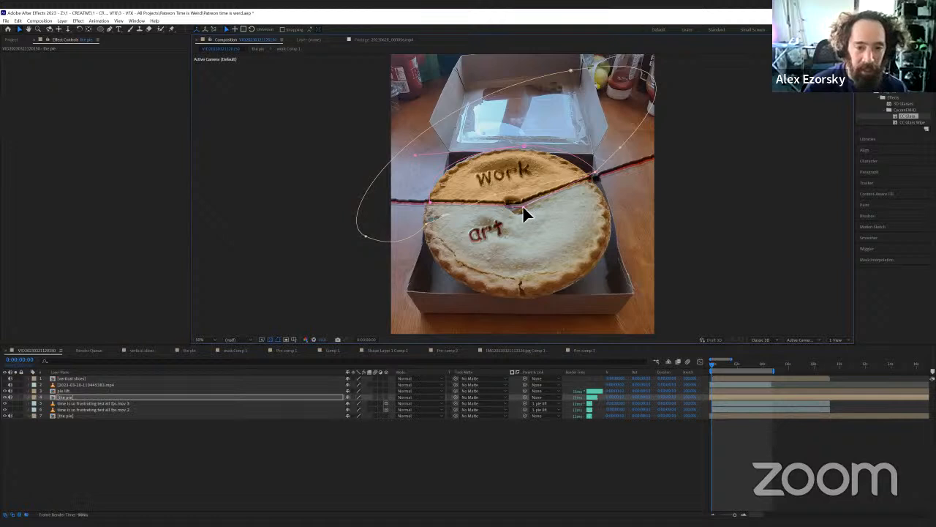
{"action": "left_click_drag", "start_coordinate": [522, 205], "coordinate": [517, 202]}
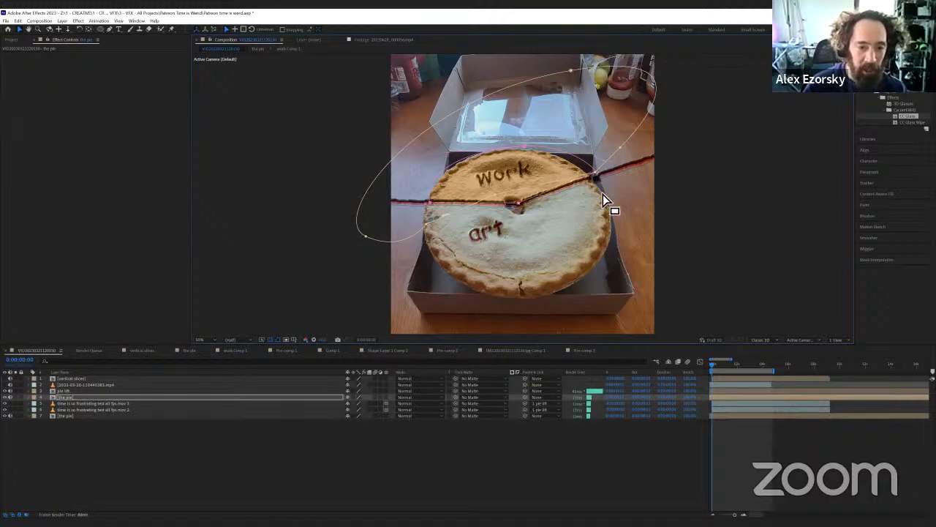
{"action": "left_click", "coordinate": [592, 170]}
{"action": "left_click_drag", "start_coordinate": [590, 177], "coordinate": [593, 173]}
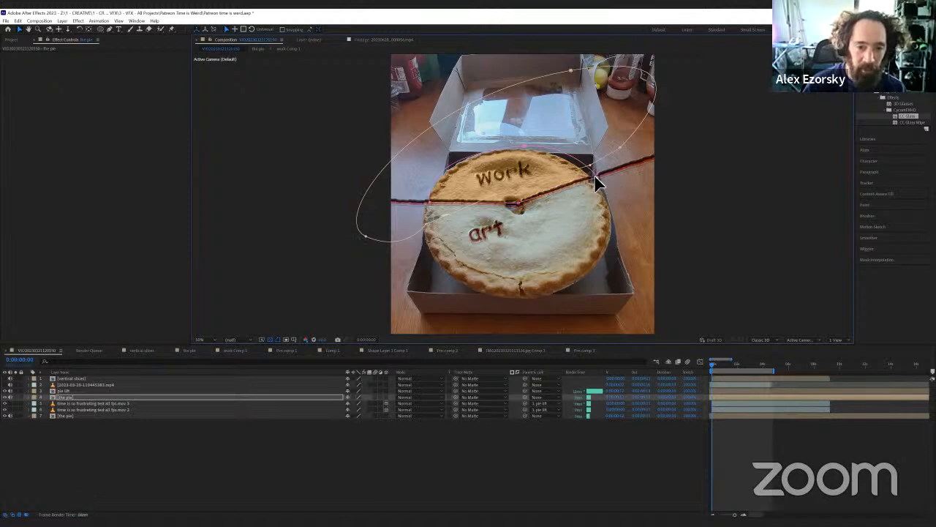
At 0:00:01:04, reshape the upper pie layer's large mask so its lower edge follows the cut above the art slice
{"action": "left_click", "coordinate": [123, 402]}
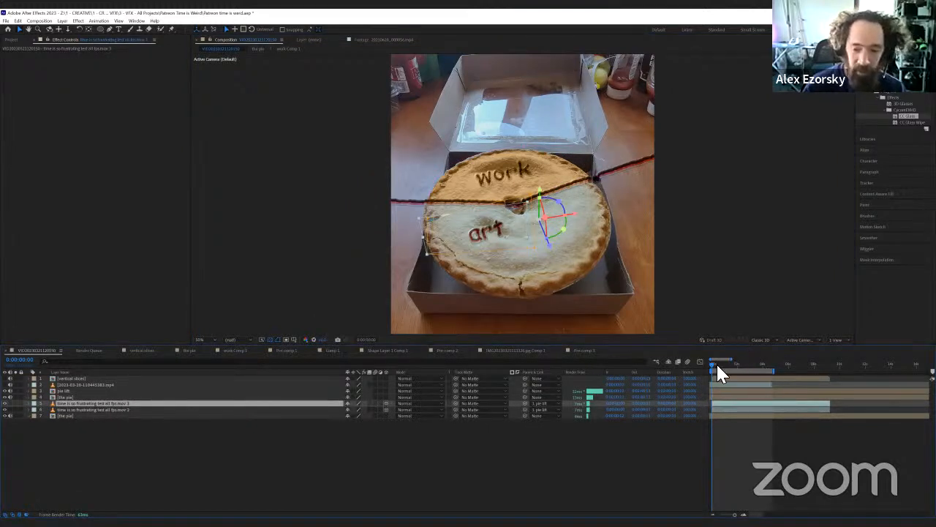
{"action": "left_click_drag", "start_coordinate": [713, 362], "coordinate": [728, 364]}
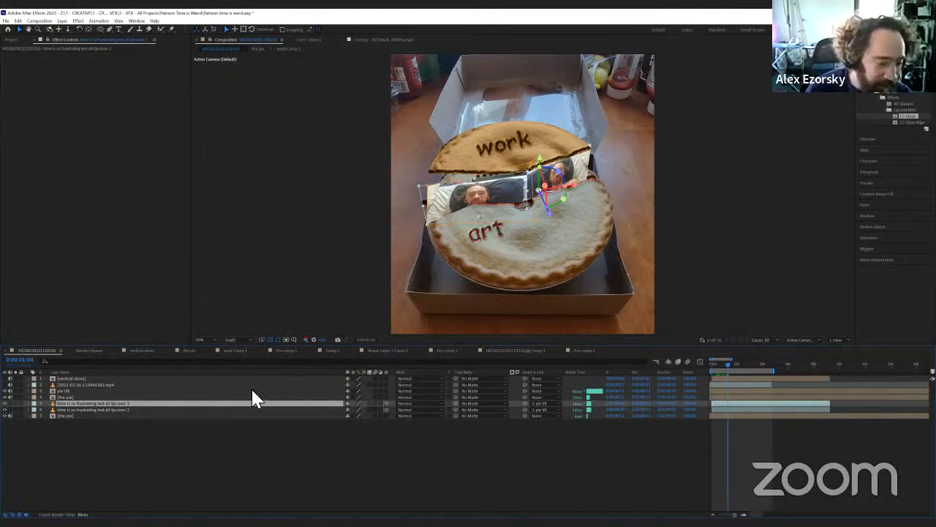
{"action": "left_click", "coordinate": [106, 409]}
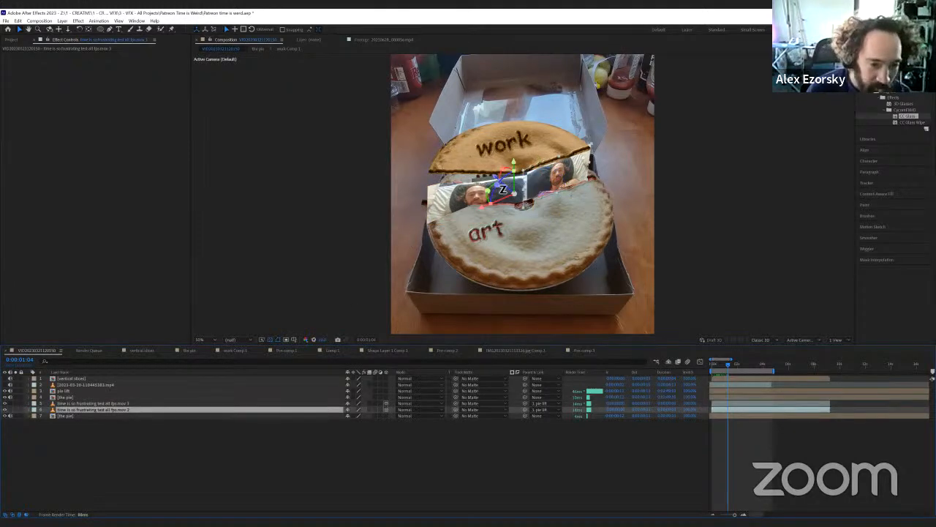
{"action": "left_click", "coordinate": [87, 396]}
{"action": "left_click_drag", "start_coordinate": [429, 220], "coordinate": [426, 202]}
{"action": "left_click_drag", "start_coordinate": [495, 192], "coordinate": [521, 200]}
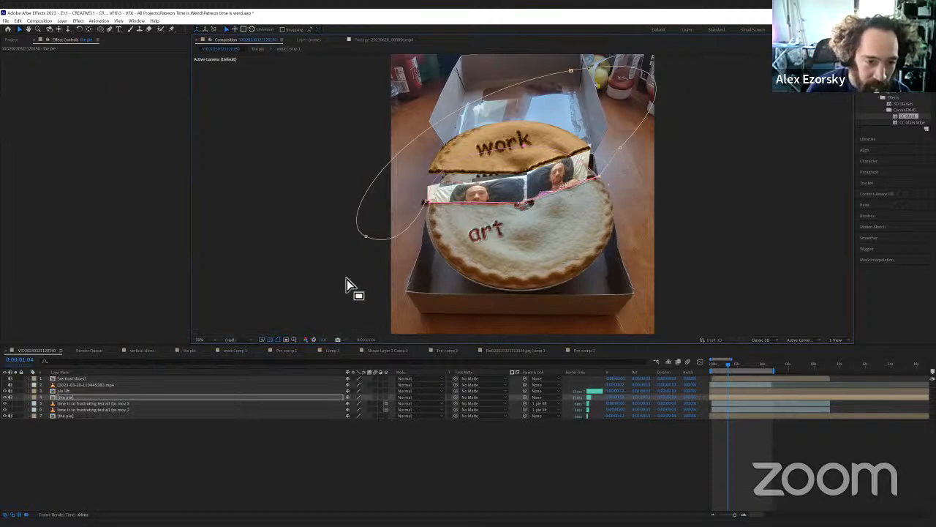
Rotate the upper of the two 3D footage layers so it stands upright in the gap between the pie slices
{"action": "left_click", "coordinate": [75, 409]}
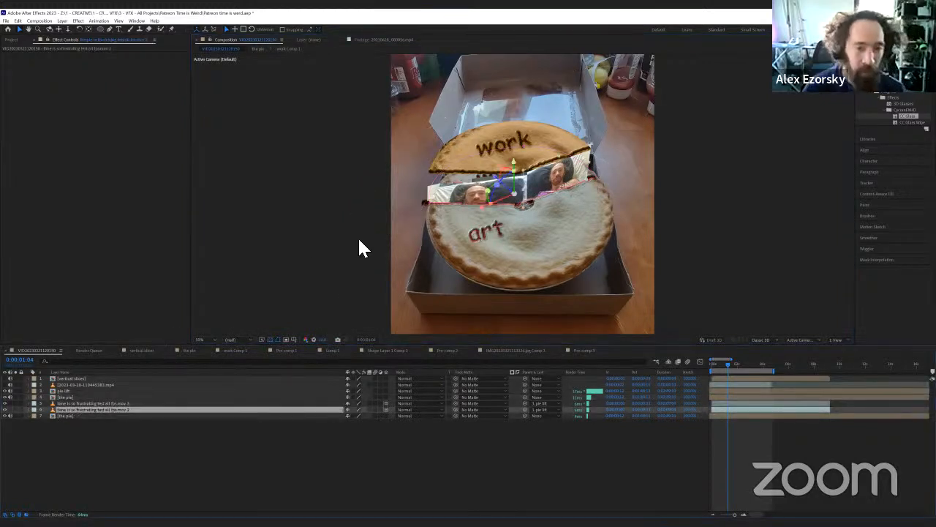
{"action": "left_click_drag", "start_coordinate": [491, 192], "coordinate": [472, 202]}
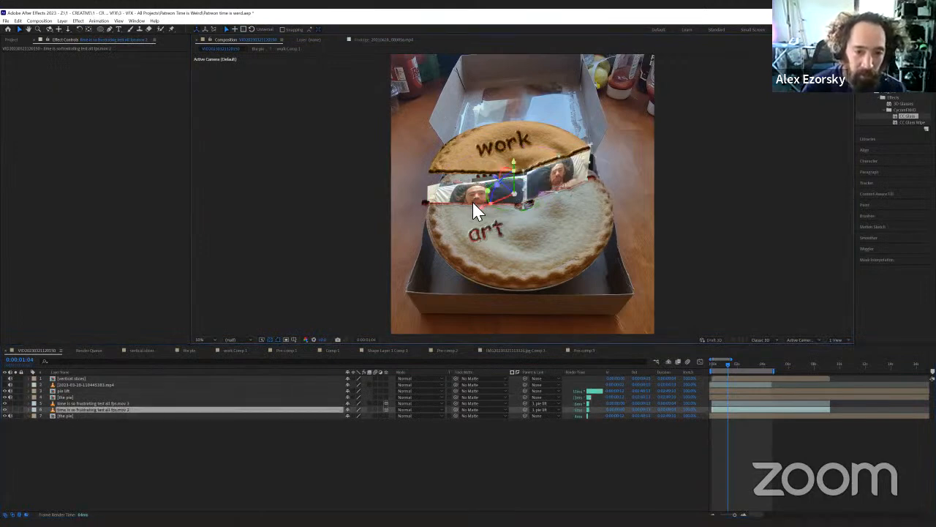
{"action": "left_click", "coordinate": [126, 403]}
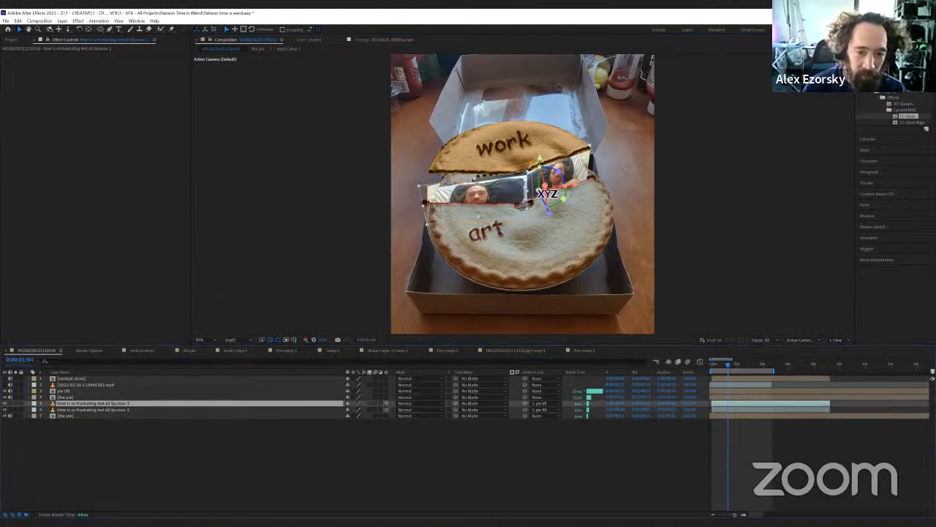
{"action": "left_click_drag", "start_coordinate": [566, 204], "coordinate": [559, 205]}
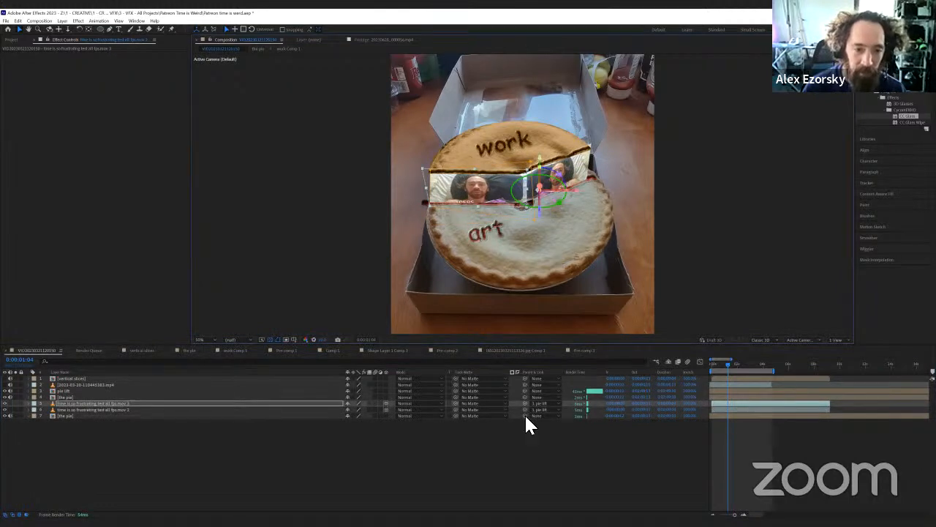
{"action": "left_click", "coordinate": [675, 420]}
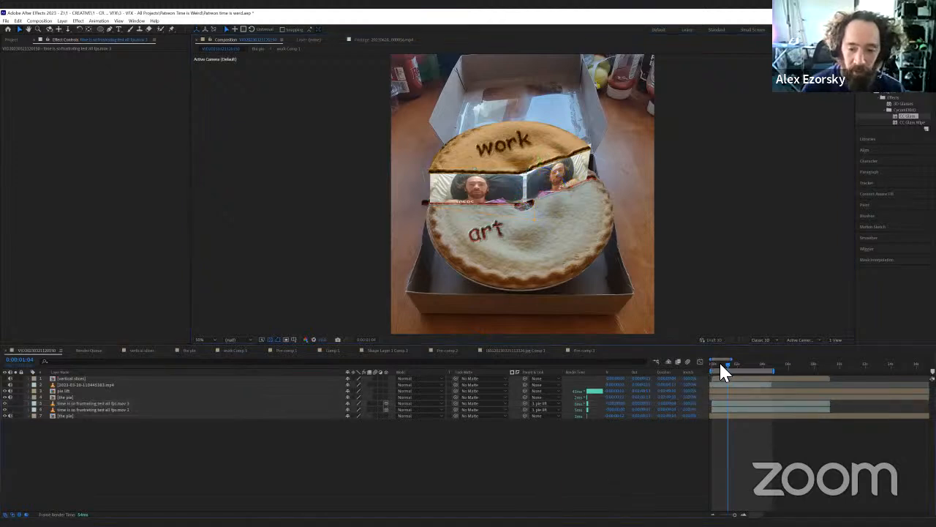
Step through the opening frames of the parent composition to inspect the dividing line and carved lettering
{"action": "left_click_drag", "start_coordinate": [721, 365], "coordinate": [658, 366]}
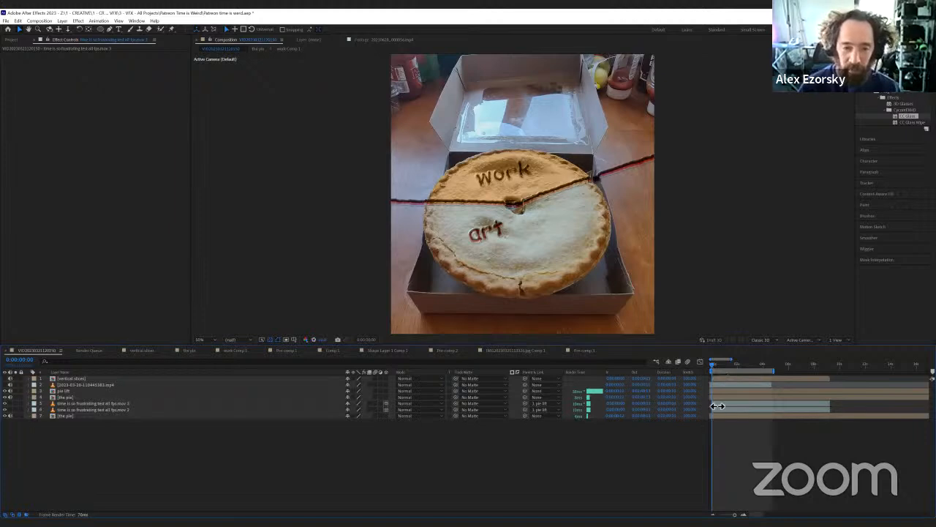
{"action": "key", "text": "Page_Down"}
{"action": "key", "text": "Page_Down"}
{"action": "key", "text": "Page_Down"}
{"action": "key", "text": "Page_Down"}
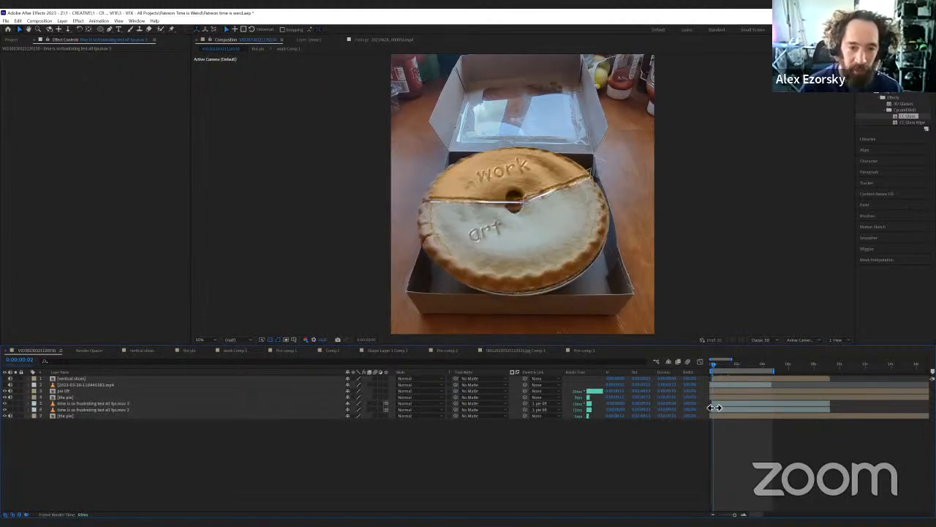
{"action": "key", "text": "Home"}
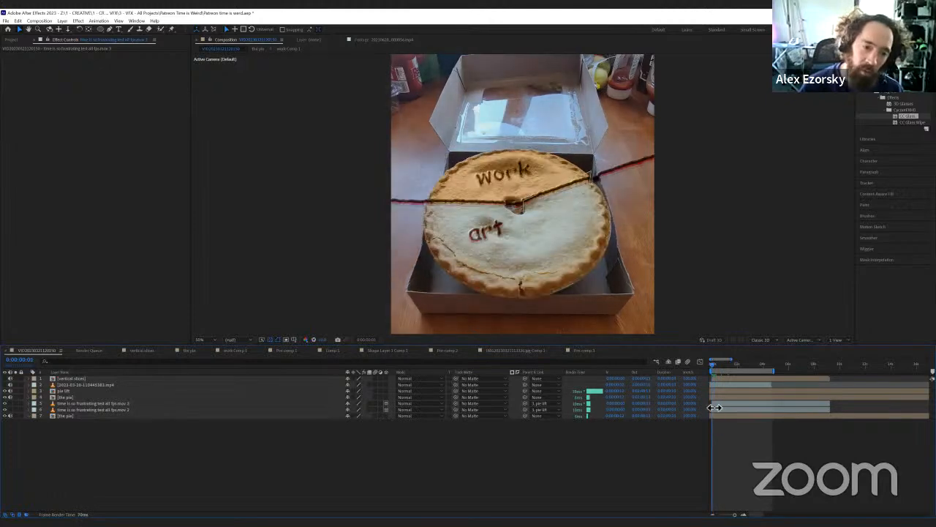
Open the pie composition, extend the bottom footage layer back to the start of the timeline, and check the opening frames
{"action": "left_click", "coordinate": [82, 391]}
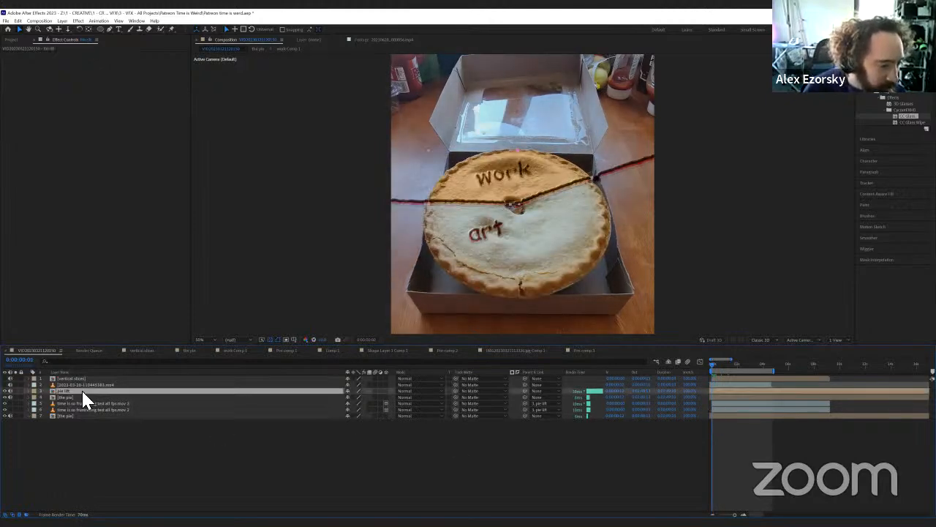
{"action": "double_click", "coordinate": [81, 391]}
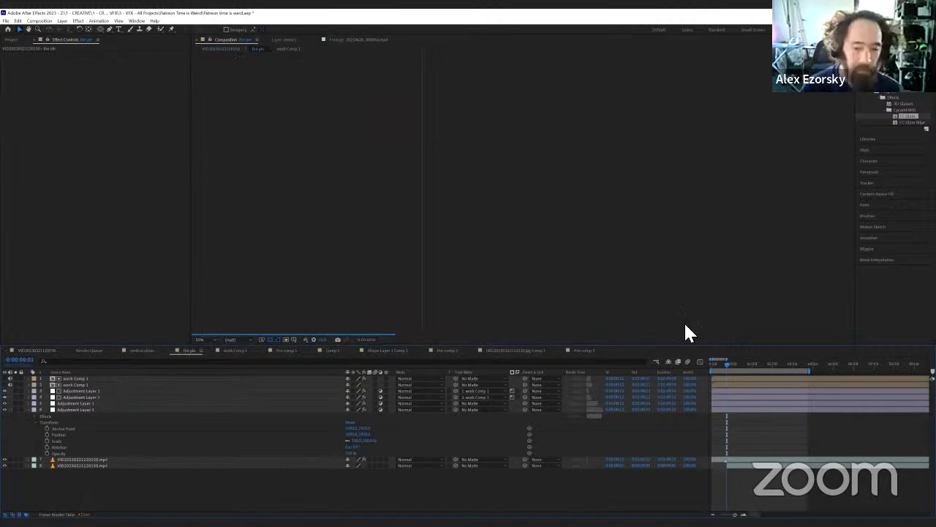
{"action": "key", "text": "Page_Up"}
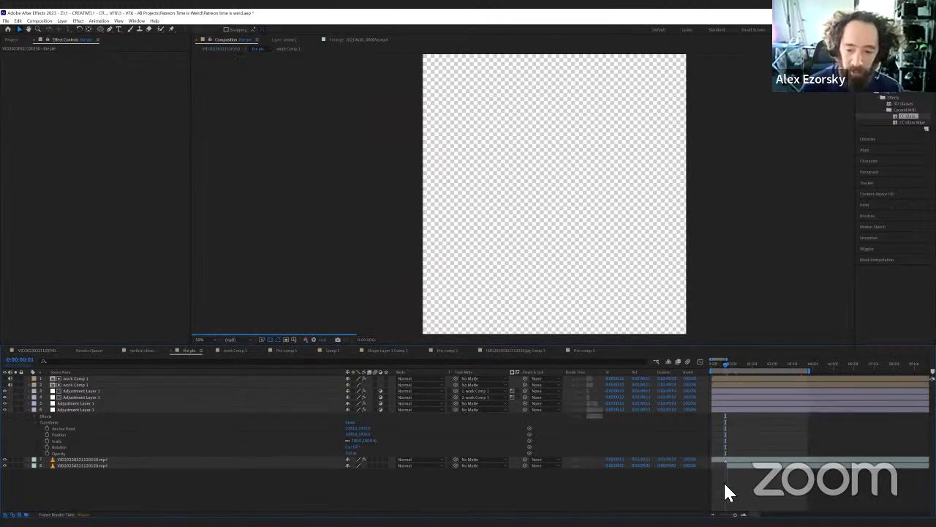
{"action": "left_click", "coordinate": [611, 468]}
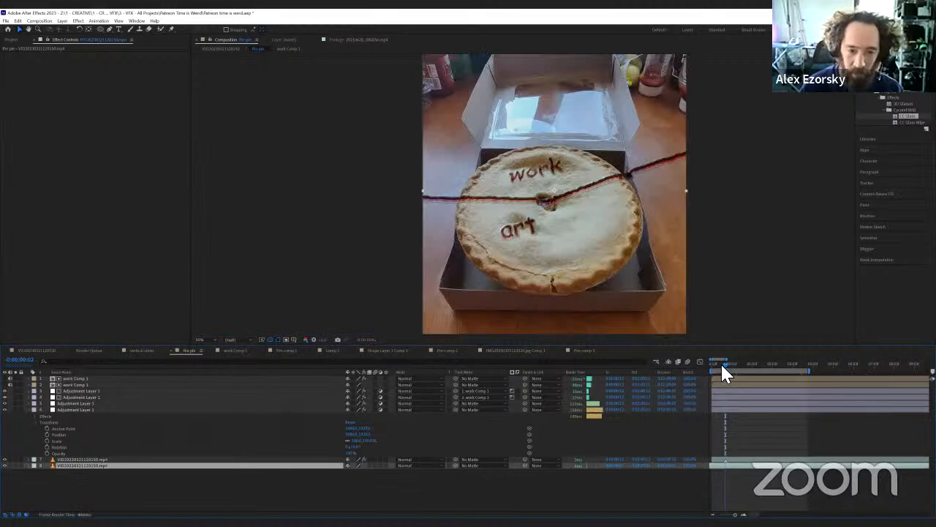
{"action": "left_click", "coordinate": [722, 366]}
{"action": "left_click_drag", "start_coordinate": [724, 370], "coordinate": [732, 371]}
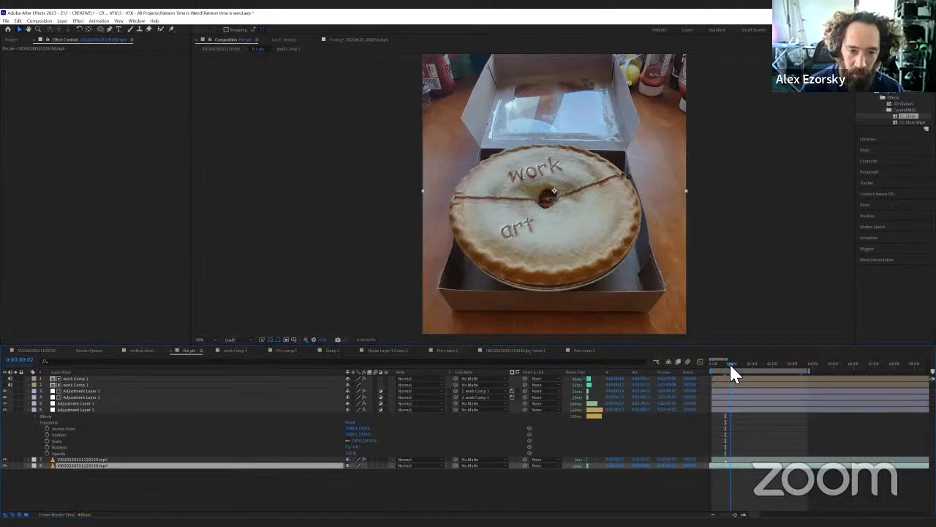
{"action": "left_click_drag", "start_coordinate": [730, 365], "coordinate": [729, 365]}
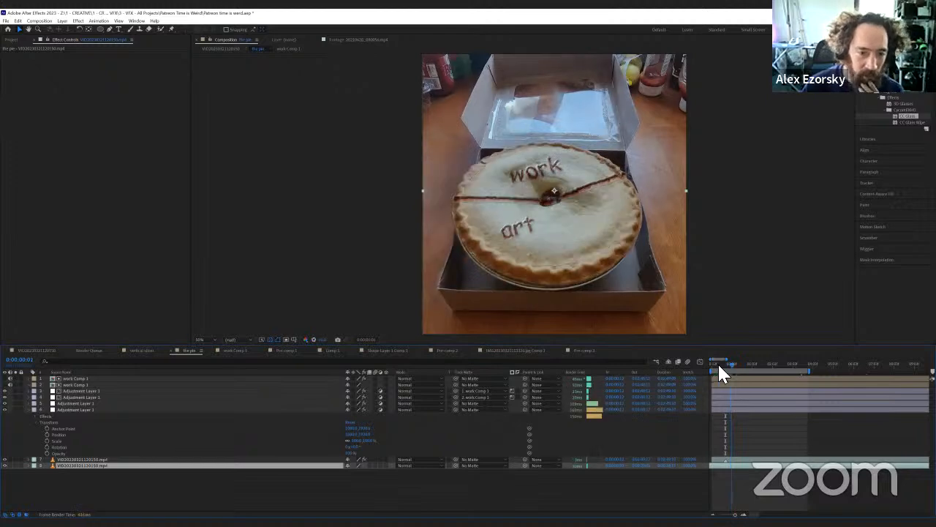
In work Comp 1, remove the opacity keyframes from the Stencil Alpha footage layer and set its opacity to 100%
{"action": "left_click", "coordinate": [86, 383]}
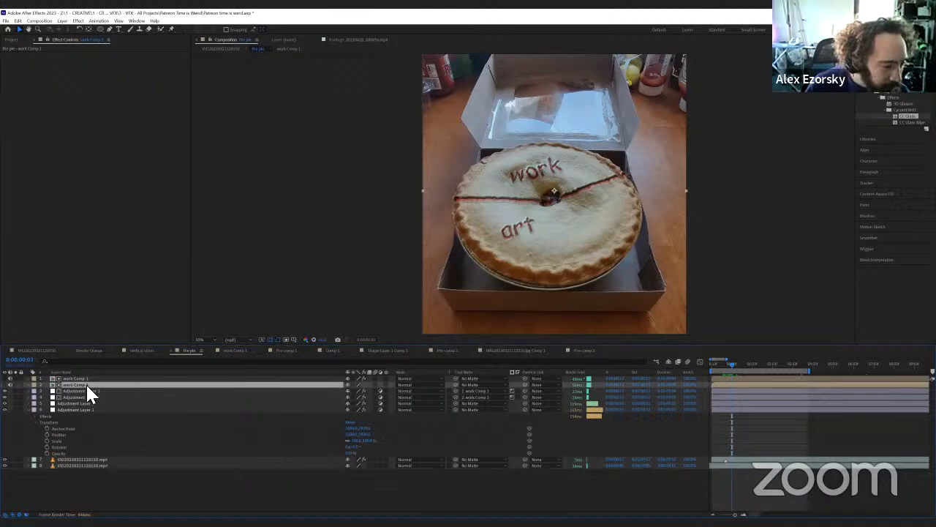
{"action": "double_click", "coordinate": [86, 385]}
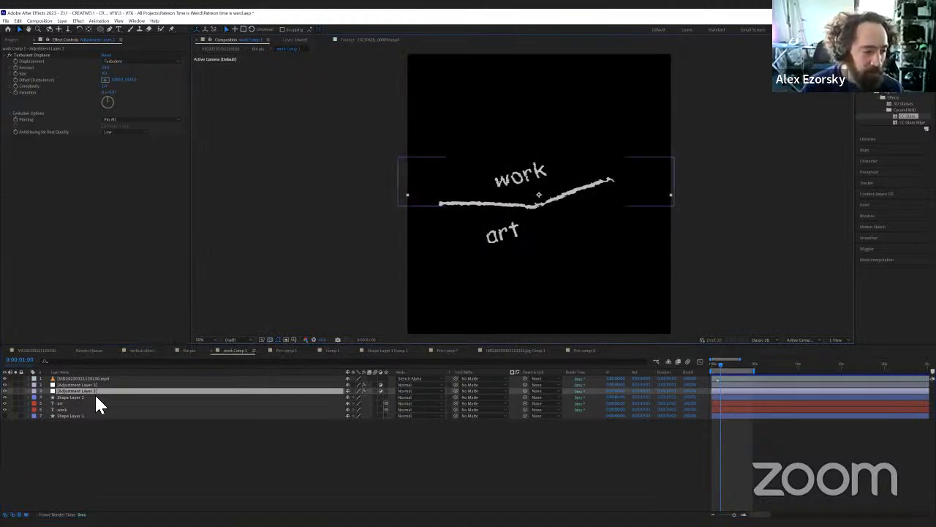
{"action": "left_click", "coordinate": [99, 377]}
{"action": "key", "text": "t"}
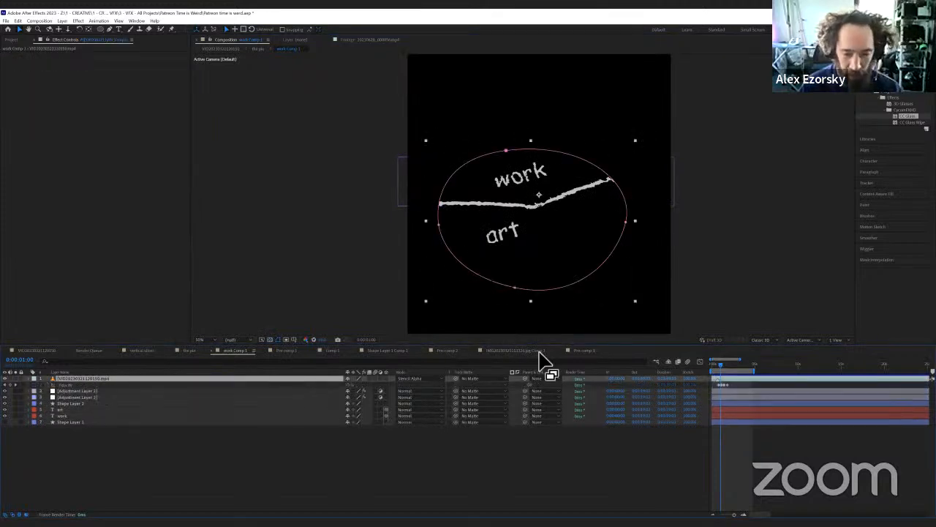
{"action": "left_click", "coordinate": [716, 365]}
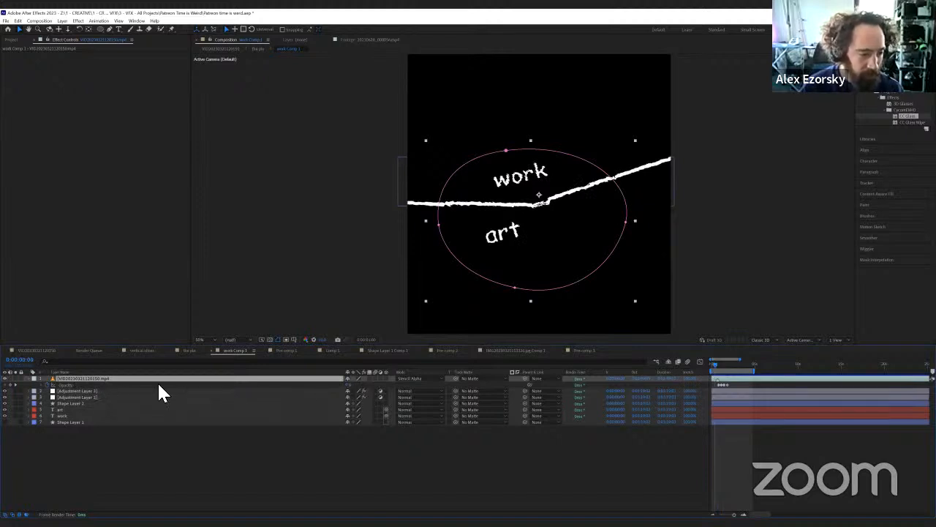
{"action": "left_click", "coordinate": [46, 385]}
{"action": "left_click_drag", "start_coordinate": [349, 385], "coordinate": [763, 387]}
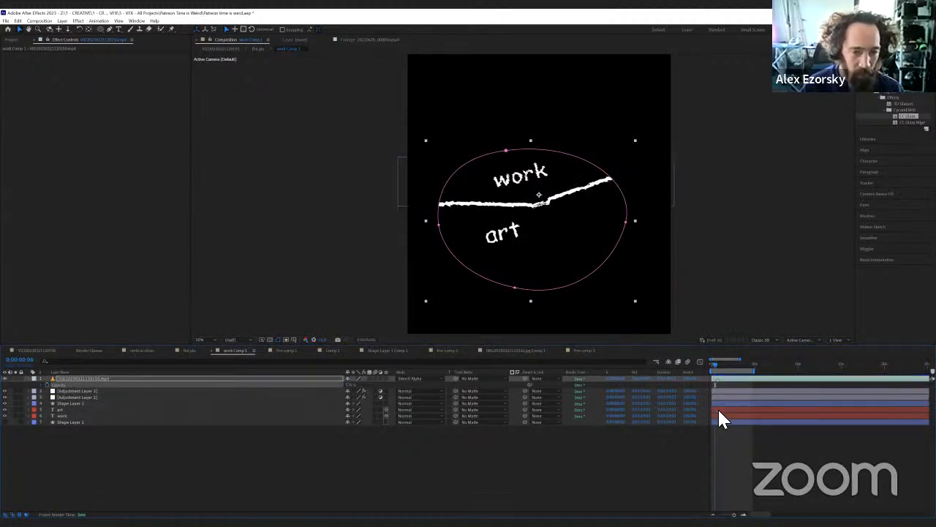
Return to the pie composition and preview the dividing line trimmed to the pie's edge
{"action": "left_click_drag", "start_coordinate": [719, 411], "coordinate": [687, 410]}
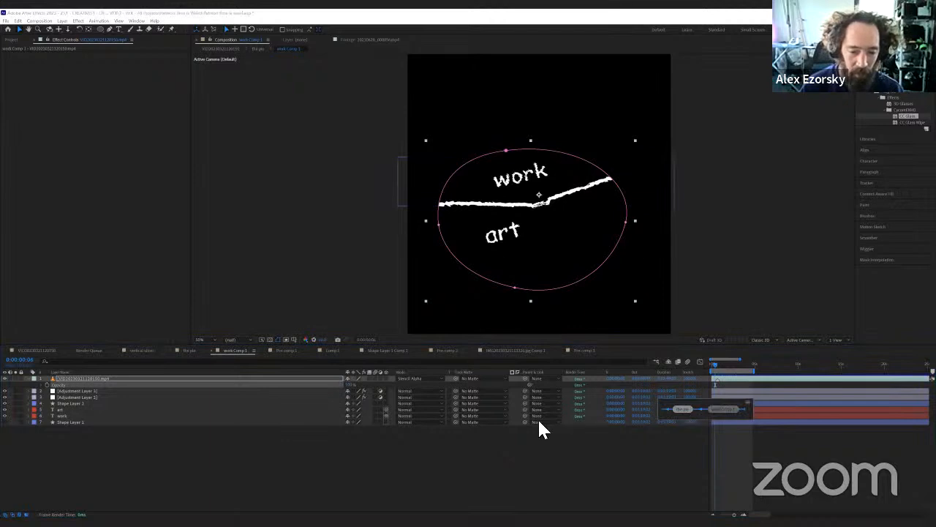
{"action": "key", "text": "Tab"}
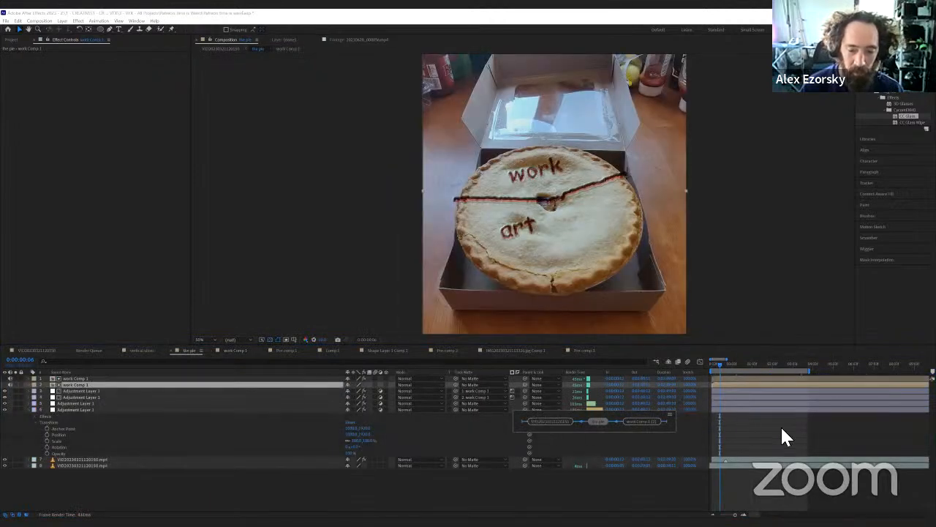
{"action": "key", "text": "space"}
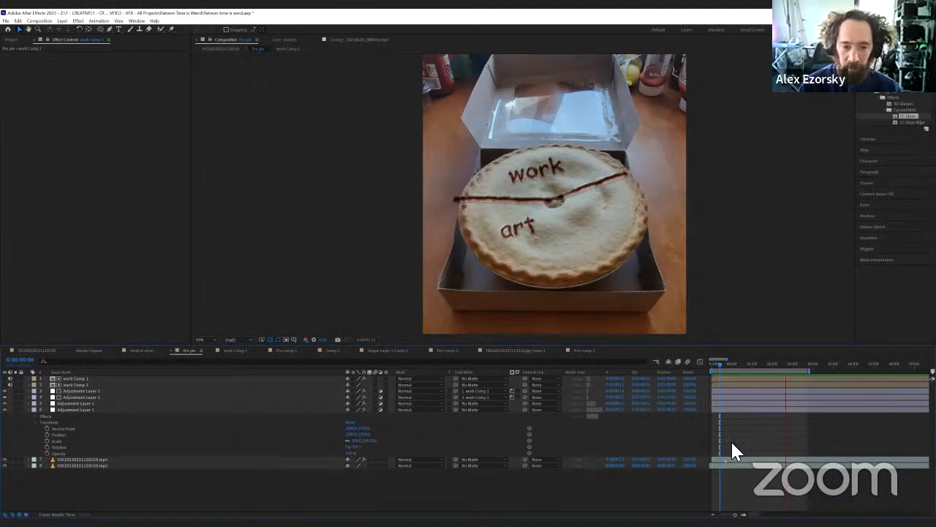
Go up to the parent composition and check the slice masks against the dividing line at the first frame
{"action": "key", "text": "shift+Escape"}
{"action": "left_click", "coordinate": [715, 365]}
{"action": "left_click_drag", "start_coordinate": [714, 367], "coordinate": [674, 367]}
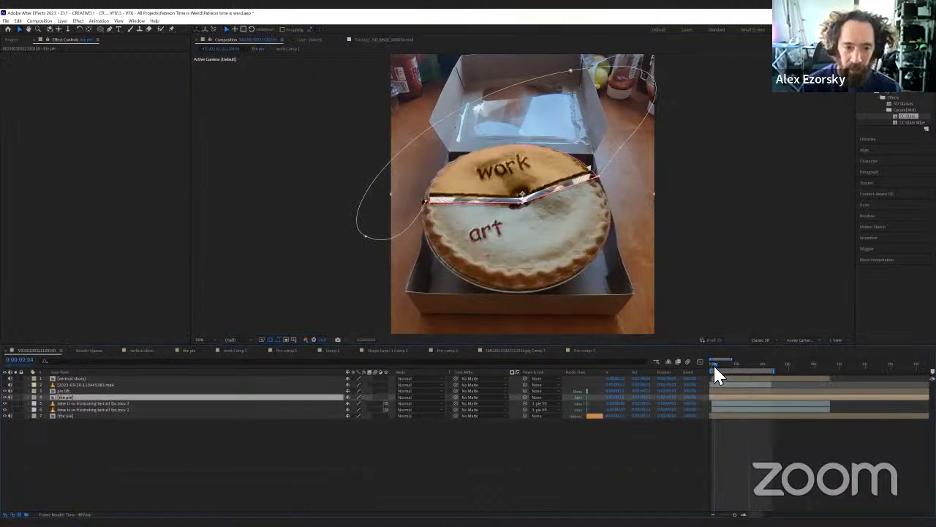
{"action": "scroll", "coordinate": [765, 487], "scroll_direction": "right", "scroll_amount": 3}
{"action": "left_click", "coordinate": [757, 480]}
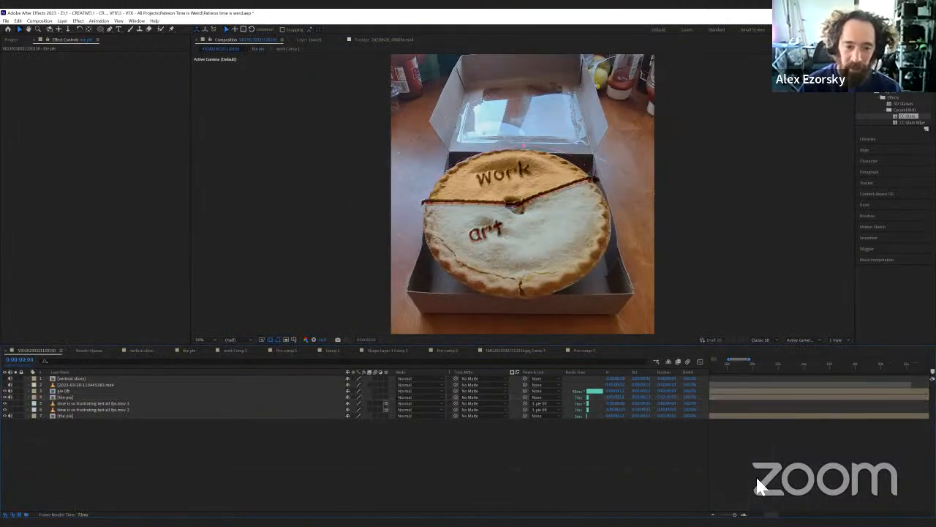
Preview the pie splitting animation in the parent composition with the timeline zoomed out to the full work area
{"action": "key", "text": "space"}
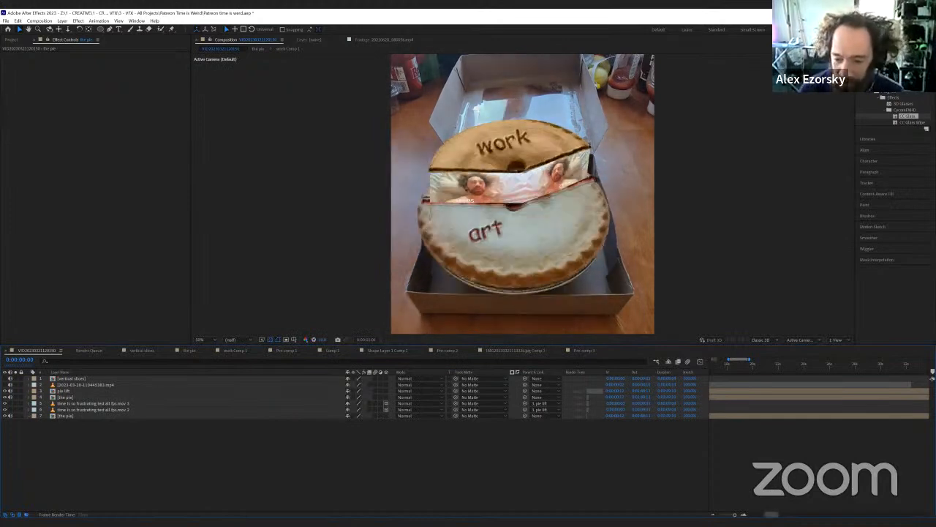
{"action": "left_click_drag", "start_coordinate": [772, 514], "coordinate": [754, 514]}
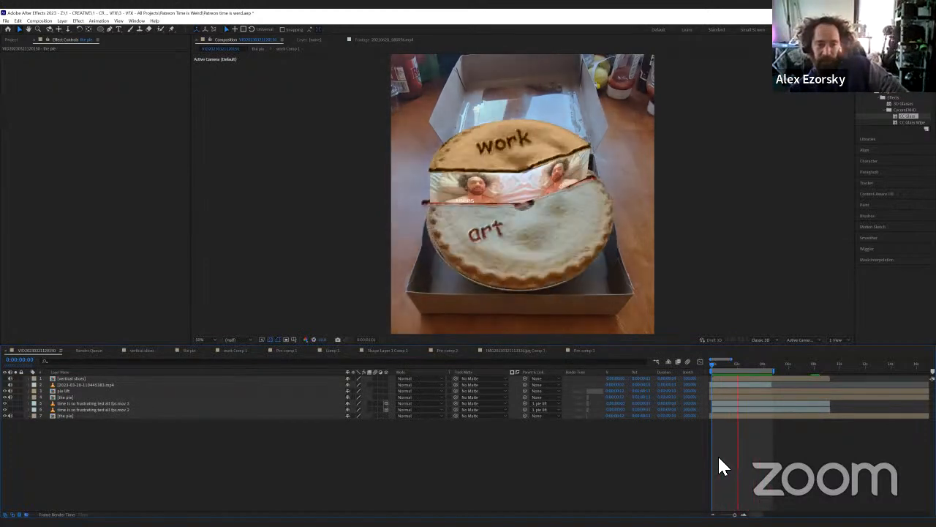
{"action": "key", "text": "space"}
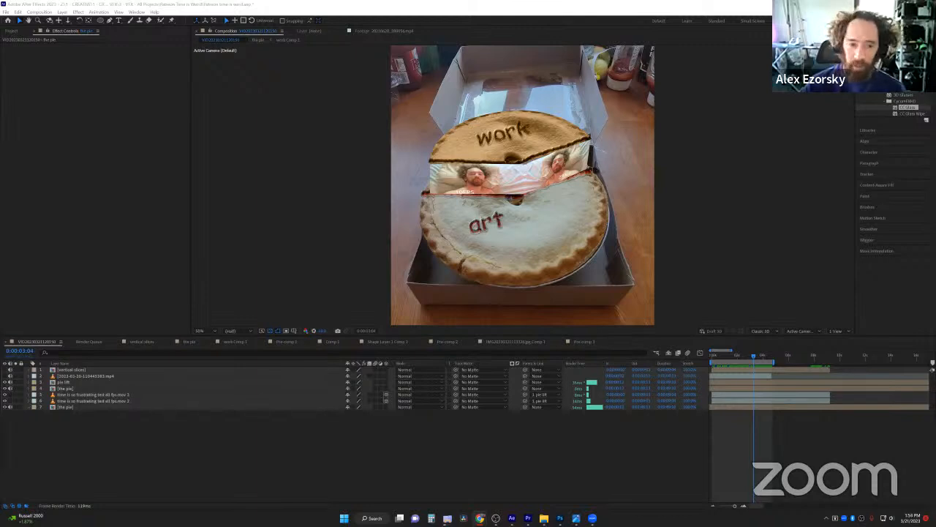
Switch to the browser, widen the window, read through Wikipedia's Zoetrope article and its illustrations, and return to After Effects
{"action": "key", "text": "alt+Tab"}
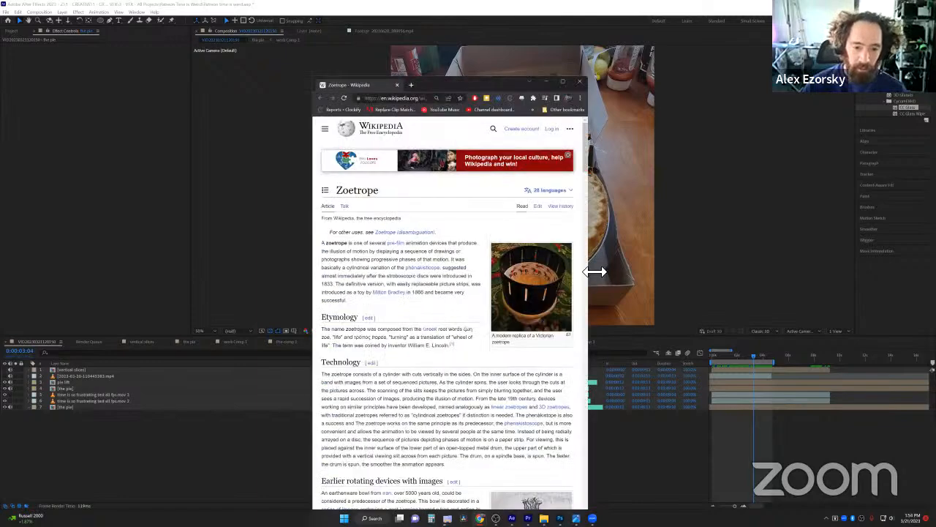
{"action": "left_click_drag", "start_coordinate": [594, 272], "coordinate": [824, 256]}
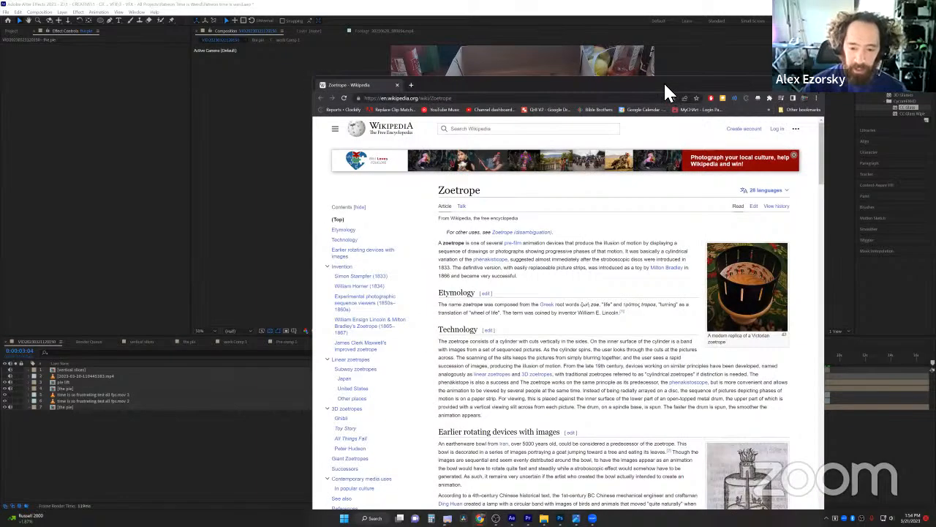
{"action": "left_click_drag", "start_coordinate": [664, 81], "coordinate": [534, 24]}
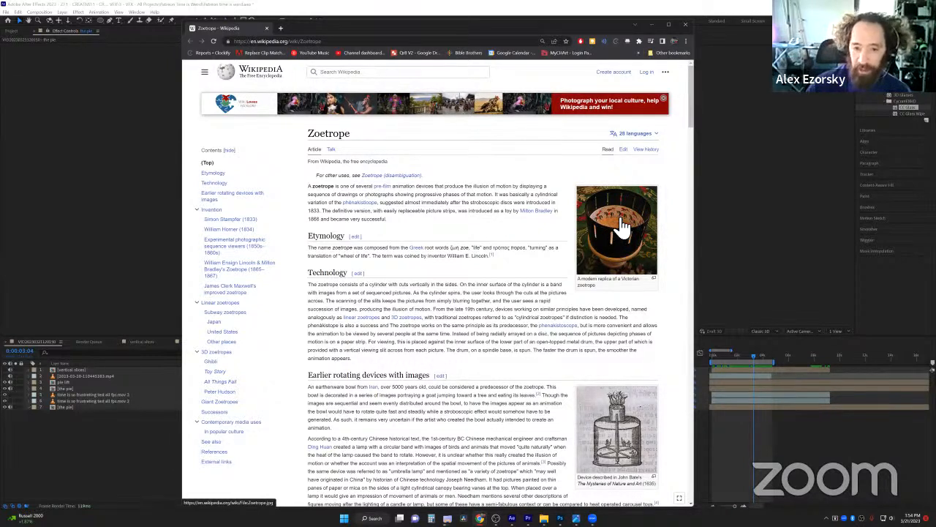
{"action": "scroll", "coordinate": [622, 236], "scroll_direction": "down", "scroll_amount": 1}
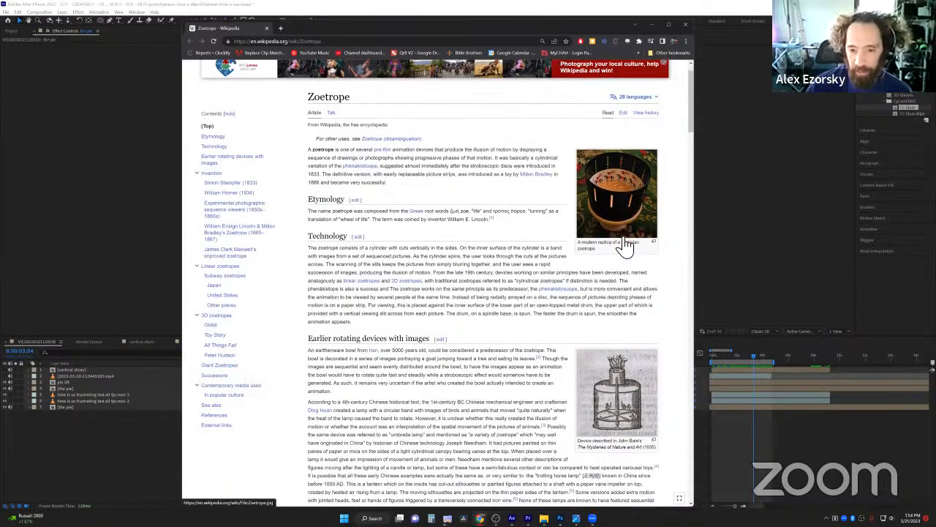
{"action": "scroll", "coordinate": [625, 245], "scroll_direction": "down", "scroll_amount": 1}
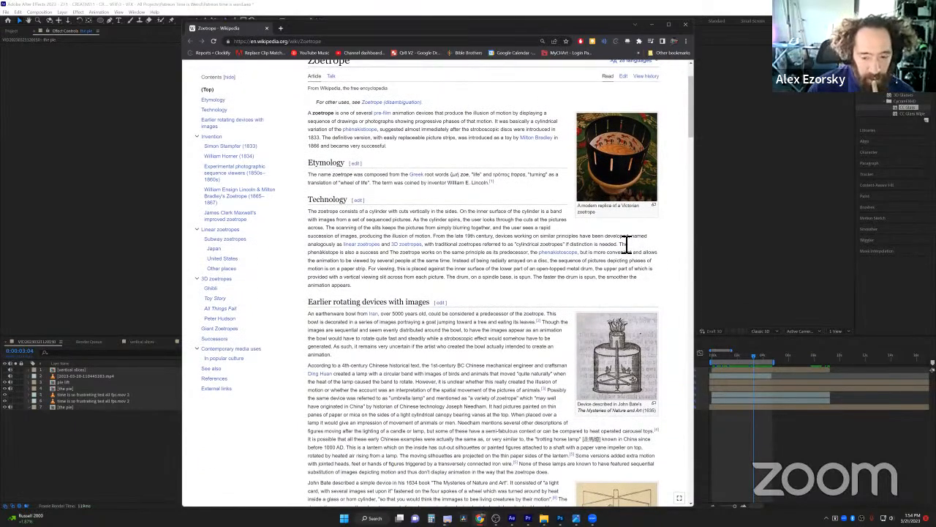
{"action": "scroll", "coordinate": [626, 245], "scroll_direction": "down", "scroll_amount": 3}
{"action": "scroll", "coordinate": [626, 245], "scroll_direction": "down", "scroll_amount": 8}
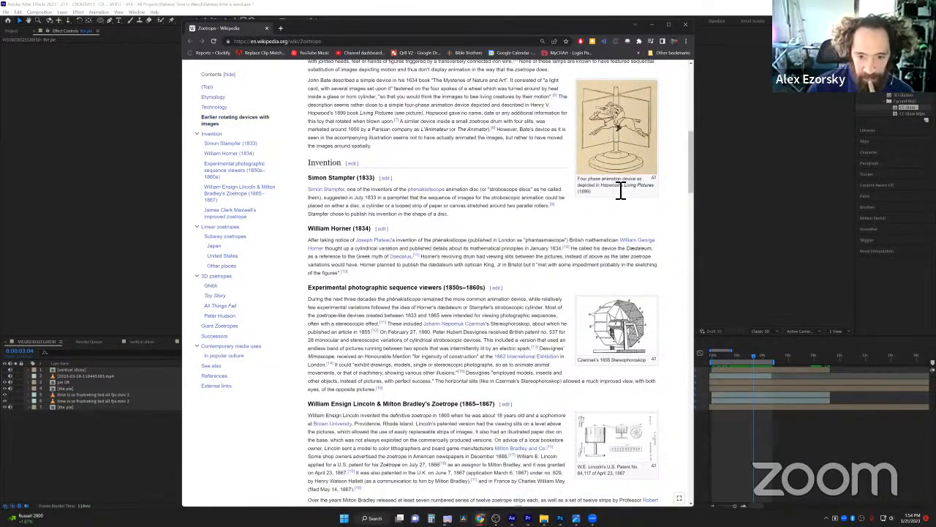
{"action": "scroll", "coordinate": [618, 257], "scroll_direction": "down", "scroll_amount": 1}
{"action": "scroll", "coordinate": [618, 258], "scroll_direction": "down", "scroll_amount": 7}
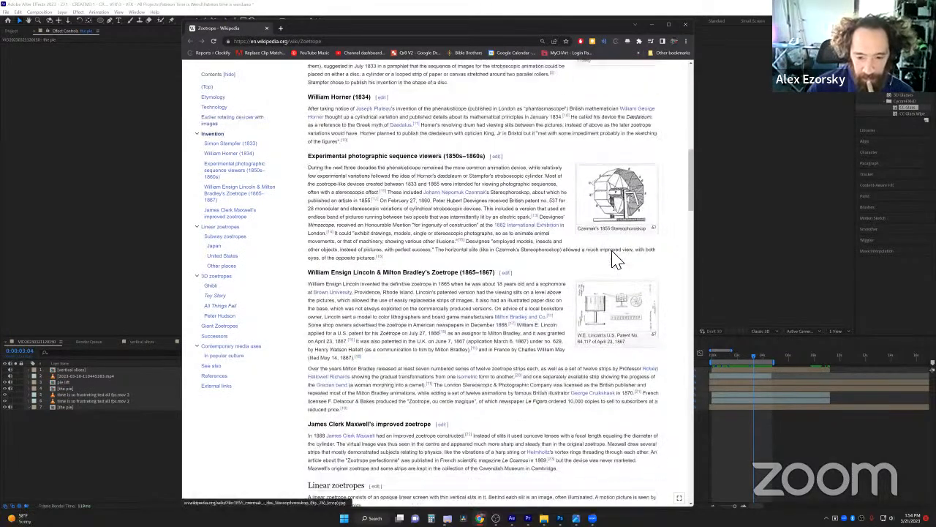
{"action": "scroll", "coordinate": [614, 293], "scroll_direction": "down", "scroll_amount": 1}
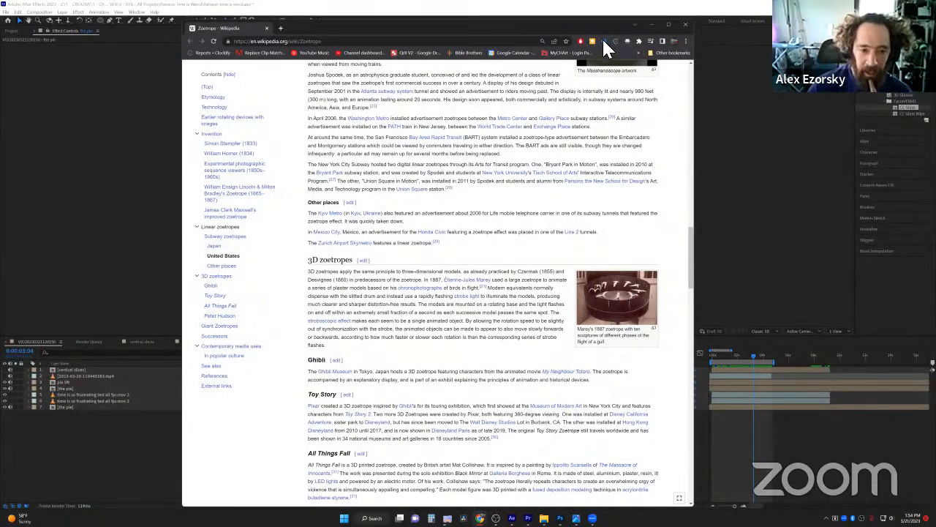
{"action": "left_click", "coordinate": [652, 24]}
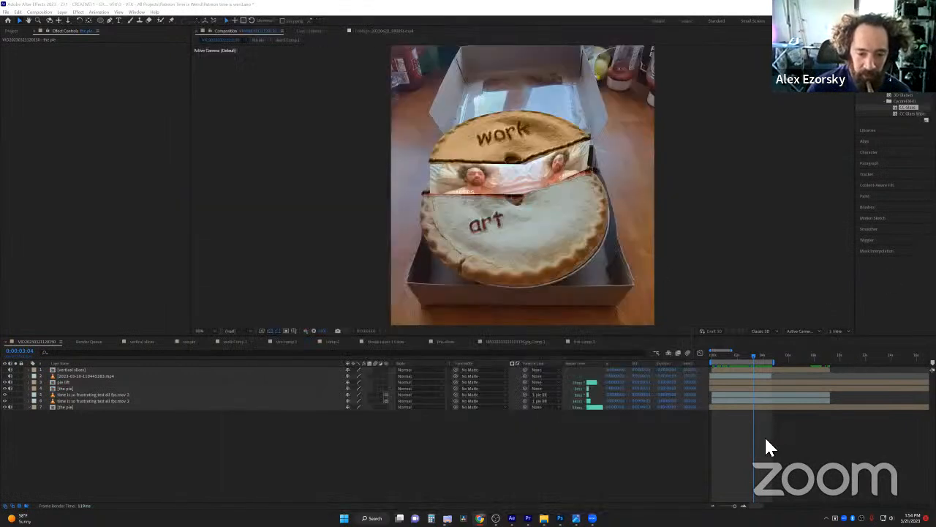
Open the vertical slices composition, examine the radial arrangement of footage slices, and go back to its parent composition
{"action": "left_click", "coordinate": [145, 342]}
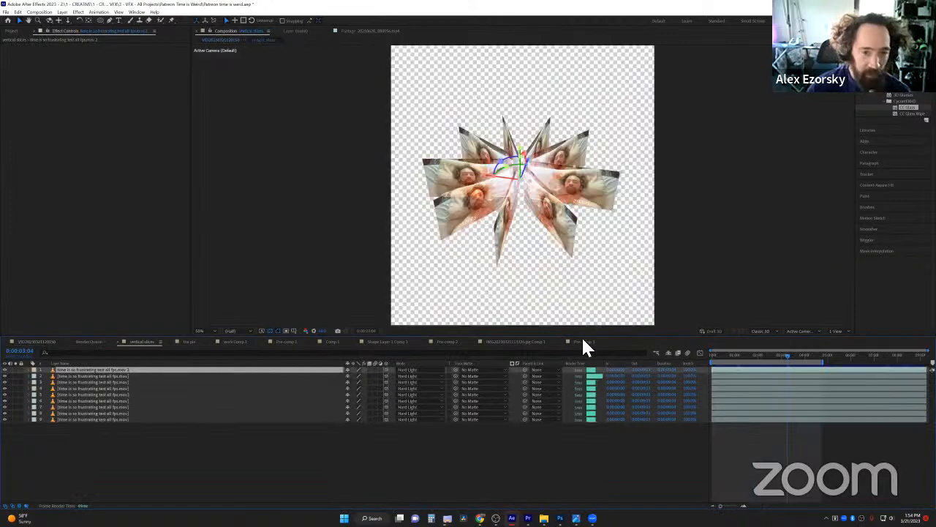
{"action": "left_click", "coordinate": [765, 443]}
{"action": "key", "text": "Tab"}
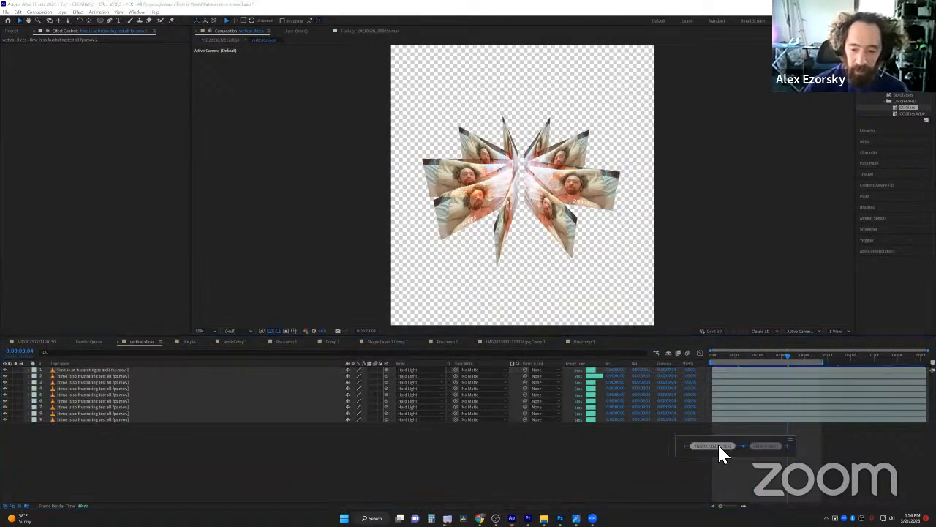
{"action": "left_click", "coordinate": [728, 443]}
Show the vertical slices layer, hide the pie lift, upper pie and both test footage layers, and preview the radial slices over the pie
{"action": "left_click", "coordinate": [5, 370]}
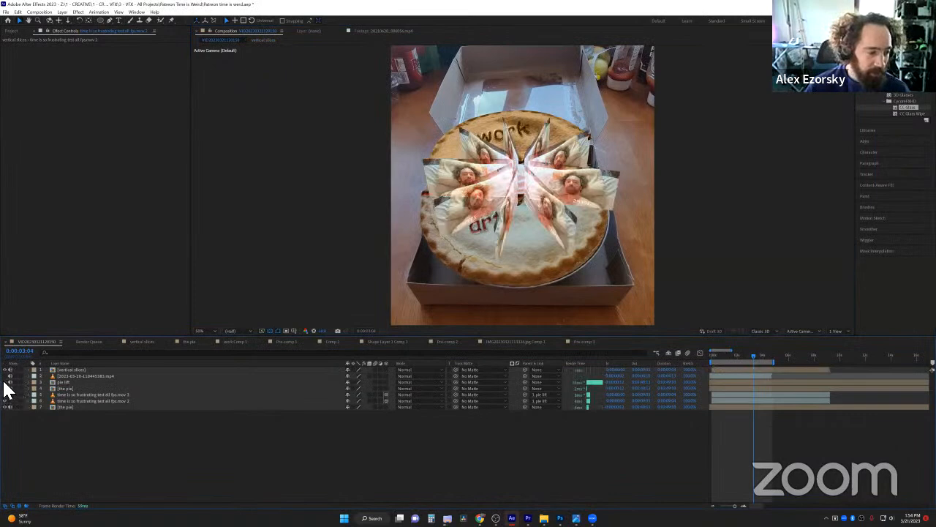
{"action": "left_click", "coordinate": [5, 388]}
{"action": "left_click_drag", "start_coordinate": [5, 388], "coordinate": [5, 401]}
{"action": "left_click_drag", "start_coordinate": [747, 356], "coordinate": [714, 356]}
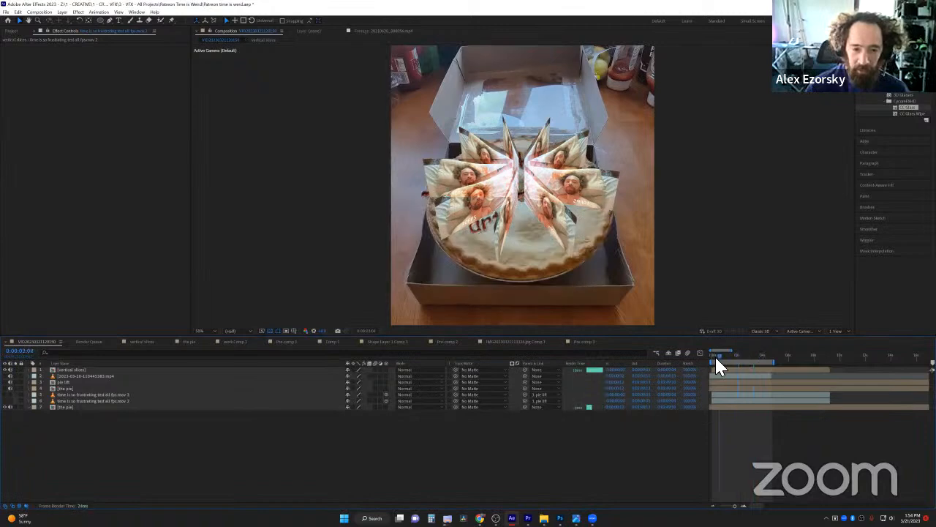
{"action": "key", "text": "space"}
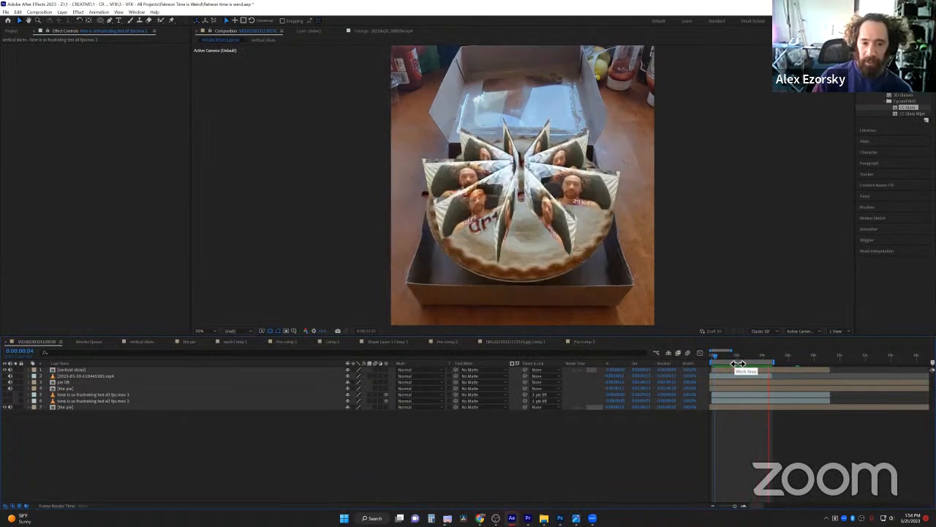
{"action": "key", "text": "space"}
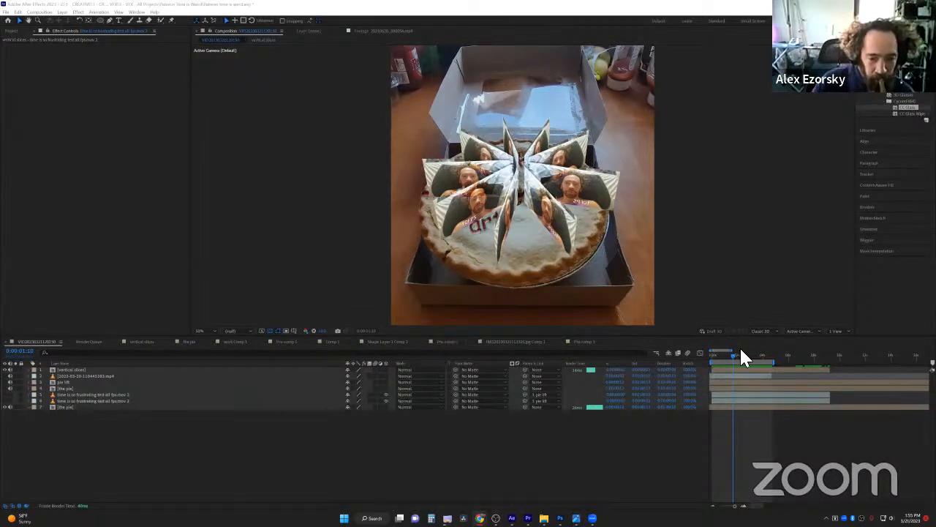
{"action": "left_click_drag", "start_coordinate": [730, 354], "coordinate": [717, 366]}
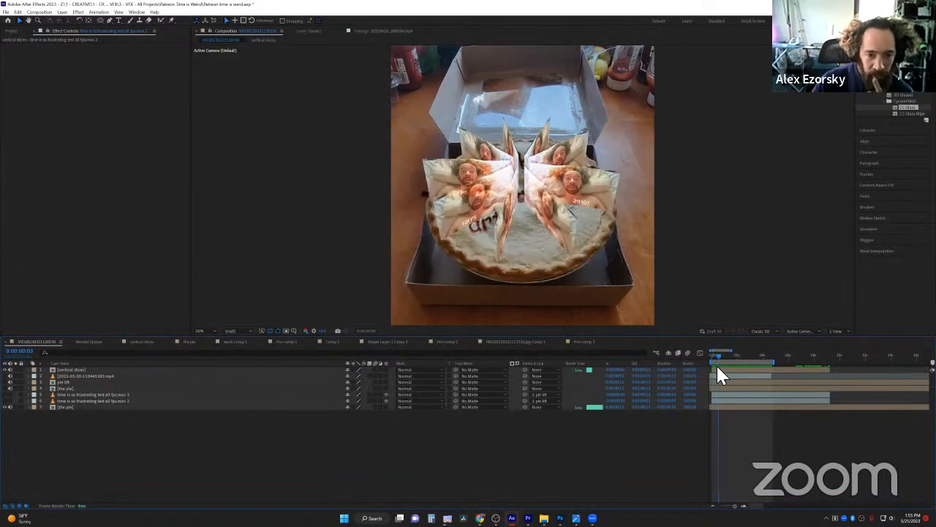
Hide the vertical slices layer, show the pie lift, upper pie and both footage layers, and preview the lifted slice
{"action": "left_click", "coordinate": [9, 369]}
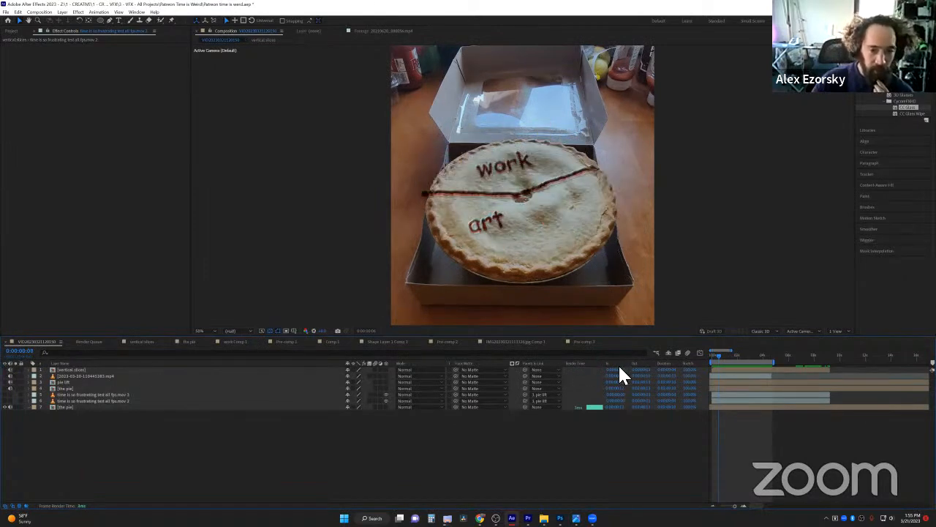
{"action": "left_click", "coordinate": [8, 400]}
{"action": "key", "text": "space"}
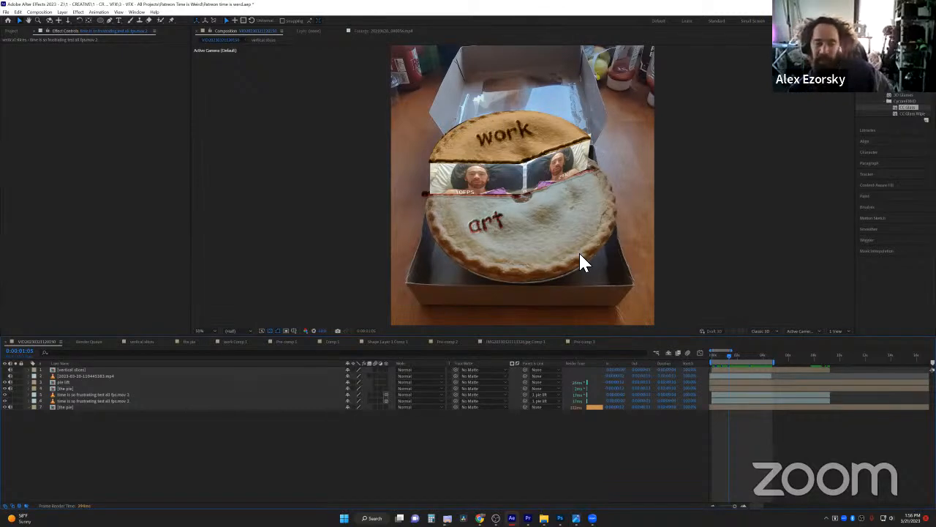
{"action": "key", "text": "space"}
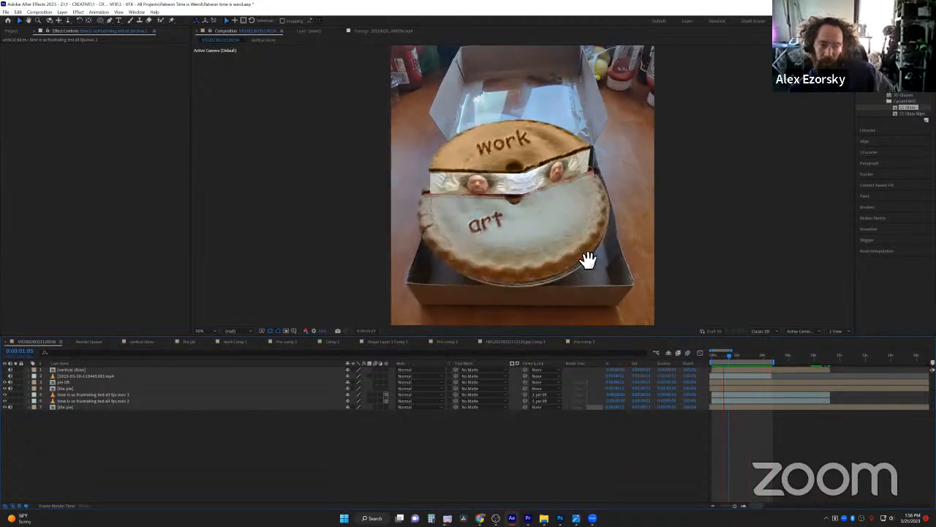
{"action": "key", "text": "space"}
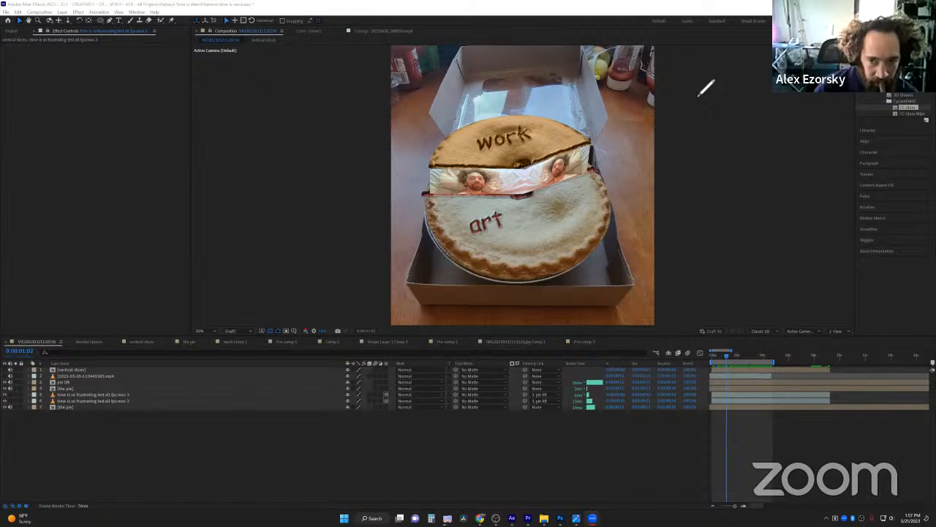
Return to the first frame and replay the work slice lifting off the pie
{"action": "left_click_drag", "start_coordinate": [724, 358], "coordinate": [710, 357]}
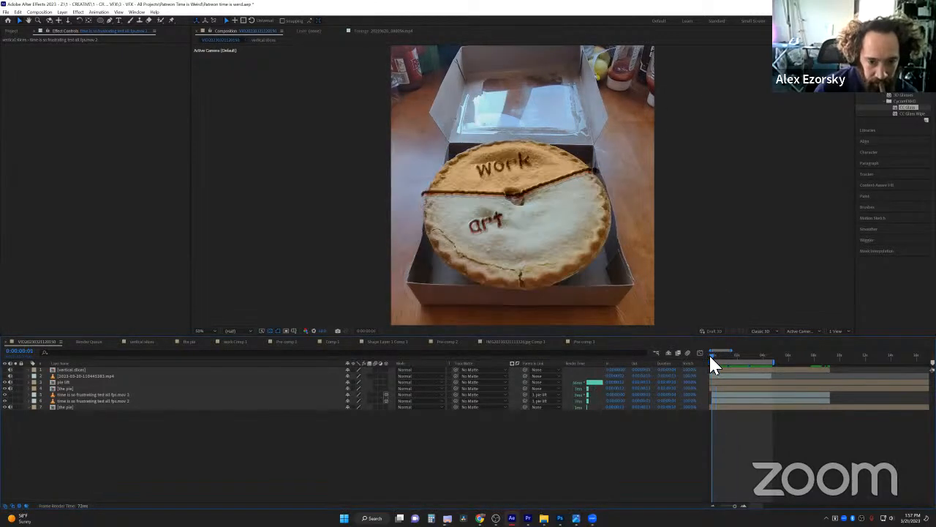
{"action": "left_click", "coordinate": [733, 71]}
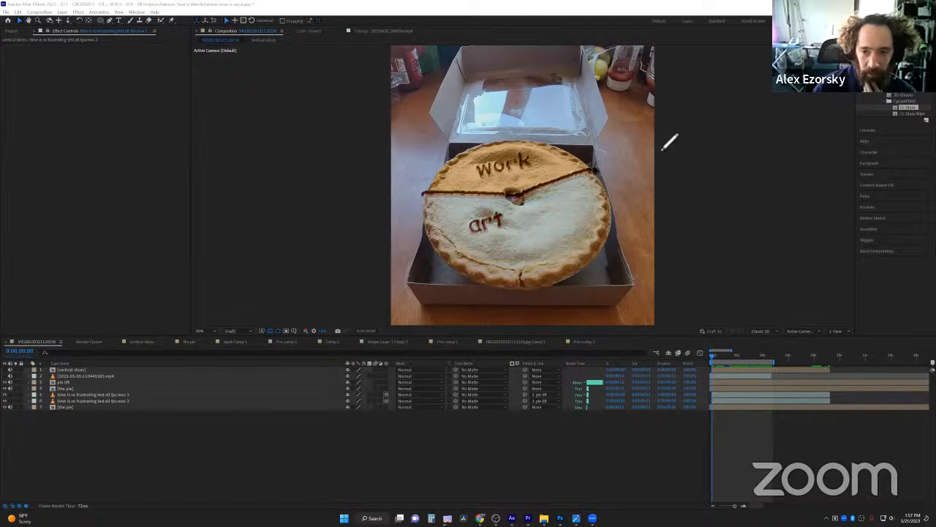
{"action": "left_click_drag", "start_coordinate": [527, 287], "coordinate": [527, 255]}
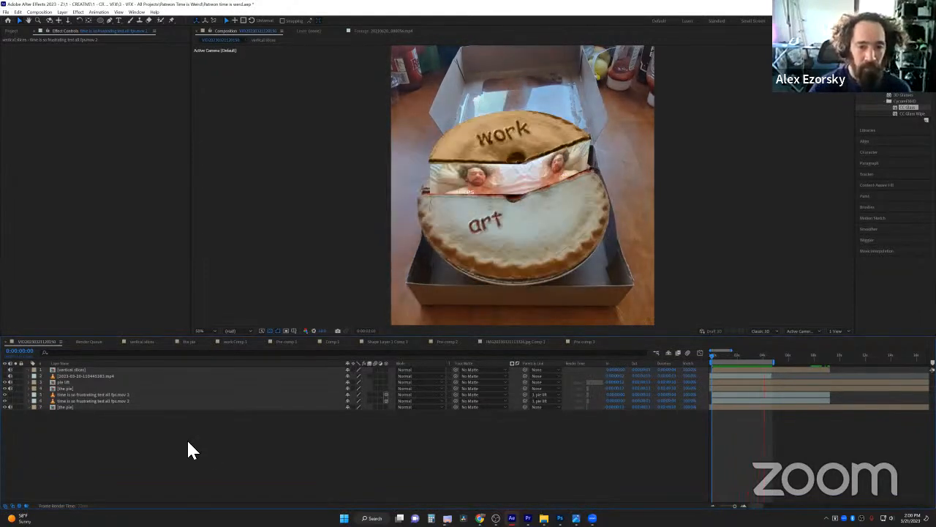
{"action": "key", "text": "space"}
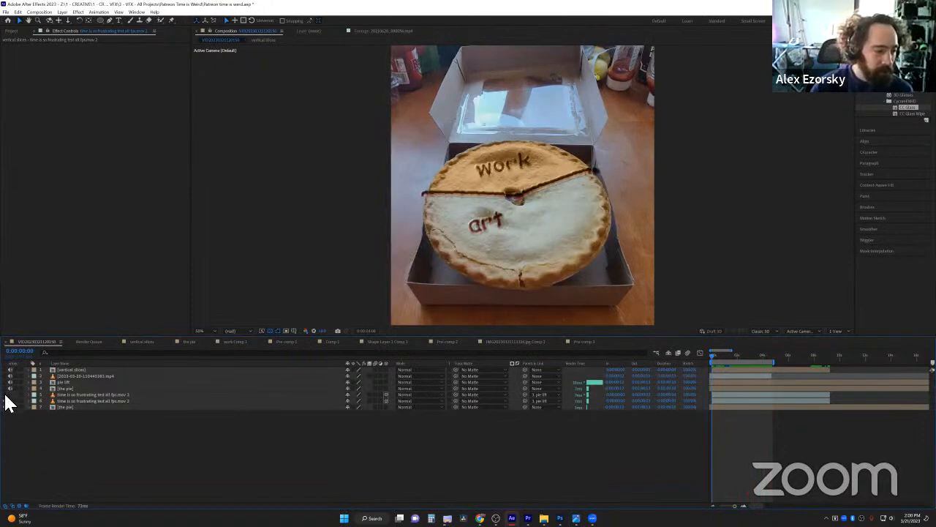
Leave only the bottom pie layer visible, mute the audio of all layers, and preview the carved pie alone
{"action": "key", "text": "space"}
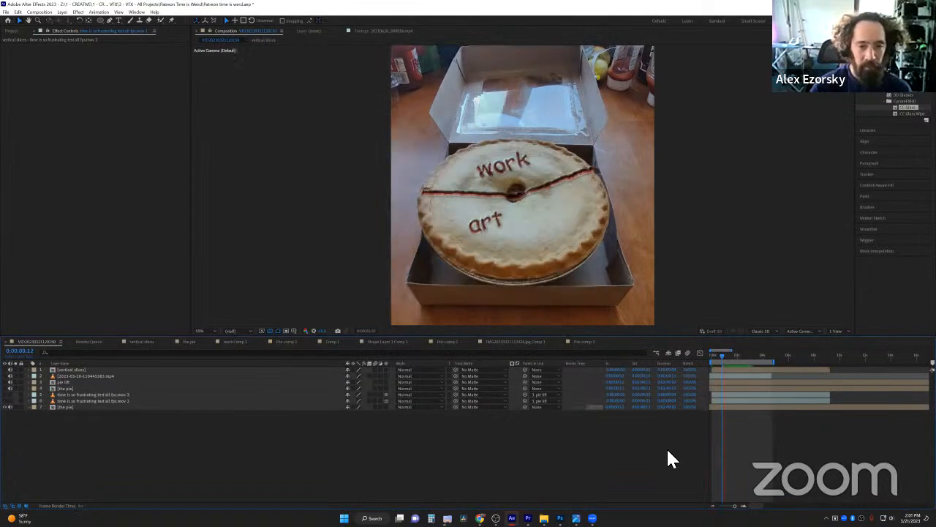
{"action": "key", "text": "space"}
{"action": "left_click_drag", "start_coordinate": [10, 370], "coordinate": [12, 422]}
{"action": "key", "text": "space"}
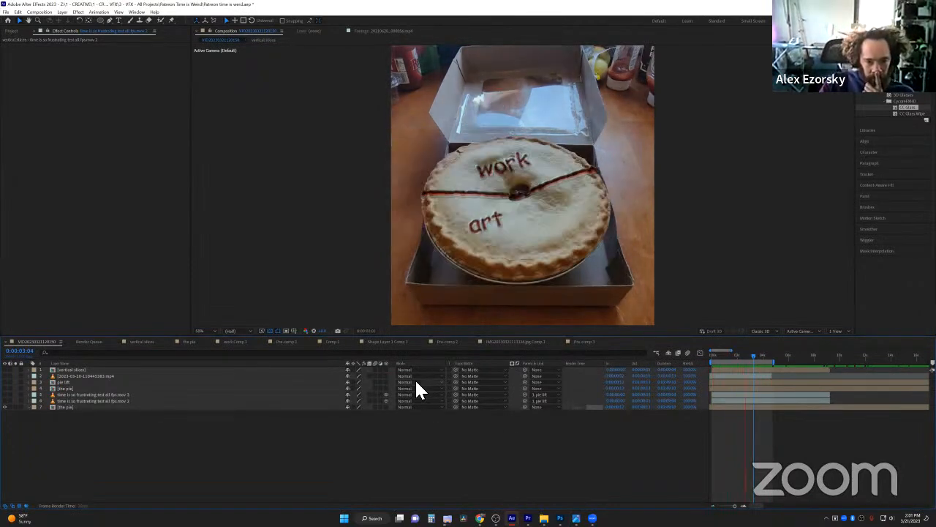
Open the pie composition, move to 0:00:01:12, and open its nested work Comp 1 to examine the text and dividing line
{"action": "double_click", "coordinate": [77, 369]}
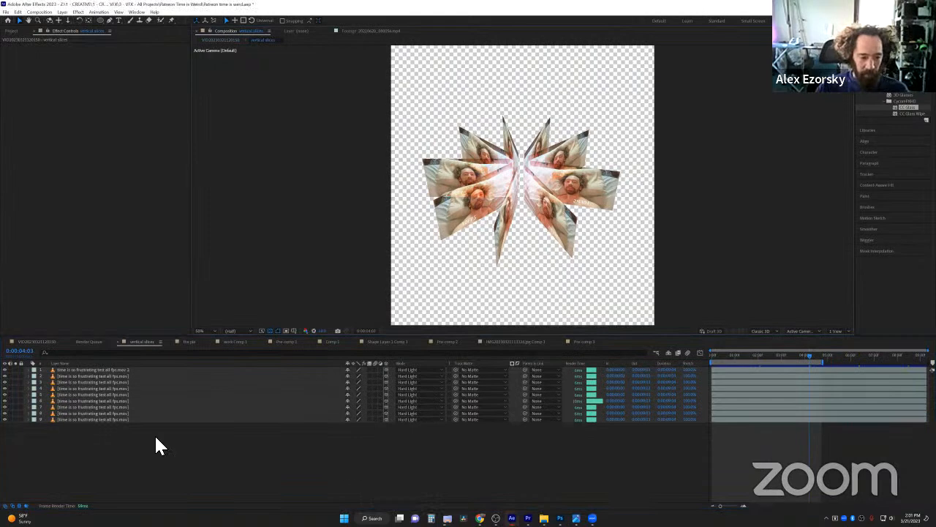
{"action": "left_click", "coordinate": [37, 341]}
{"action": "double_click", "coordinate": [79, 388]}
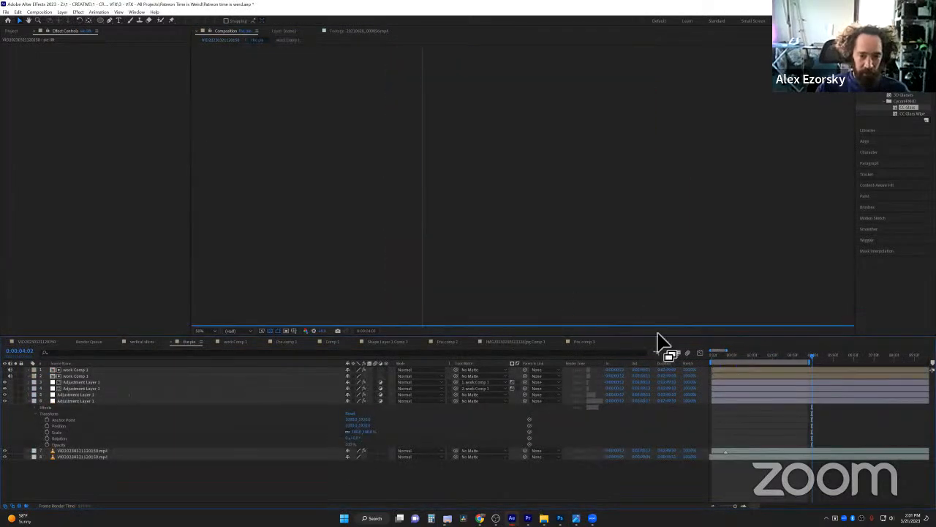
{"action": "left_click", "coordinate": [746, 356]}
{"action": "left_click", "coordinate": [74, 374]}
{"action": "double_click", "coordinate": [74, 374]}
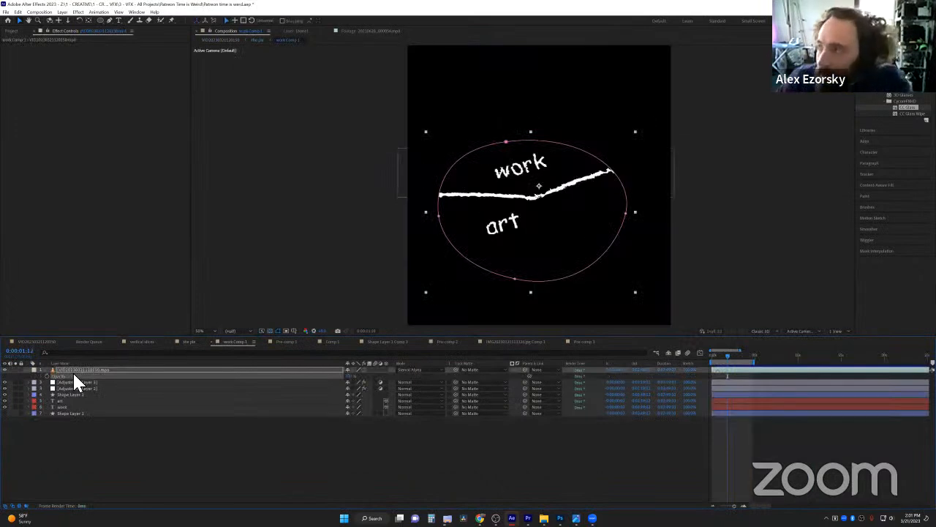
{"action": "left_click", "coordinate": [161, 468]}
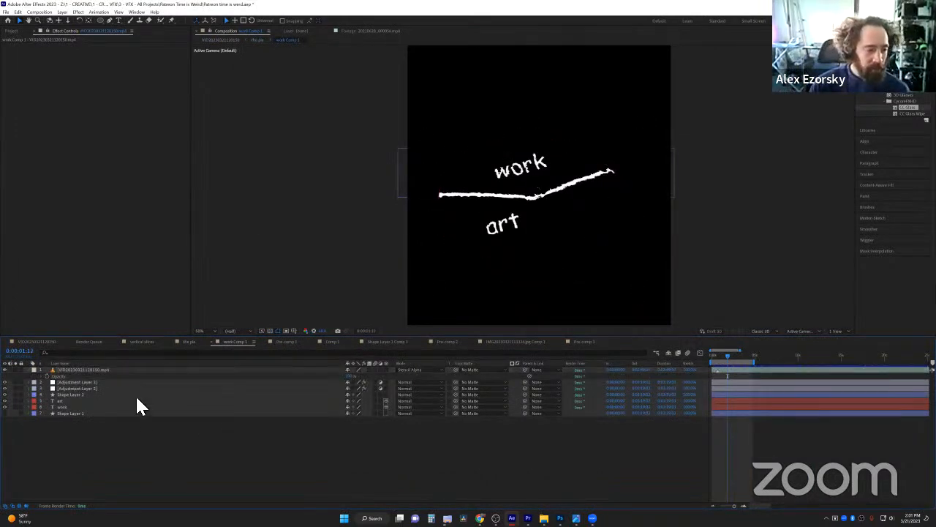
{"action": "left_click", "coordinate": [119, 19]}
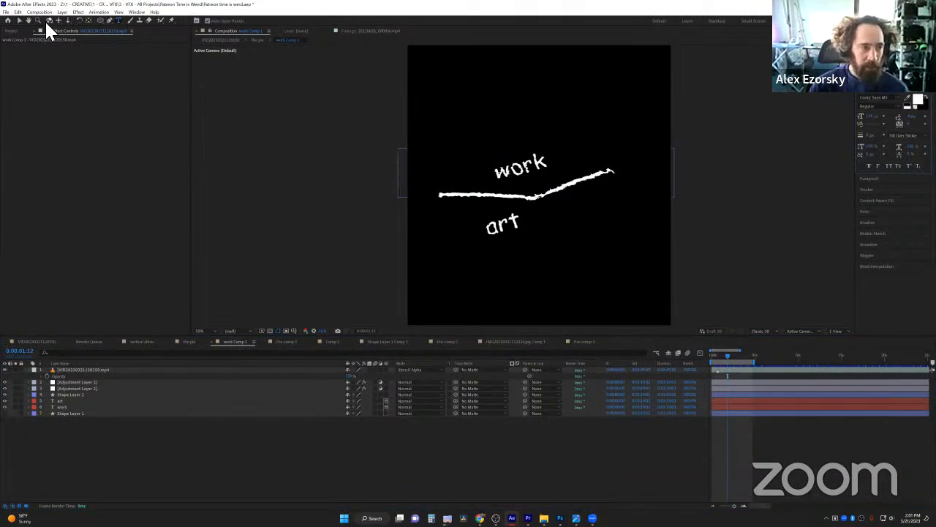
{"action": "left_click", "coordinate": [19, 19]}
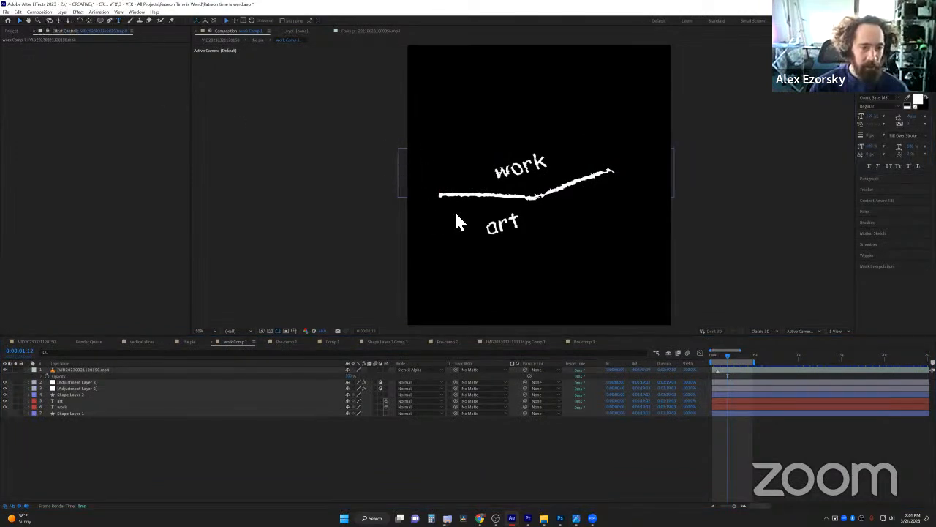
Add a second branch to the dividing line in Shape Layer 2 with the Pen tool, from the centre bend diagonally down to the right
{"action": "left_click", "coordinate": [482, 203]}
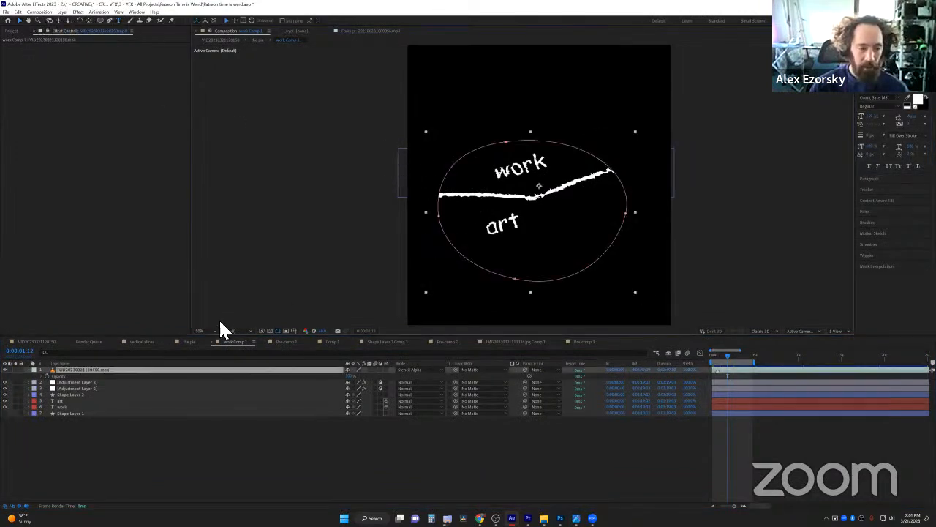
{"action": "left_click", "coordinate": [78, 395]}
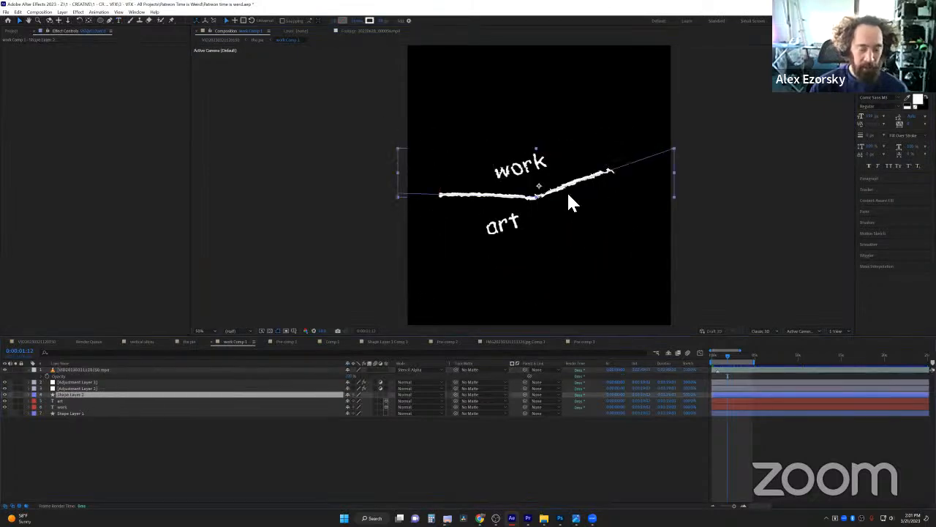
{"action": "left_click", "coordinate": [107, 19]}
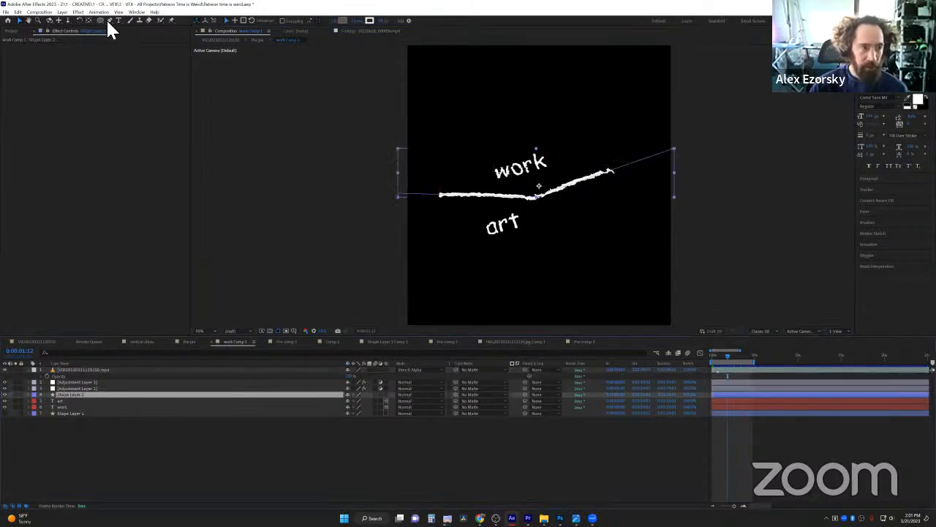
{"action": "left_click", "coordinate": [538, 200]}
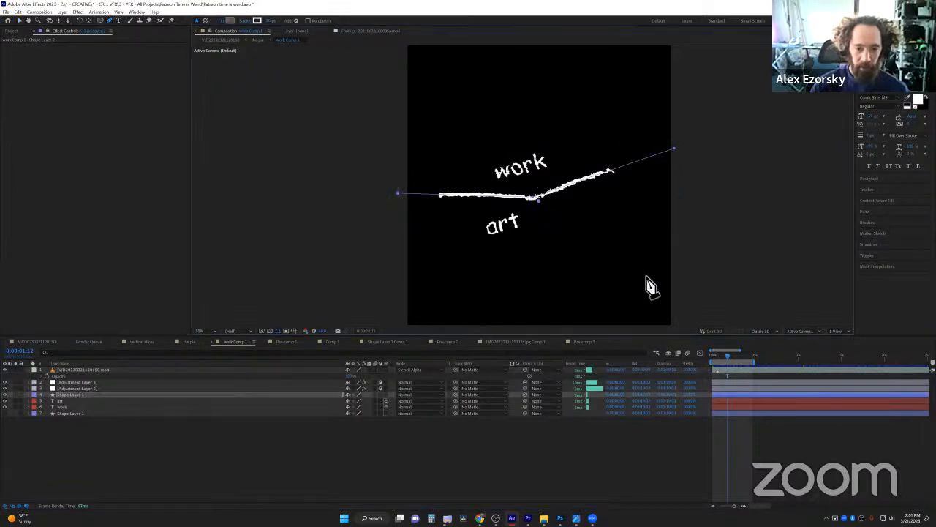
{"action": "left_click", "coordinate": [623, 255]}
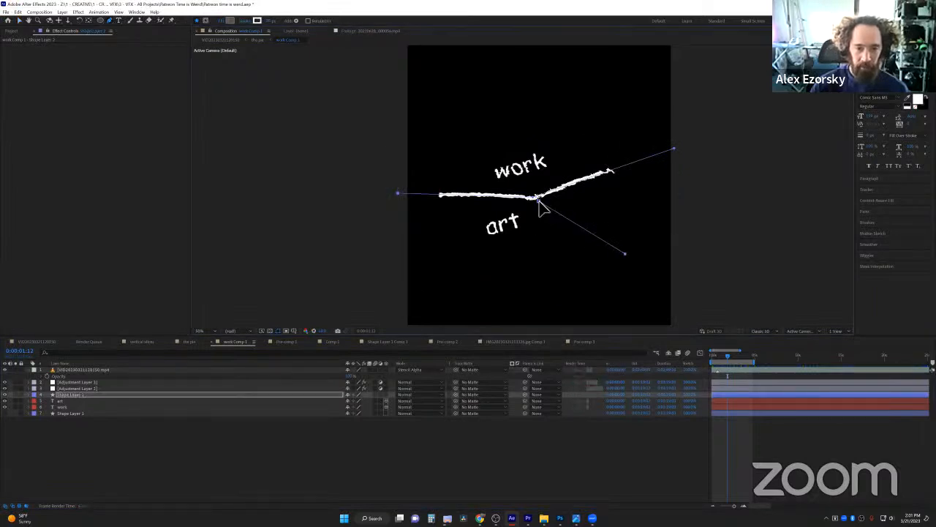
{"action": "key", "text": "v"}
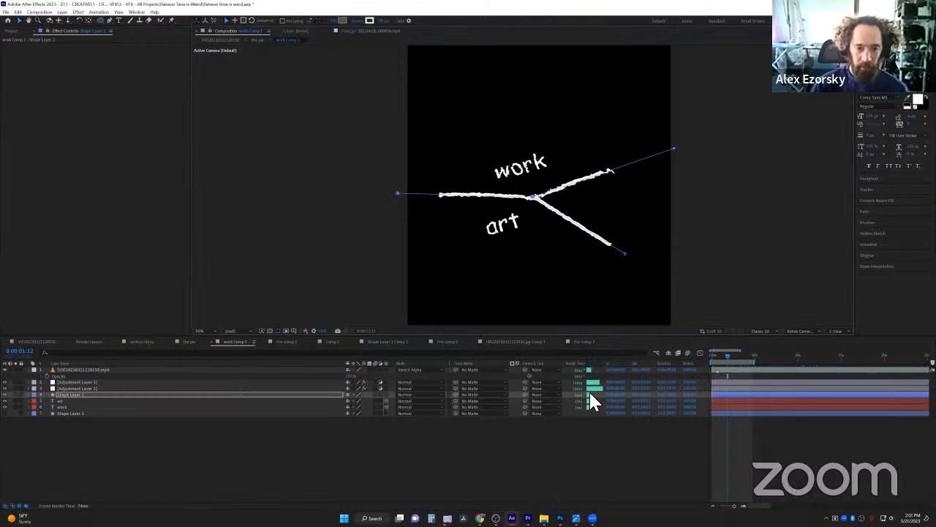
{"action": "left_click", "coordinate": [536, 483]}
Duplicate the art text, place the copy inside the new right wedge, and change its wording to "life"
{"action": "left_click", "coordinate": [139, 401]}
{"action": "key", "text": "ctrl+d"}
{"action": "left_click_drag", "start_coordinate": [512, 224], "coordinate": [596, 209]}
{"action": "double_click", "coordinate": [598, 204]}
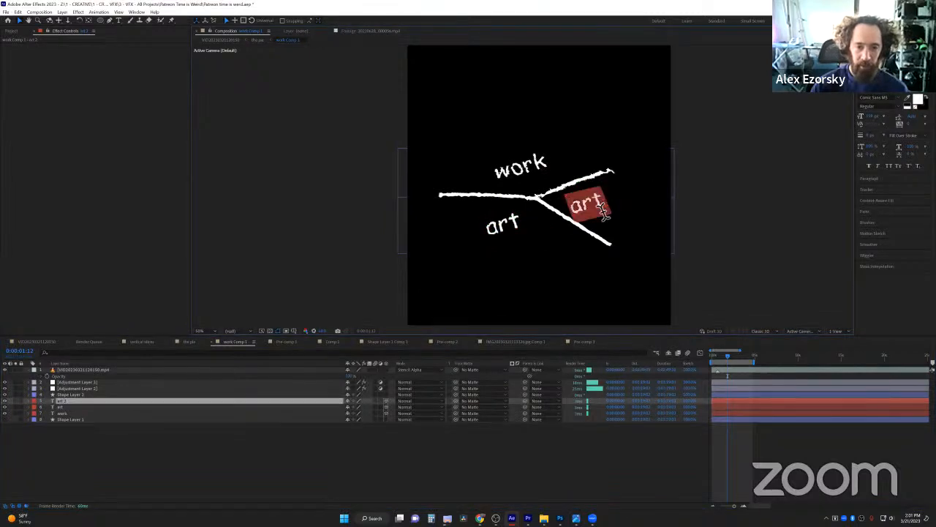
{"action": "type", "text": "life"}
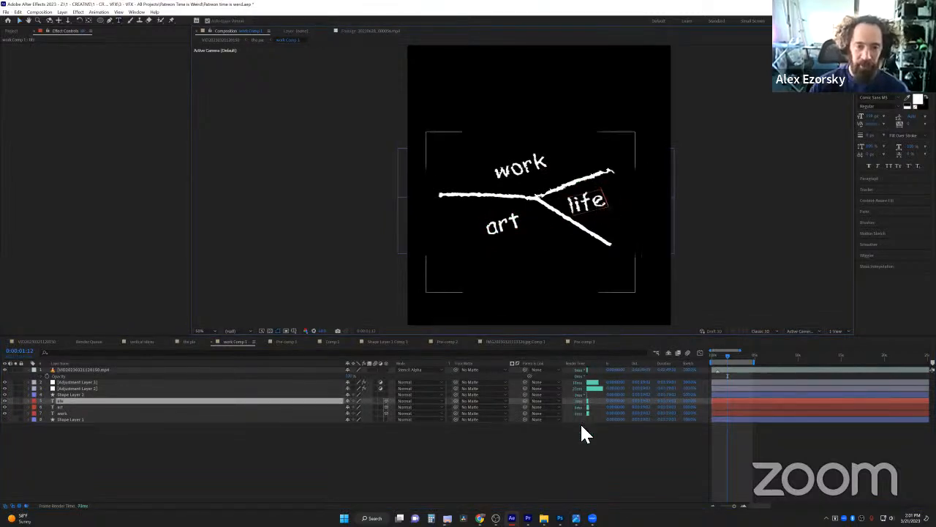
{"action": "left_click", "coordinate": [621, 461]}
Return to the pie composition and examine the carved life text and three dividing cuts up close and at full view
{"action": "key", "text": "Tab"}
{"action": "left_click", "coordinate": [640, 454]}
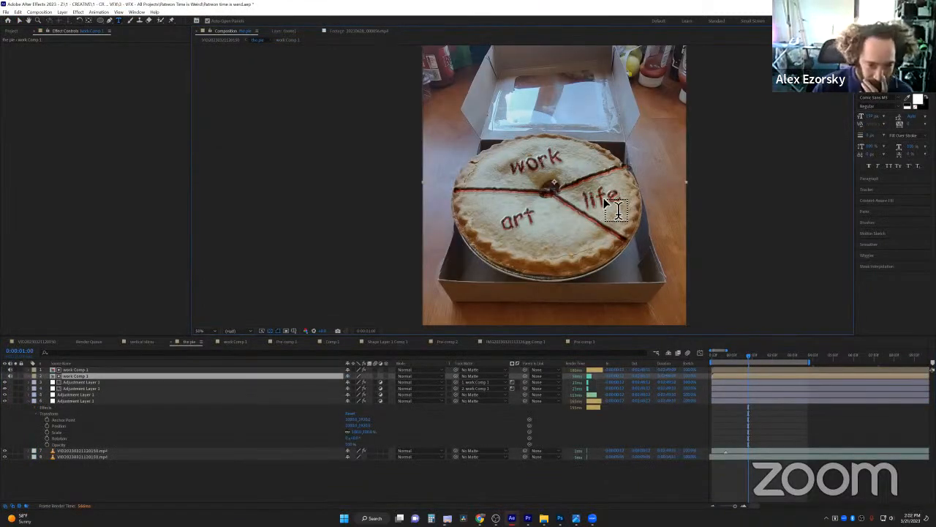
{"action": "key", "text": "slash"}
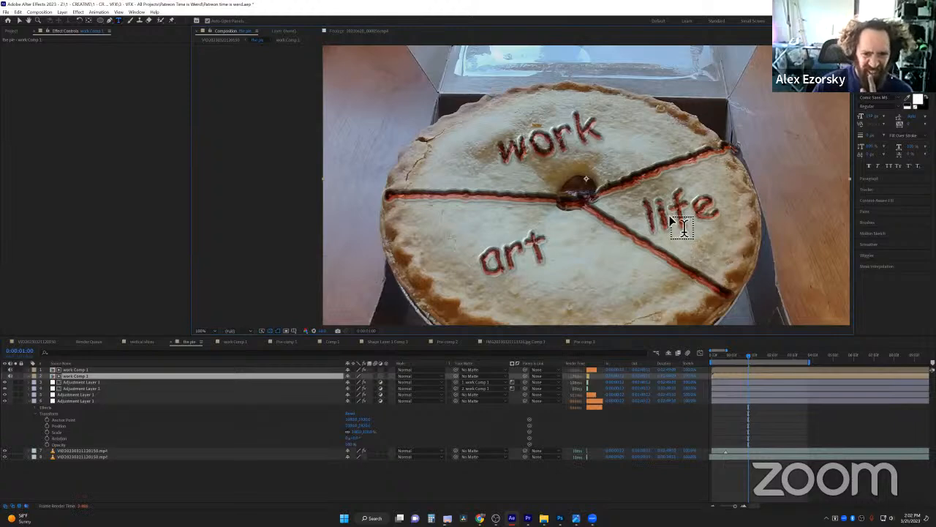
{"action": "key", "text": "period"}
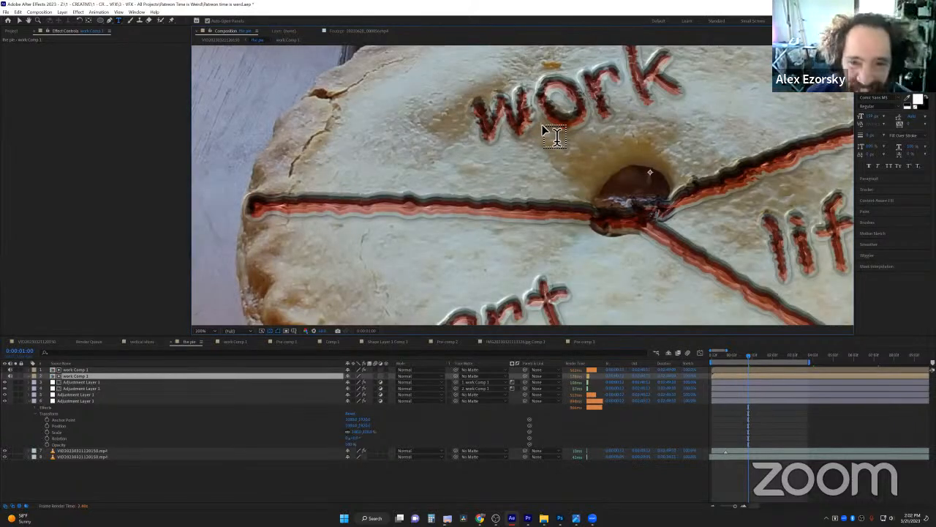
{"action": "key", "text": "comma"}
{"action": "key", "text": "period"}
{"action": "scroll", "coordinate": [542, 125], "scroll_direction": "down", "scroll_amount": 3}
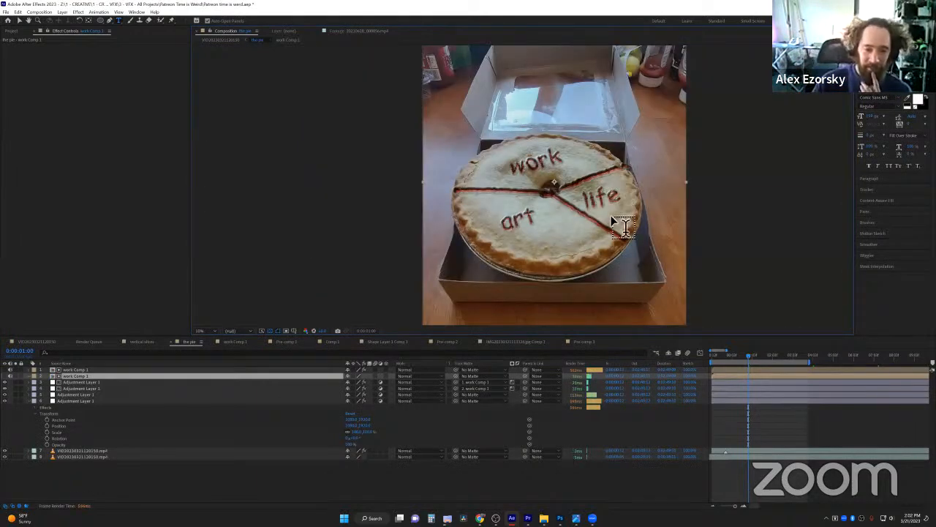
{"action": "scroll", "coordinate": [612, 218], "scroll_direction": "up", "scroll_amount": 2}
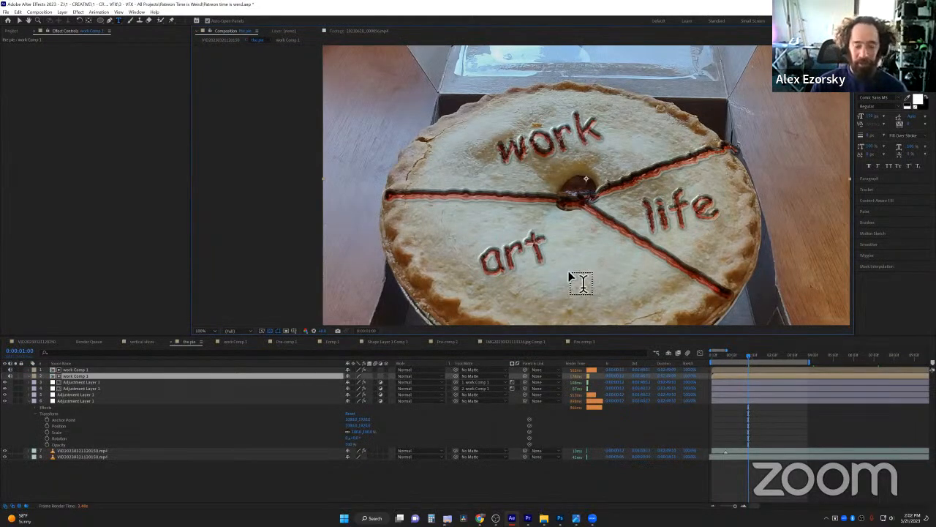
{"action": "left_click", "coordinate": [751, 442]}
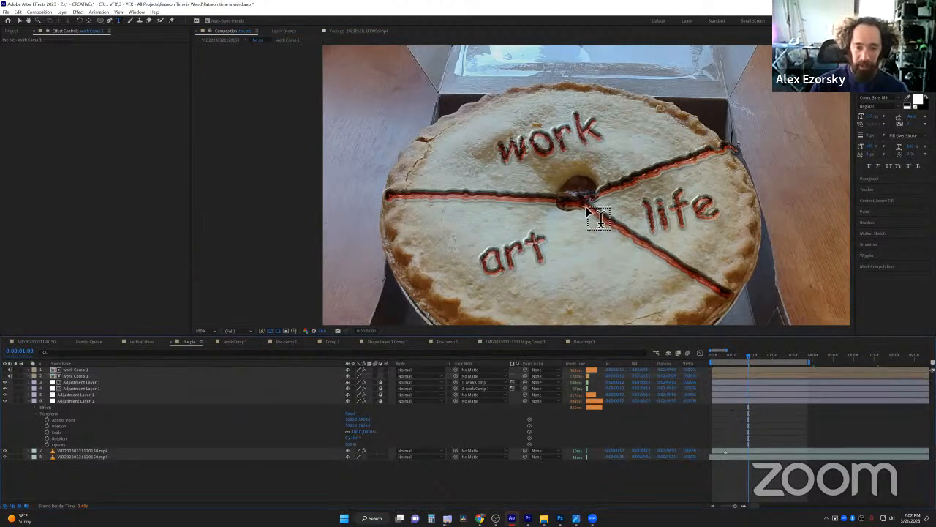
{"action": "key", "text": "comma"}
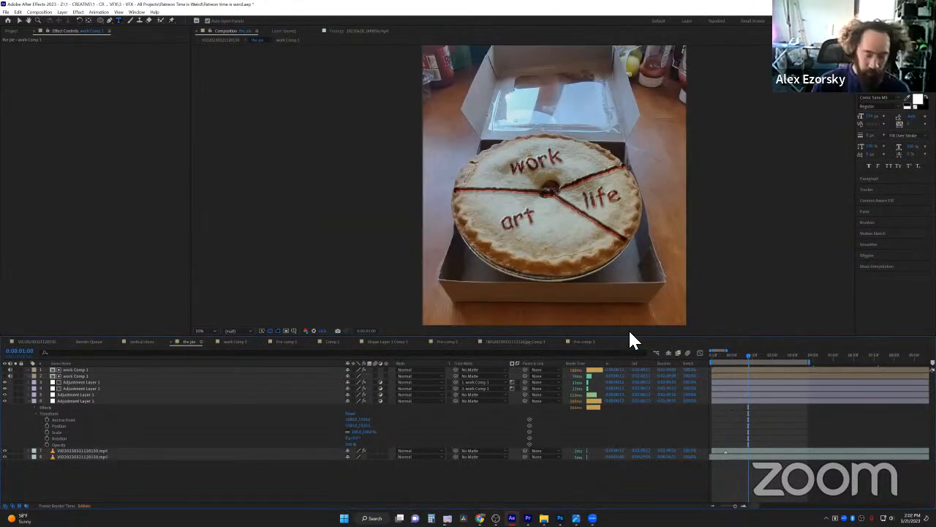
Preview the pie composition with its three carved slices and move back to an earlier frame
{"action": "key", "text": "space"}
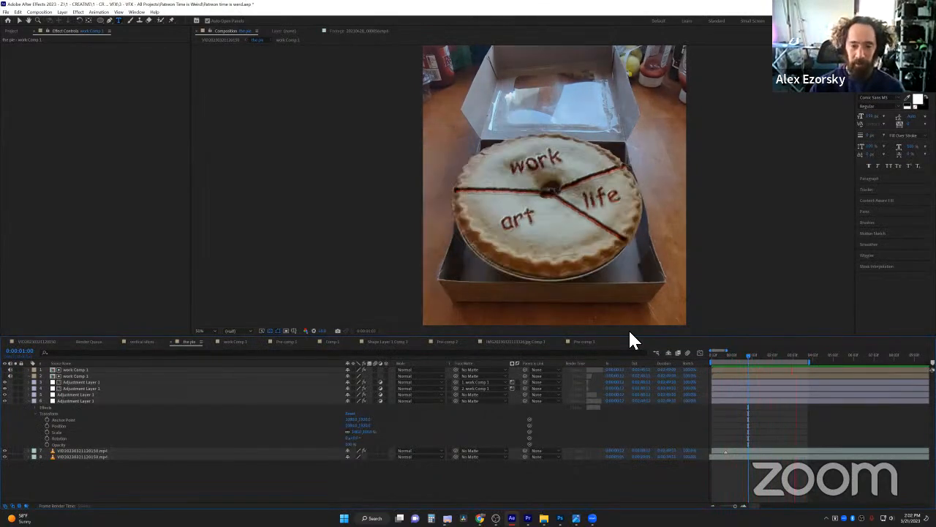
{"action": "left_click", "coordinate": [728, 355]}
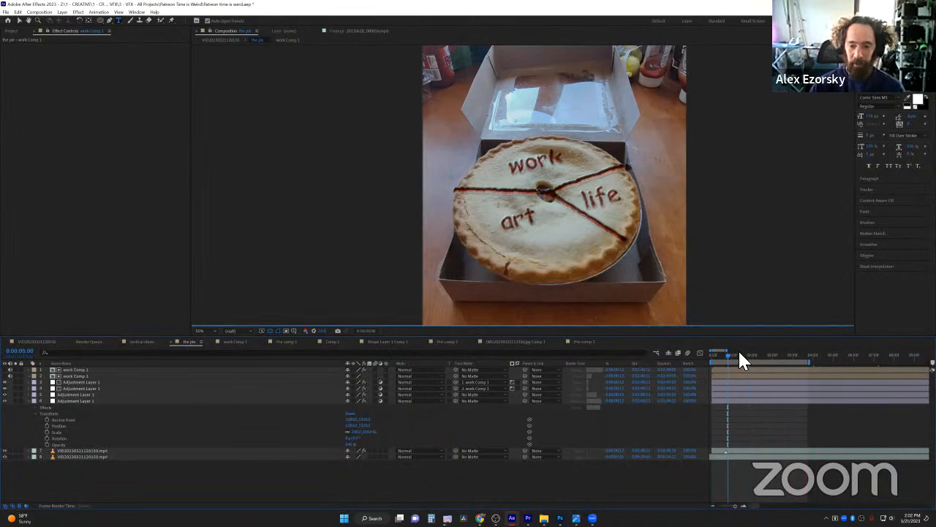
{"action": "left_click", "coordinate": [731, 356]}
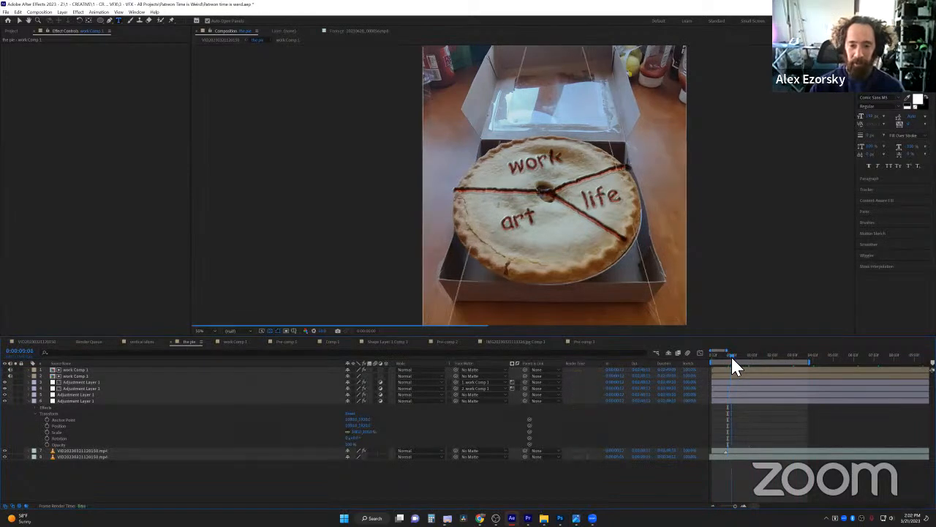
Switch up to the main footage composition and preview the work, art and life pie there
{"action": "key", "text": "Tab"}
{"action": "left_click", "coordinate": [681, 372]}
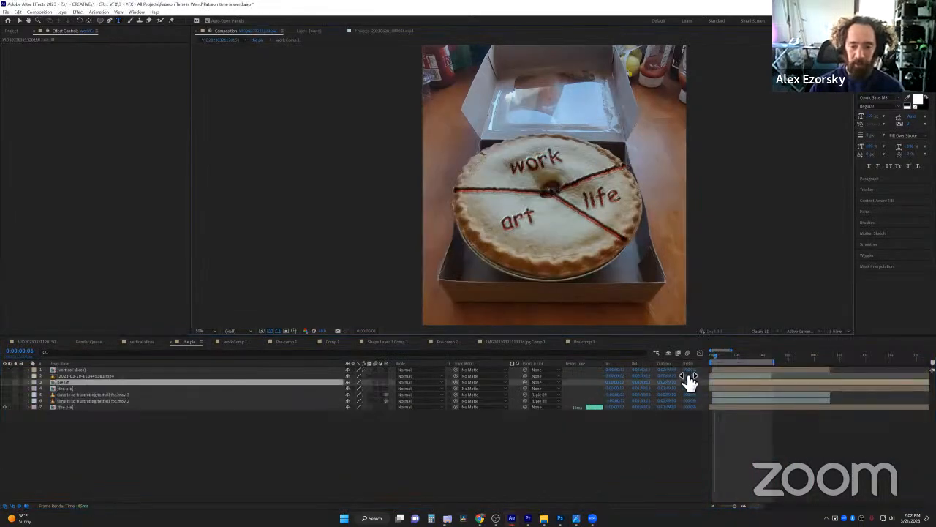
{"action": "key", "text": "space"}
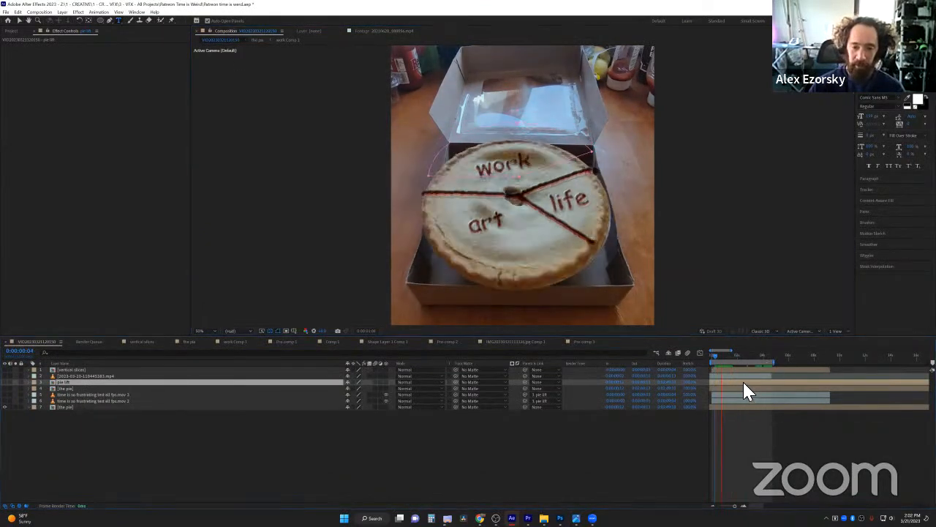
{"action": "key", "text": "space"}
Open the nested pie composition and its work Comp 1 to review the white text and lines, and return to the main composition
{"action": "double_click", "coordinate": [743, 381]}
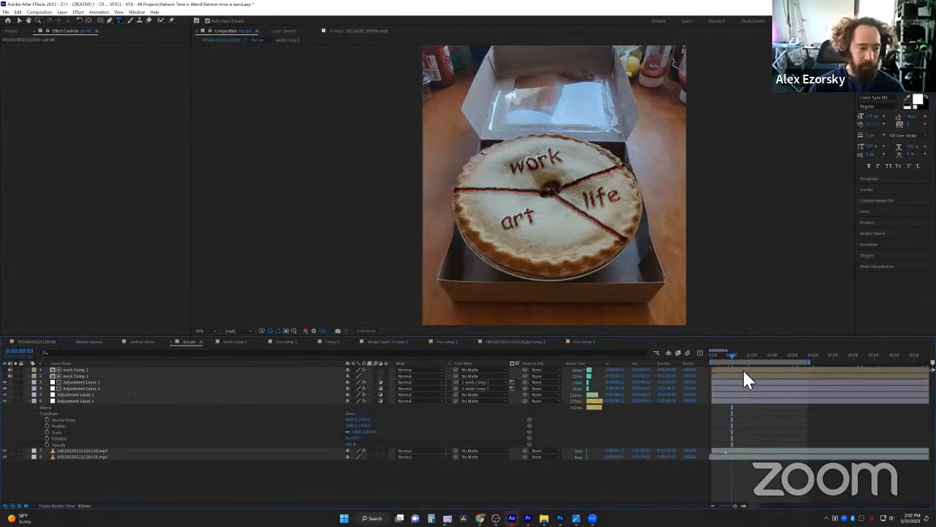
{"action": "double_click", "coordinate": [741, 375]}
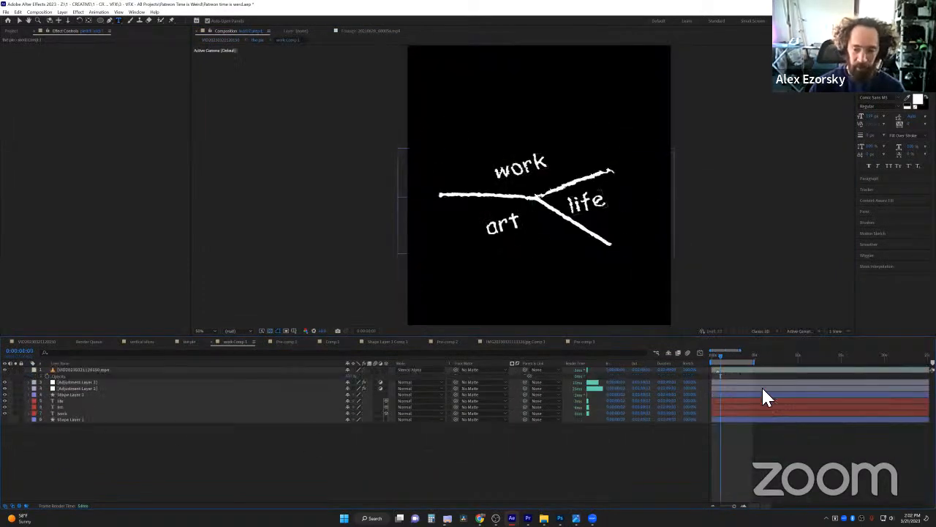
{"action": "key", "text": "Tab"}
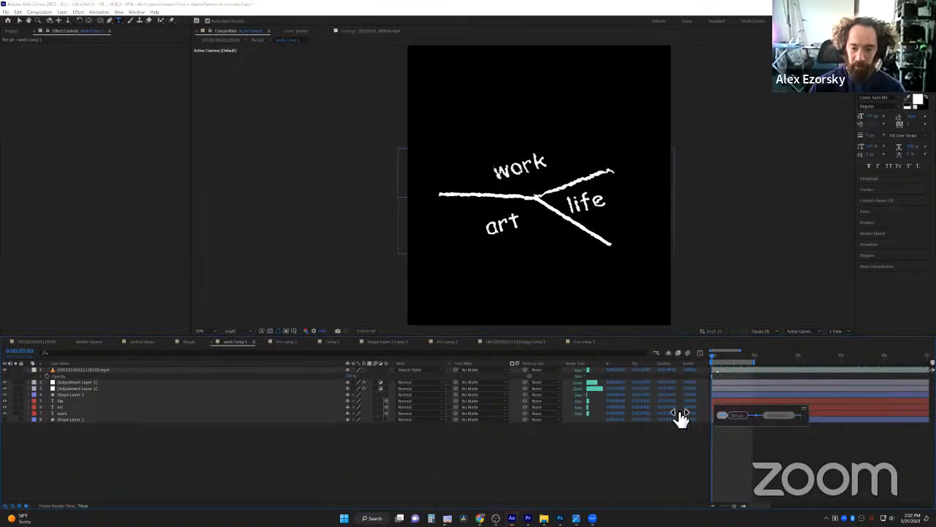
{"action": "left_click", "coordinate": [703, 417]}
{"action": "left_click", "coordinate": [699, 416]}
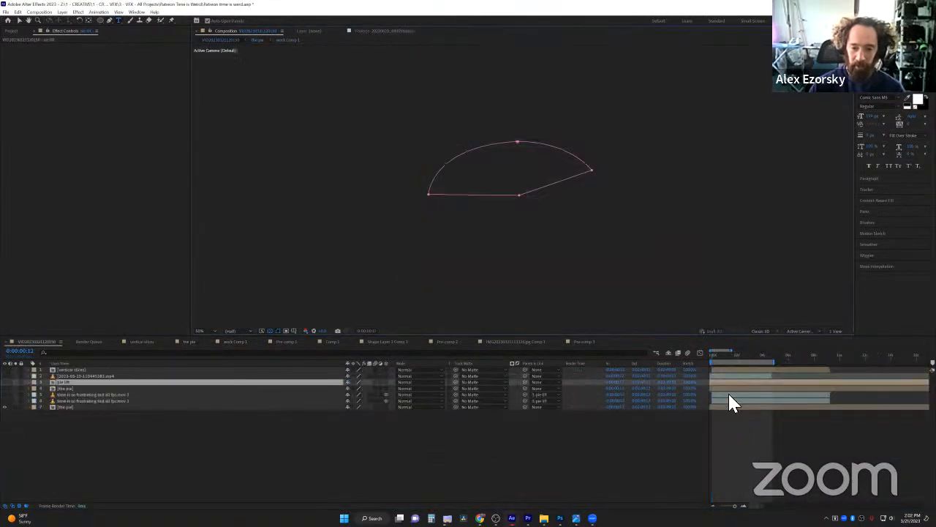
Move near the start of the main composition and play back the three-slice carved pie
{"action": "left_click", "coordinate": [713, 354]}
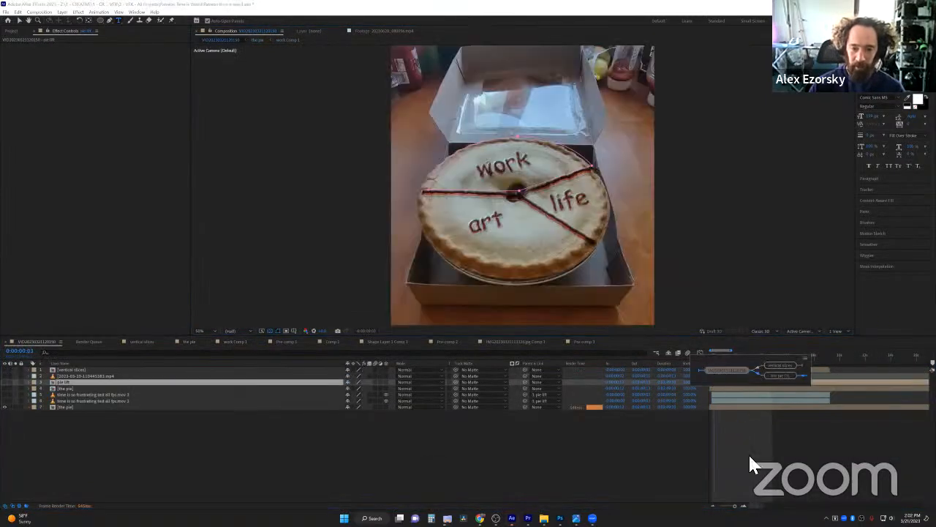
{"action": "left_click", "coordinate": [749, 453]}
{"action": "key", "text": "space"}
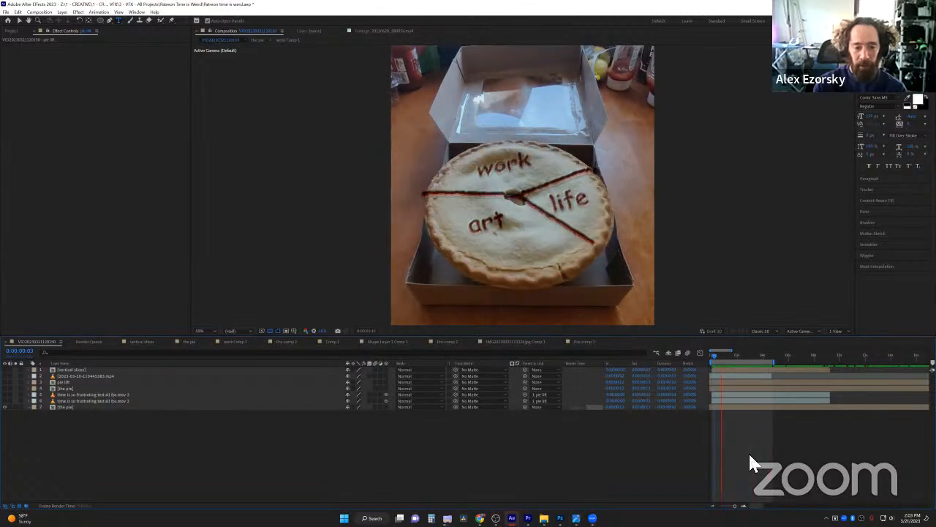
{"action": "key", "text": "space"}
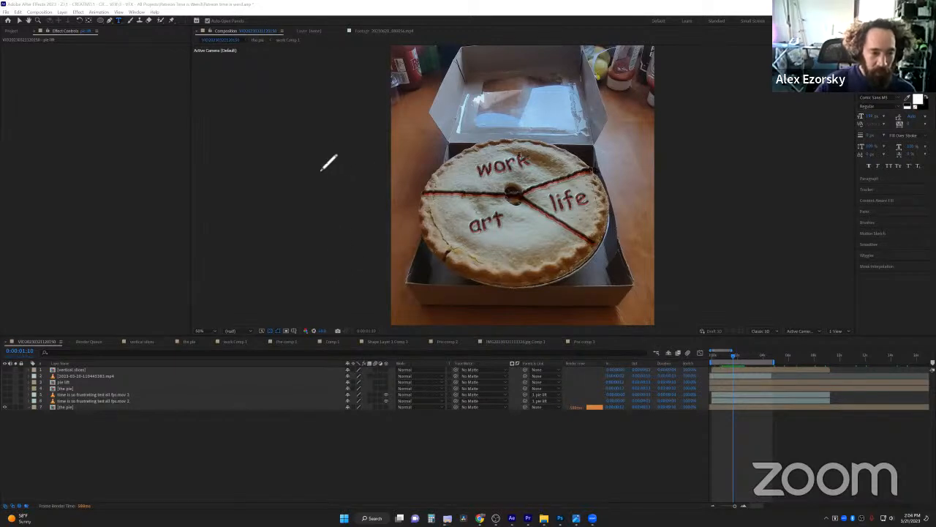
Sketch an annotation beside the pie: a circle with a stick figure on its rim, a 12, and a hand from the centre
{"action": "mouse_move", "coordinate": [273, 189]}
{"action": "left_mouse_down"}
{"action": "mouse_move", "coordinate": [263, 245]}
{"action": "mouse_move", "coordinate": [281, 263]}
{"action": "mouse_move", "coordinate": [323, 258]}
{"action": "mouse_move", "coordinate": [342, 232]}
{"action": "mouse_move", "coordinate": [334, 198]}
{"action": "mouse_move", "coordinate": [280, 186]}
{"action": "left_mouse_up"}
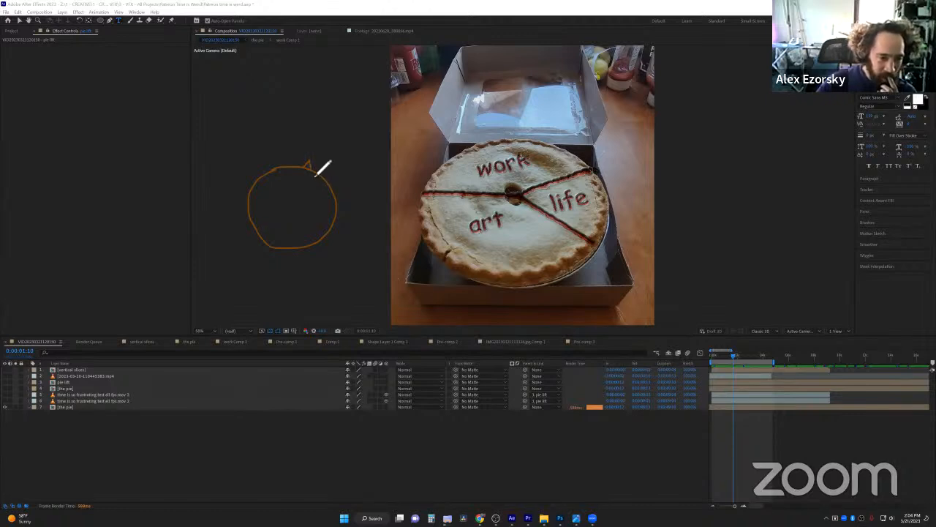
{"action": "left_click_drag", "start_coordinate": [314, 166], "coordinate": [318, 165]}
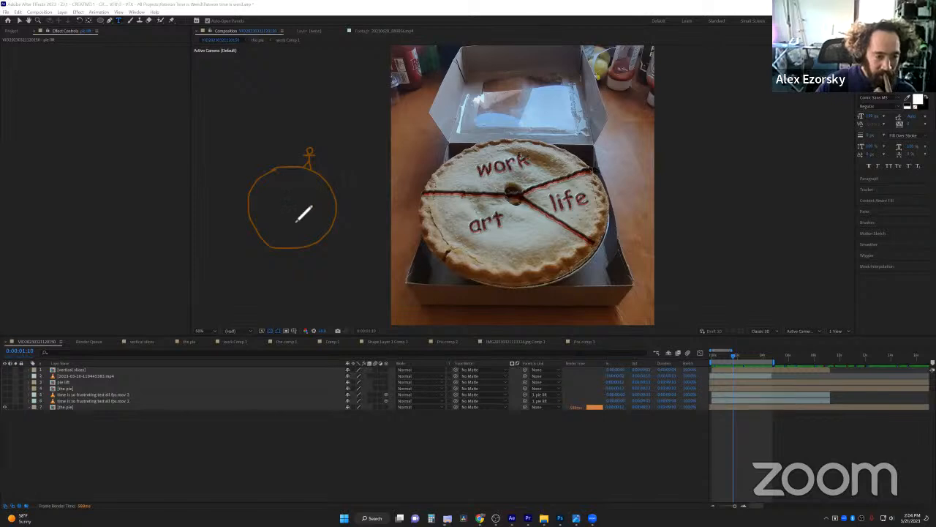
{"action": "left_click_drag", "start_coordinate": [294, 204], "coordinate": [313, 184]}
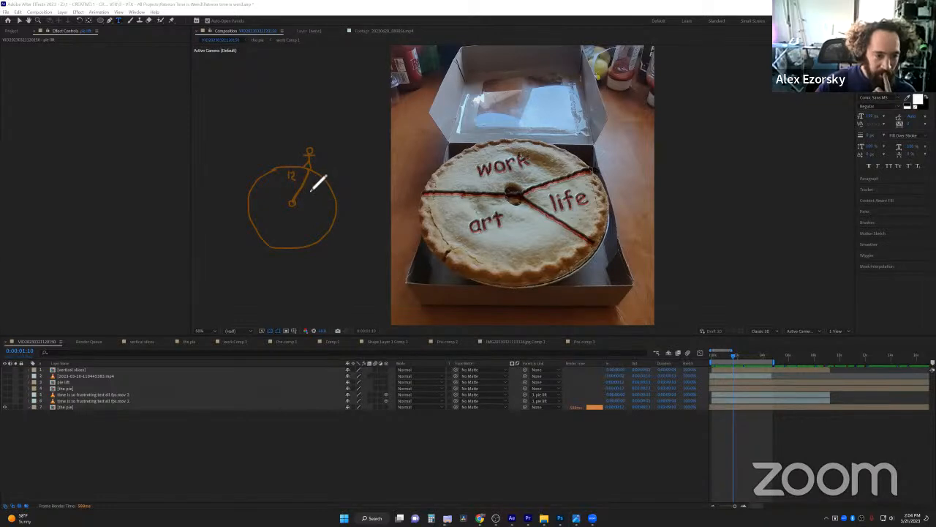
Number the sketched circle as a clock face with 2 through 11 and retrace its hand
{"action": "left_click_drag", "start_coordinate": [314, 191], "coordinate": [326, 196]}
{"action": "left_click_drag", "start_coordinate": [320, 204], "coordinate": [327, 202]}
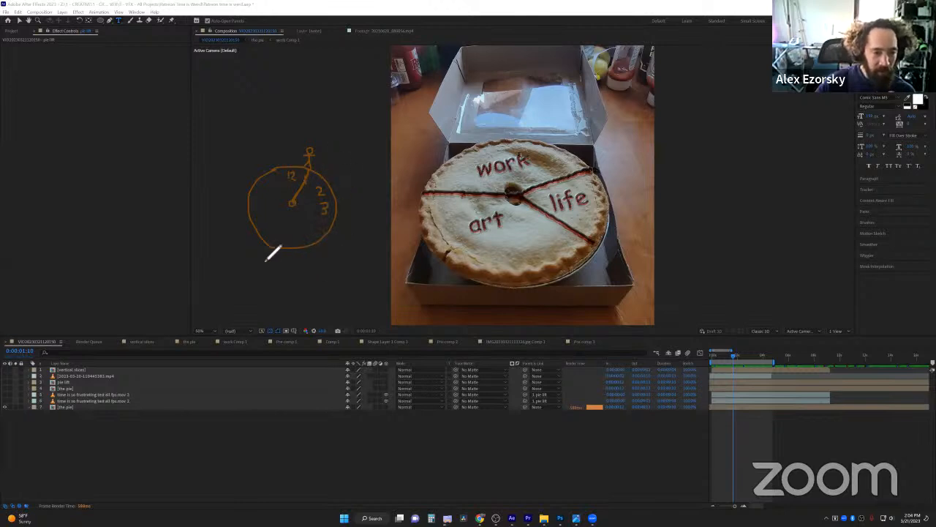
{"action": "left_click_drag", "start_coordinate": [291, 202], "coordinate": [315, 177]}
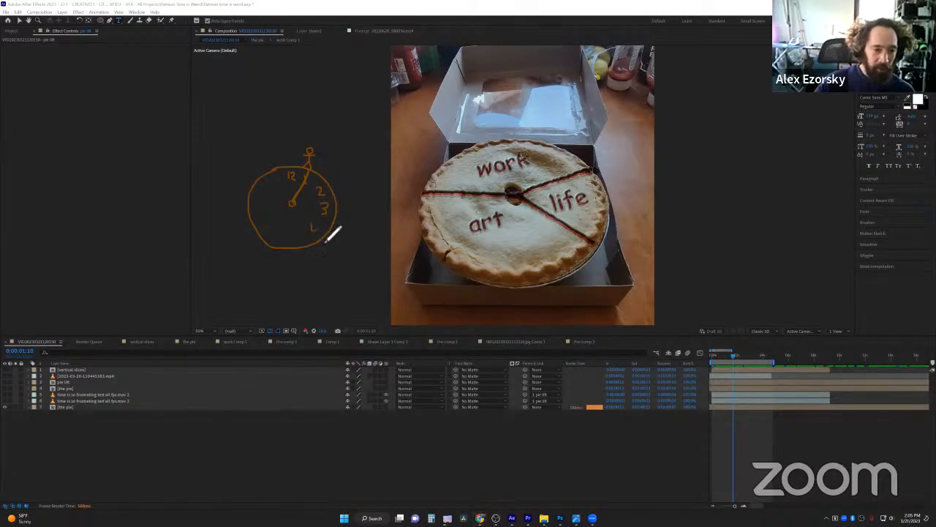
{"action": "mouse_move", "coordinate": [310, 222]}
{"action": "left_mouse_down"}
{"action": "mouse_move", "coordinate": [306, 255]}
{"action": "mouse_move", "coordinate": [296, 246]}
{"action": "mouse_move", "coordinate": [292, 256]}
{"action": "mouse_move", "coordinate": [271, 243]}
{"action": "mouse_move", "coordinate": [281, 243]}
{"action": "mouse_move", "coordinate": [277, 253]}
{"action": "mouse_move", "coordinate": [273, 229]}
{"action": "mouse_move", "coordinate": [265, 242]}
{"action": "mouse_move", "coordinate": [255, 223]}
{"action": "mouse_move", "coordinate": [261, 228]}
{"action": "mouse_move", "coordinate": [277, 183]}
{"action": "left_mouse_up"}
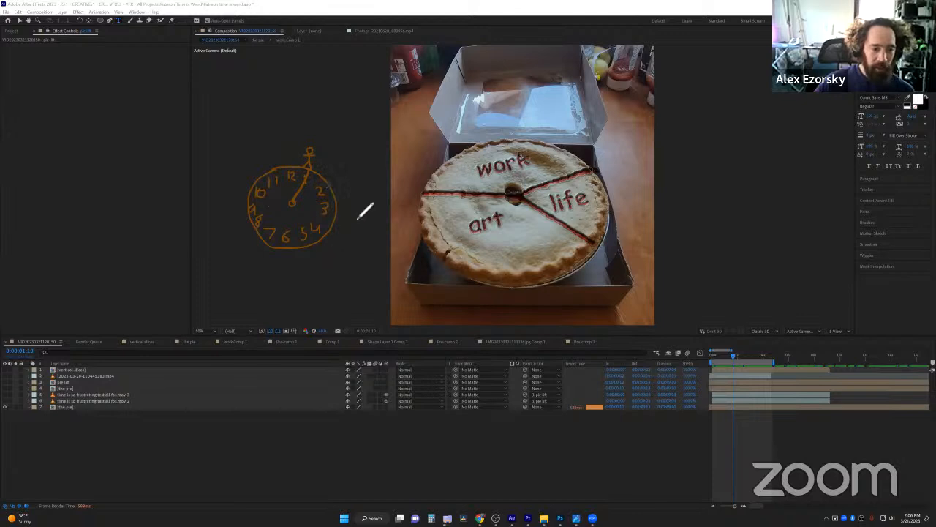
Bracket the clock sketch's right side with an outer curve and write "work" vertically inside it
{"action": "mouse_move", "coordinate": [318, 172]}
{"action": "left_mouse_down"}
{"action": "mouse_move", "coordinate": [345, 168]}
{"action": "mouse_move", "coordinate": [373, 225]}
{"action": "mouse_move", "coordinate": [363, 249]}
{"action": "mouse_move", "coordinate": [319, 256]}
{"action": "left_mouse_up"}
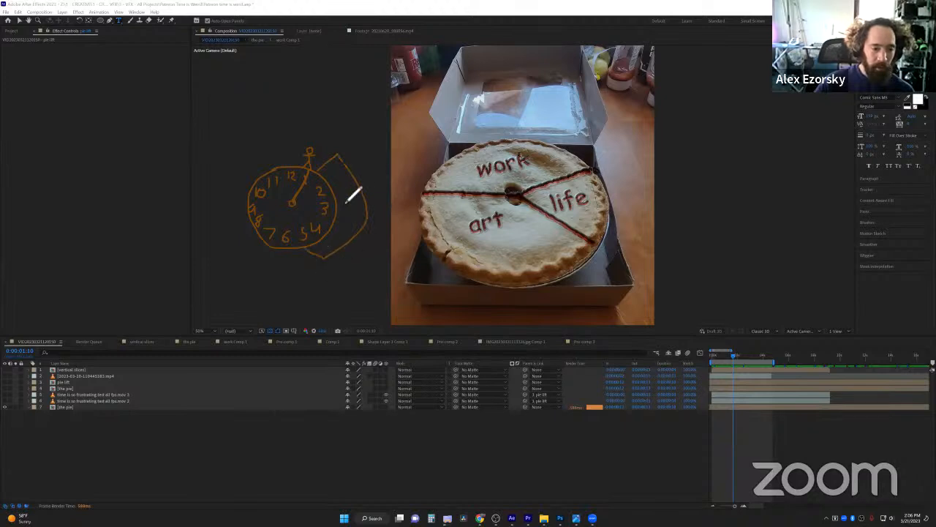
{"action": "mouse_move", "coordinate": [343, 201]}
{"action": "left_mouse_down"}
{"action": "mouse_move", "coordinate": [357, 199]}
{"action": "mouse_move", "coordinate": [352, 243]}
{"action": "left_mouse_up"}
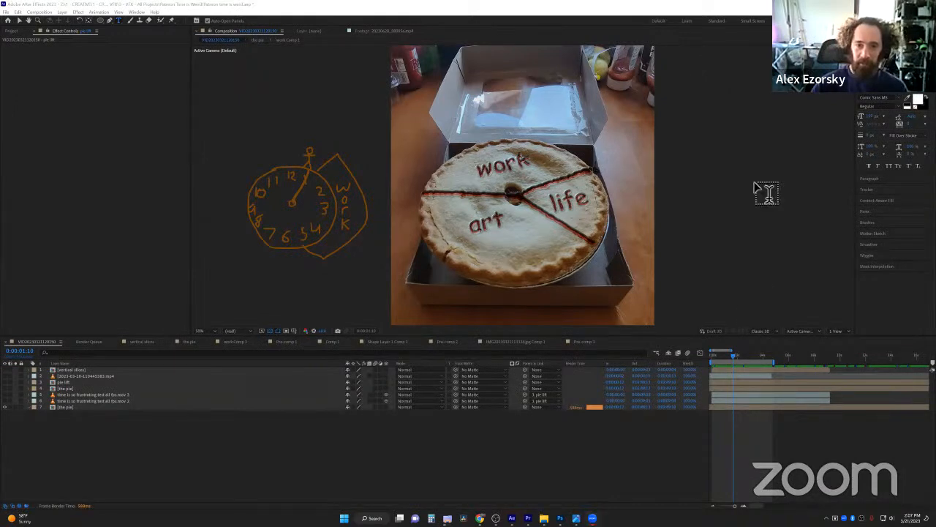
Preview the main composition and return its playhead to 0:00:01:00
{"action": "key", "text": "space"}
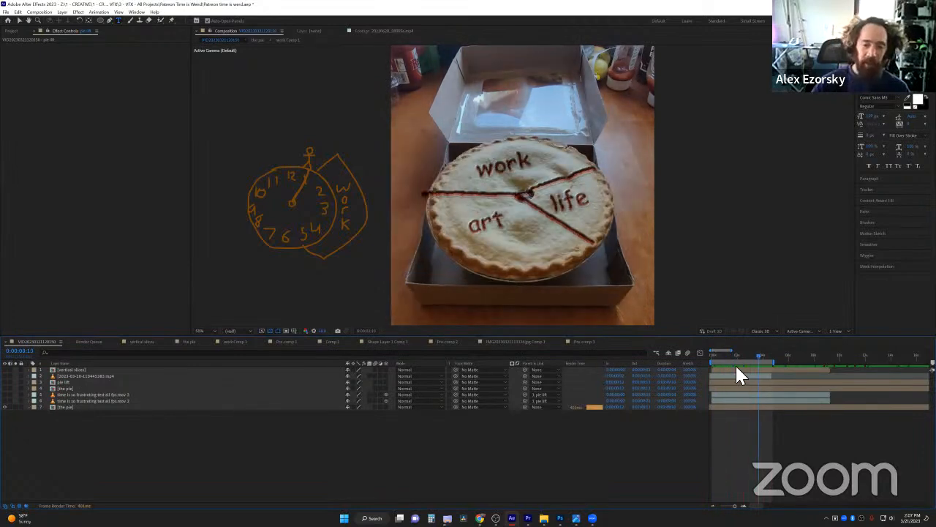
{"action": "left_click", "coordinate": [717, 356]}
{"action": "left_click_drag", "start_coordinate": [718, 355], "coordinate": [724, 356]}
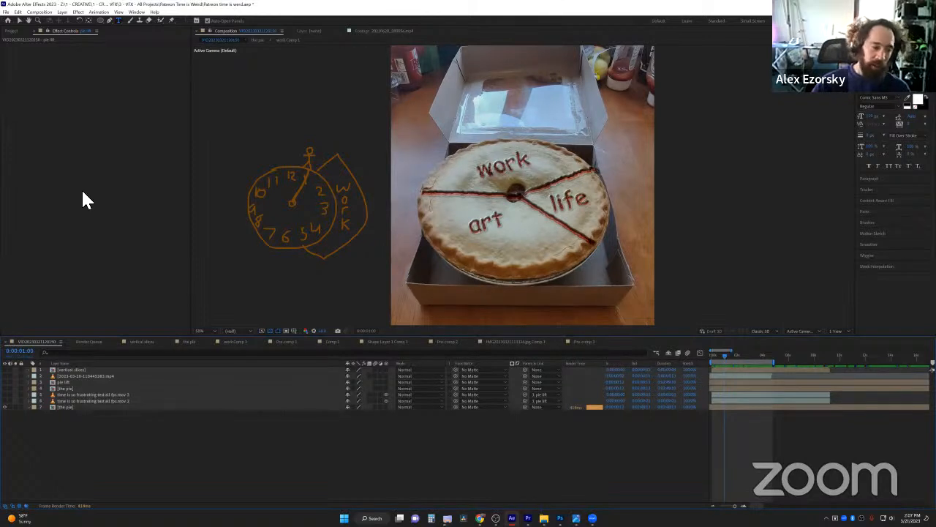
{"action": "left_click", "coordinate": [63, 12]}
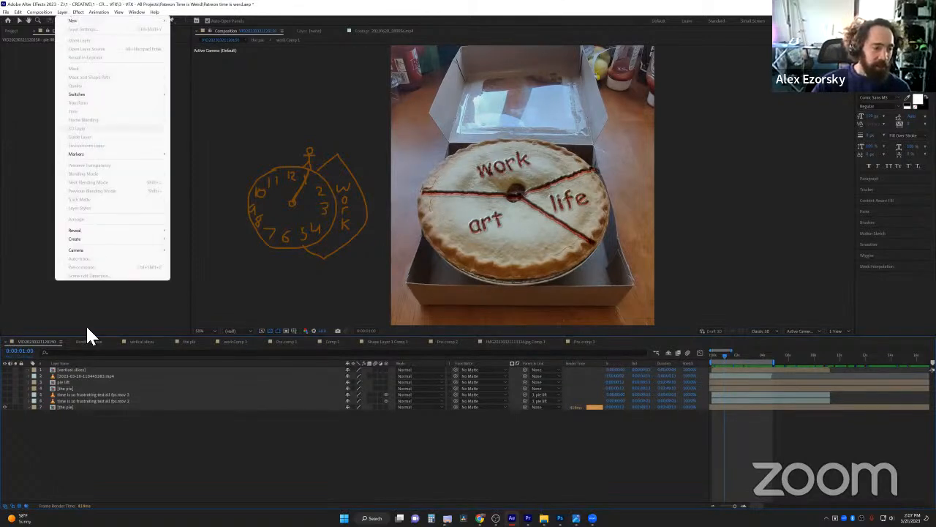
{"action": "left_click", "coordinate": [101, 417]}
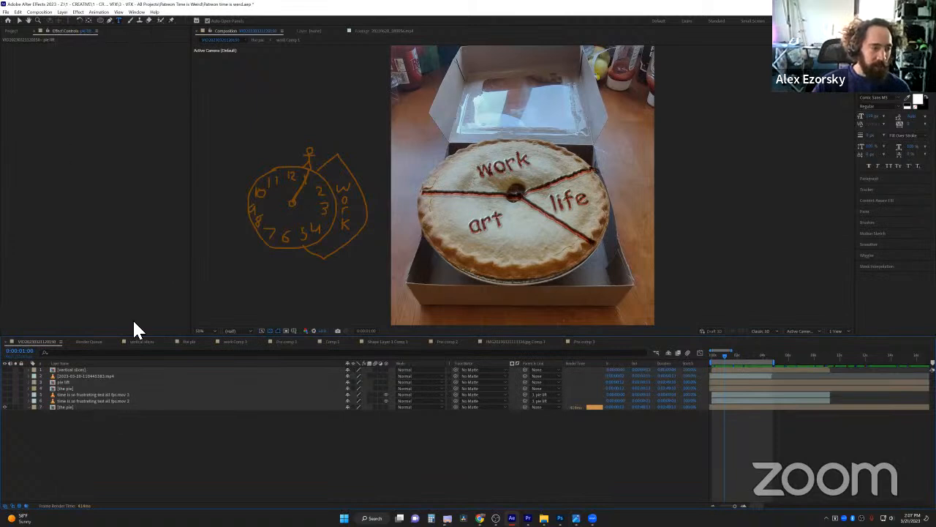
Lower the main composition's frame rate in its composition settings
{"action": "key", "text": "ctrl+k"}
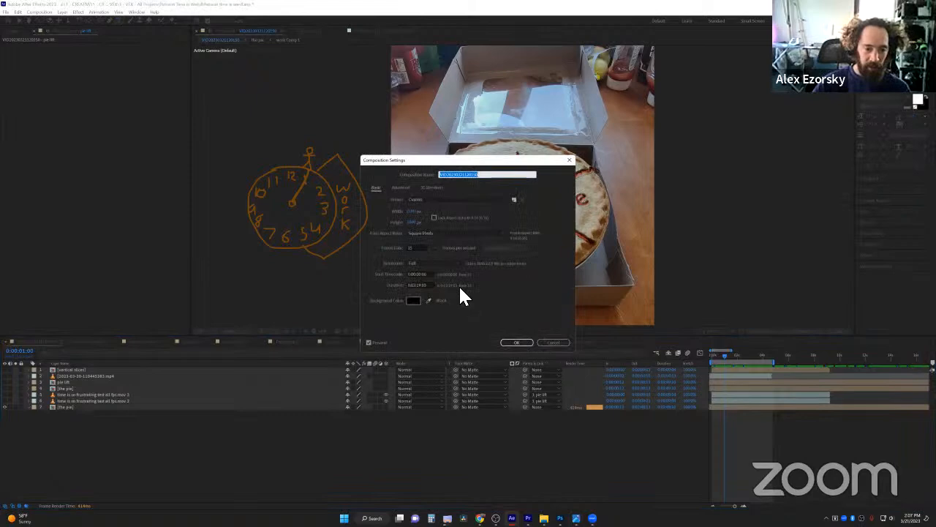
{"action": "double_click", "coordinate": [414, 249]}
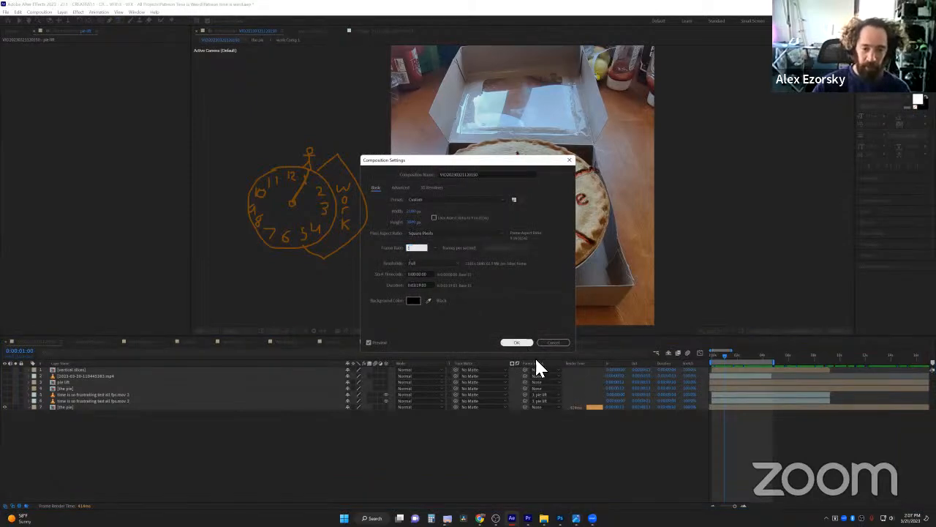
{"action": "left_click", "coordinate": [517, 344]}
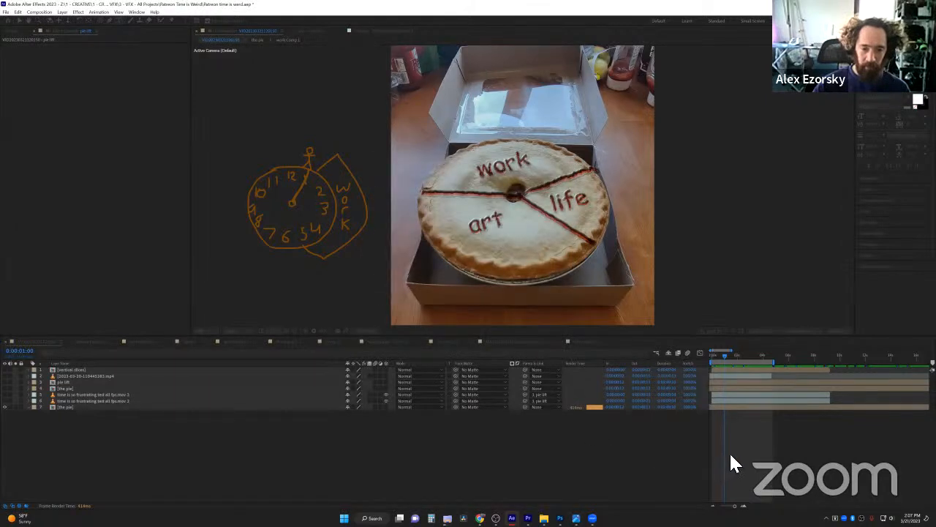
Return to the main composition and preview the pie at its new frame rate
{"action": "key", "text": "space"}
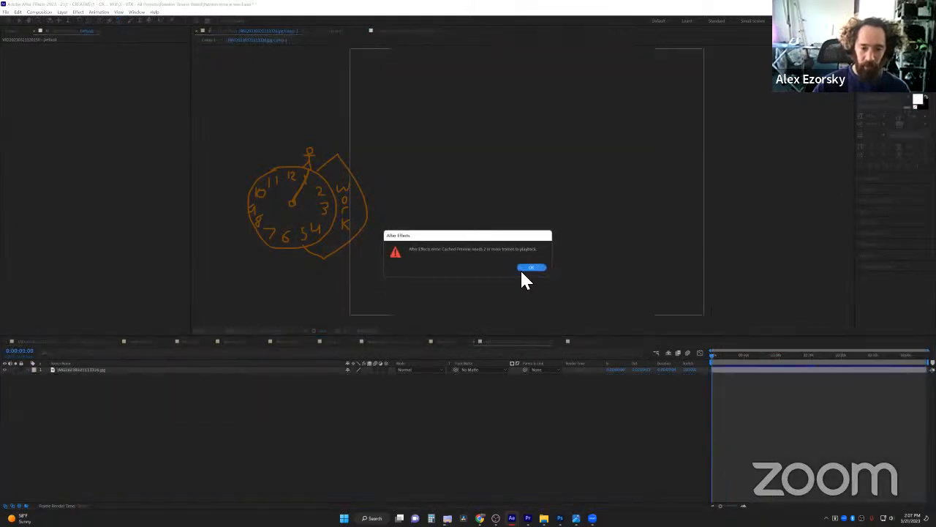
{"action": "left_click", "coordinate": [525, 267]}
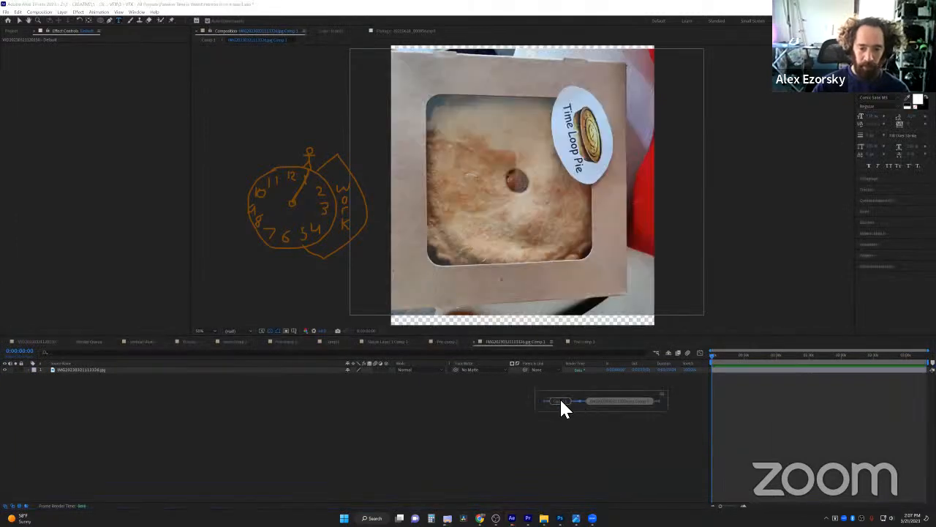
{"action": "key", "text": "Tab"}
{"action": "left_click", "coordinate": [694, 392]}
{"action": "key", "text": "Tab"}
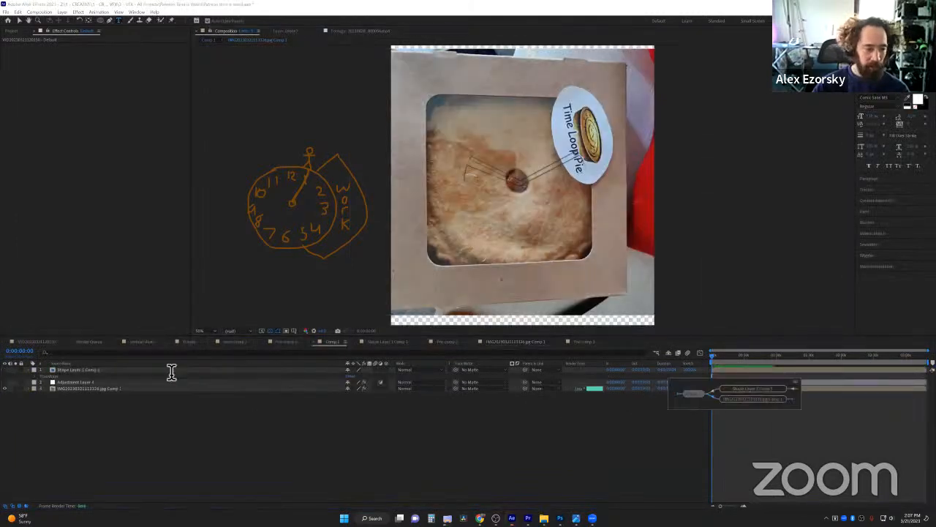
{"action": "left_click", "coordinate": [46, 345]}
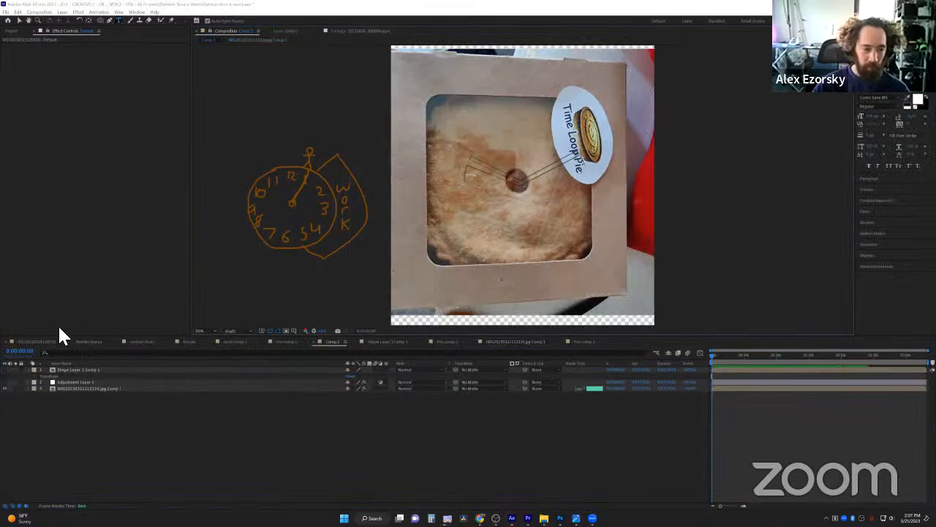
{"action": "left_click", "coordinate": [38, 341]}
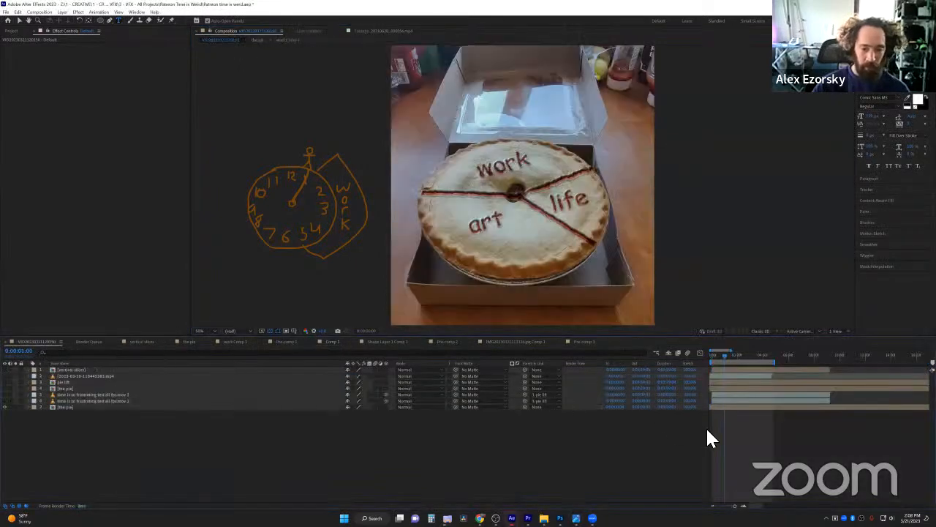
{"action": "key", "text": "space"}
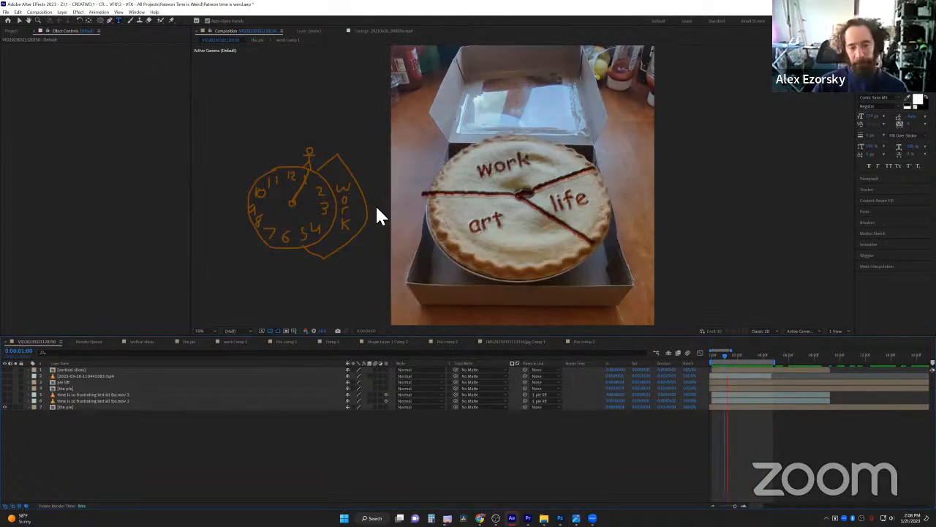
{"action": "key", "text": "space"}
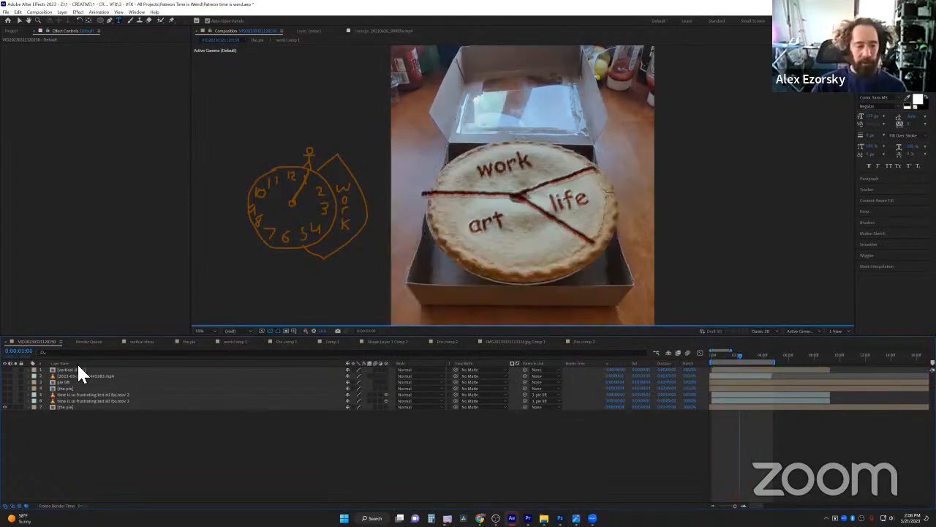
Open the nested pie composition from the main timeline and switch to the Selection tool
{"action": "left_click", "coordinate": [80, 394]}
{"action": "double_click", "coordinate": [76, 388]}
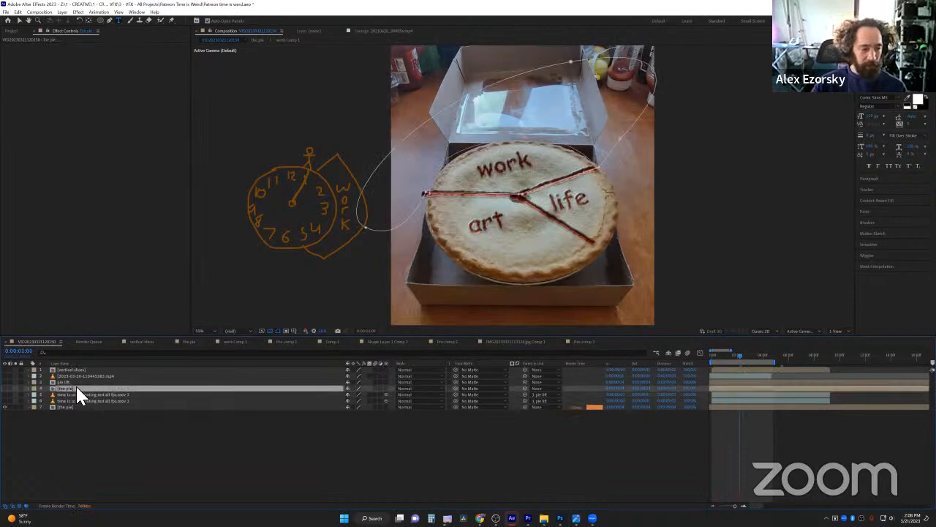
{"action": "key", "text": "v"}
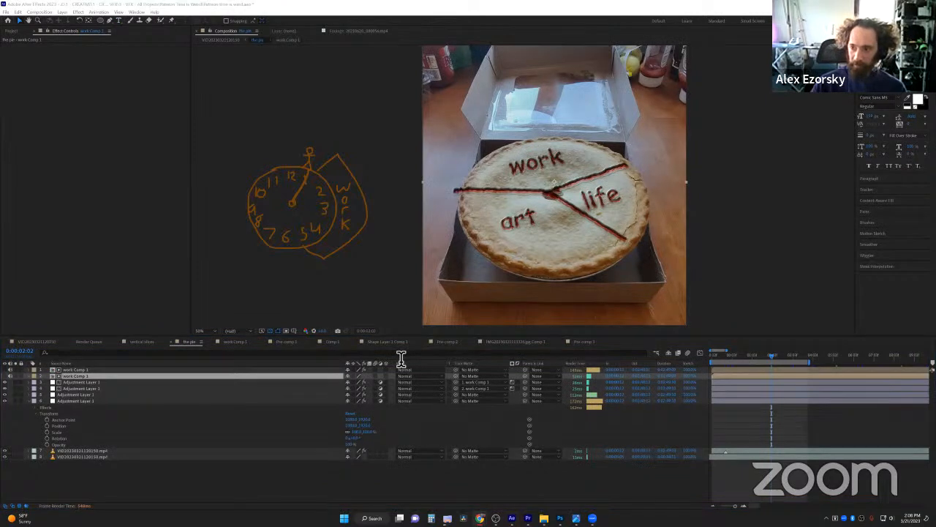
Inspect the adjustment layers' Curves and CC Glass effects and the work composition layer that feeds them
{"action": "left_click", "coordinate": [74, 381]}
{"action": "left_click", "coordinate": [75, 388]}
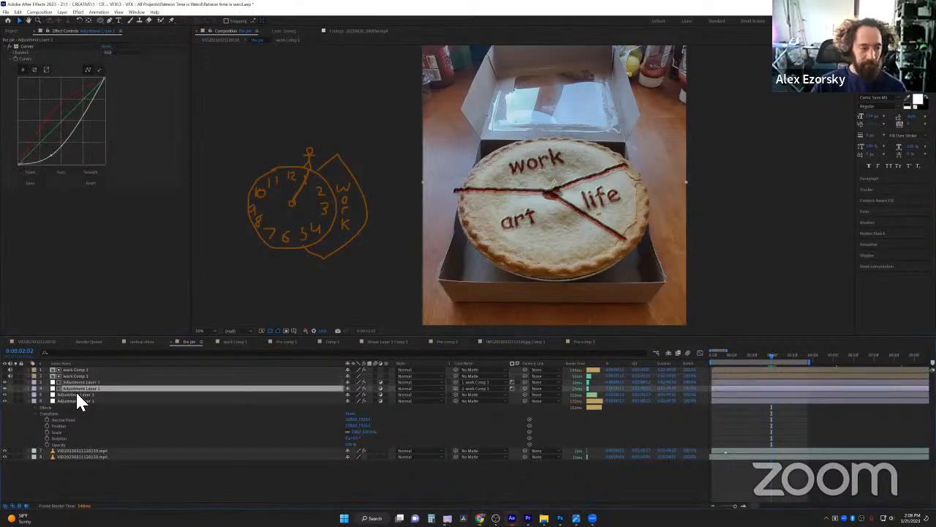
{"action": "left_click", "coordinate": [75, 395]}
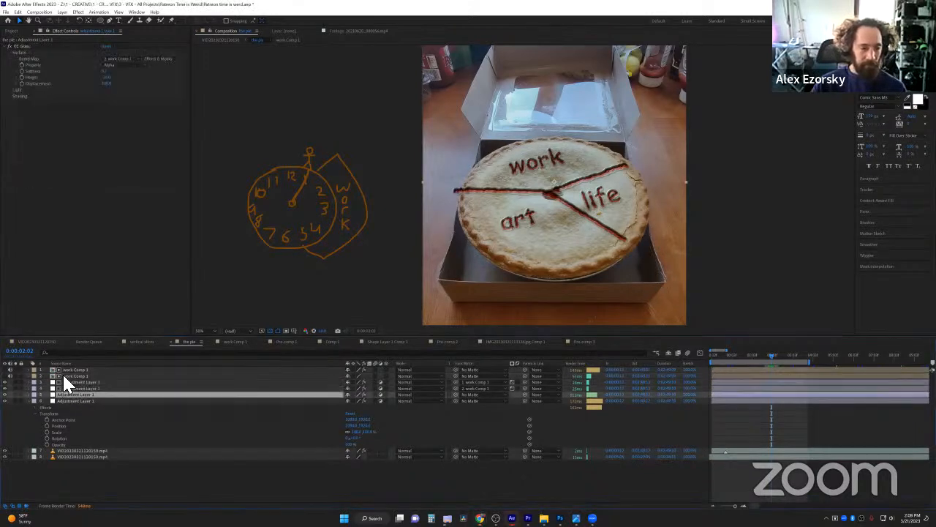
{"action": "left_click", "coordinate": [63, 375]}
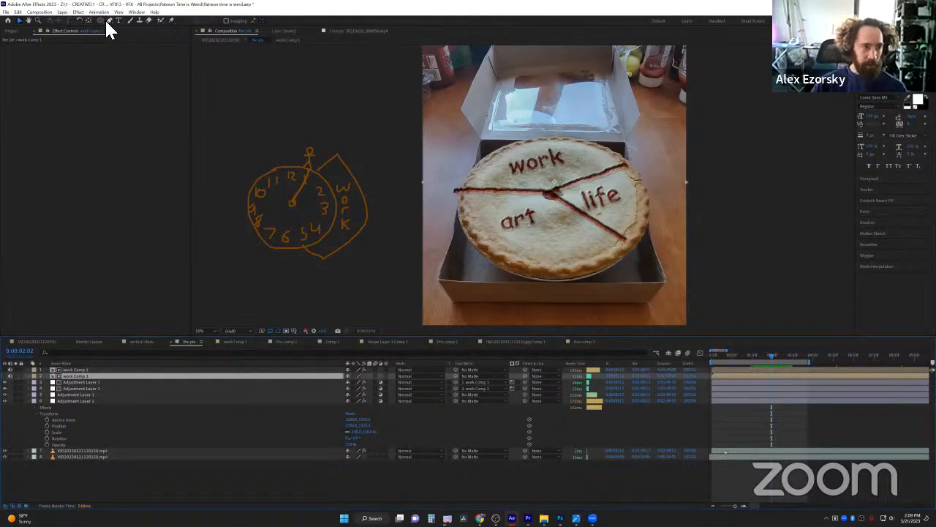
{"action": "left_click", "coordinate": [323, 481]}
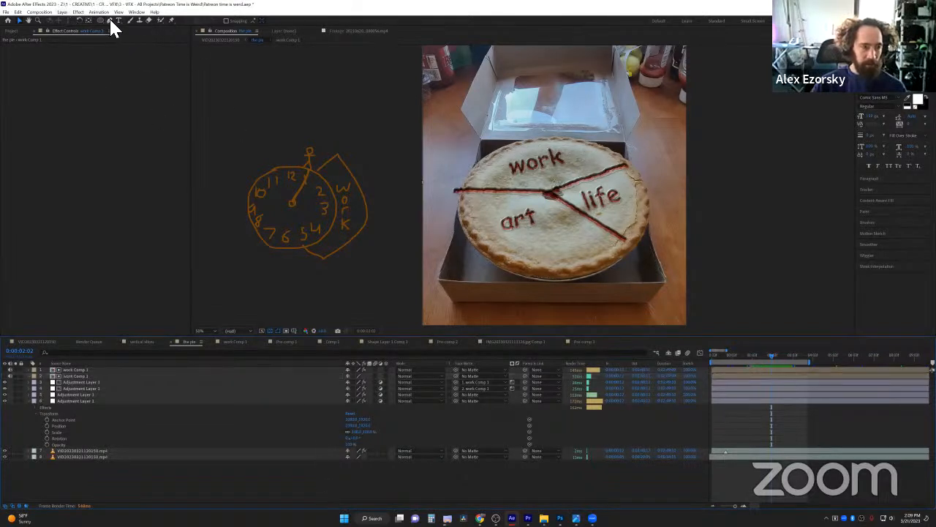
Add a new adjustment layer at the top of the pie composition
{"action": "left_click", "coordinate": [63, 13]}
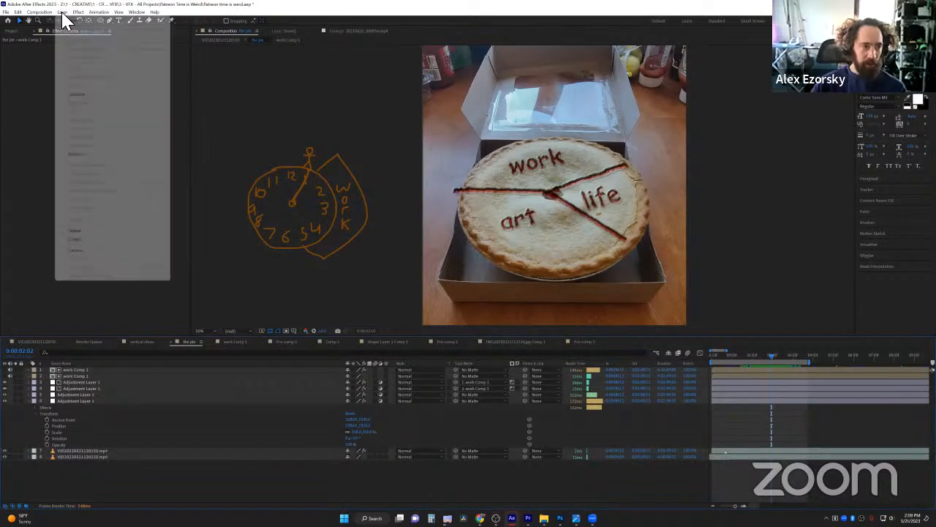
{"action": "mouse_move", "coordinate": [73, 20]}
{"action": "left_click", "coordinate": [215, 71]}
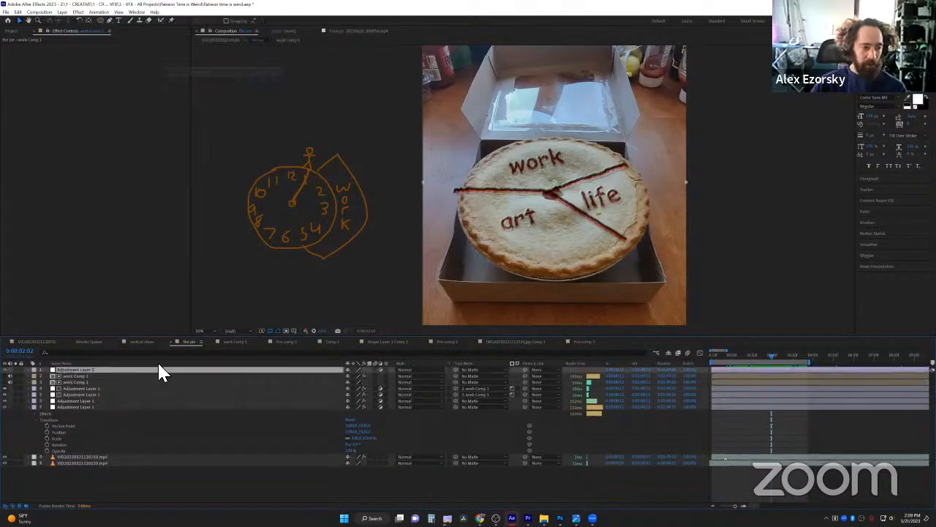
Mask the new adjustment layer to the work slice with the Pen tool, following both cuts and the crust
{"action": "left_click", "coordinate": [109, 20]}
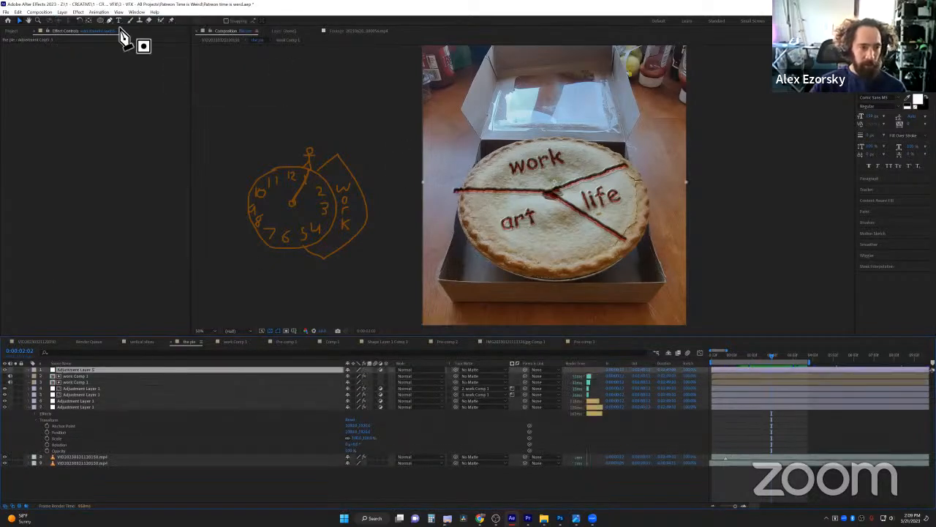
{"action": "left_click", "coordinate": [464, 191]}
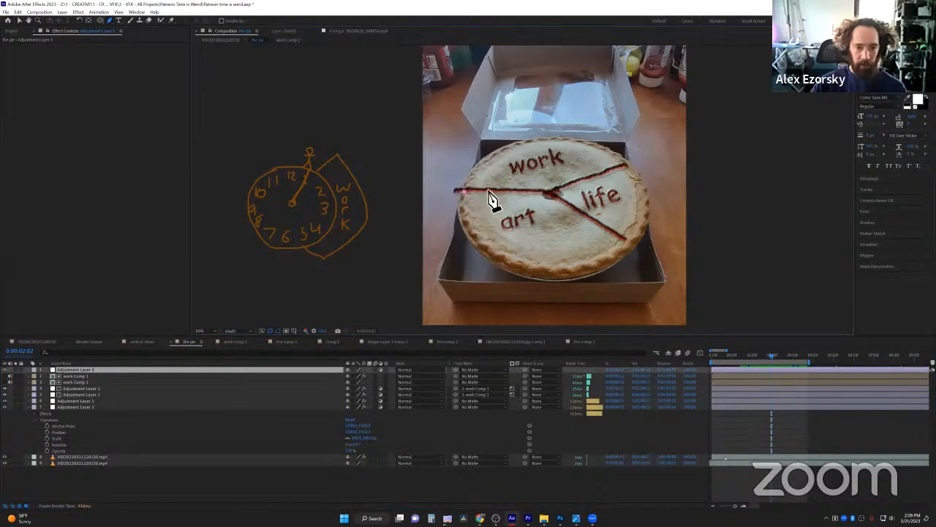
{"action": "left_click", "coordinate": [549, 193]}
{"action": "left_click", "coordinate": [628, 164]}
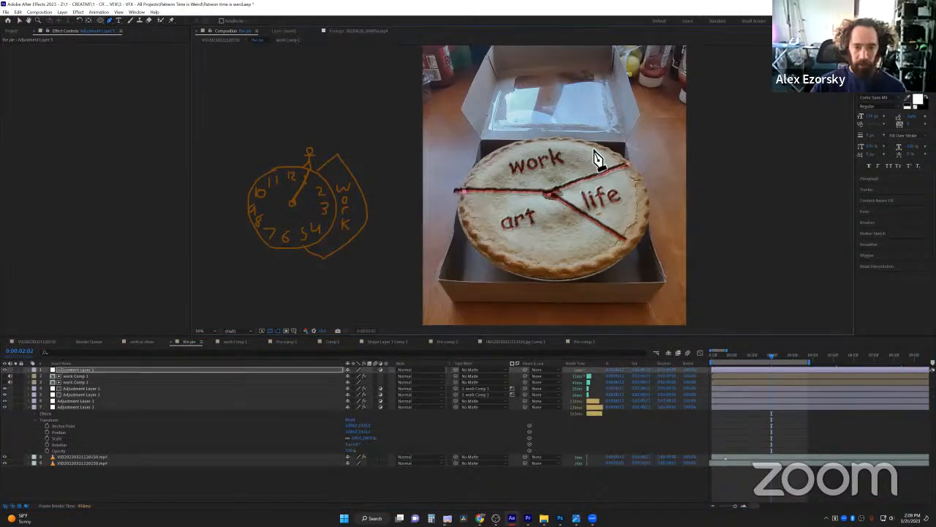
{"action": "left_click_drag", "start_coordinate": [530, 139], "coordinate": [490, 151]}
{"action": "left_click", "coordinate": [468, 195]}
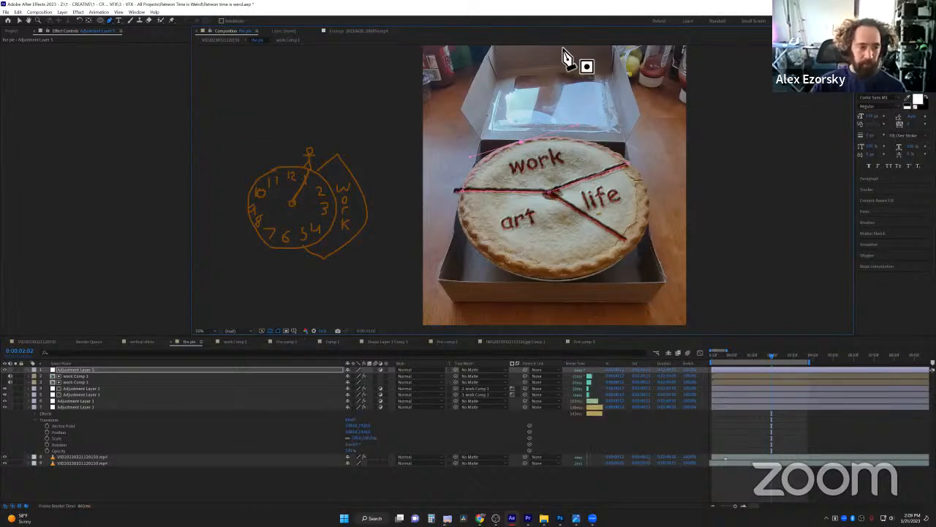
Find the Curves effect and apply it to the masked adjustment layer
{"action": "left_click", "coordinate": [875, 53]}
{"action": "left_click", "coordinate": [888, 79]}
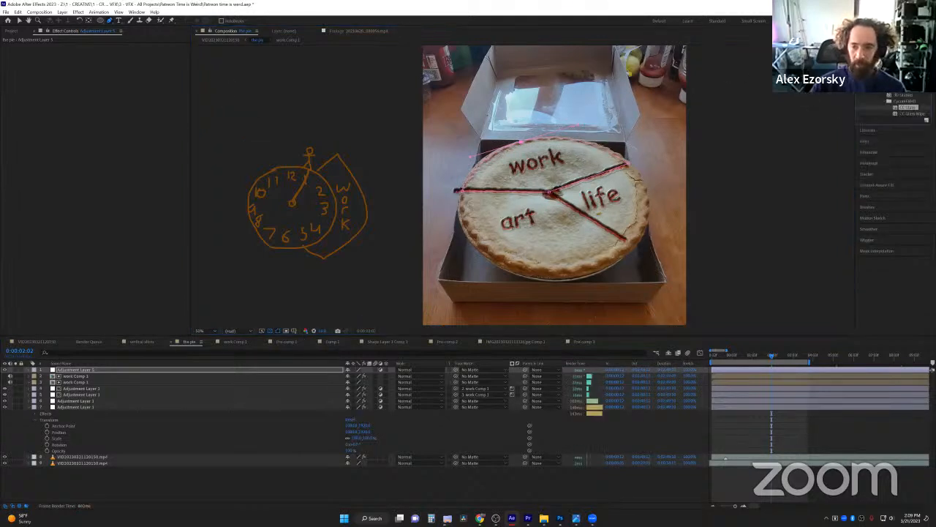
{"action": "type", "text": "curve"}
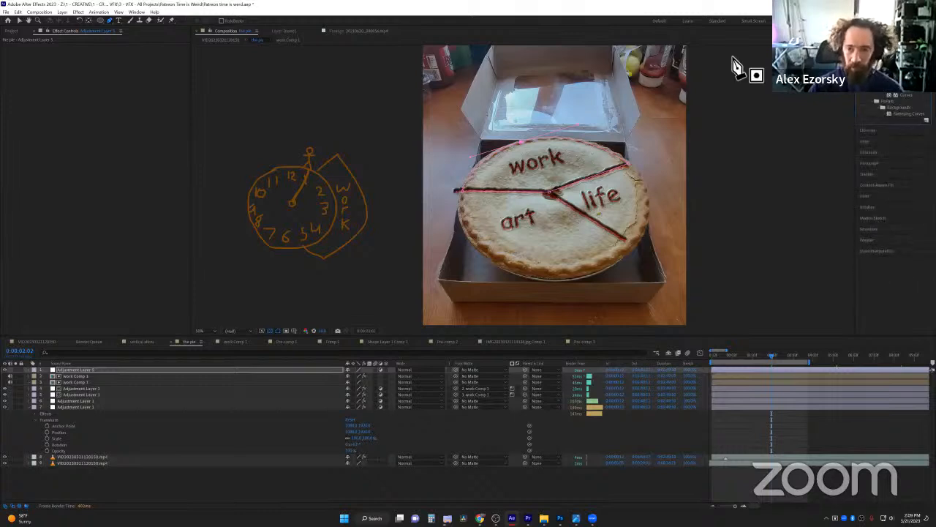
{"action": "double_click", "coordinate": [899, 96]}
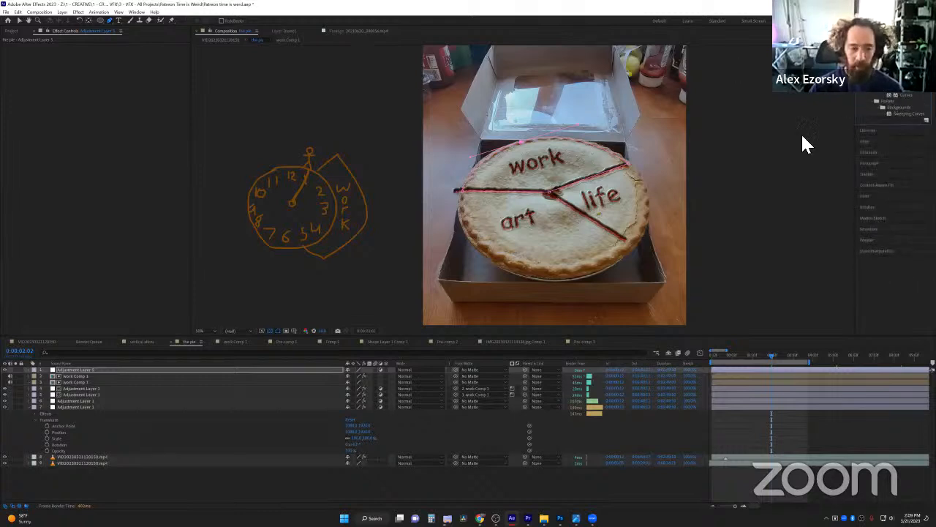
Add the Color Balance (HLS) effect to the masked adjustment layer and shift its hue
{"action": "left_click", "coordinate": [889, 78]}
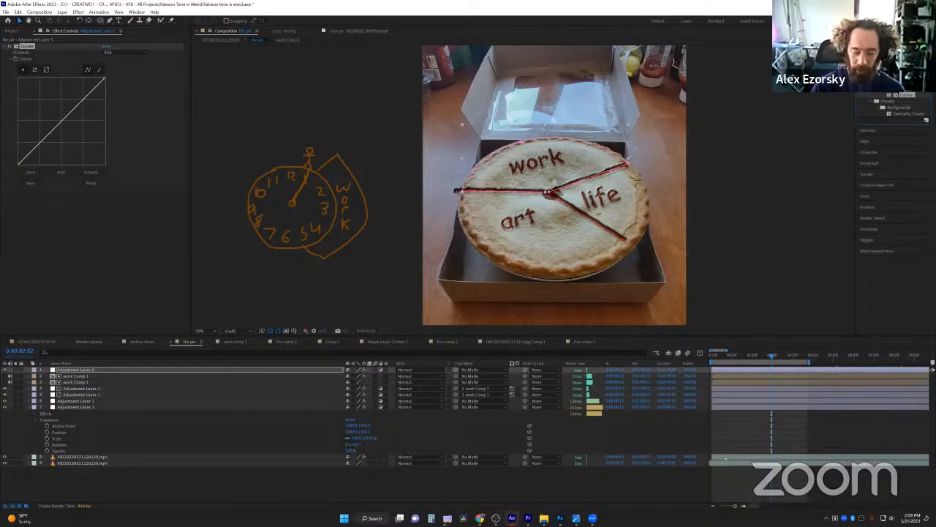
{"action": "type", "text": "hls"}
{"action": "left_click_drag", "start_coordinate": [905, 95], "coordinate": [121, 236]}
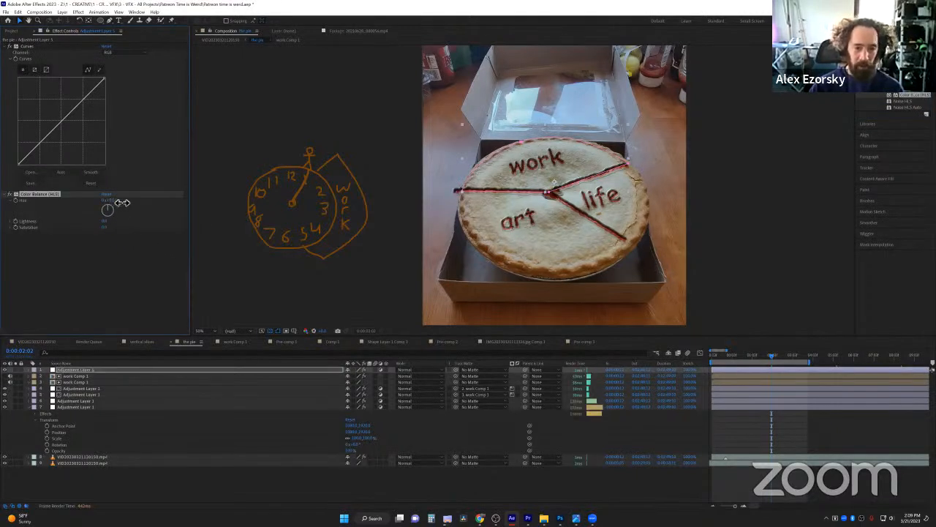
{"action": "left_click_drag", "start_coordinate": [126, 203], "coordinate": [141, 204]}
{"action": "left_click_drag", "start_coordinate": [106, 229], "coordinate": [112, 231]}
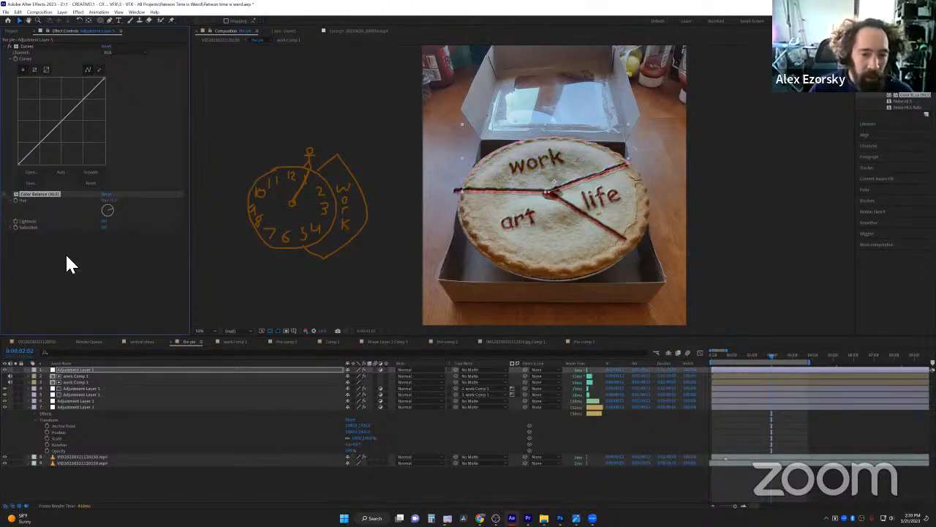
Tint the work slice green by raising the Curves effect's green midtones, and pull its RGB curve down slightly
{"action": "left_click", "coordinate": [122, 52]}
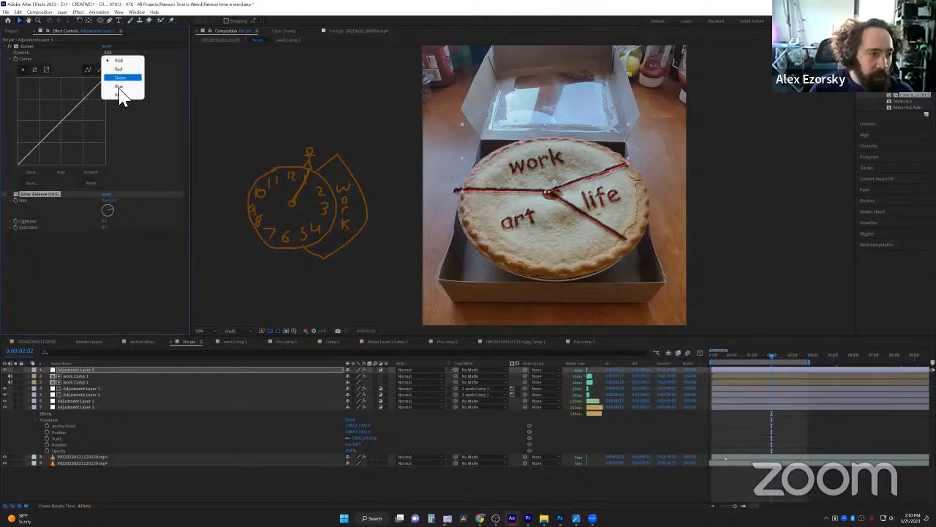
{"action": "left_click", "coordinate": [125, 83]}
{"action": "left_click_drag", "start_coordinate": [54, 126], "coordinate": [52, 119]}
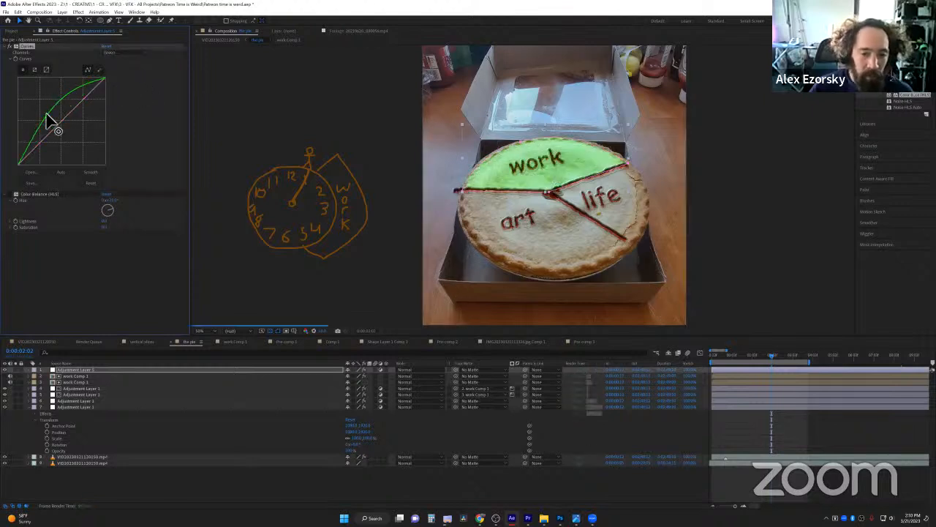
{"action": "left_click", "coordinate": [122, 53]}
{"action": "left_click", "coordinate": [122, 58]}
{"action": "left_click_drag", "start_coordinate": [71, 128], "coordinate": [68, 130]}
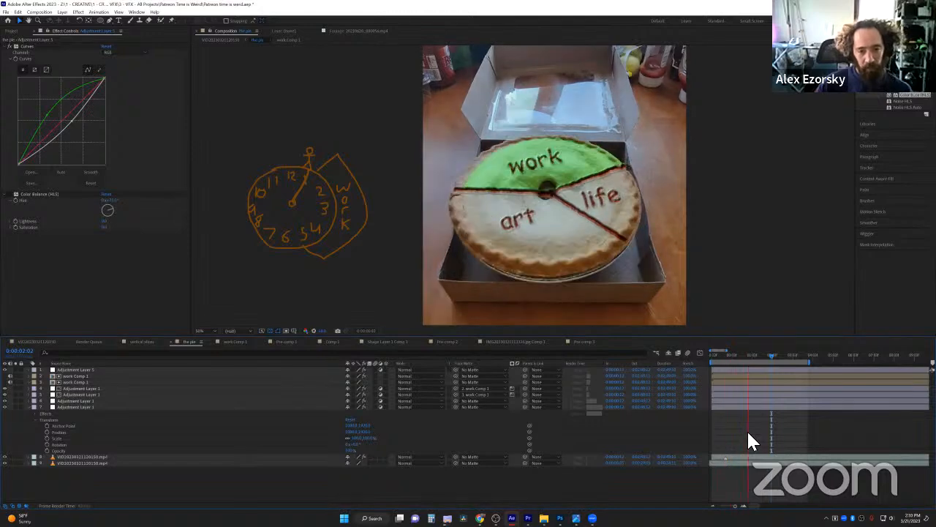
Stop the preview and annotate the pie with an arc from 10 to 2 over the work slice and another arc beside the life slice
{"action": "key", "text": "space"}
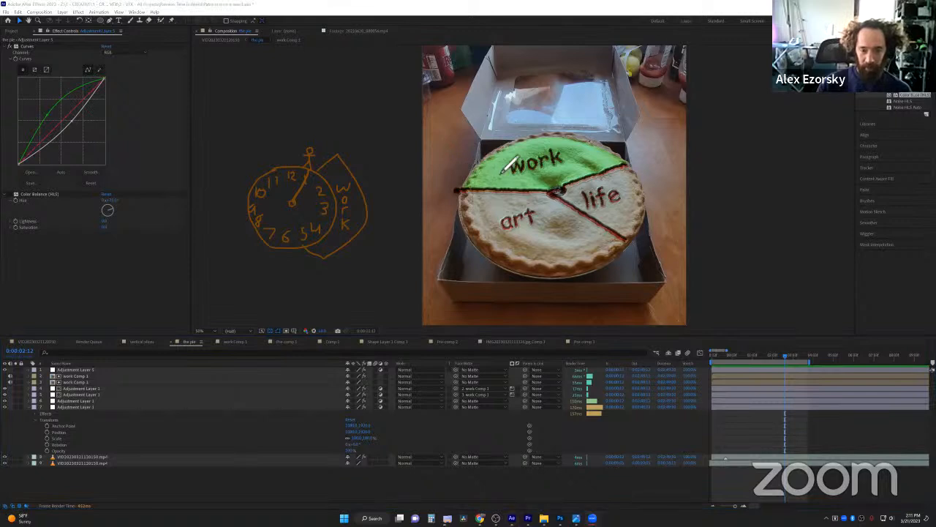
{"action": "mouse_move", "coordinate": [448, 147]}
{"action": "left_mouse_down"}
{"action": "mouse_move", "coordinate": [456, 162]}
{"action": "mouse_move", "coordinate": [480, 141]}
{"action": "left_mouse_up"}
{"action": "left_click_drag", "start_coordinate": [581, 129], "coordinate": [613, 138]}
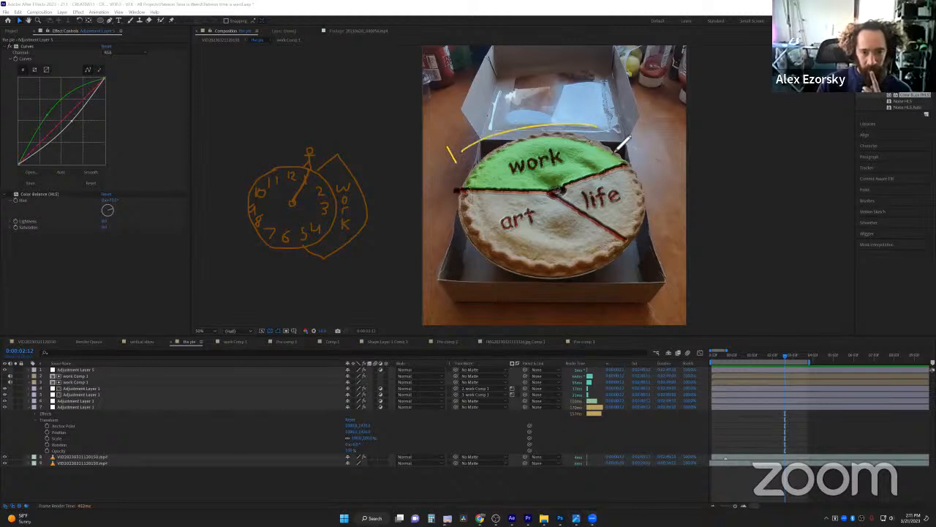
{"action": "mouse_move", "coordinate": [455, 145]}
{"action": "left_mouse_down"}
{"action": "mouse_move", "coordinate": [460, 157]}
{"action": "mouse_move", "coordinate": [455, 143]}
{"action": "left_mouse_up"}
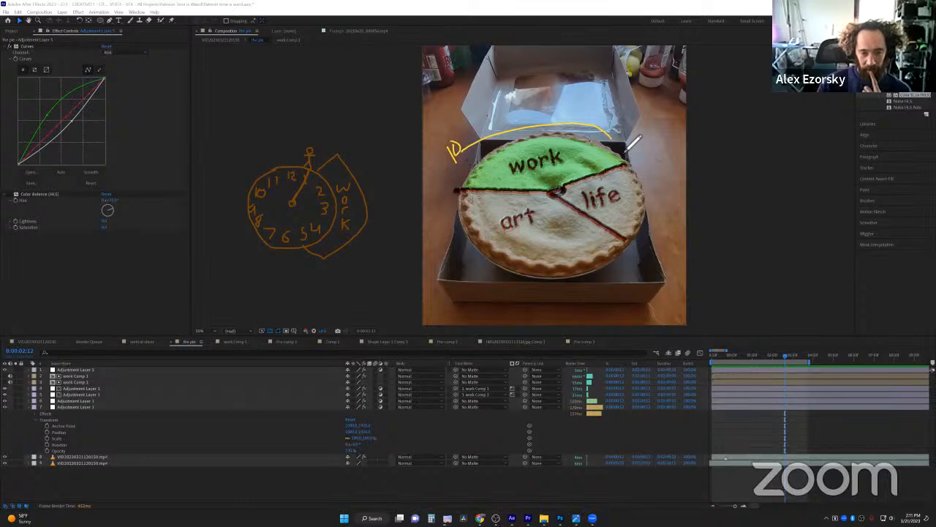
{"action": "mouse_move", "coordinate": [622, 138]}
{"action": "left_mouse_down"}
{"action": "mouse_move", "coordinate": [626, 163]}
{"action": "mouse_move", "coordinate": [645, 170]}
{"action": "mouse_move", "coordinate": [666, 214]}
{"action": "mouse_move", "coordinate": [649, 234]}
{"action": "left_mouse_up"}
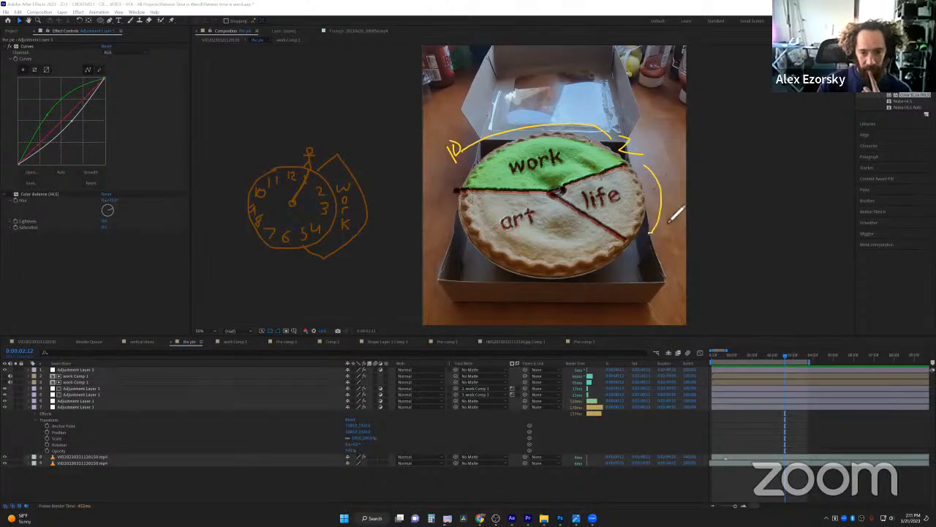
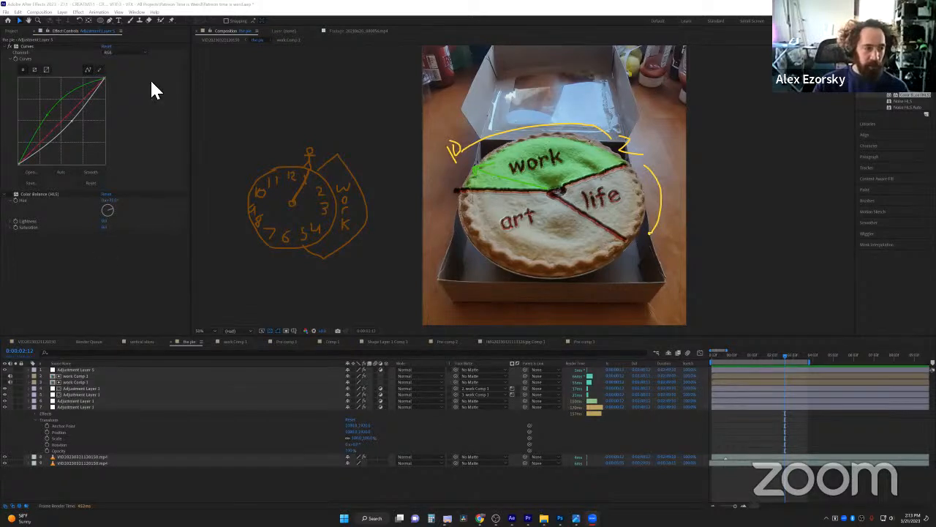
Open the nested work Comp 1 and toggle the visibility of the white ellipse shape layer beneath the text
{"action": "left_click", "coordinate": [90, 382]}
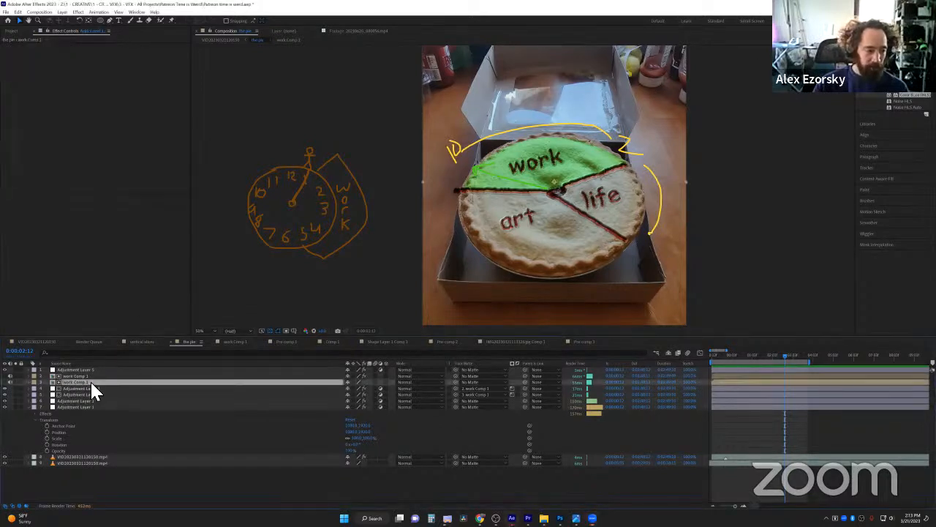
{"action": "double_click", "coordinate": [90, 383]}
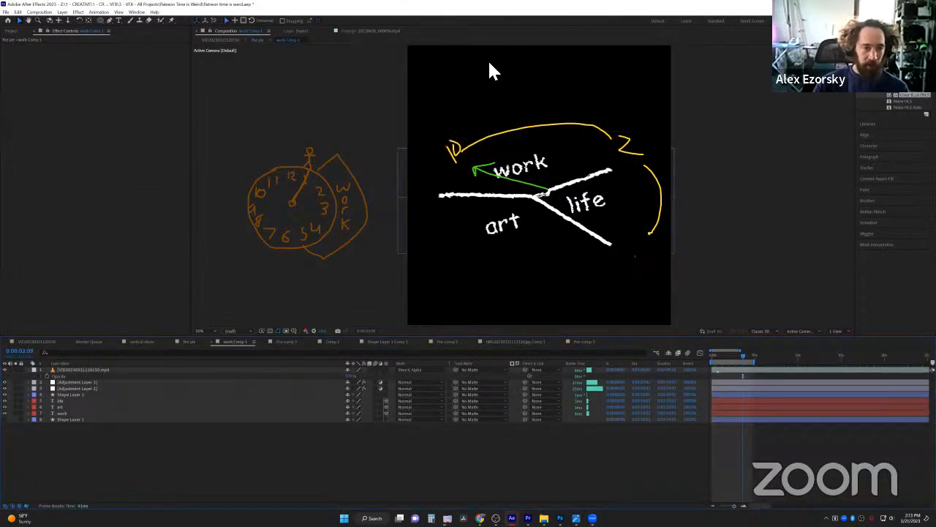
{"action": "left_click", "coordinate": [5, 419]}
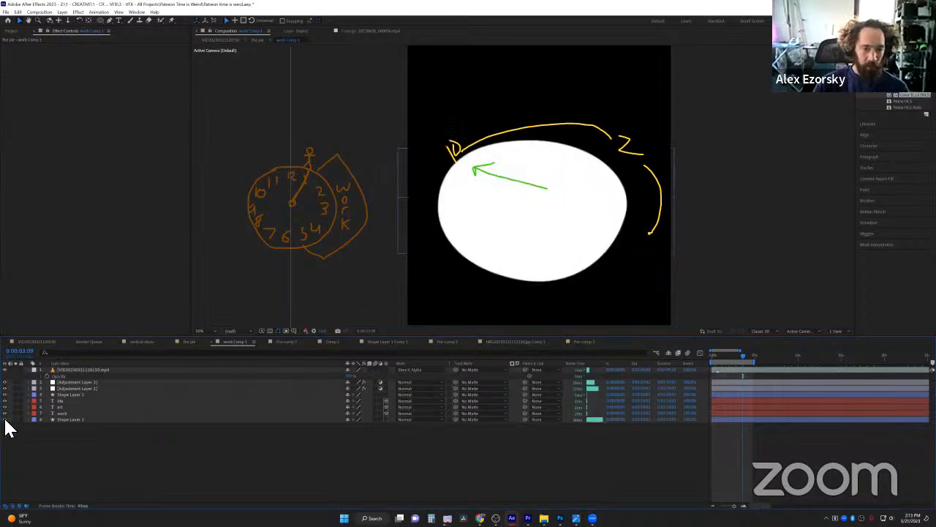
Duplicate the stencil footage layer, move the copy below all other layers, and set its blending mode to Normal as a visual reference
{"action": "left_click", "coordinate": [70, 370]}
{"action": "left_click", "coordinate": [69, 368]}
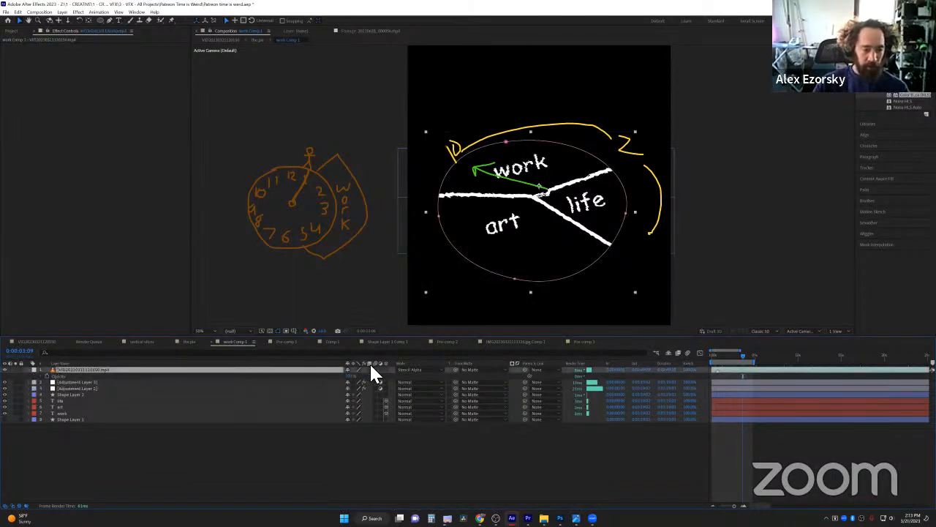
{"action": "key", "text": "ctrl+d"}
{"action": "left_click_drag", "start_coordinate": [74, 368], "coordinate": [74, 427]}
{"action": "left_click", "coordinate": [431, 432]}
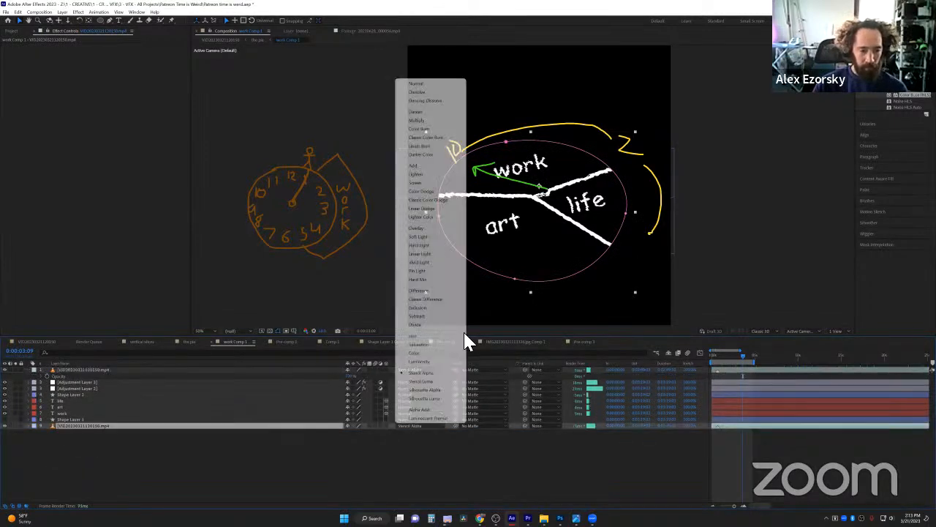
{"action": "left_click", "coordinate": [432, 92]}
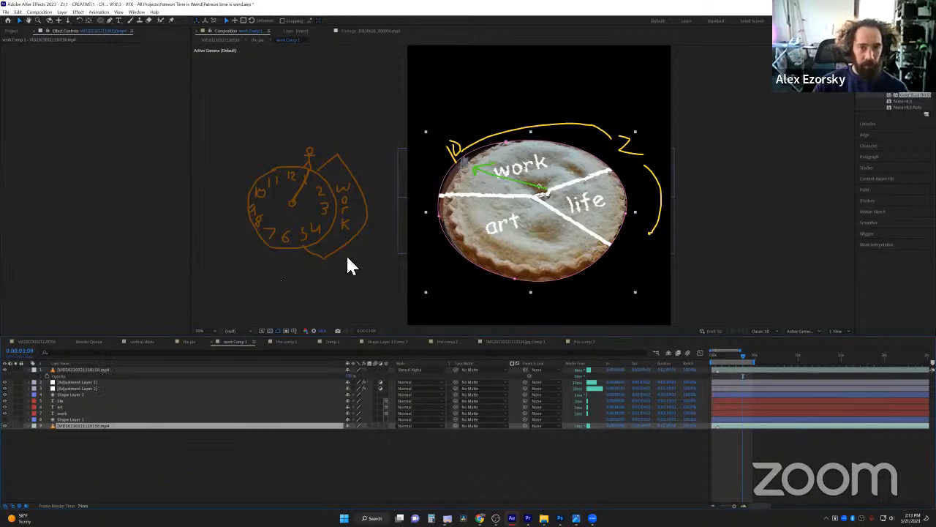
Draw a short vertical white tick mark near the pie's lower crust as a new shape layer with the Pen tool
{"action": "left_click", "coordinate": [109, 20]}
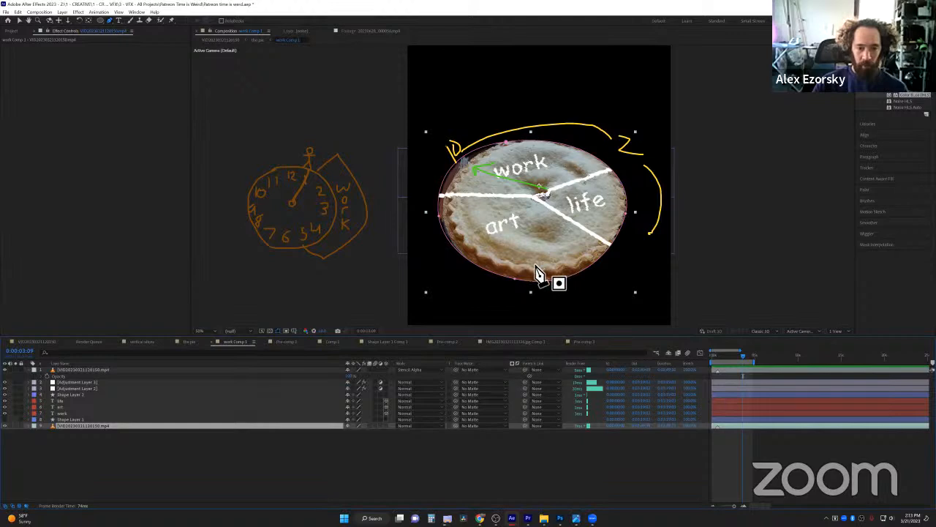
{"action": "mouse_move", "coordinate": [536, 265]}
{"action": "left_mouse_down"}
{"action": "mouse_move", "coordinate": [536, 250]}
{"action": "mouse_move", "coordinate": [552, 261]}
{"action": "mouse_move", "coordinate": [537, 249]}
{"action": "left_mouse_up"}
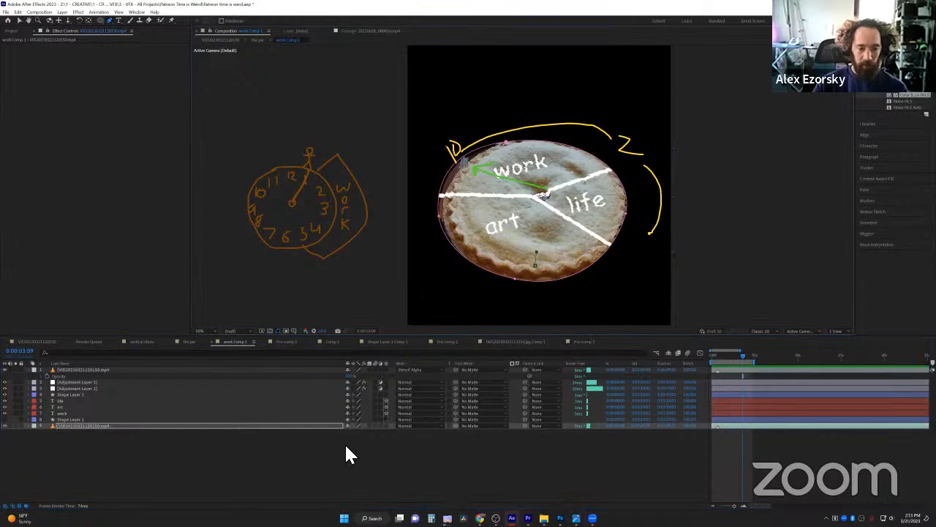
{"action": "key", "text": "ctrl+z"}
{"action": "key", "text": "ctrl+shift+a"}
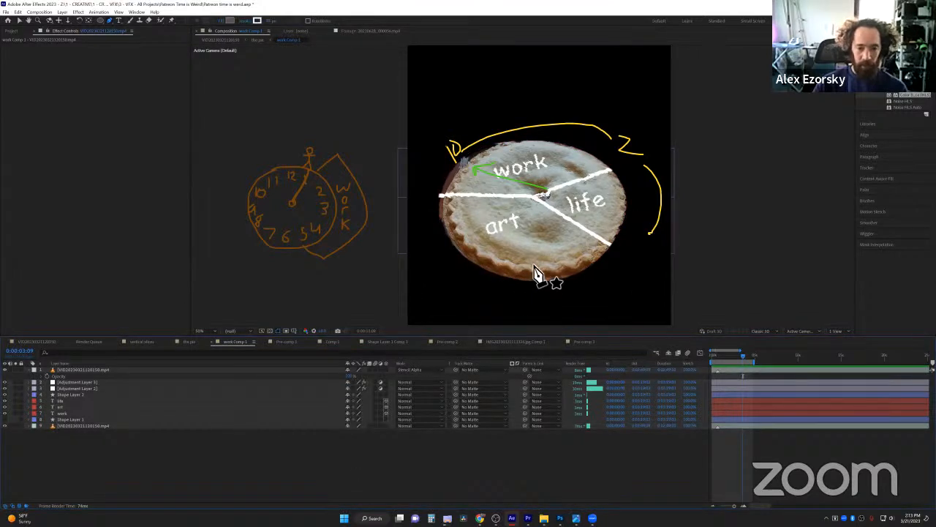
{"action": "left_click", "coordinate": [536, 266]}
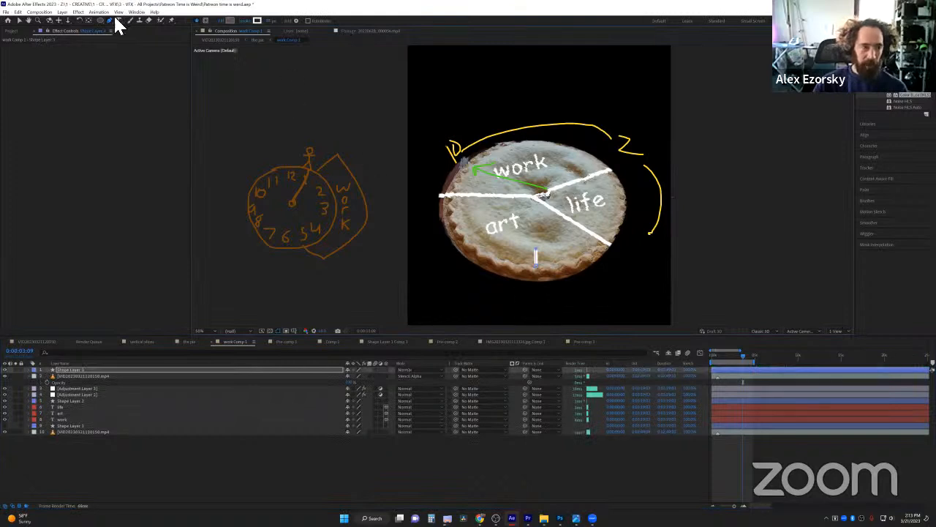
{"action": "left_click", "coordinate": [20, 21]}
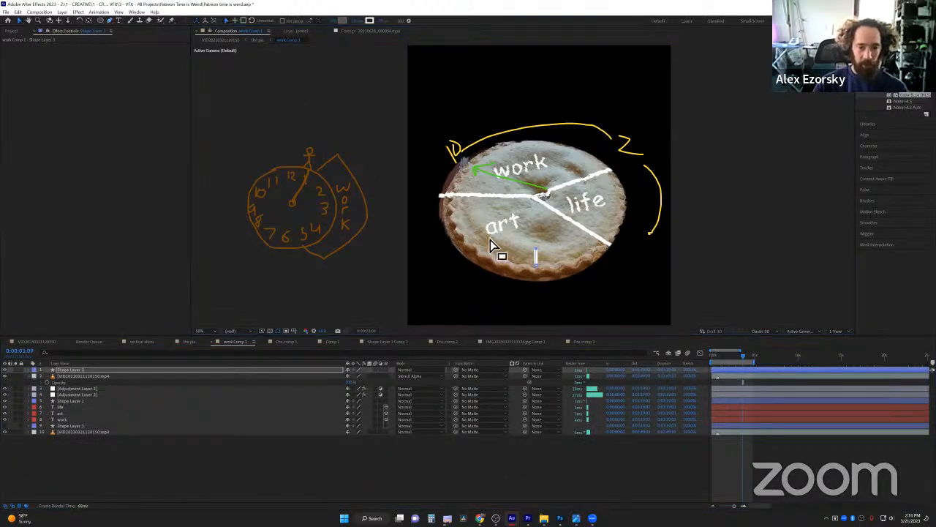
{"action": "left_click", "coordinate": [203, 453]}
Solo the new tick mark shape layer
{"action": "left_click", "coordinate": [88, 369]}
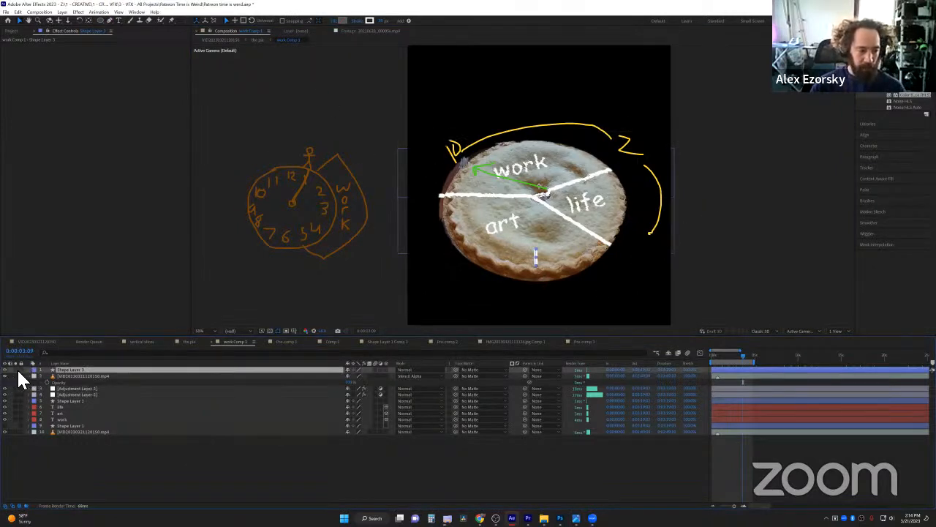
{"action": "left_click", "coordinate": [18, 370]}
{"action": "left_click", "coordinate": [14, 370]}
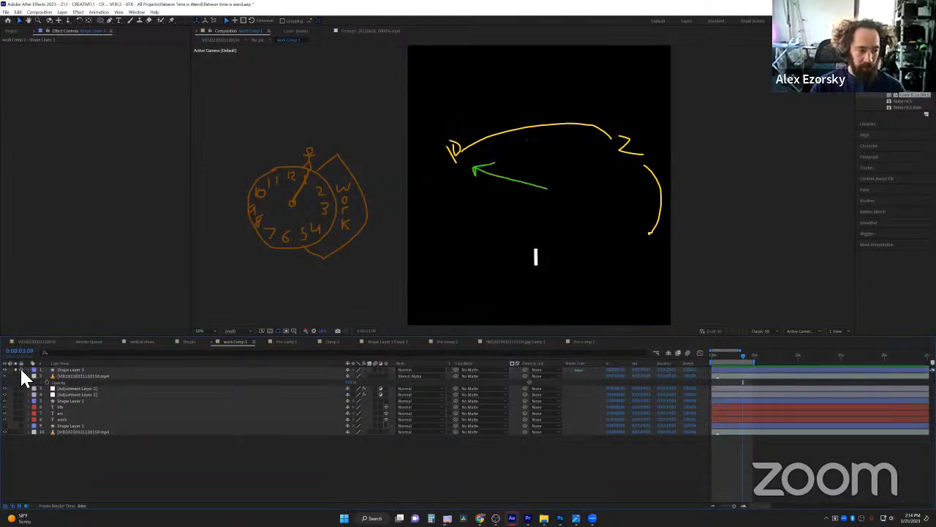
Add a Repeater to the tick mark shape layer's contents
{"action": "left_click", "coordinate": [65, 369]}
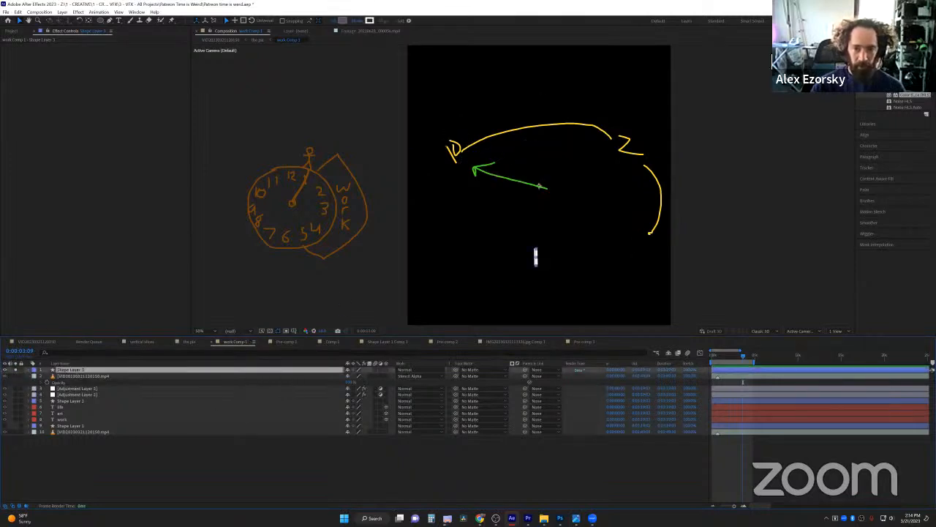
{"action": "left_click", "coordinate": [29, 370]}
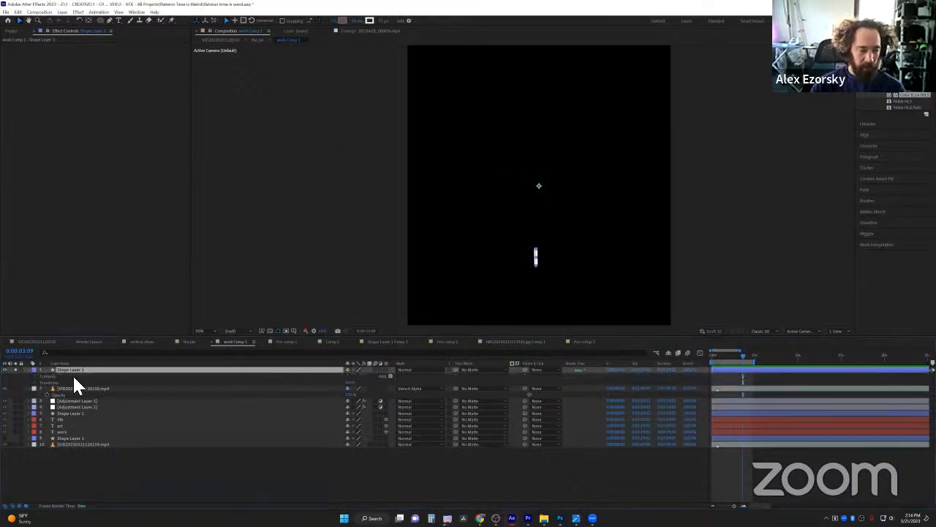
{"action": "left_click", "coordinate": [390, 374]}
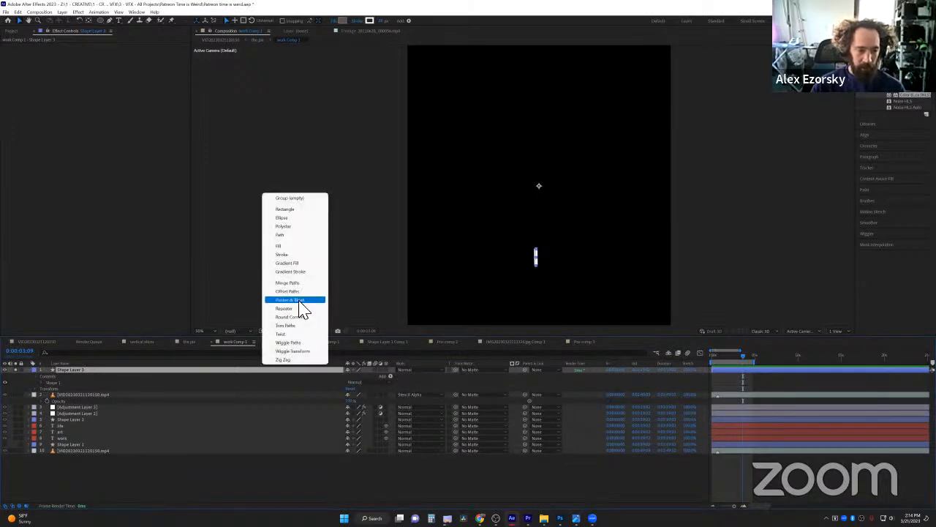
{"action": "left_click", "coordinate": [300, 309]}
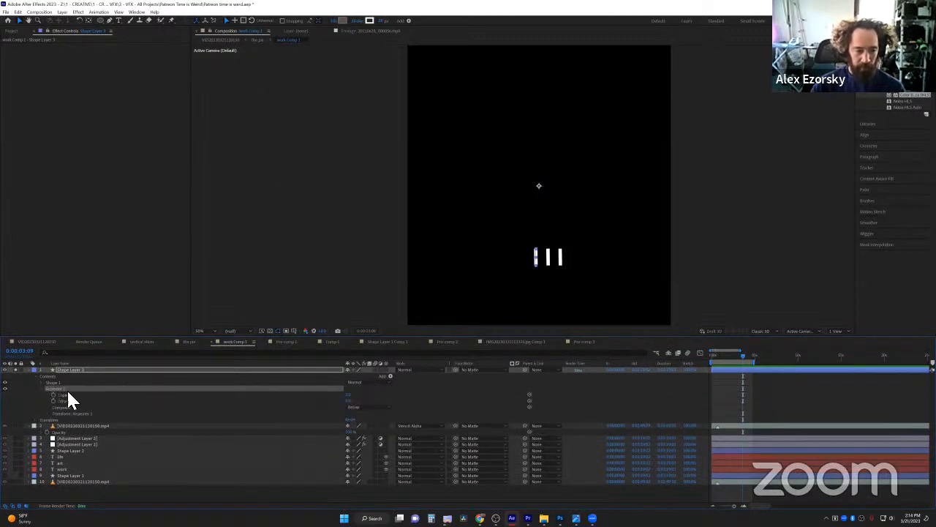
Set the Repeater's transform rotation to about 44° so the tick copies fan around the centre
{"action": "left_click", "coordinate": [74, 411]}
{"action": "scroll", "coordinate": [105, 400], "scroll_direction": "down", "scroll_amount": 1}
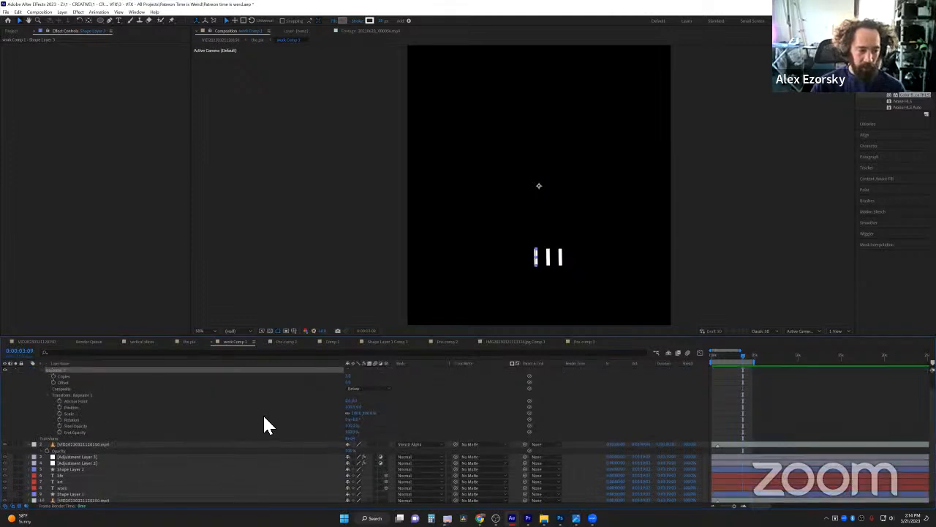
{"action": "left_click_drag", "start_coordinate": [354, 415], "coordinate": [377, 419]}
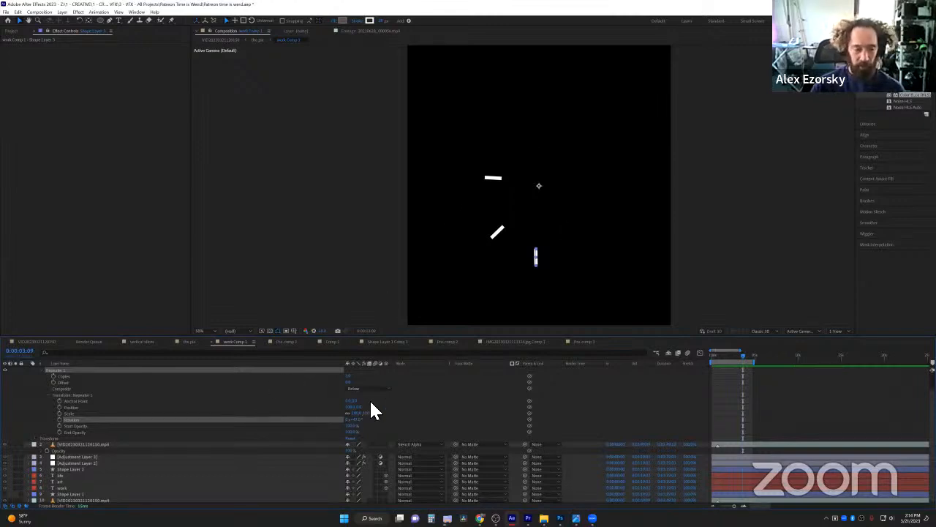
{"action": "left_click_drag", "start_coordinate": [362, 426], "coordinate": [363, 427]}
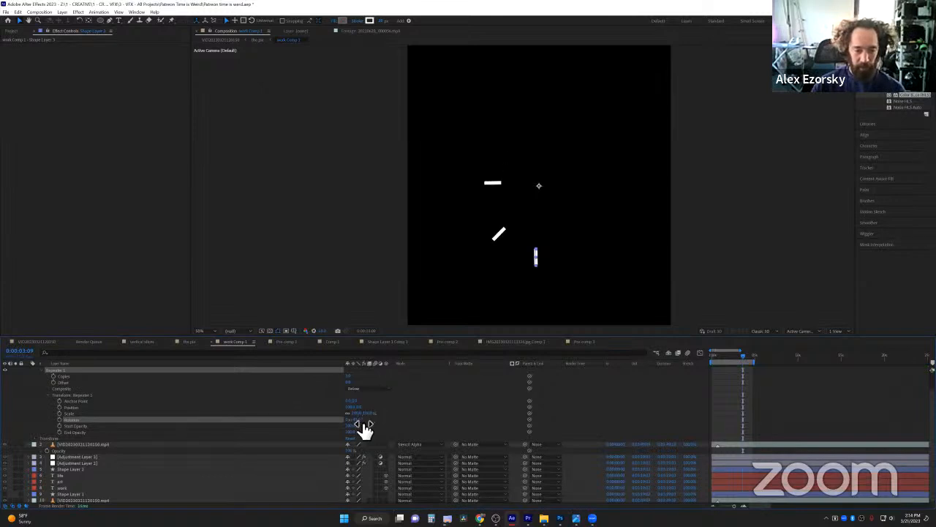
{"action": "scroll", "coordinate": [314, 388], "scroll_direction": "up", "scroll_amount": 1}
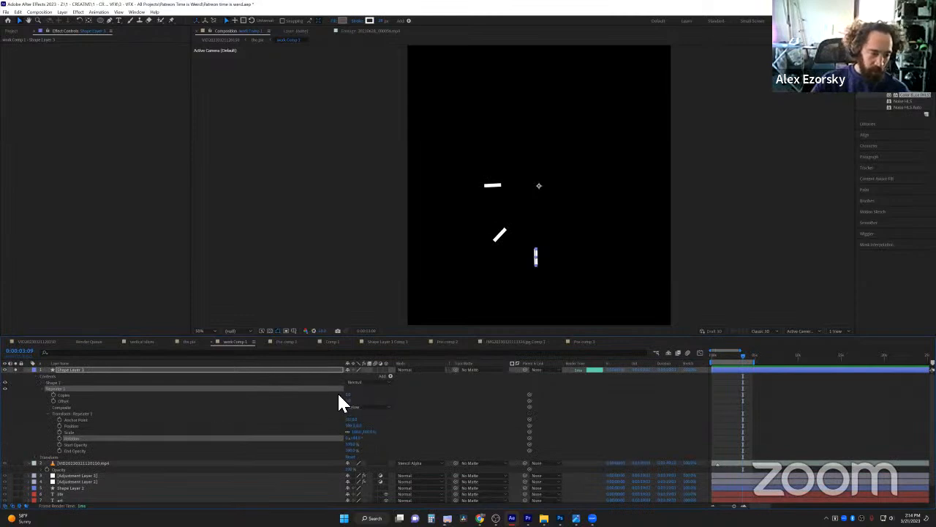
Raise the Repeater to 7 copies and set its horizontal position offset to 0 to form a ring of ticks
{"action": "left_click_drag", "start_coordinate": [353, 401], "coordinate": [353, 396]}
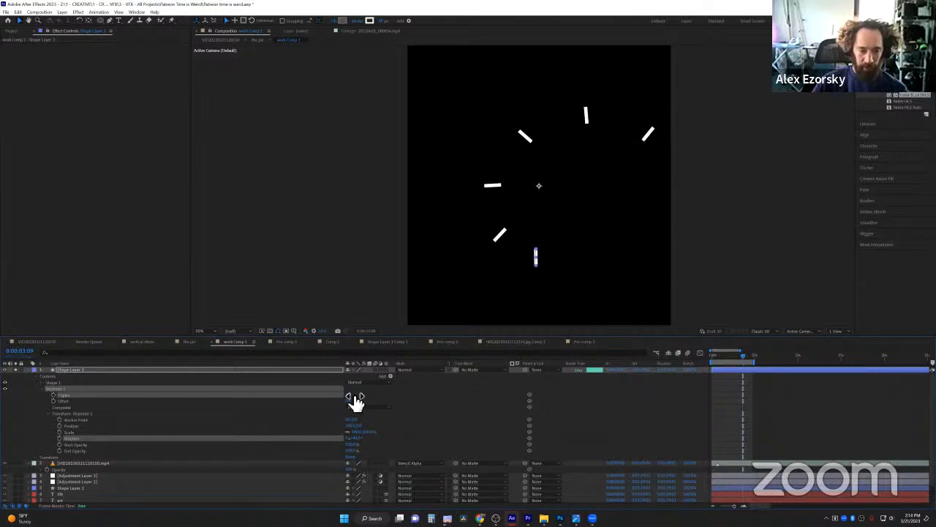
{"action": "left_click_drag", "start_coordinate": [351, 431], "coordinate": [322, 432]}
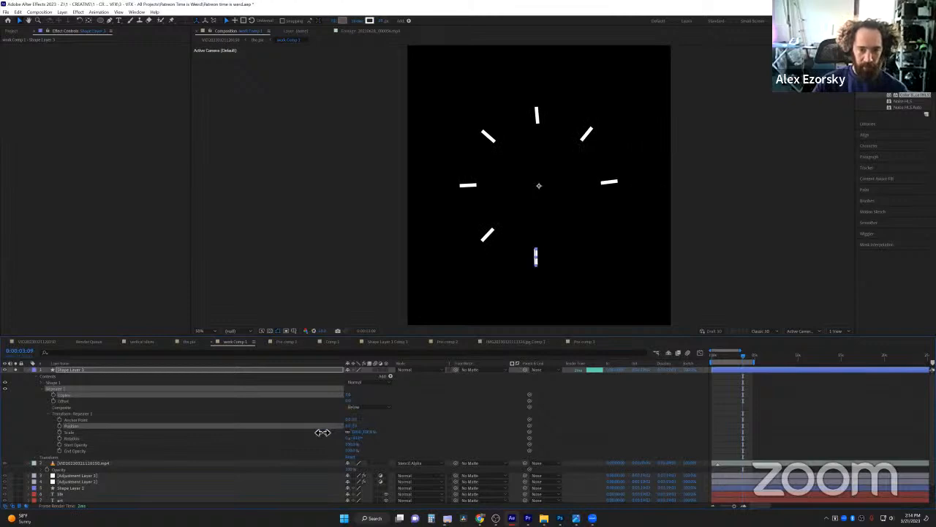
{"action": "left_click", "coordinate": [351, 425]}
{"action": "type", "text": "0"}
{"action": "key", "text": "Return"}
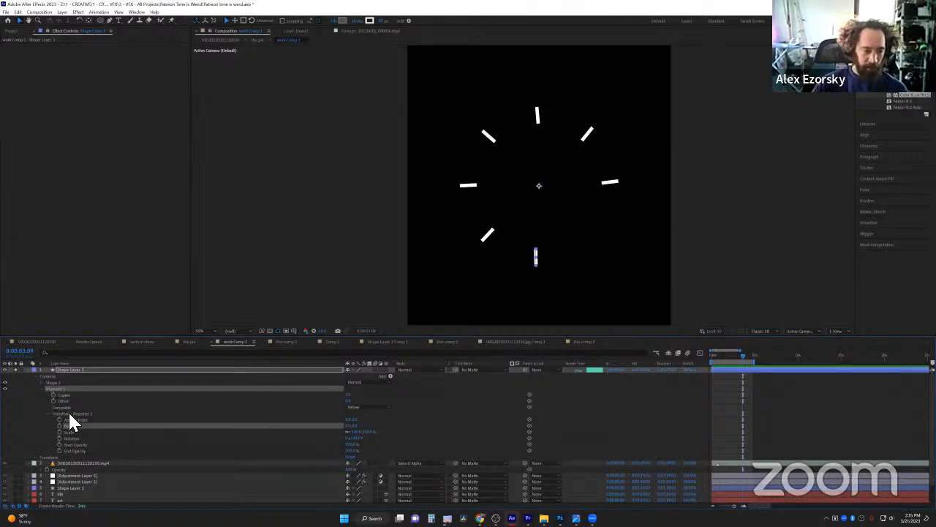
Move the original tick mark slightly up and to the right to tighten the ring around the centre
{"action": "left_click", "coordinate": [69, 414]}
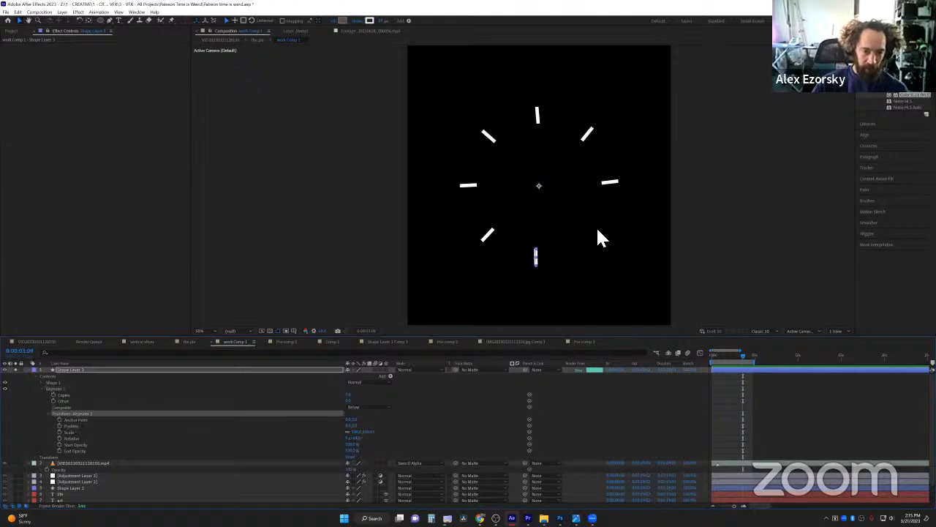
{"action": "left_click", "coordinate": [535, 256]}
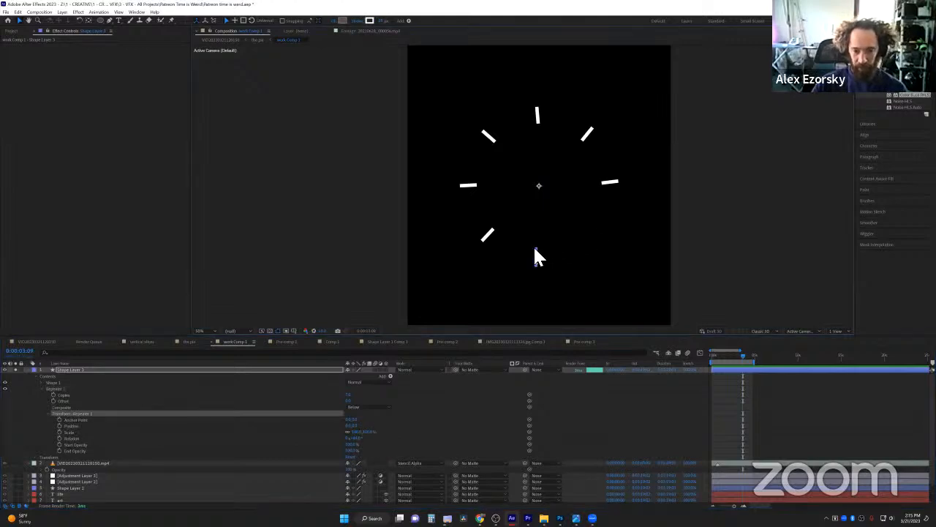
{"action": "mouse_move", "coordinate": [533, 250]}
{"action": "left_mouse_down"}
{"action": "mouse_move", "coordinate": [501, 196]}
{"action": "mouse_move", "coordinate": [505, 155]}
{"action": "mouse_move", "coordinate": [508, 205]}
{"action": "mouse_move", "coordinate": [531, 241]}
{"action": "mouse_move", "coordinate": [544, 242]}
{"action": "mouse_move", "coordinate": [533, 243]}
{"action": "mouse_move", "coordinate": [539, 257]}
{"action": "left_mouse_up"}
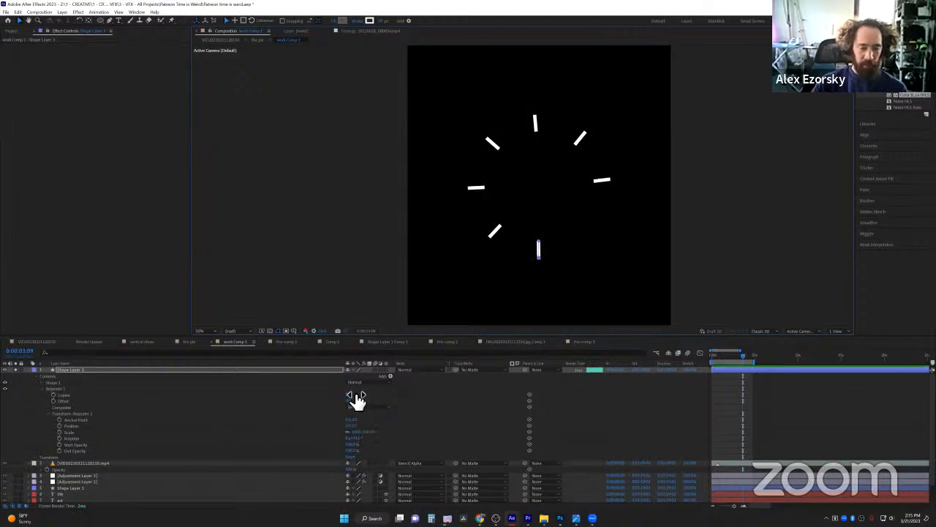
Shift the tick layer's anchor point down and to the right of the ring's centre with the Pan Behind tool
{"action": "left_click", "coordinate": [274, 370]}
{"action": "key", "text": "t"}
{"action": "key", "text": "y"}
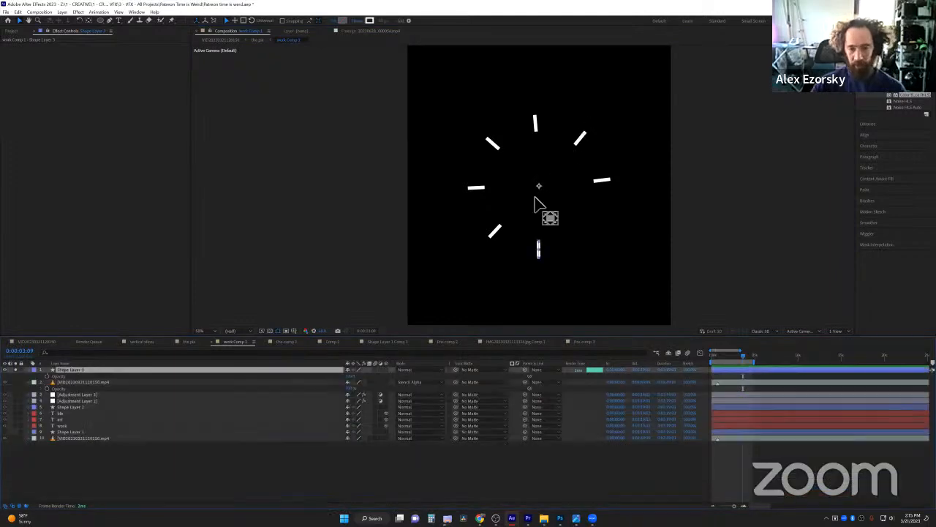
{"action": "left_click_drag", "start_coordinate": [539, 185], "coordinate": [545, 179]}
{"action": "left_click_drag", "start_coordinate": [610, 183], "coordinate": [575, 213]}
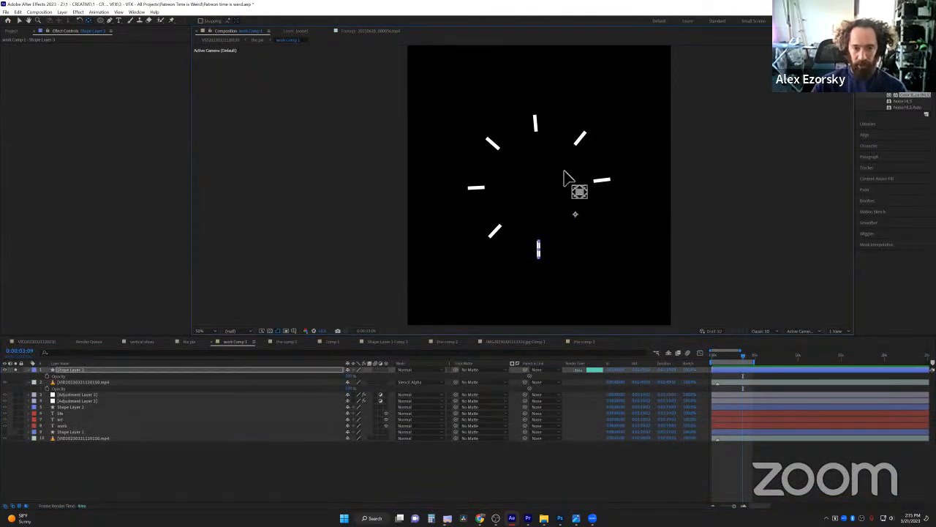
{"action": "left_click", "coordinate": [29, 369]}
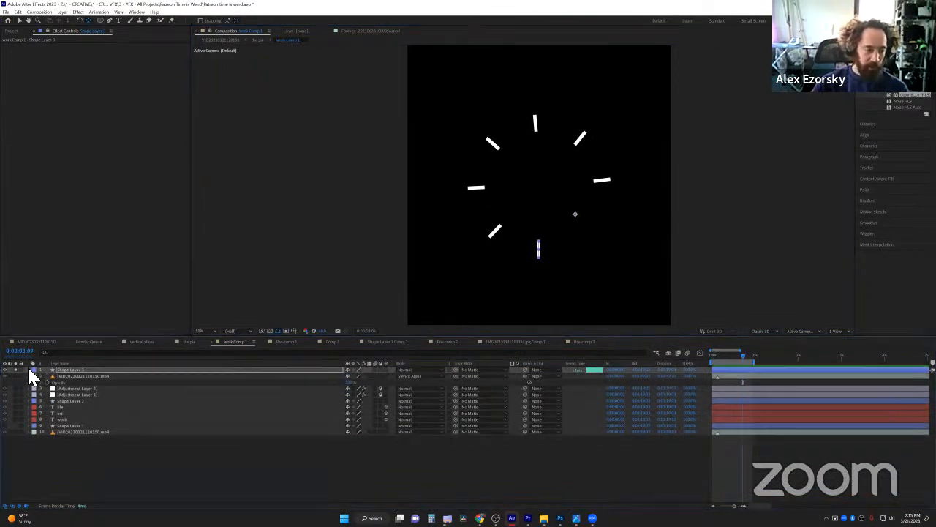
Try a horizontal position offset in the Repeater's transform on the tick layer, and undo it
{"action": "left_click", "coordinate": [28, 369]}
{"action": "left_click", "coordinate": [38, 381]}
{"action": "left_click", "coordinate": [38, 374]}
{"action": "left_click", "coordinate": [41, 388]}
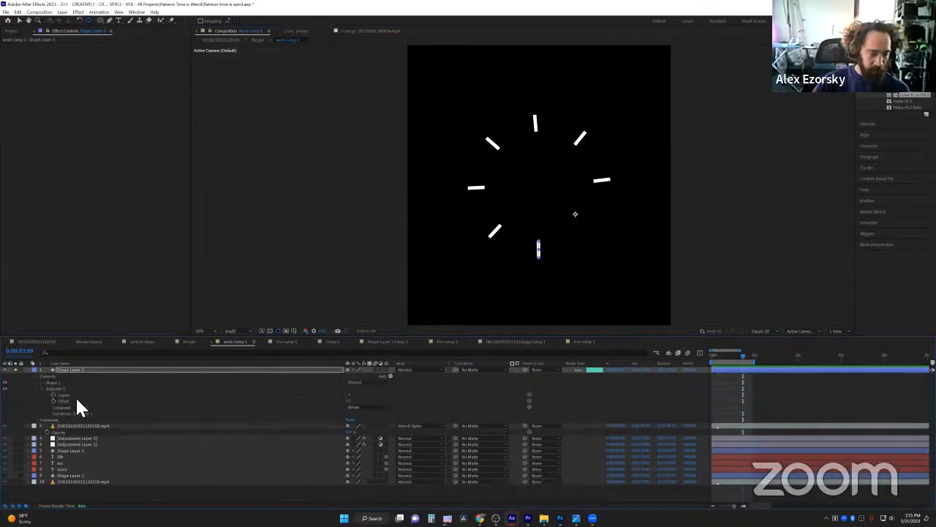
{"action": "left_click", "coordinate": [47, 414]}
{"action": "left_click", "coordinate": [106, 414]}
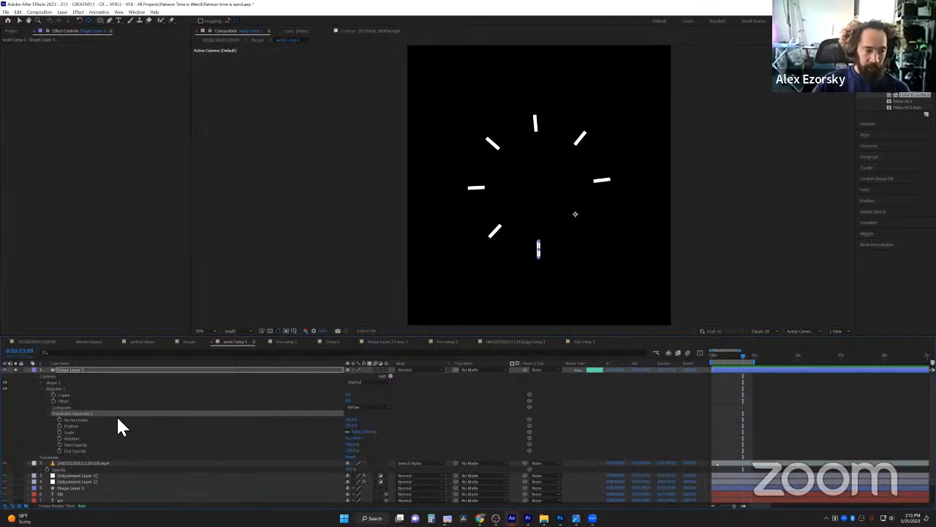
{"action": "left_click_drag", "start_coordinate": [355, 430], "coordinate": [374, 428]}
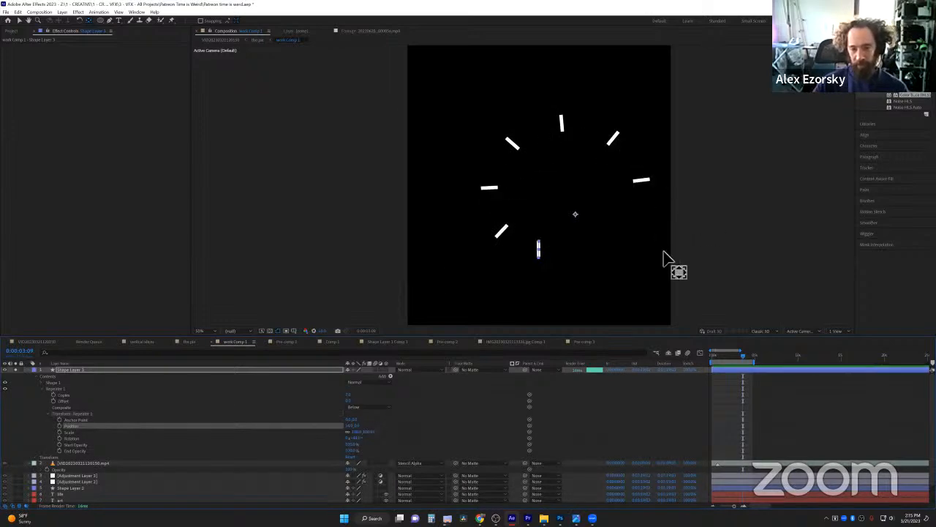
{"action": "key", "text": "ctrl+z"}
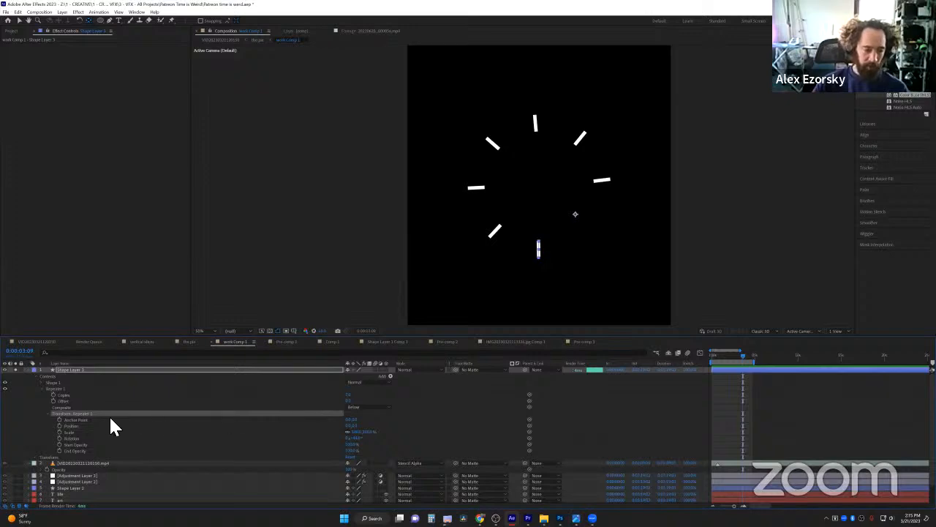
Move the Repeater into the Shape 1 group, between its fill and its transform
{"action": "left_click", "coordinate": [41, 383]}
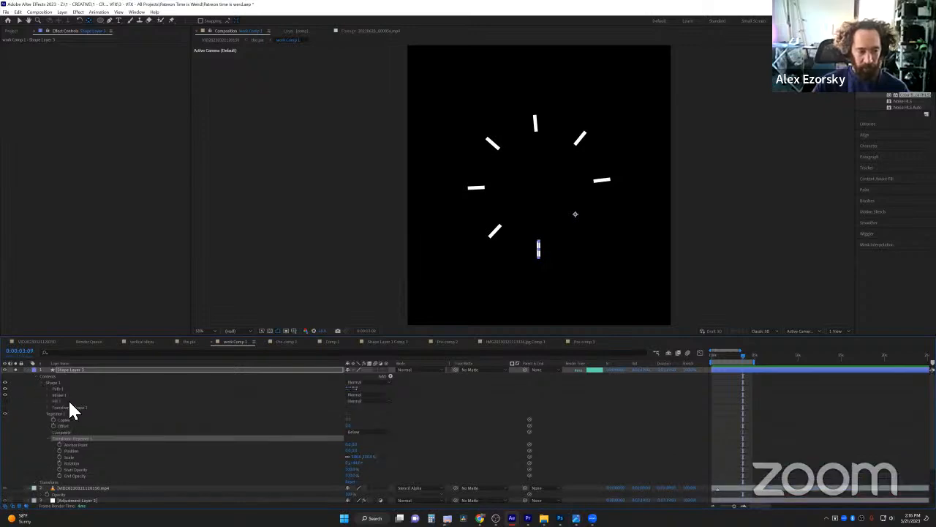
{"action": "left_click", "coordinate": [58, 413]}
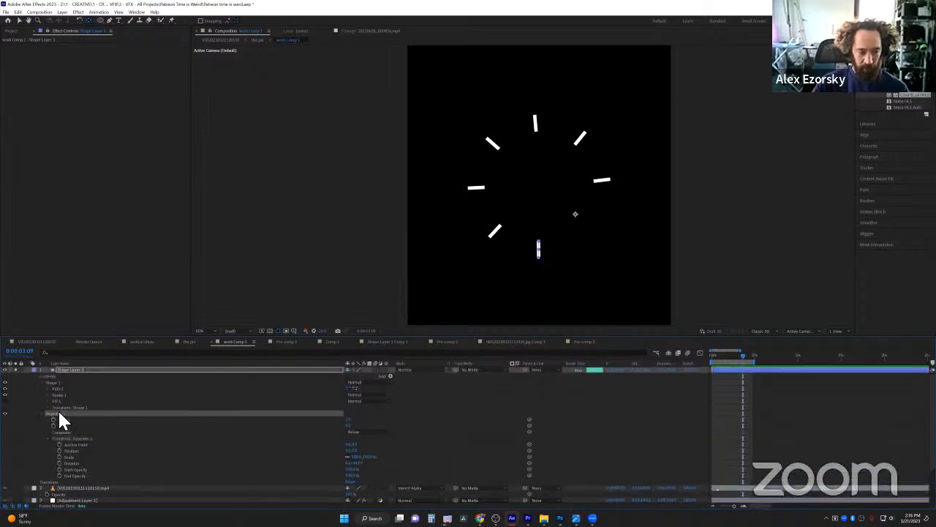
{"action": "left_click_drag", "start_coordinate": [59, 413], "coordinate": [68, 388]}
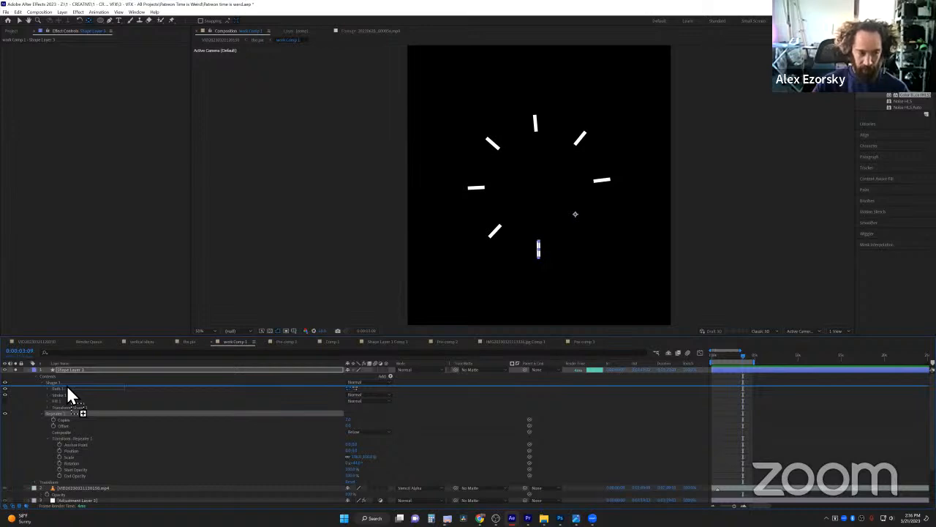
{"action": "left_click_drag", "start_coordinate": [67, 385], "coordinate": [68, 408]}
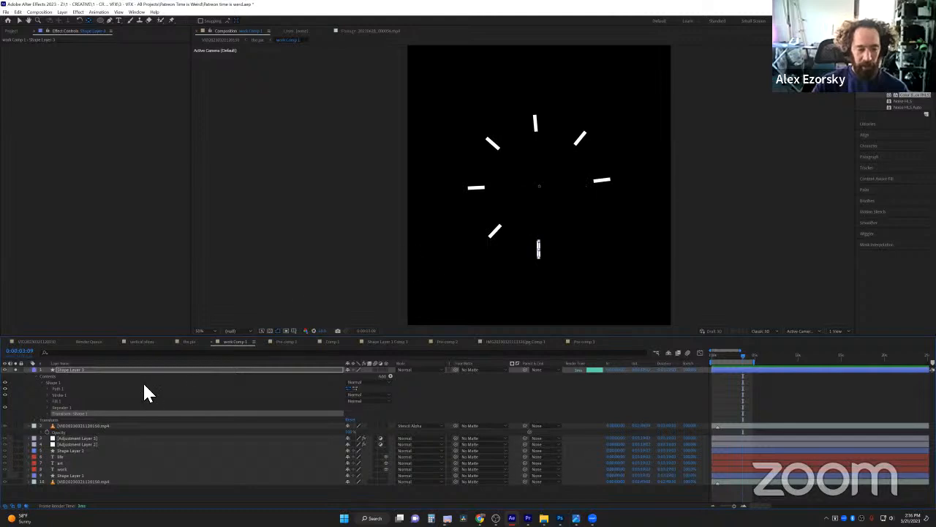
Try repositioning the original tick in the composition with the Shape 1 group selected, and undo it
{"action": "key", "text": "v"}
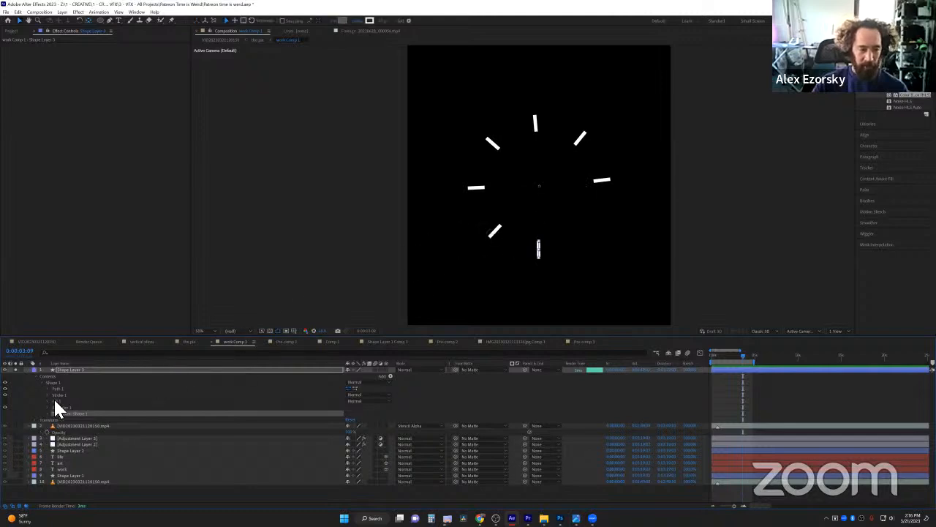
{"action": "left_click", "coordinate": [63, 381]}
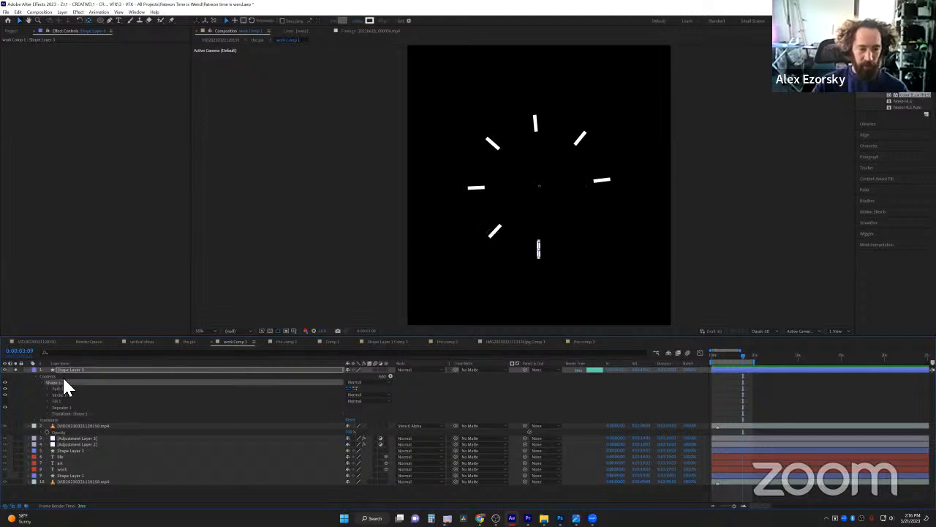
{"action": "left_click", "coordinate": [536, 254]}
{"action": "left_click_drag", "start_coordinate": [535, 256], "coordinate": [540, 242]}
{"action": "key", "text": "ctrl+z"}
{"action": "key", "text": "ctrl+z"}
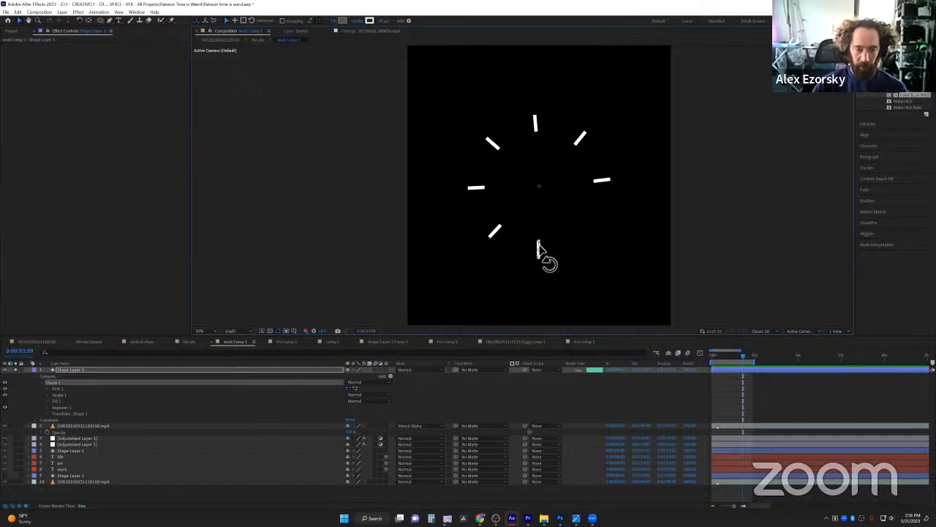
Nudge the Shape 1 group up and to the left in large increments
{"action": "key", "text": "shift+Up"}
{"action": "key", "text": "shift+Left"}
{"action": "key", "text": "shift+Up"}
{"action": "key", "text": "shift+Left"}
{"action": "key", "text": "shift+Left"}
{"action": "key", "text": "shift+Left"}
{"action": "key", "text": "shift+Up"}
{"action": "key", "text": "shift+Left"}
{"action": "key", "text": "shift+Left"}
{"action": "key", "text": "shift+Up"}
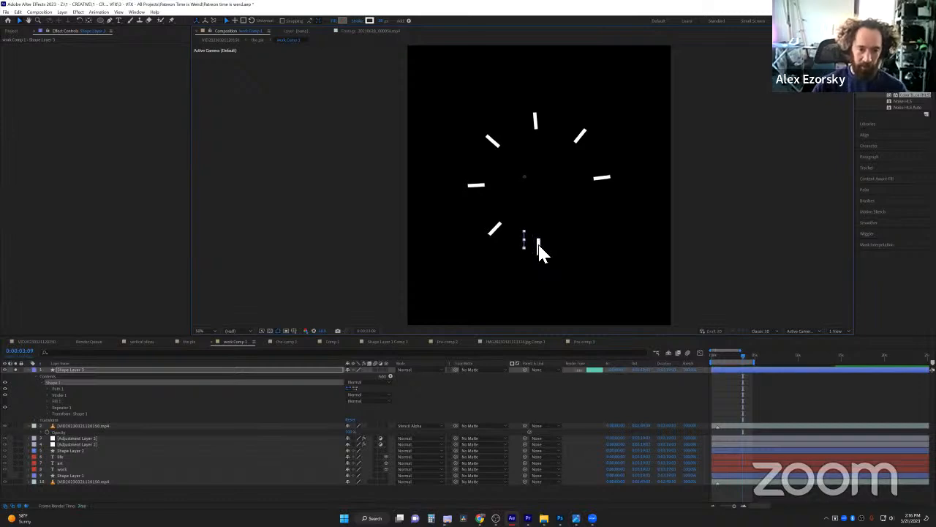
{"action": "left_click", "coordinate": [62, 414]}
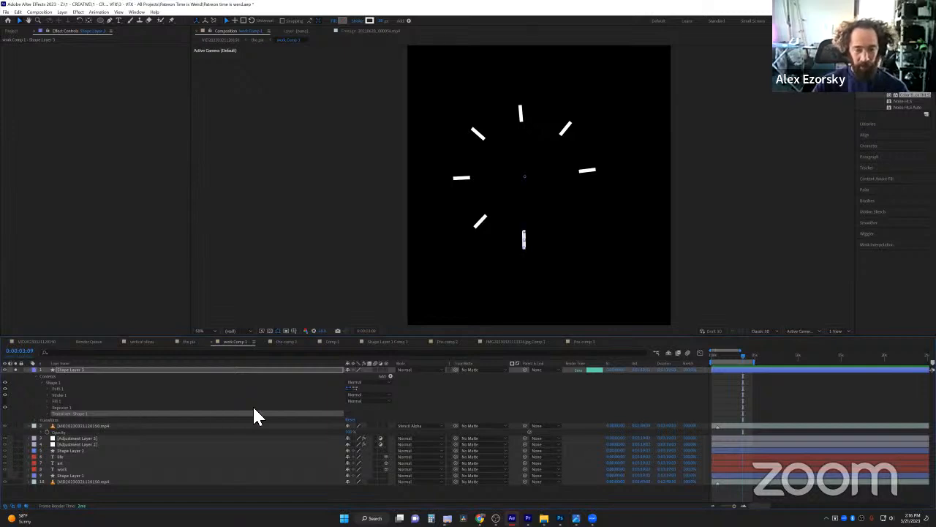
Undo the Shape 1 nudges and restore the Repeater to its place outside the Shape 1 group
{"action": "key", "text": "ctrl+z"}
{"action": "key", "text": "ctrl+z"}
{"action": "key", "text": "ctrl+z"}
{"action": "key", "text": "ctrl+z"}
{"action": "key", "text": "ctrl+z"}
{"action": "key", "text": "ctrl+z"}
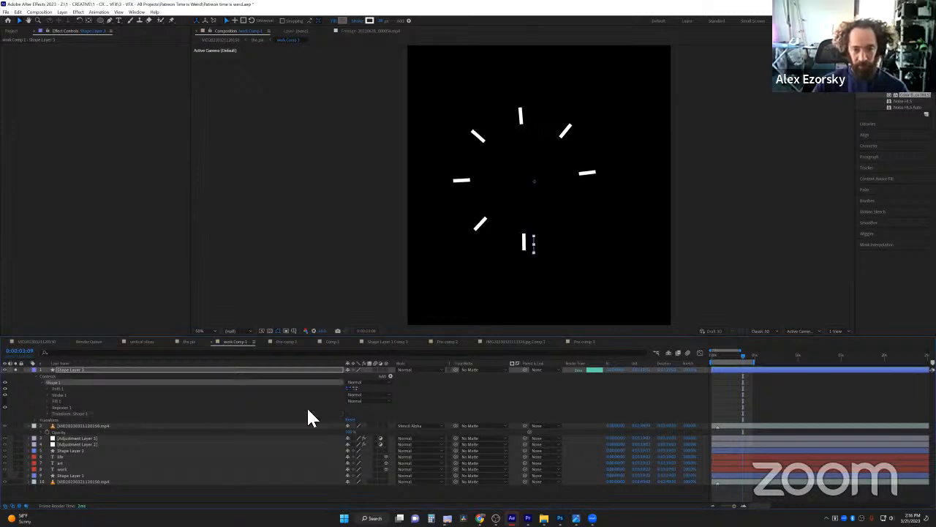
{"action": "left_click", "coordinate": [82, 414]}
{"action": "left_click_drag", "start_coordinate": [82, 407], "coordinate": [55, 381]}
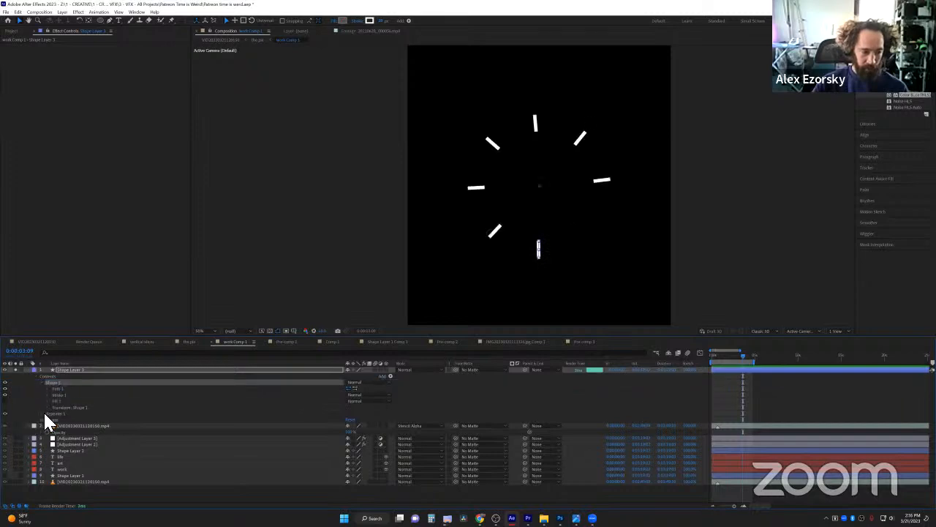
Try shifting Shape 1 to the right with its group transform position, and set the horizontal value back to 0
{"action": "left_click", "coordinate": [41, 414]}
{"action": "left_click", "coordinate": [48, 400]}
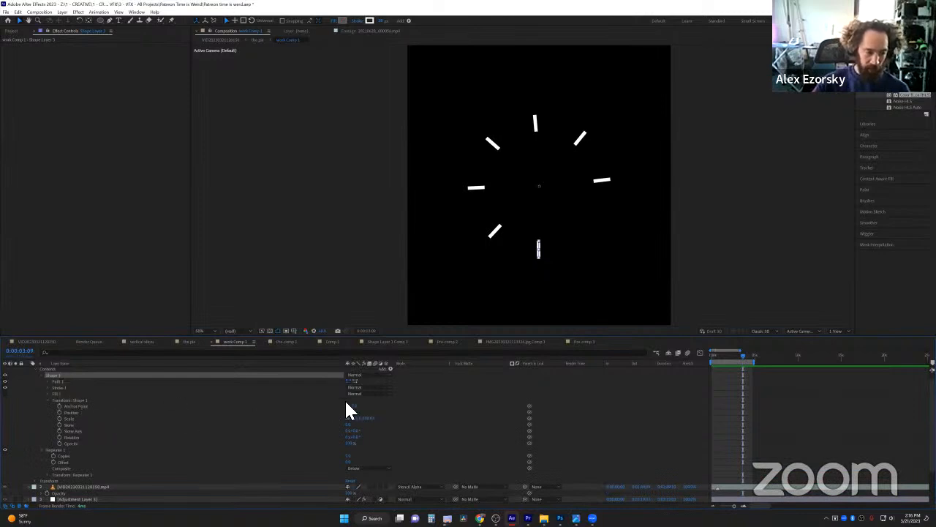
{"action": "left_click", "coordinate": [73, 412]}
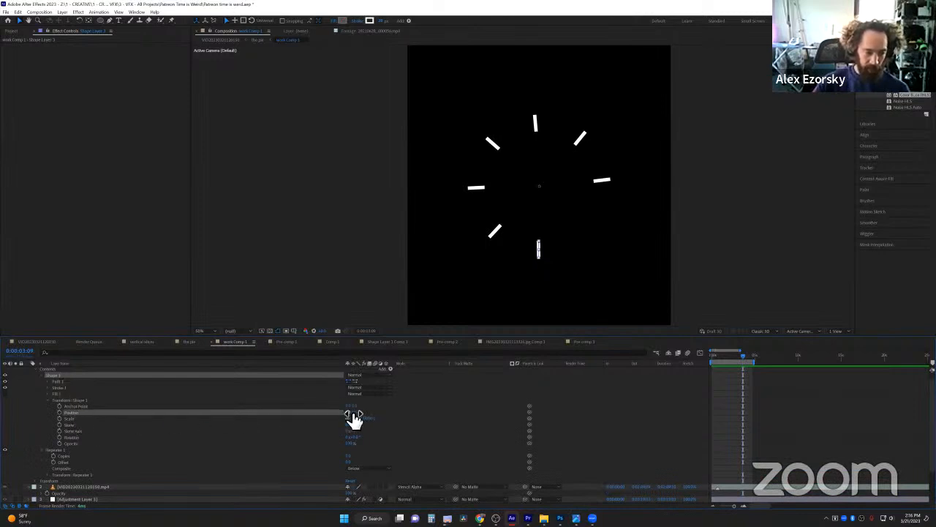
{"action": "left_click_drag", "start_coordinate": [362, 413], "coordinate": [405, 415]}
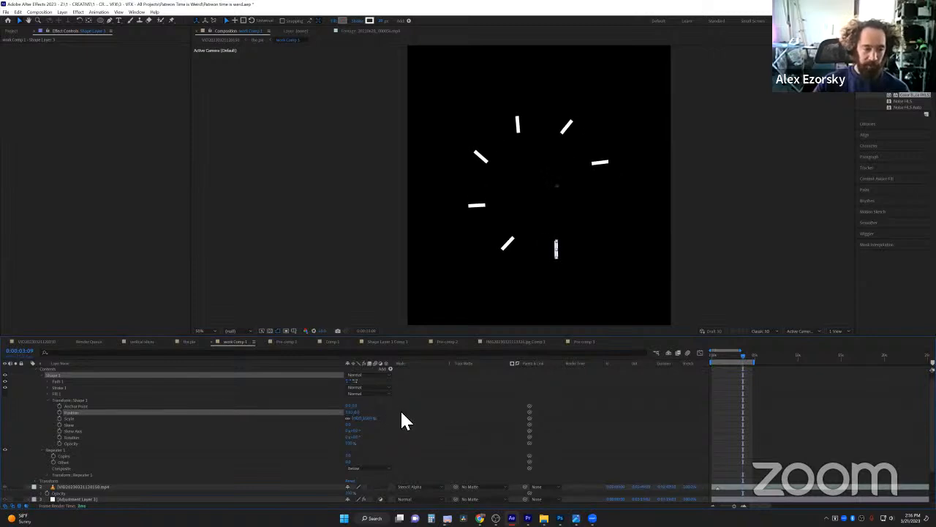
{"action": "left_click", "coordinate": [356, 413]}
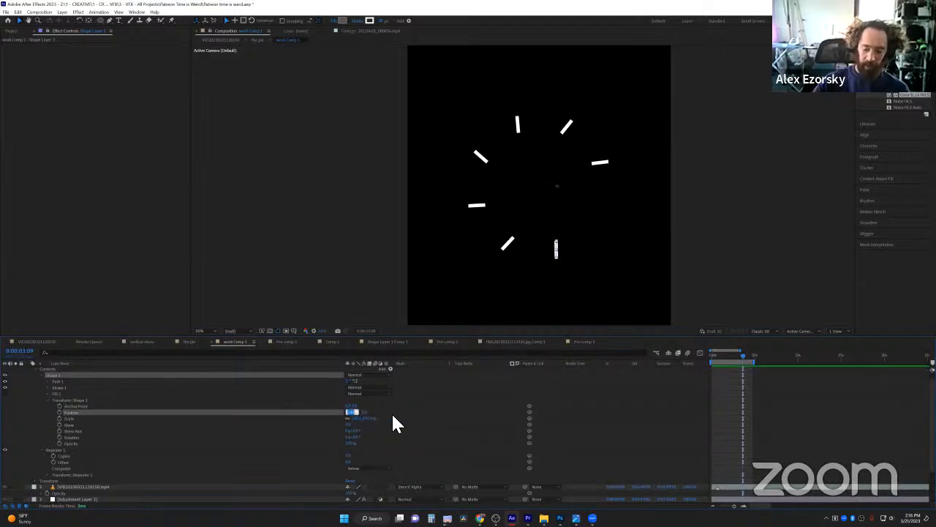
{"action": "type", "text": "0"}
{"action": "key", "text": "Return"}
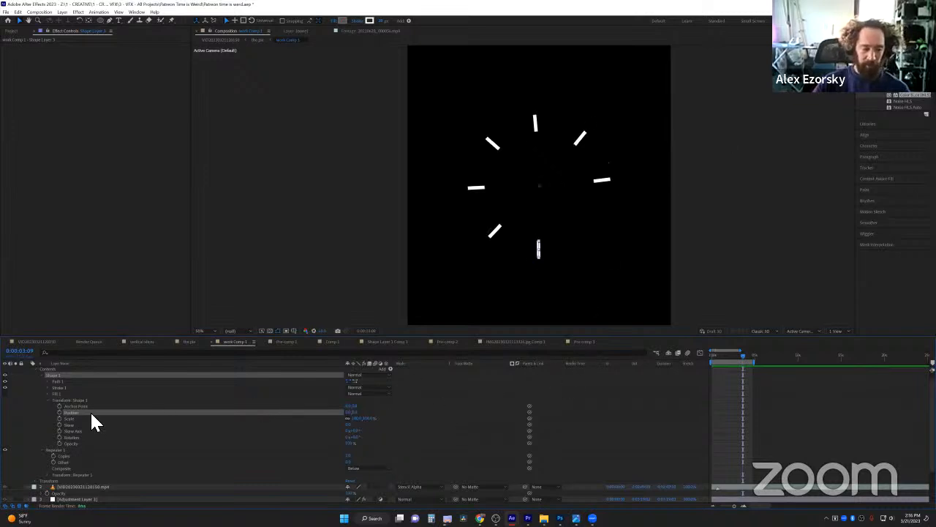
Set the Repeater on the tick layer to 12 copies
{"action": "scroll", "coordinate": [93, 417], "scroll_direction": "down", "scroll_amount": 1}
{"action": "left_click", "coordinate": [69, 432]}
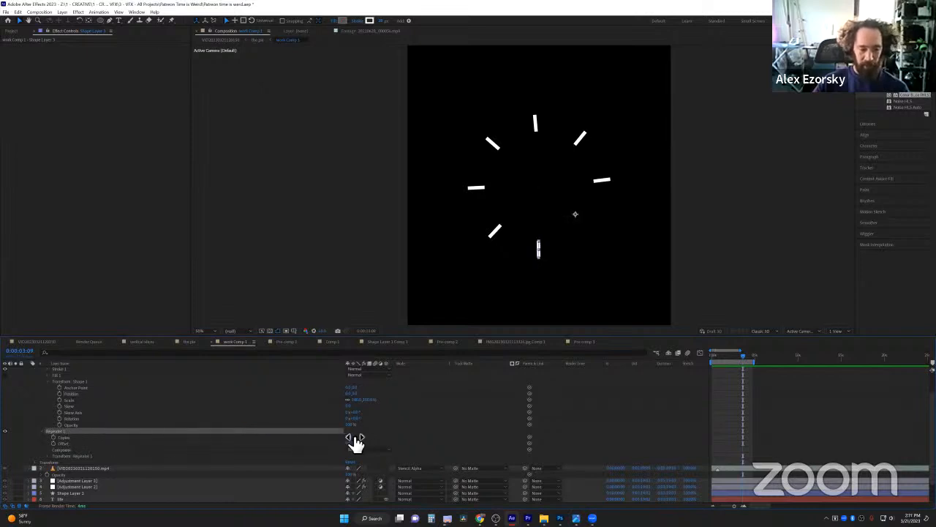
{"action": "scroll", "coordinate": [264, 428], "scroll_direction": "up", "scroll_amount": 1}
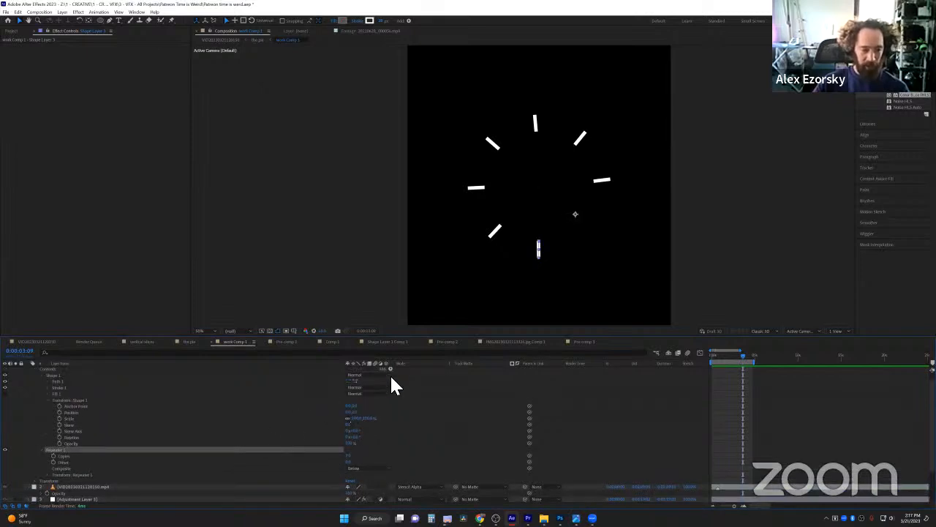
{"action": "scroll", "coordinate": [409, 379], "scroll_direction": "up", "scroll_amount": 1}
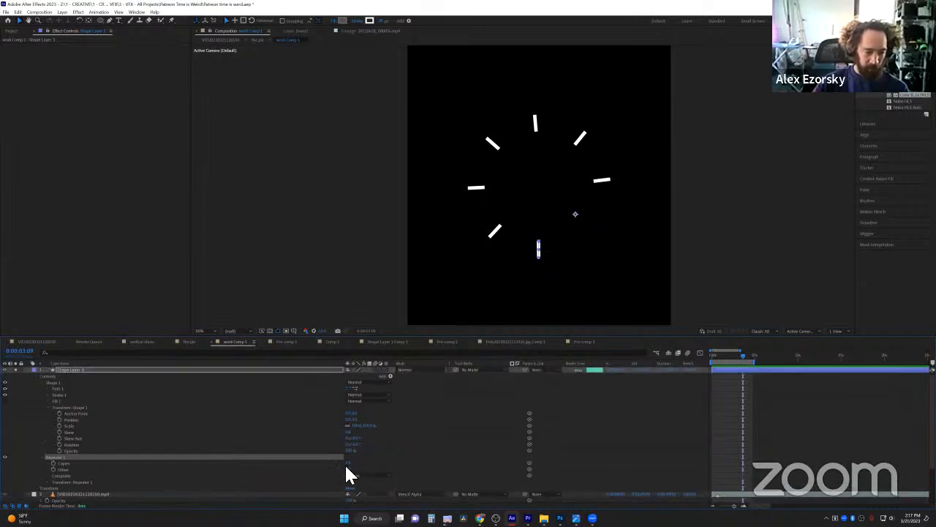
{"action": "left_click_drag", "start_coordinate": [354, 465], "coordinate": [356, 464]}
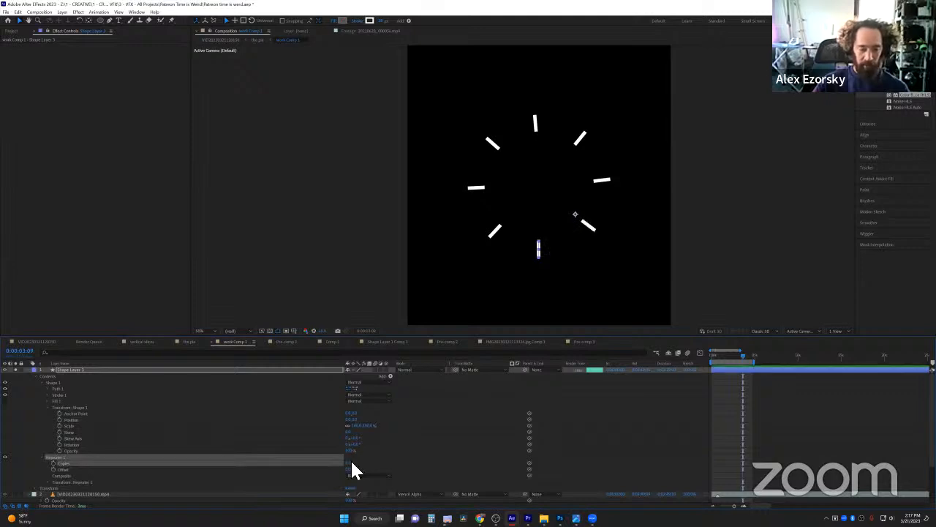
{"action": "left_click", "coordinate": [352, 463]}
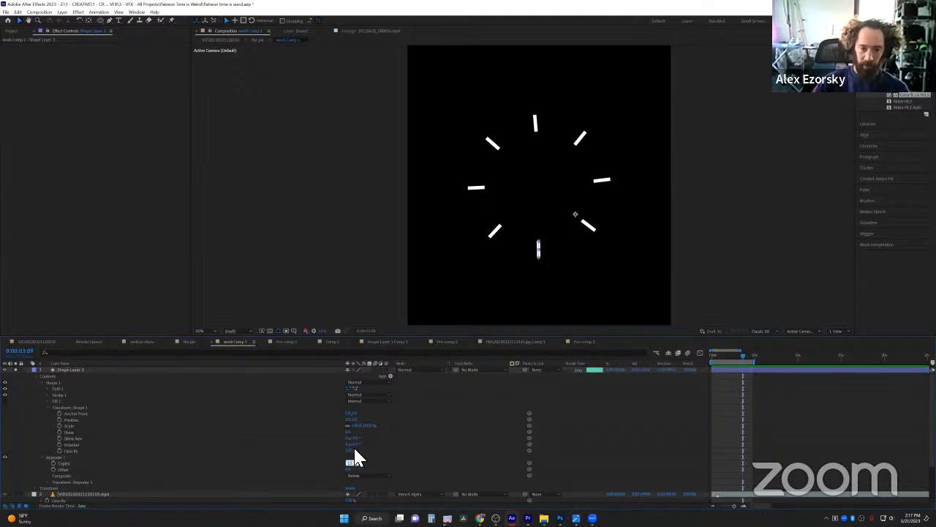
{"action": "type", "text": "12"}
{"action": "key", "text": "Return"}
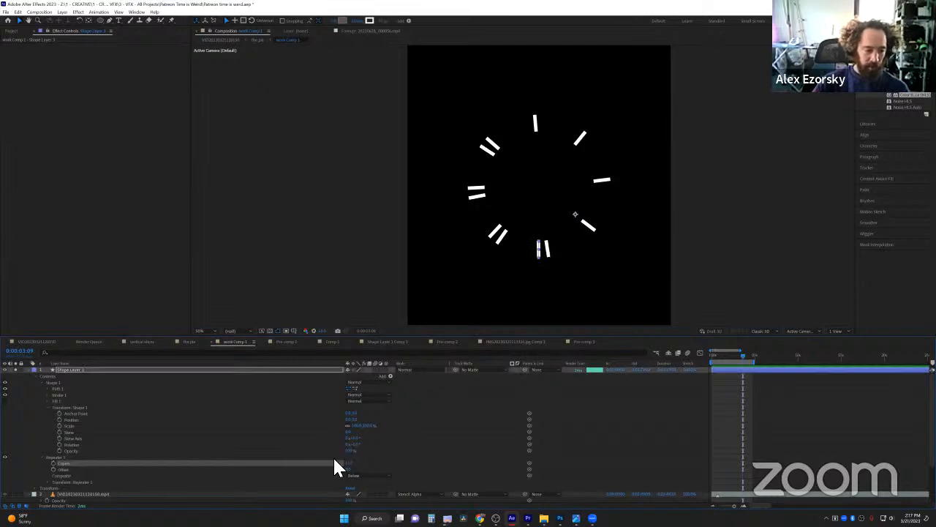
Expand the Repeater's transform and work out the angle between ticks in Calculator with 360 ÷ 12
{"action": "scroll", "coordinate": [191, 460], "scroll_direction": "down", "scroll_amount": 1}
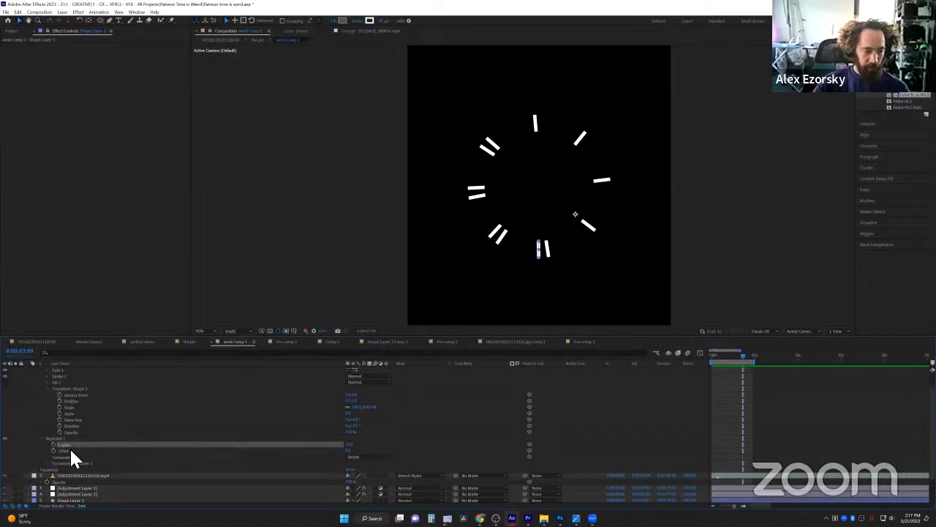
{"action": "left_click", "coordinate": [48, 463]}
{"action": "scroll", "coordinate": [114, 438], "scroll_direction": "down", "scroll_amount": 4}
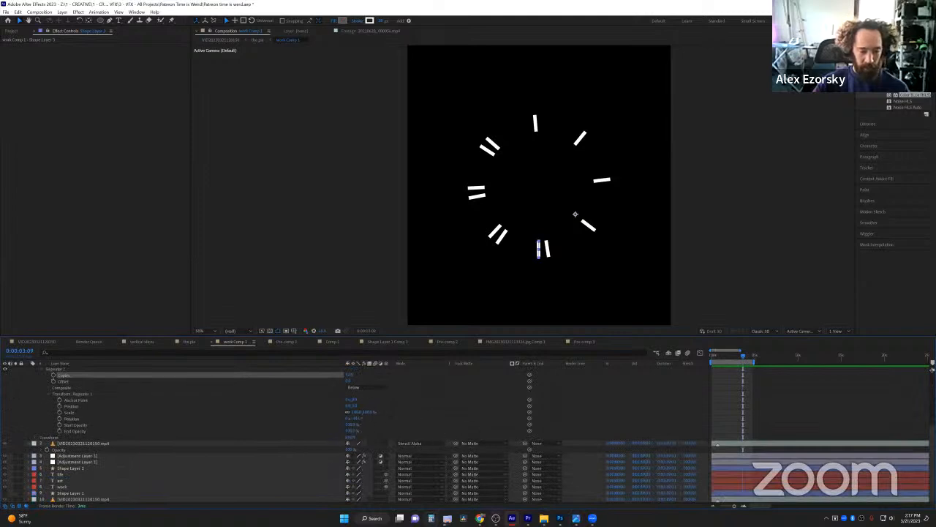
{"action": "left_click", "coordinate": [431, 517]}
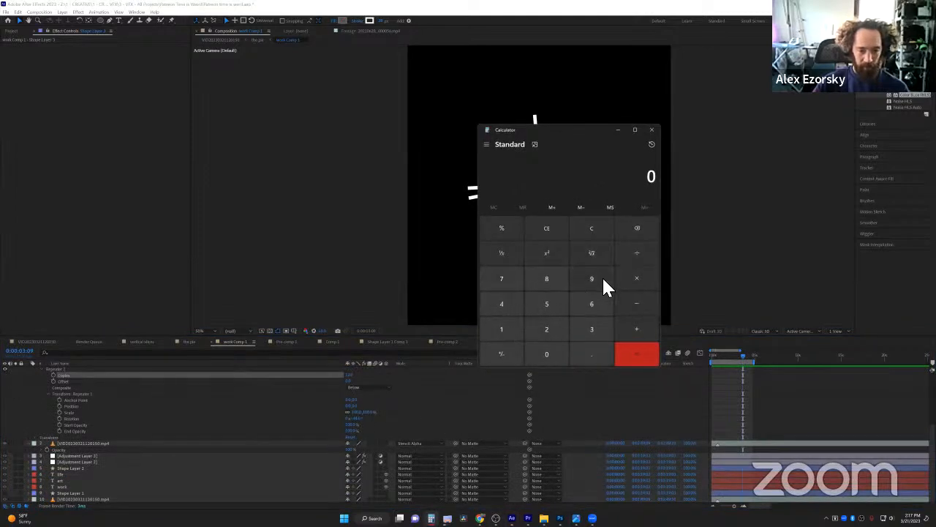
{"action": "left_click", "coordinate": [591, 329]}
{"action": "left_click", "coordinate": [578, 304]}
{"action": "left_click", "coordinate": [548, 355]}
{"action": "left_click", "coordinate": [637, 254]}
{"action": "type", "text": "12"}
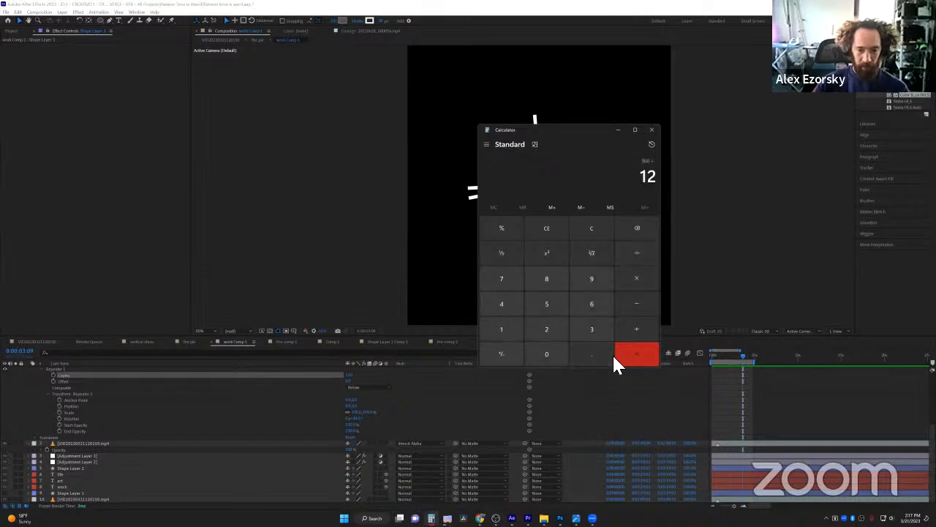
{"action": "left_click", "coordinate": [395, 426]}
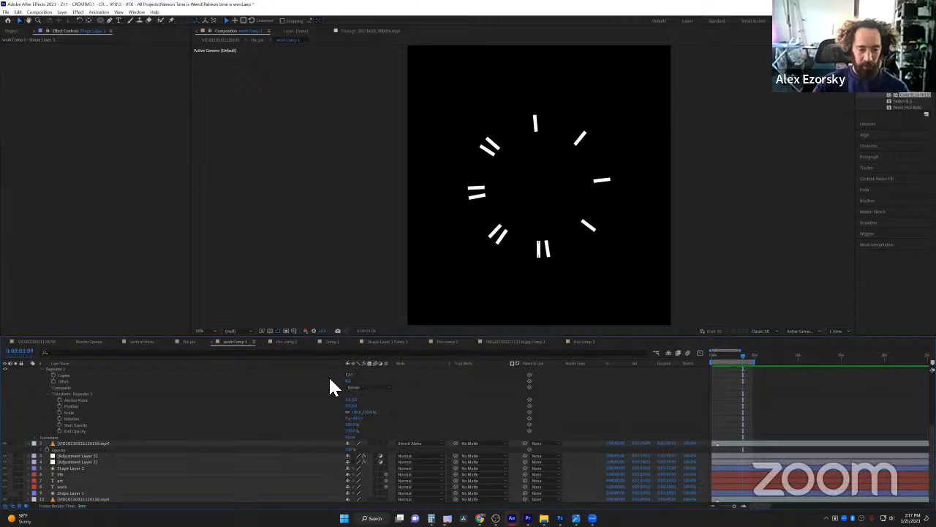
Set the Repeater's transform rotation to 12°
{"action": "left_click", "coordinate": [355, 417]}
{"action": "type", "text": "12"}
{"action": "key", "text": "Return"}
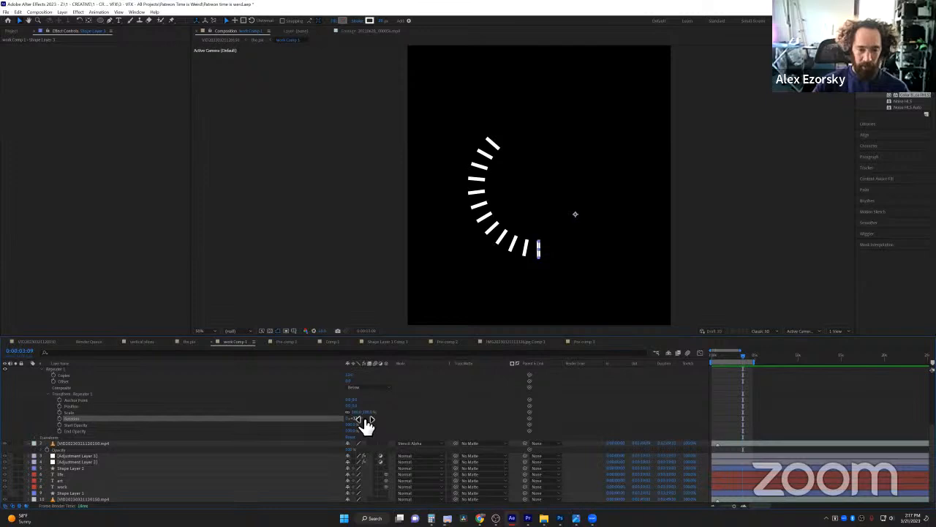
Recheck the division of 360 by 12 in Calculator and set the Repeater's transform rotation to 30°
{"action": "key", "text": "alt+Tab"}
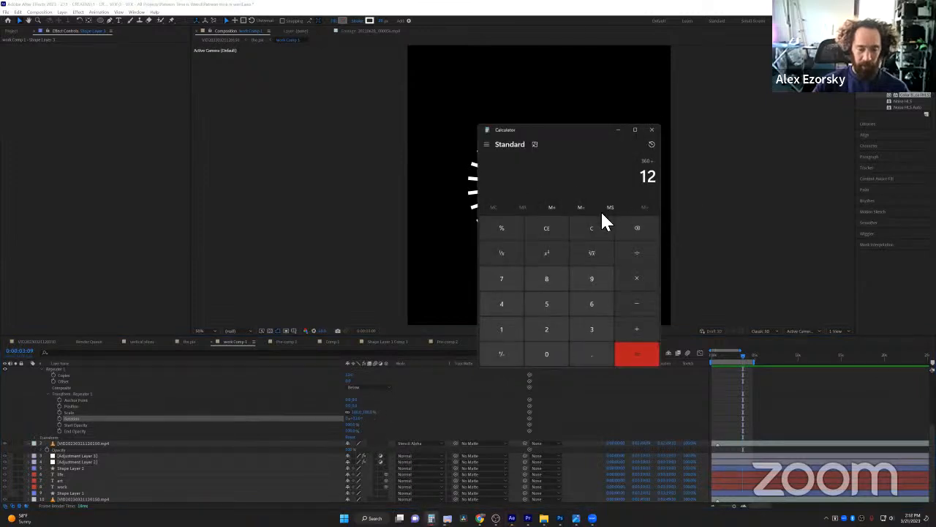
{"action": "left_click", "coordinate": [329, 417]}
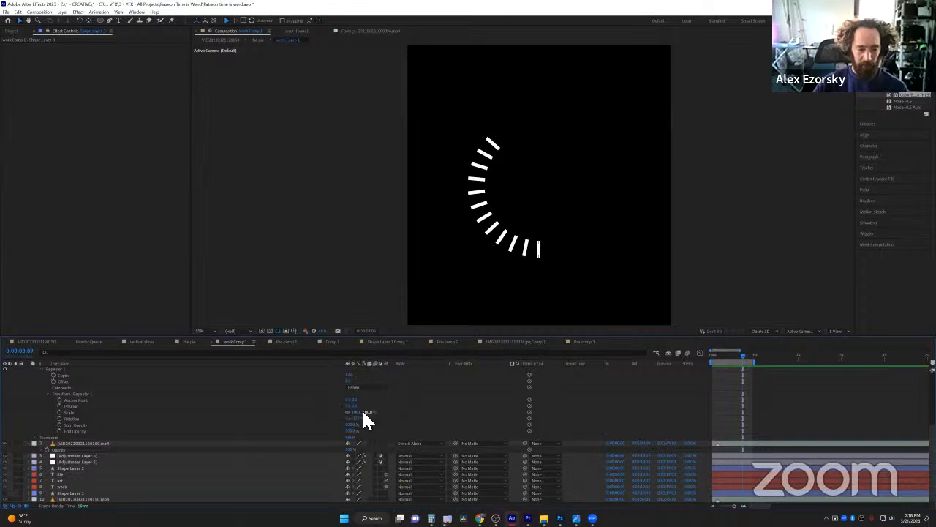
{"action": "left_click_drag", "start_coordinate": [363, 421], "coordinate": [366, 419]}
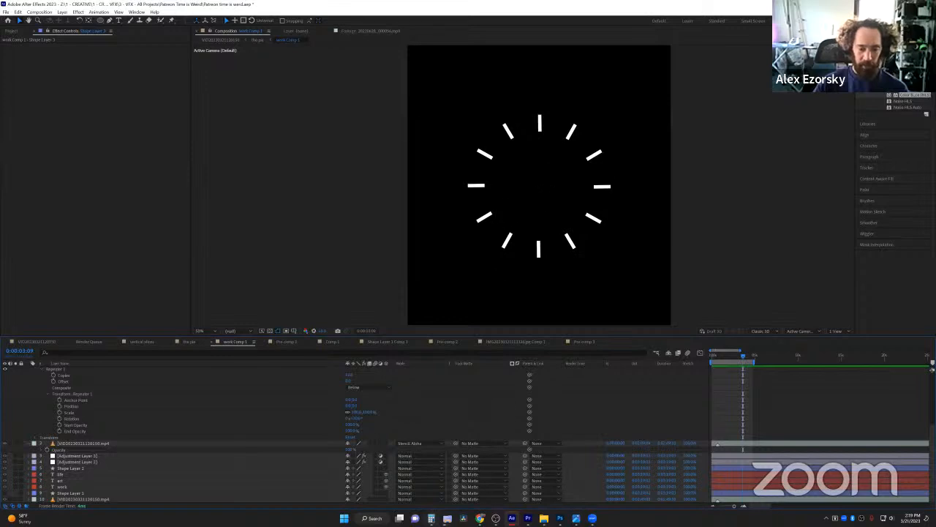
Check the tick spacing in Calculator by multiplying 30 by 12
{"action": "left_click", "coordinate": [431, 517]}
{"action": "left_click", "coordinate": [583, 225]}
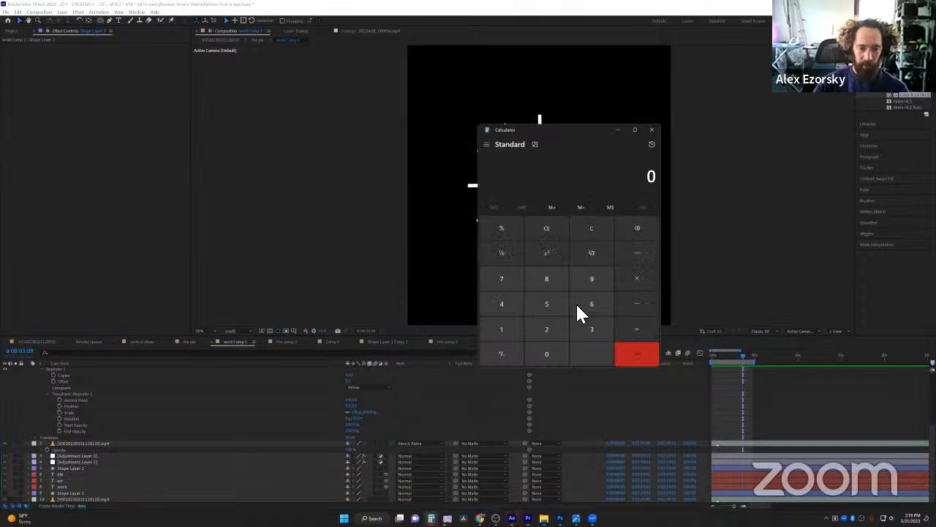
{"action": "left_click", "coordinate": [585, 331]}
{"action": "left_click", "coordinate": [550, 350]}
{"action": "left_click", "coordinate": [624, 285]}
{"action": "left_click", "coordinate": [499, 336]}
{"action": "left_click", "coordinate": [541, 335]}
{"action": "left_click", "coordinate": [629, 355]}
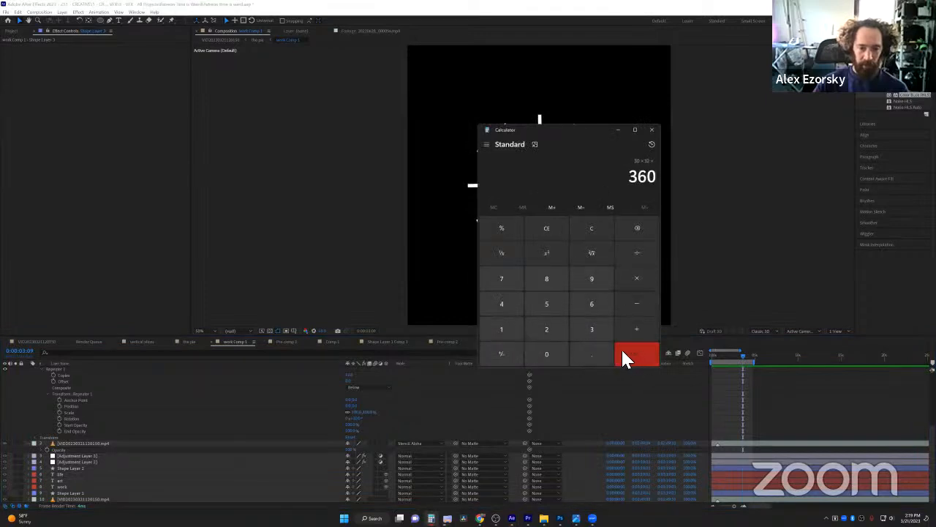
Clear Calculator, divide 360 by 12, and return to the After Effects composition
{"action": "left_click", "coordinate": [604, 233]}
{"action": "left_click", "coordinate": [594, 322]}
{"action": "left_click", "coordinate": [593, 311]}
{"action": "left_click", "coordinate": [556, 347]}
{"action": "left_click", "coordinate": [645, 250]}
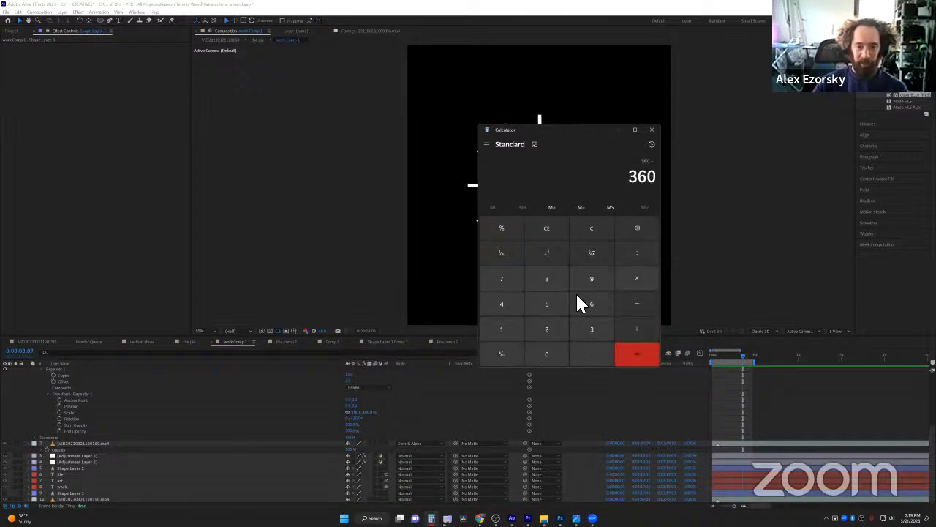
{"action": "left_click", "coordinate": [505, 330]}
{"action": "left_click", "coordinate": [548, 330]}
{"action": "left_click", "coordinate": [637, 358]}
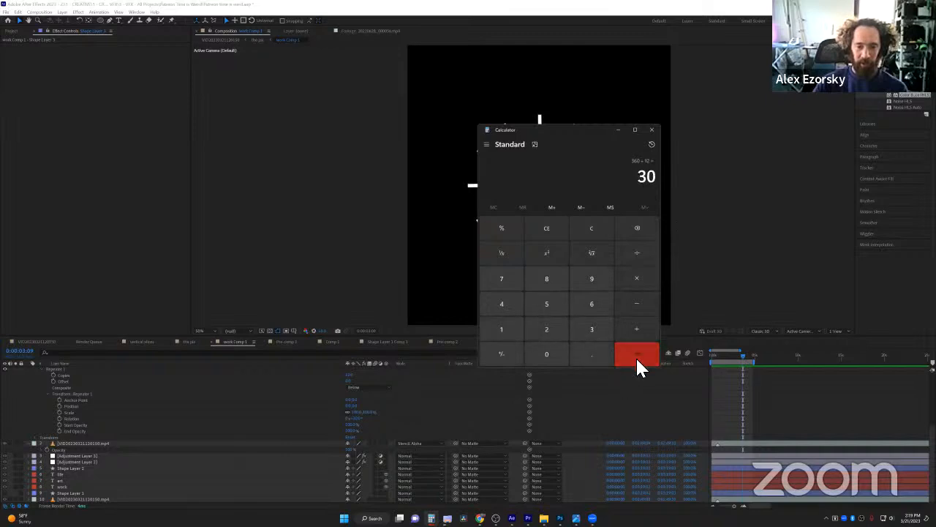
{"action": "left_click", "coordinate": [580, 226]}
{"action": "left_click", "coordinate": [405, 433]}
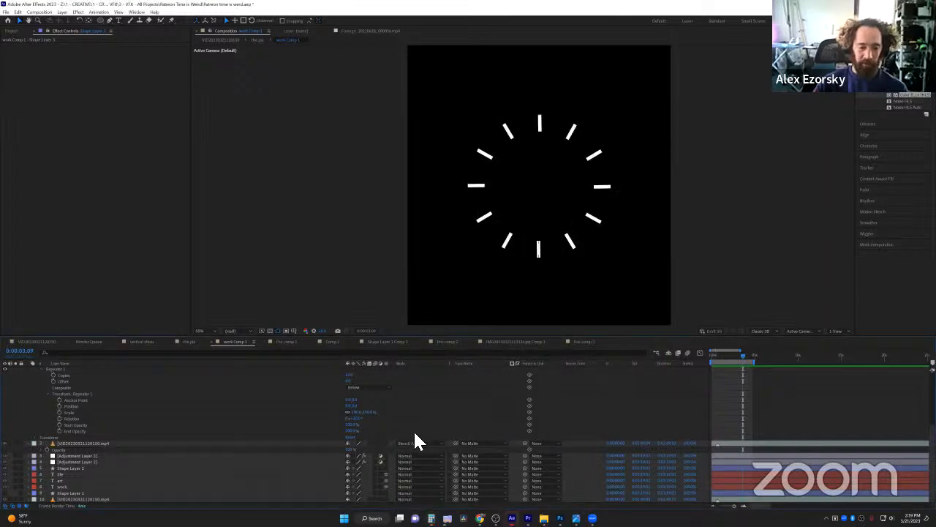
Make the tick-mark shape layer 3D and move its anchor point to the center of the tick ring
{"action": "scroll", "coordinate": [414, 433], "scroll_direction": "up", "scroll_amount": 1}
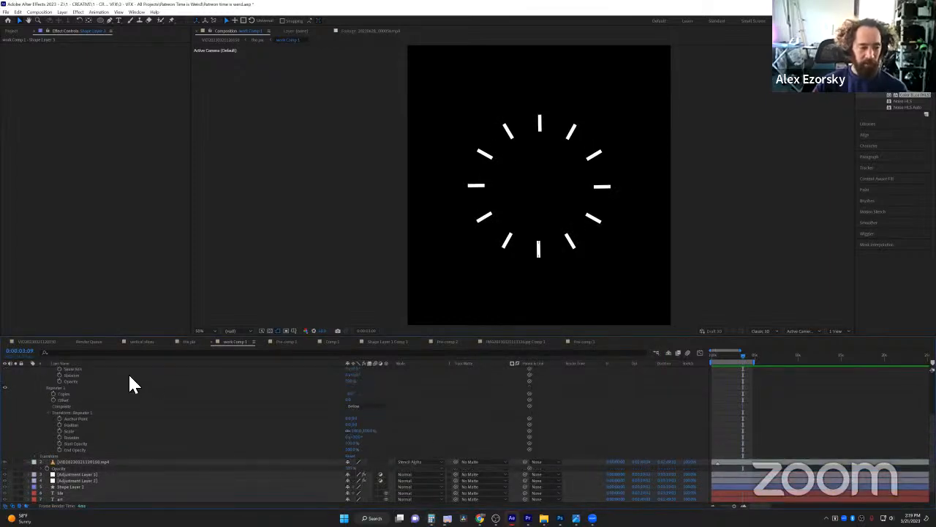
{"action": "scroll", "coordinate": [130, 372], "scroll_direction": "up", "scroll_amount": 4}
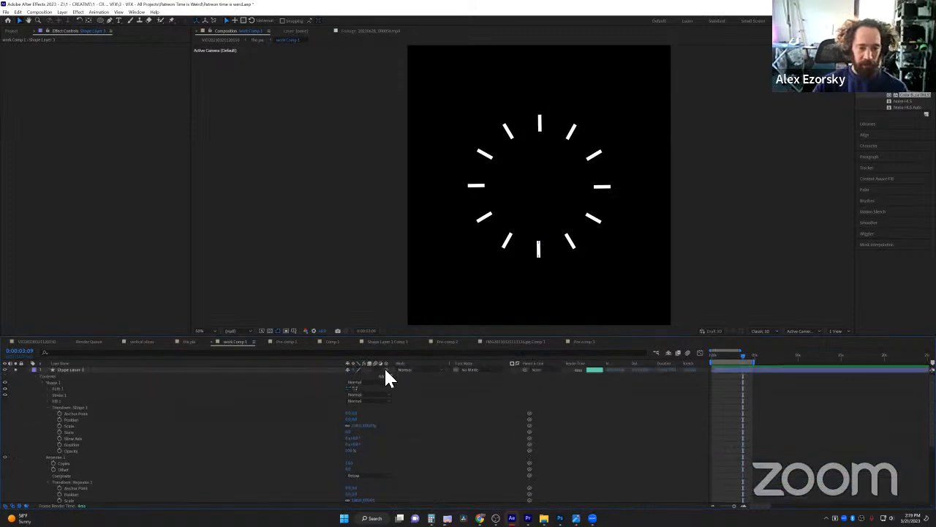
{"action": "left_click", "coordinate": [51, 369]}
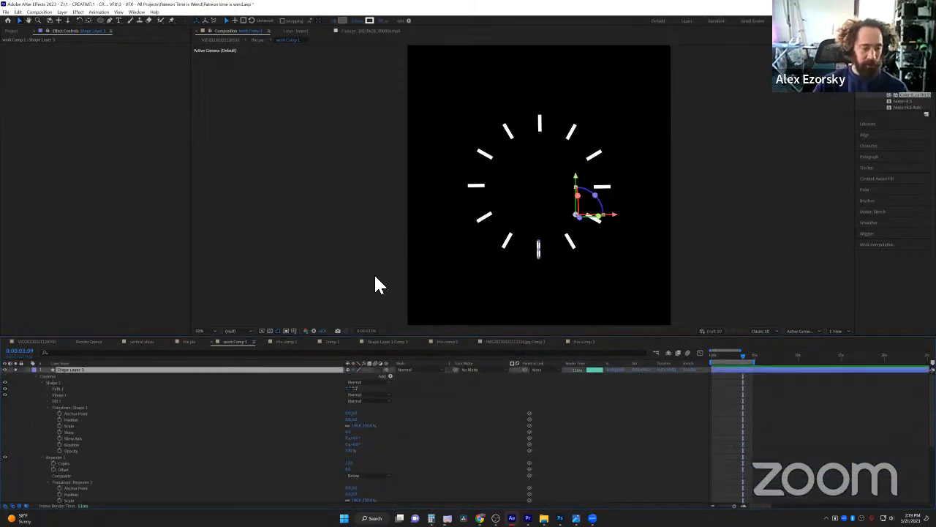
{"action": "key", "text": "ctrl+alt+Home"}
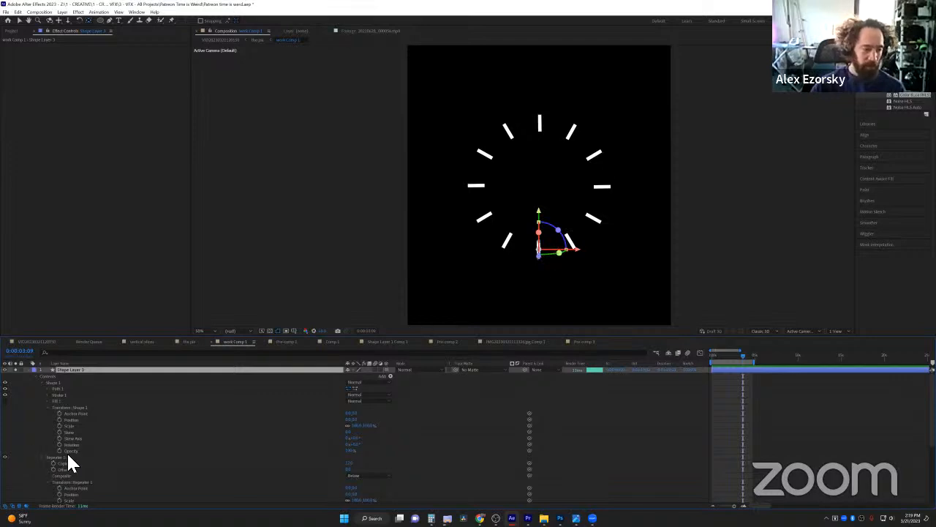
{"action": "scroll", "coordinate": [70, 455], "scroll_direction": "down", "scroll_amount": 5}
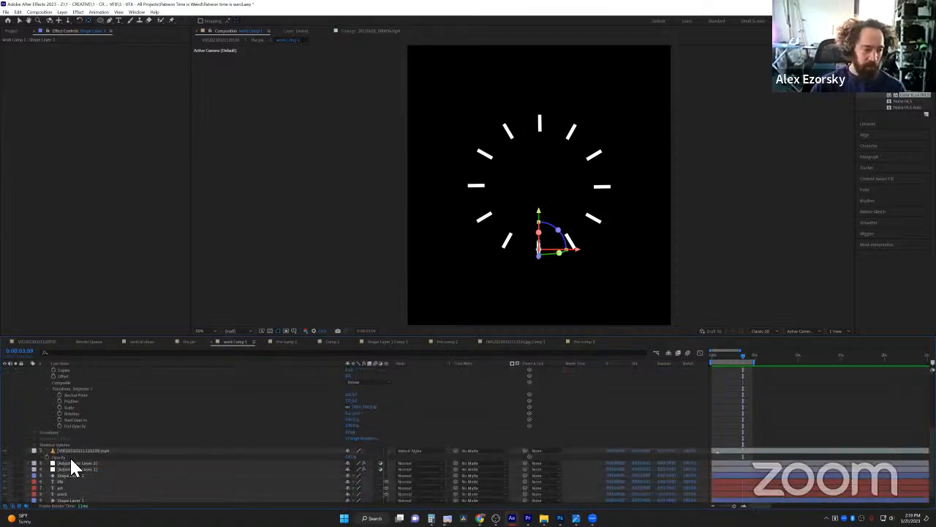
{"action": "left_click", "coordinate": [62, 433]}
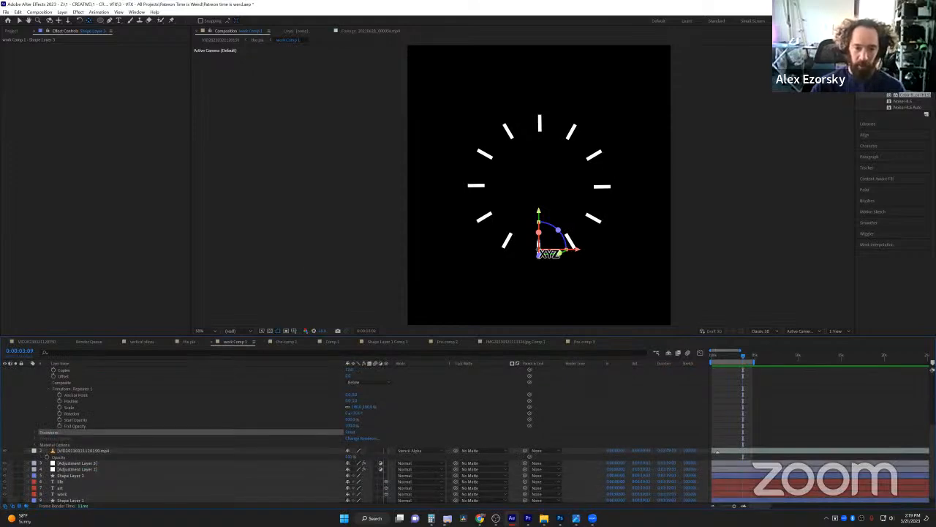
{"action": "left_click_drag", "start_coordinate": [539, 236], "coordinate": [539, 188]}
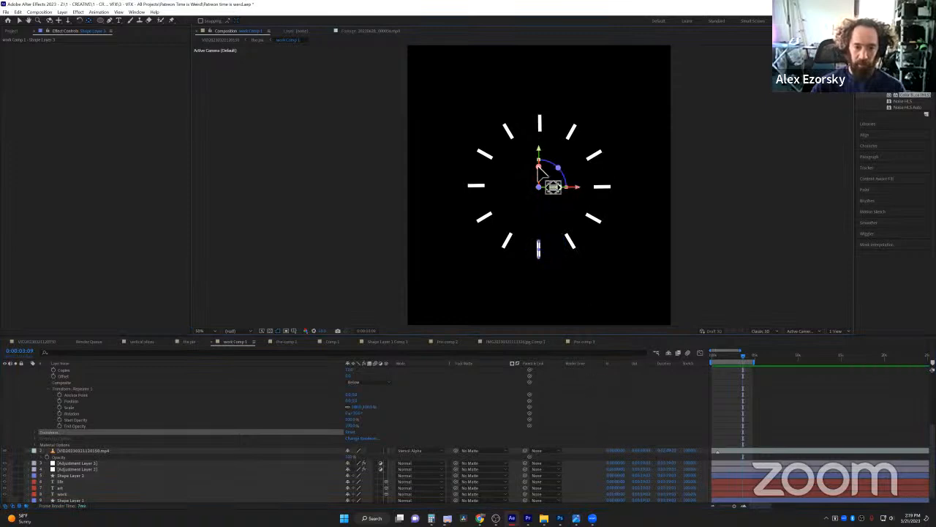
Tilt the tick ring back around its X axis to approximate the pie's perspective, then collapse and unsolo its layer
{"action": "key", "text": "v"}
{"action": "left_click_drag", "start_coordinate": [539, 167], "coordinate": [539, 147]}
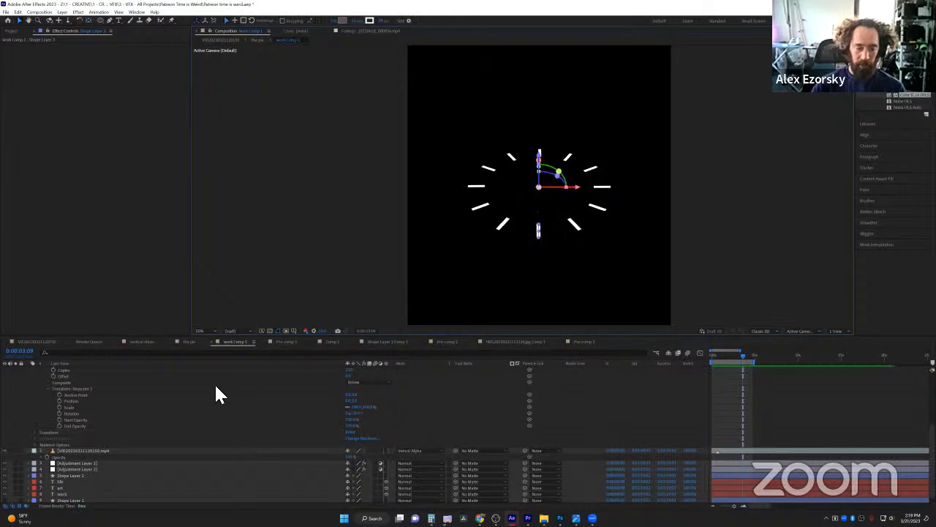
{"action": "scroll", "coordinate": [73, 399], "scroll_direction": "up", "scroll_amount": 5}
{"action": "left_click", "coordinate": [30, 369]}
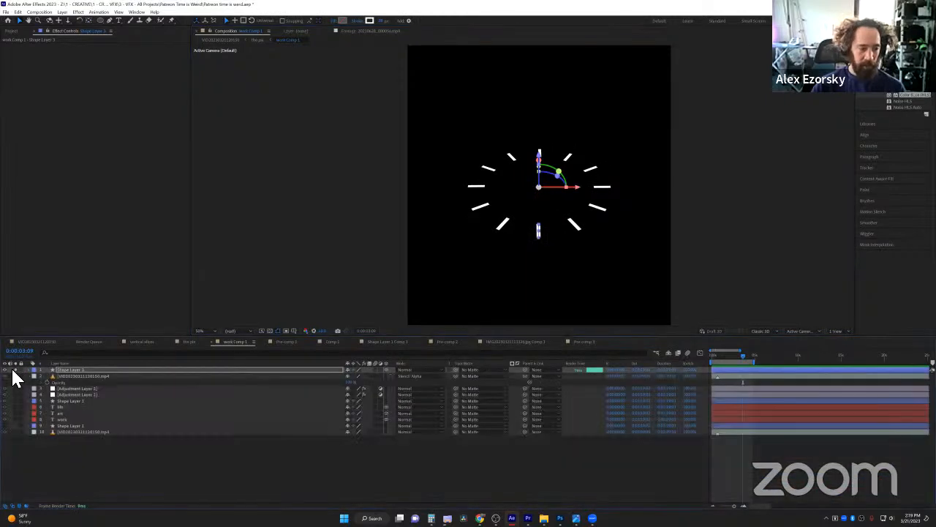
{"action": "left_click", "coordinate": [15, 369]}
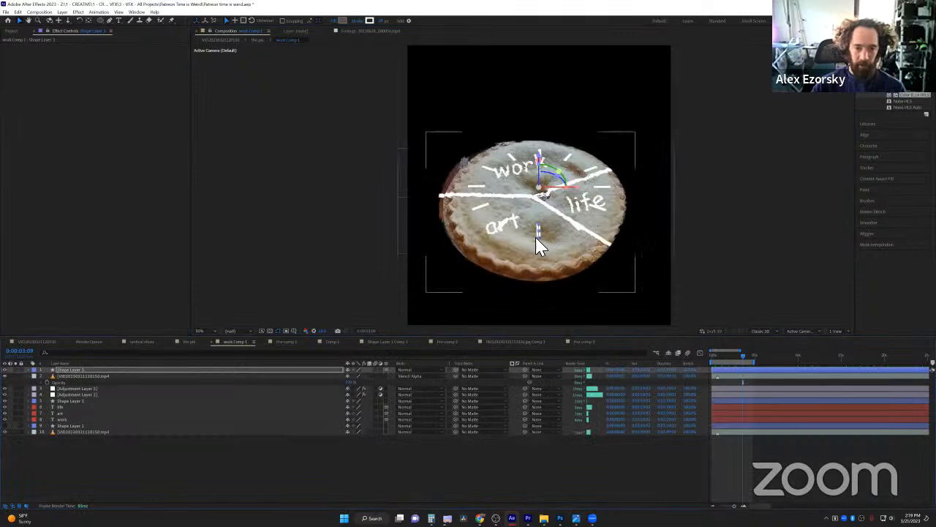
Scale the tick ring up so that its marks reach close to the pie's edge
{"action": "key", "text": "s"}
{"action": "left_click_drag", "start_coordinate": [376, 375], "coordinate": [383, 370]}
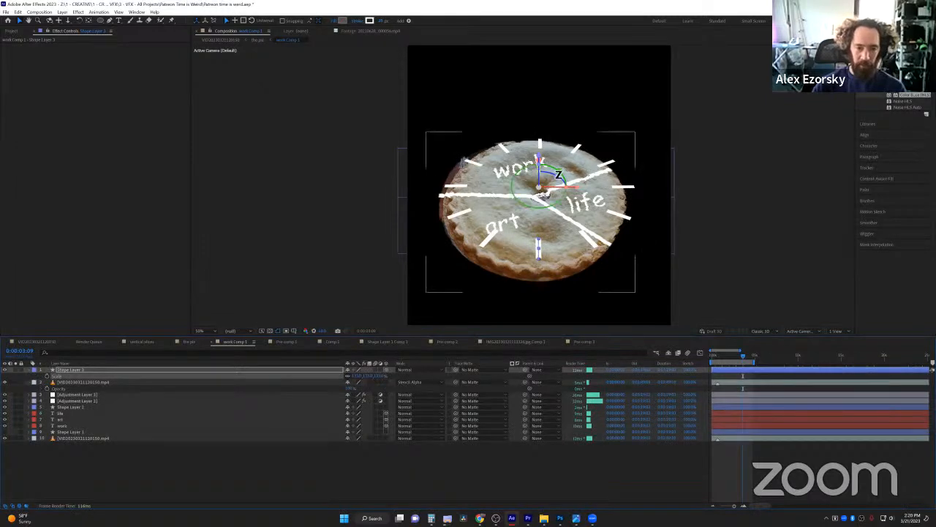
{"action": "left_click_drag", "start_coordinate": [541, 162], "coordinate": [543, 177]}
{"action": "key", "text": "ctrl+z"}
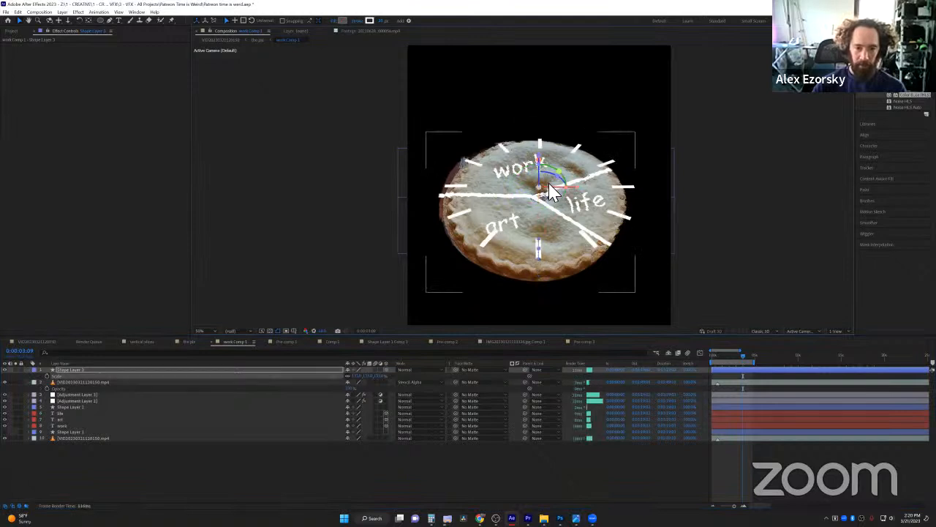
Center the tick ring on the pie and fine-tune its size and placement so the marks sit just inside the crust
{"action": "left_click_drag", "start_coordinate": [545, 196], "coordinate": [542, 195]}
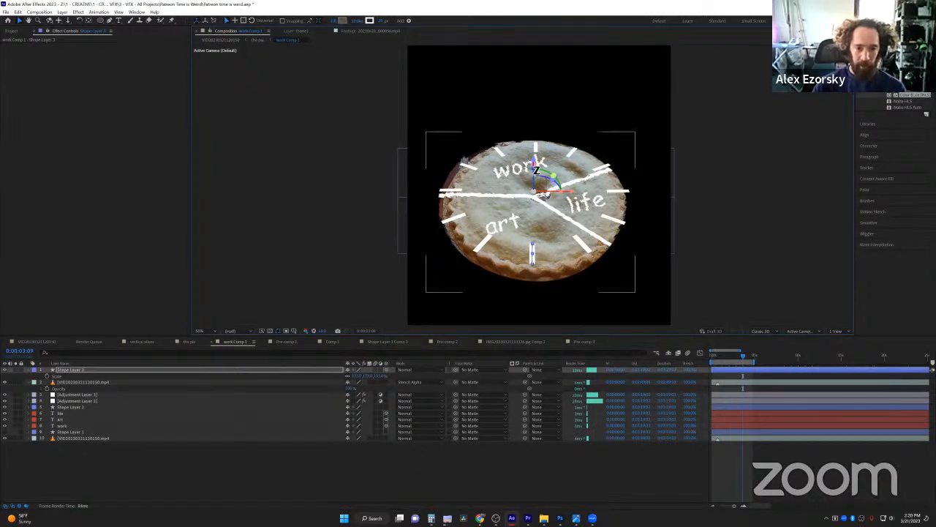
{"action": "left_click_drag", "start_coordinate": [536, 167], "coordinate": [536, 169]}
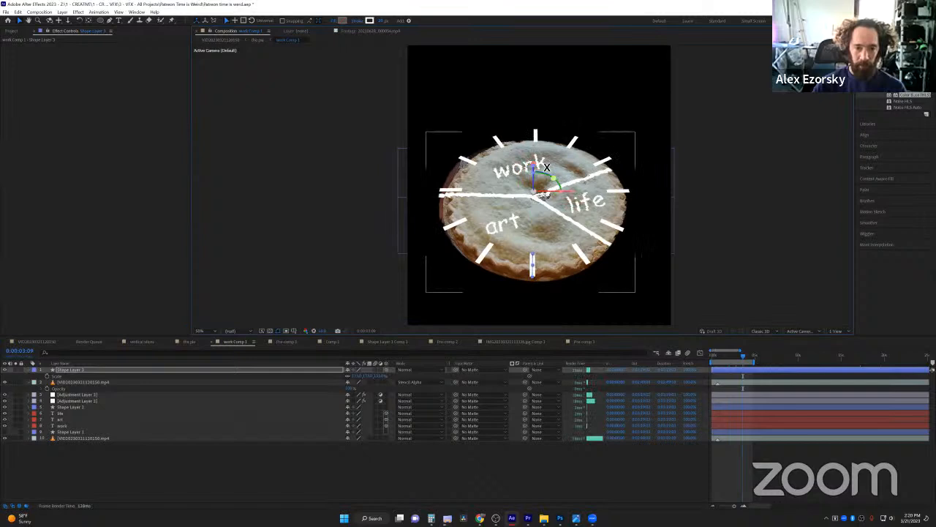
{"action": "left_click_drag", "start_coordinate": [373, 376], "coordinate": [339, 384]}
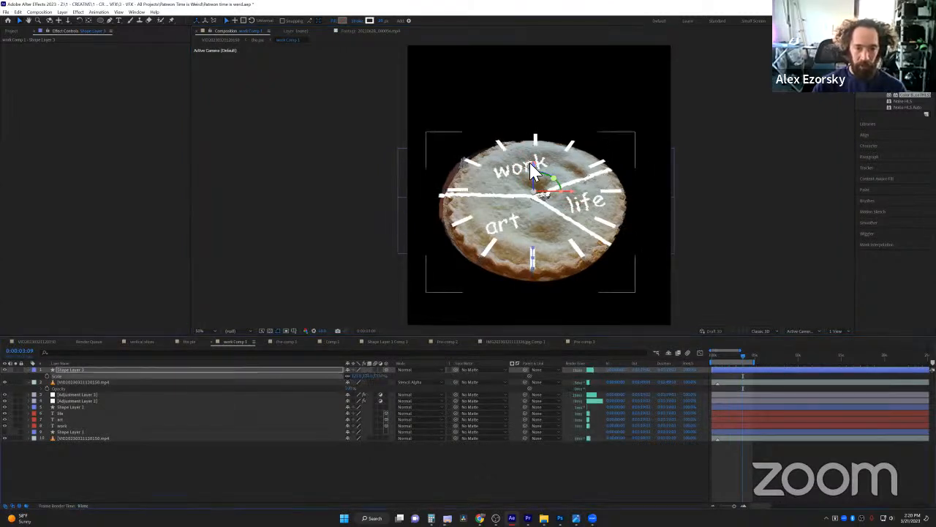
{"action": "left_click_drag", "start_coordinate": [535, 172], "coordinate": [538, 165]}
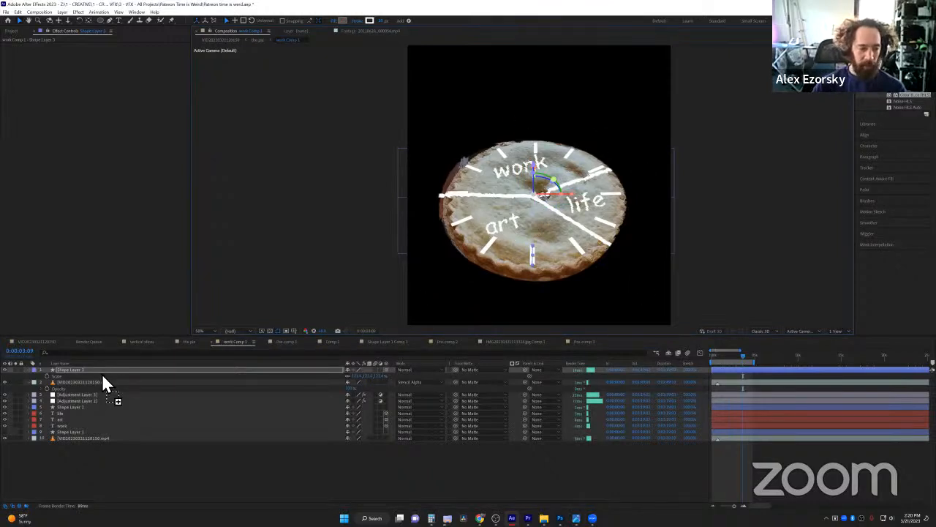
Move the tick-mark layer beneath both adjustment layers so it receives the carved effect
{"action": "key", "text": "ctrl+bracketleft"}
{"action": "key", "text": "ctrl+bracketleft"}
{"action": "key", "text": "ctrl+bracketleft"}
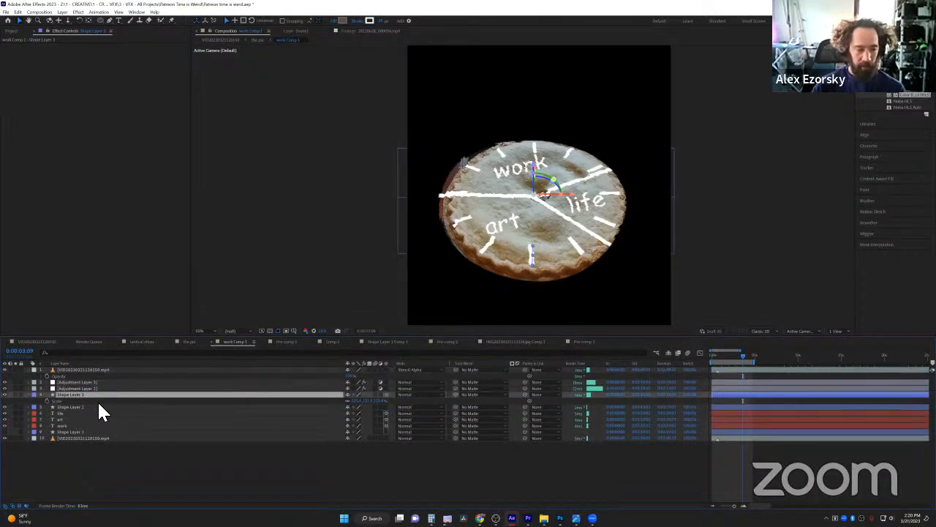
Reset the tick layer's Orientation to 0 and recreate its tilt with X Rotation instead
{"action": "key", "text": "r"}
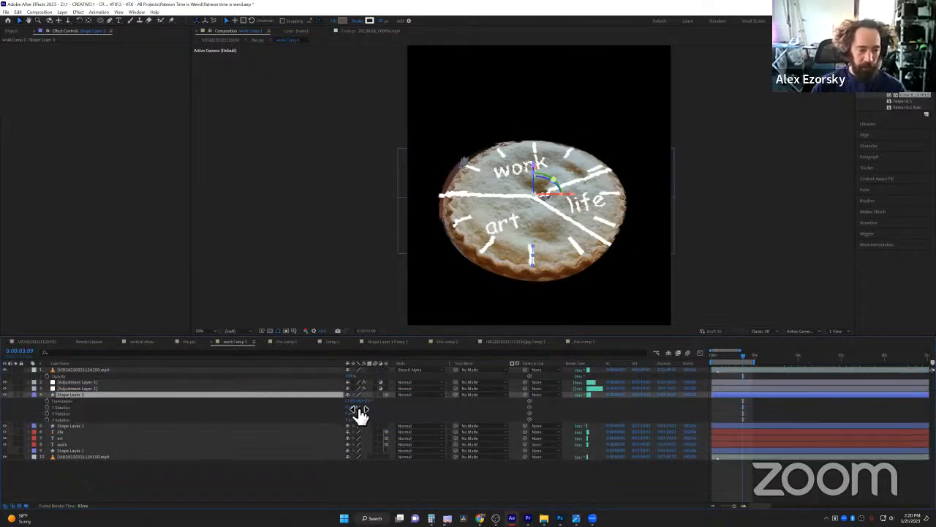
{"action": "left_click", "coordinate": [76, 401]}
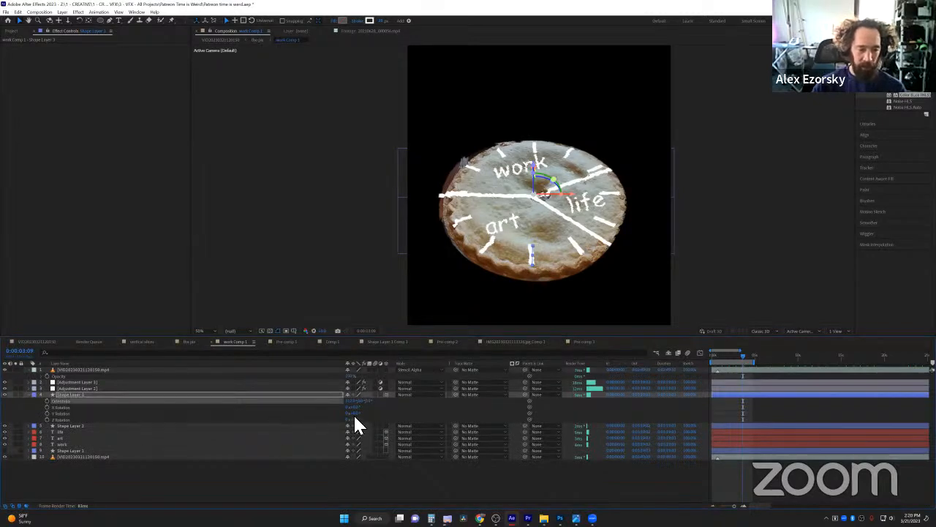
{"action": "mouse_move", "coordinate": [360, 414]}
{"action": "left_mouse_down"}
{"action": "mouse_move", "coordinate": [383, 414]}
{"action": "mouse_move", "coordinate": [359, 415]}
{"action": "left_mouse_up"}
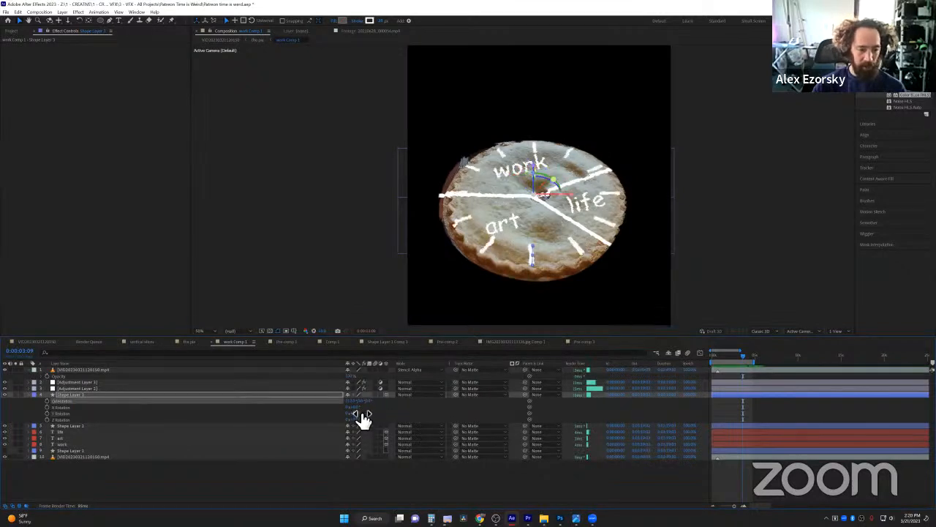
{"action": "left_click", "coordinate": [352, 402]}
{"action": "type", "text": "0"}
{"action": "left_click", "coordinate": [380, 415]}
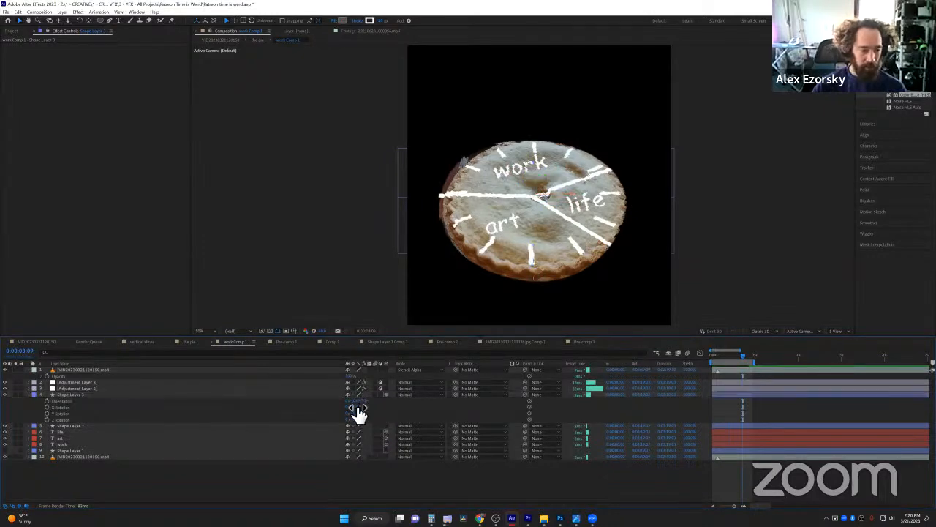
{"action": "left_click", "coordinate": [358, 407]}
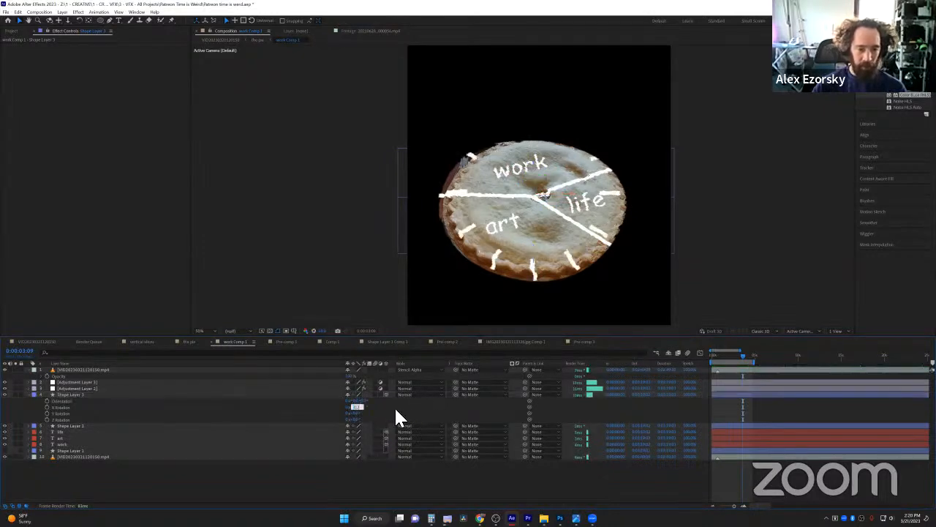
{"action": "key", "text": "Return"}
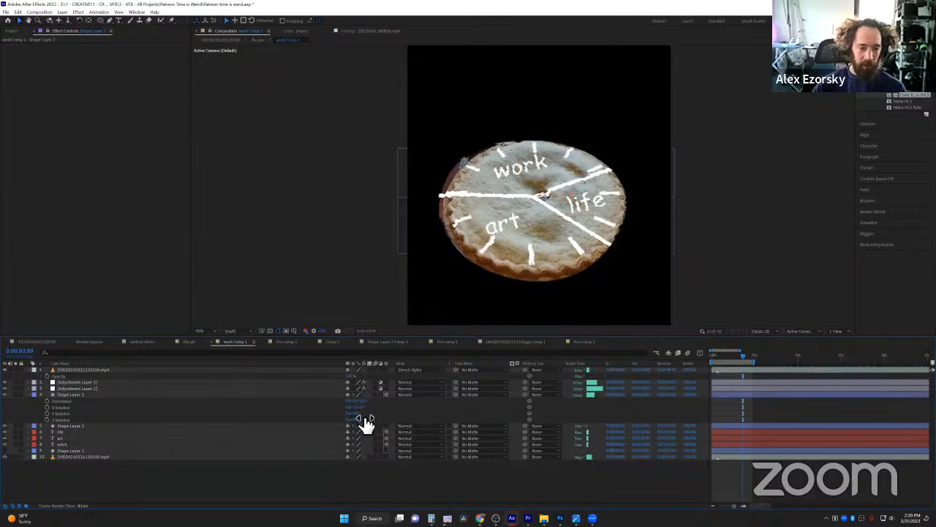
Try spinning the tick ring with its rotation values to find the axis that turns it in the pie's plane
{"action": "left_click_drag", "start_coordinate": [359, 414], "coordinate": [445, 423]}
{"action": "left_click_drag", "start_coordinate": [463, 426], "coordinate": [461, 426]}
{"action": "left_click", "coordinate": [214, 417]}
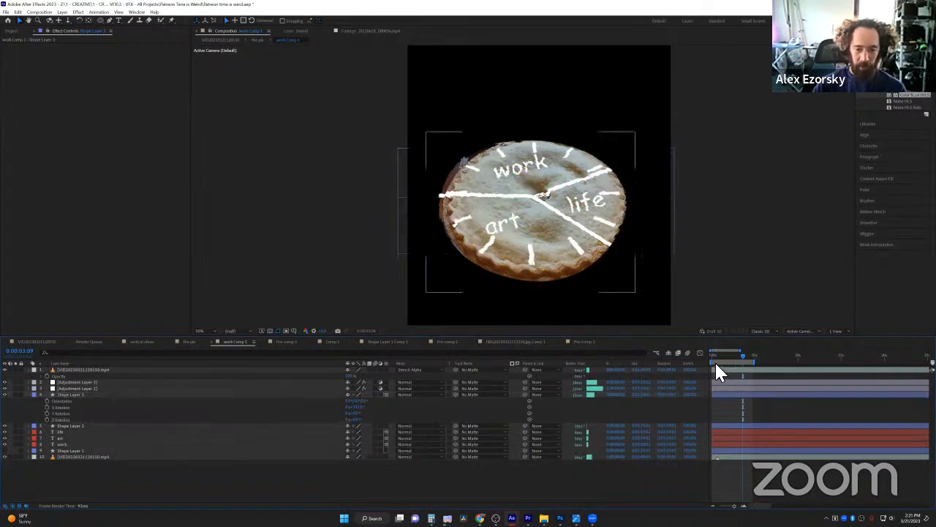
Add a Z Rotation keyframe to the tick layer at 0:00:00:00
{"action": "left_click_drag", "start_coordinate": [719, 354], "coordinate": [714, 355]}
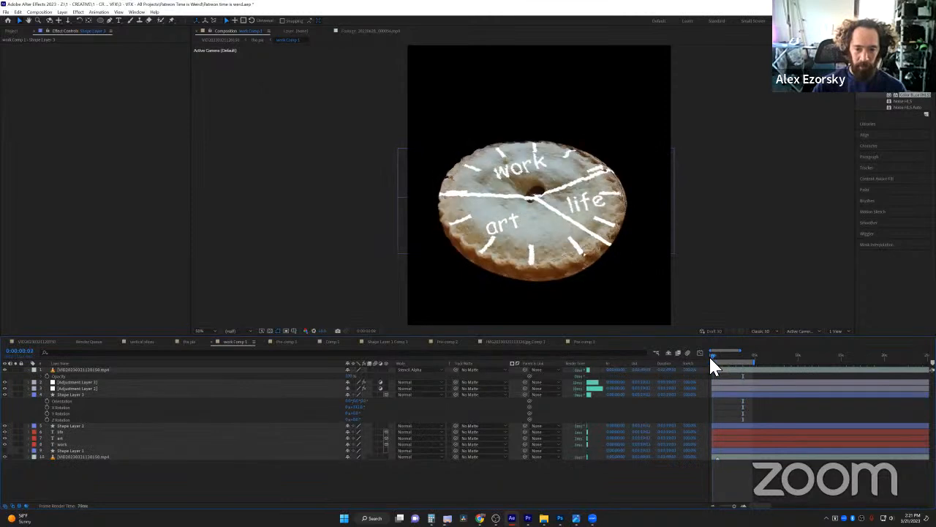
{"action": "left_click_drag", "start_coordinate": [712, 355], "coordinate": [706, 356]}
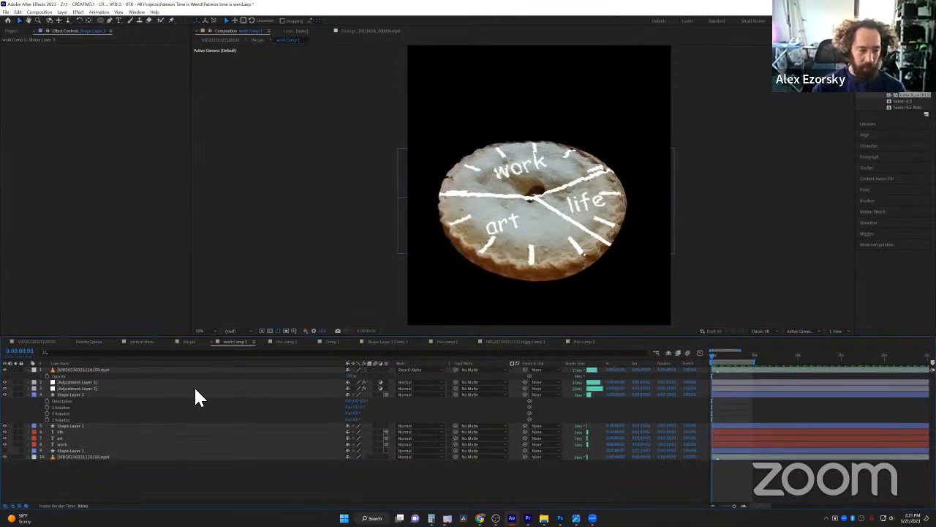
{"action": "left_click", "coordinate": [57, 419]}
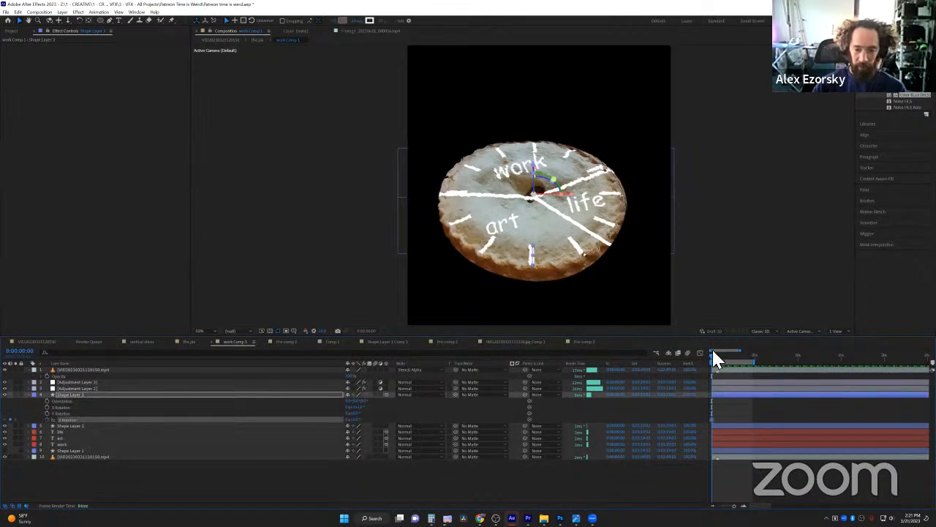
Zoom in on the pie and scrub through its opening rotation to compare its movement with the static tick ring
{"action": "left_click_drag", "start_coordinate": [712, 357], "coordinate": [707, 355]}
{"action": "scroll", "coordinate": [512, 272], "scroll_direction": "up", "scroll_amount": 1}
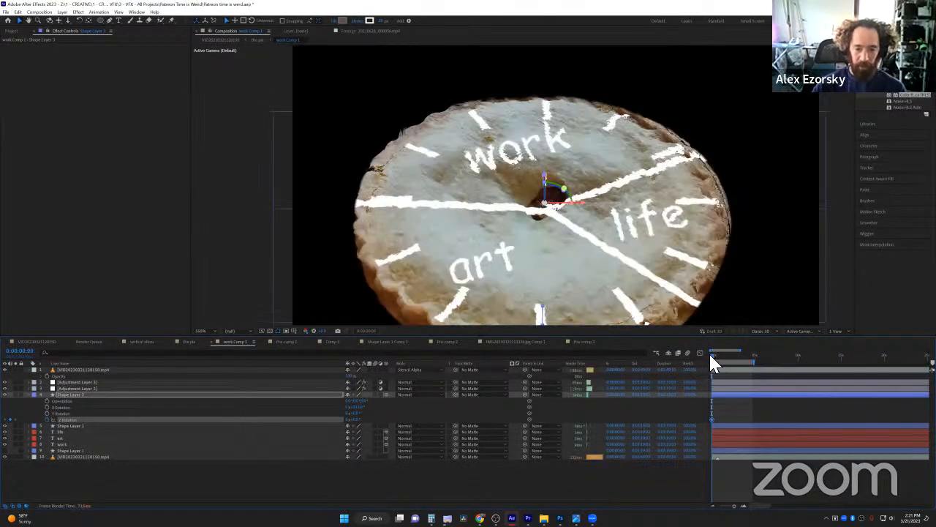
{"action": "left_click_drag", "start_coordinate": [712, 355], "coordinate": [718, 355]}
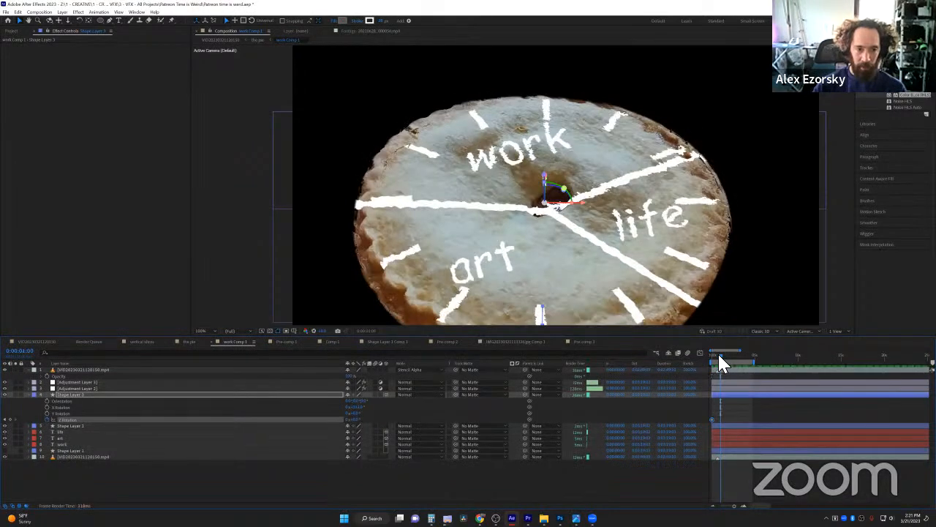
{"action": "key", "text": "space"}
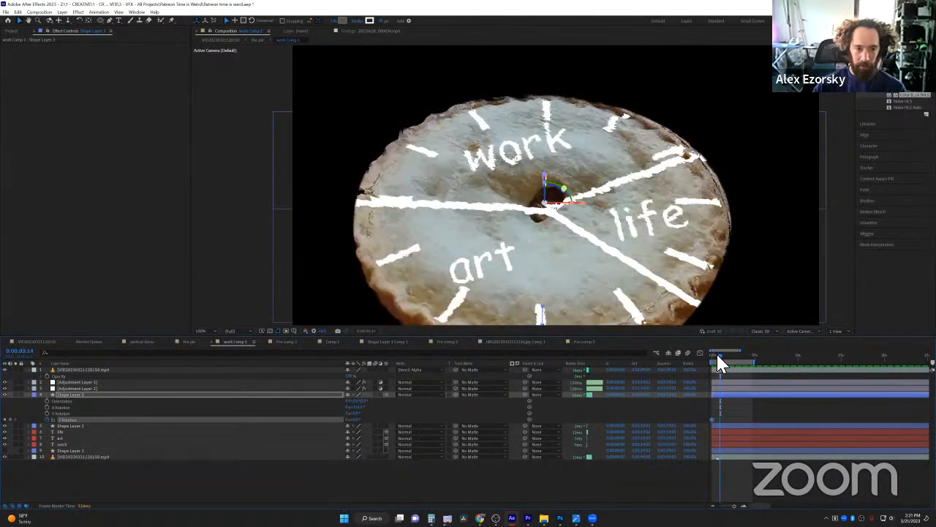
Set Shape Layer 3's Z Rotation to 360 degrees at 0:00:01:00 to add the second rotation keyframe
{"action": "key", "text": "space"}
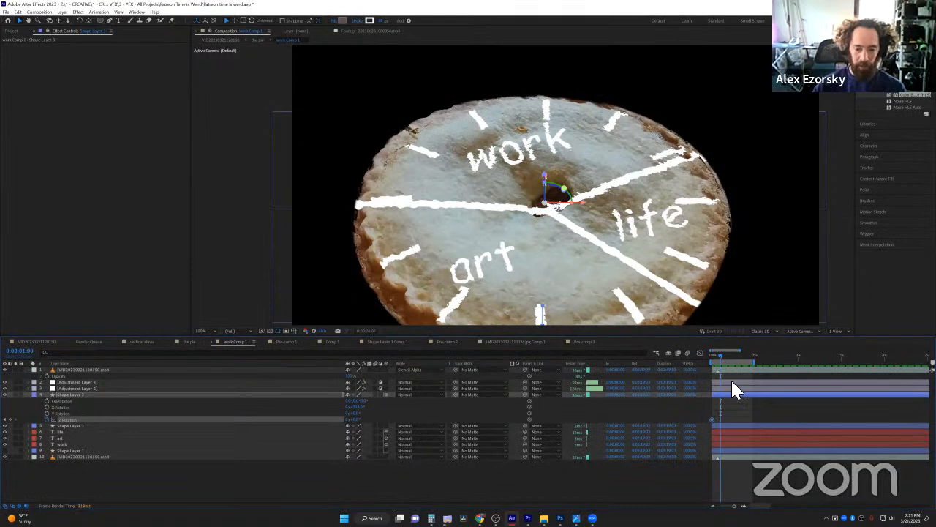
{"action": "left_click", "coordinate": [355, 420]}
{"action": "type", "text": "360"}
{"action": "key", "text": "Return"}
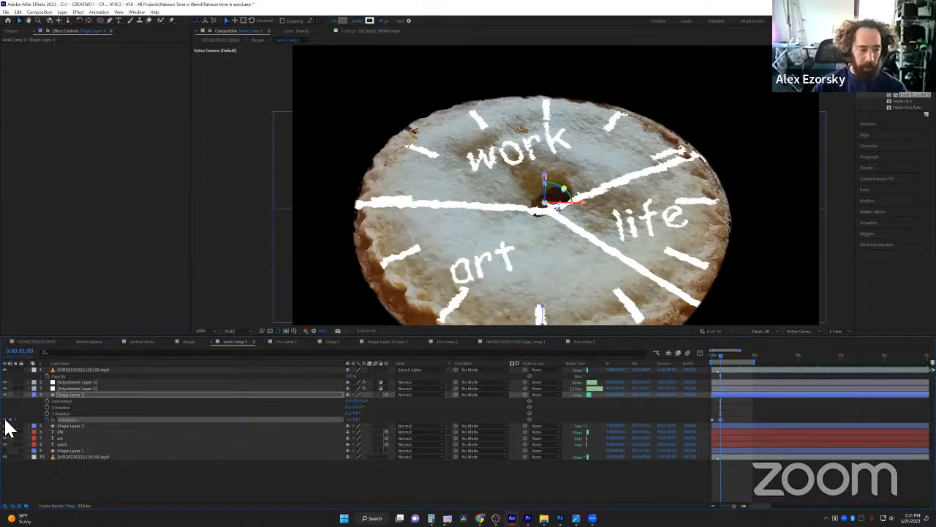
Add the expression loopOut("cycle") to Shape Layer 3's Z Rotation
{"action": "left_click", "coordinate": [48, 421], "text": "alt"}
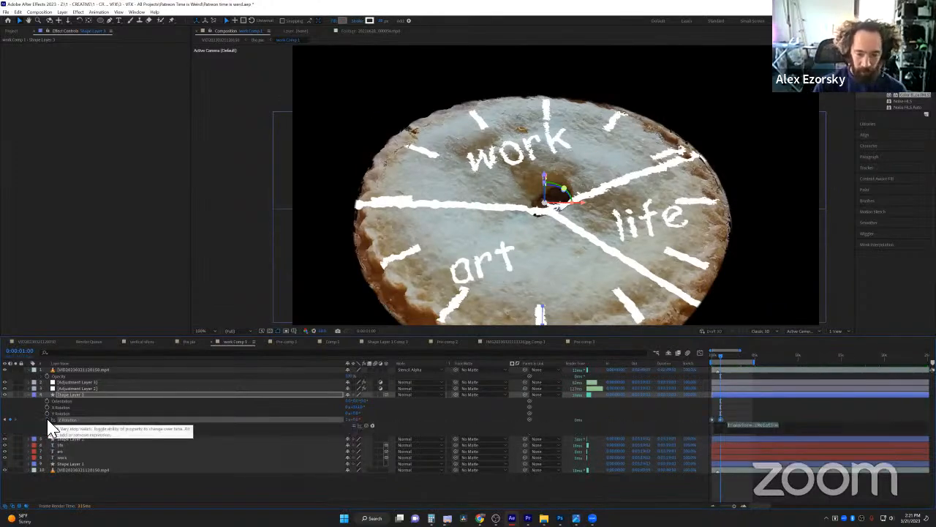
{"action": "type", "text": "loop"}
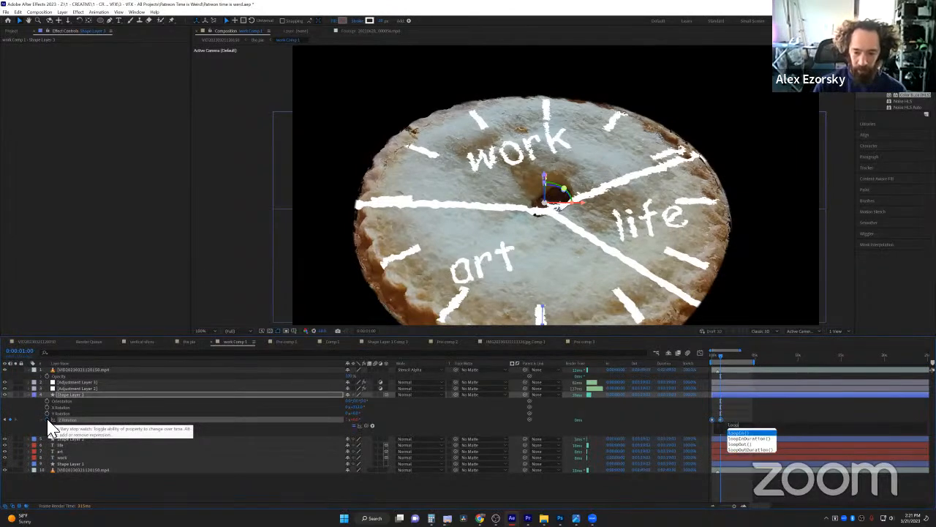
{"action": "key", "text": "Down"}
{"action": "key", "text": "Down"}
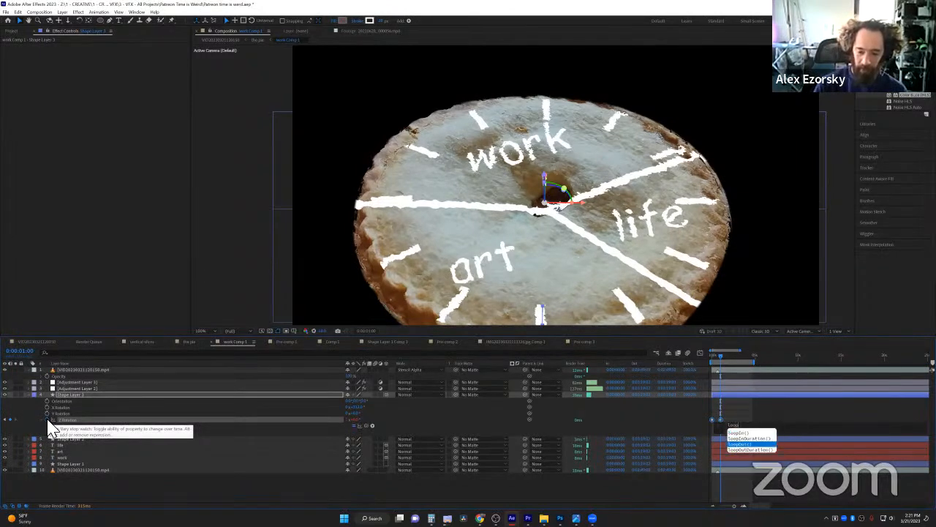
{"action": "key", "text": "Return"}
{"action": "type", "text": "\"cycl"}
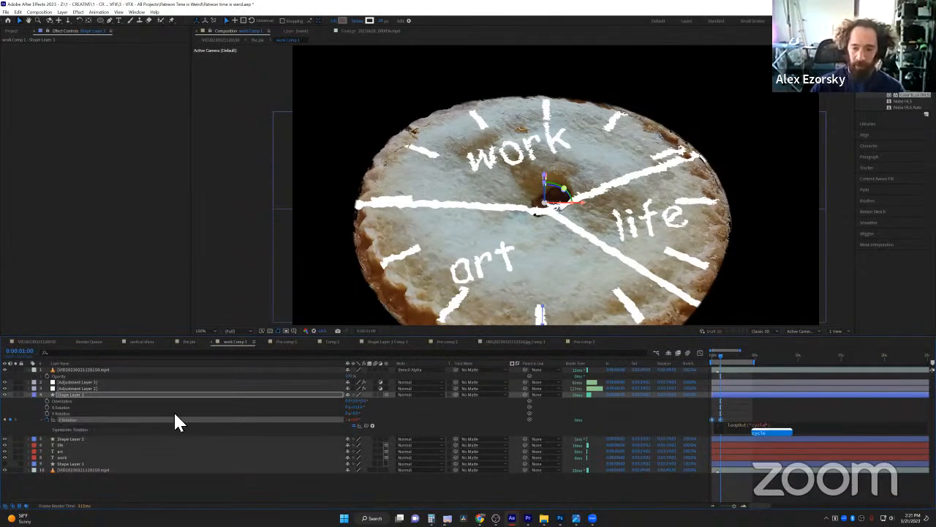
{"action": "left_click", "coordinate": [761, 422]}
Preview the looping tick-mark rotation in work Comp 1 and in the parent pie composition
{"action": "key", "text": "space"}
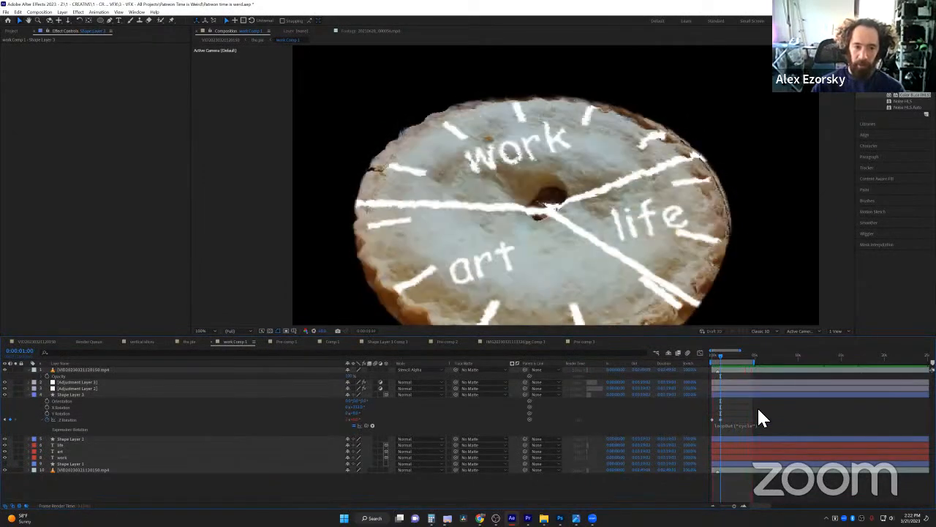
{"action": "key", "text": "space"}
{"action": "key", "text": "Tab"}
{"action": "left_click", "coordinate": [700, 416]}
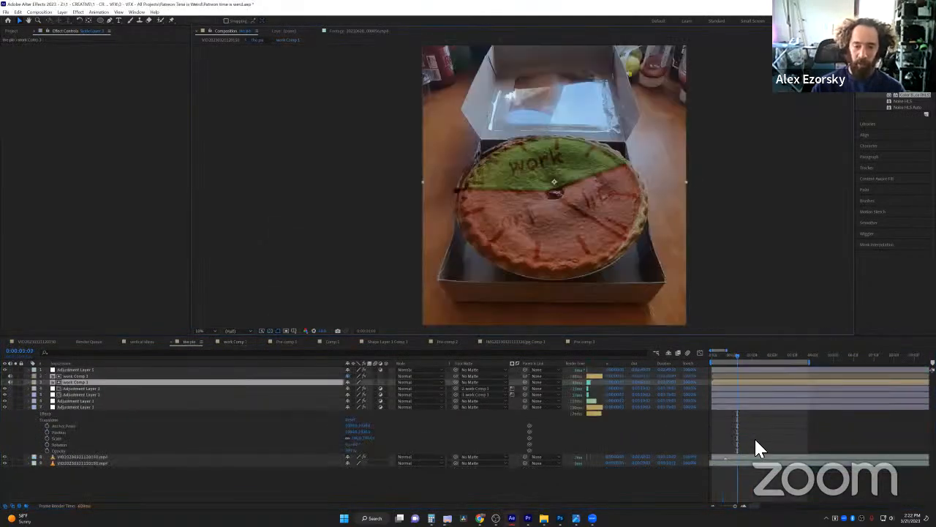
{"action": "key", "text": "space"}
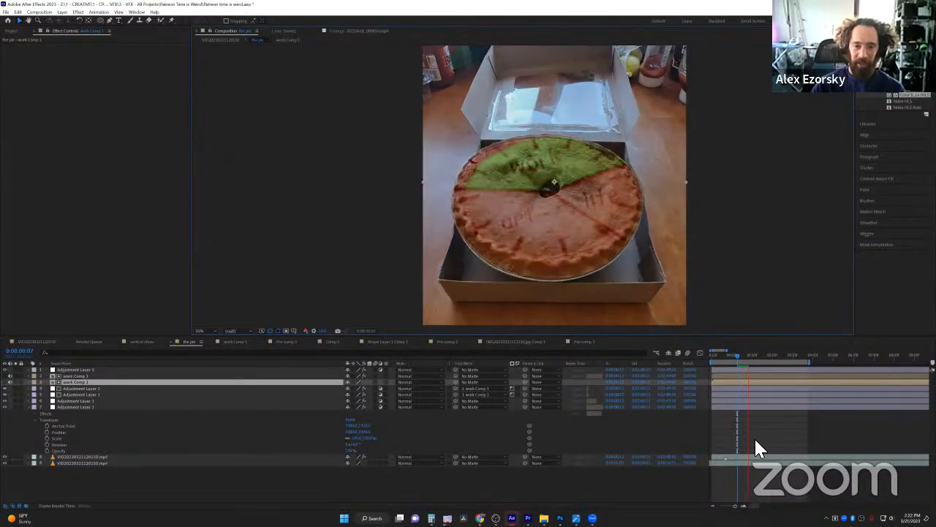
{"action": "double_click", "coordinate": [194, 380]}
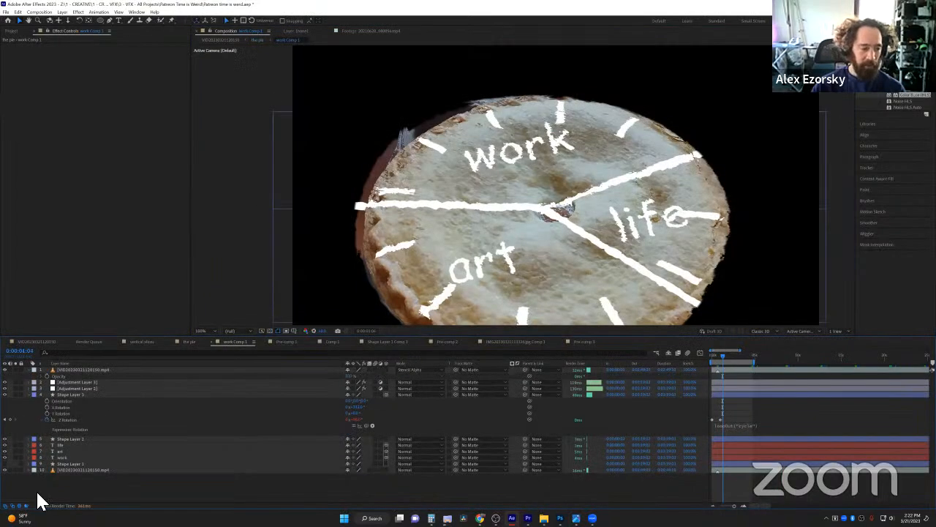
{"action": "key", "text": "Tab"}
{"action": "left_click", "coordinate": [279, 459]}
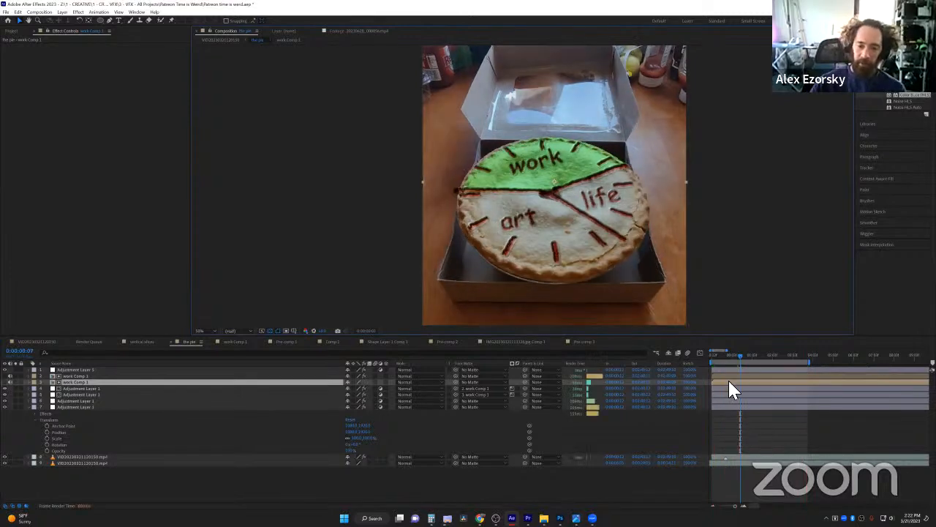
Hide the life, art and work text layers in work Comp 1
{"action": "double_click", "coordinate": [55, 382]}
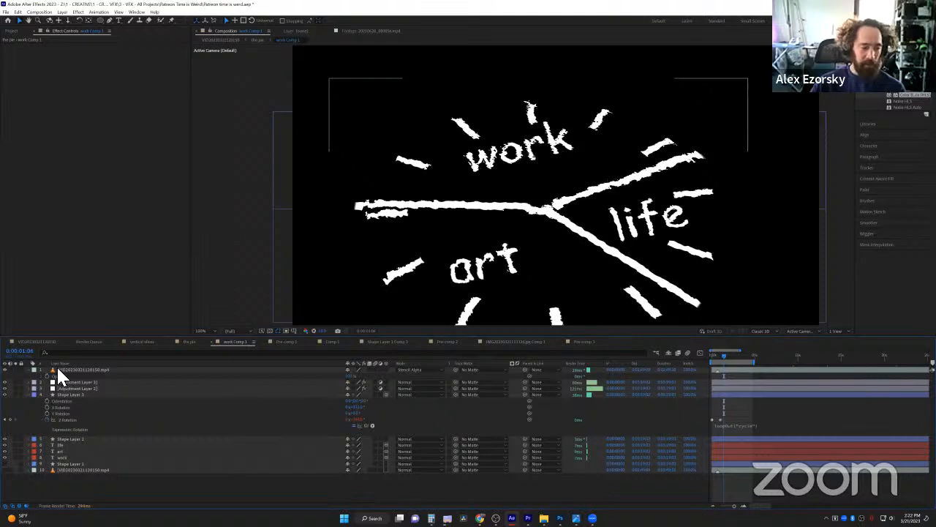
{"action": "left_click", "coordinate": [63, 445]}
{"action": "left_click", "coordinate": [62, 457], "text": "ctrl"}
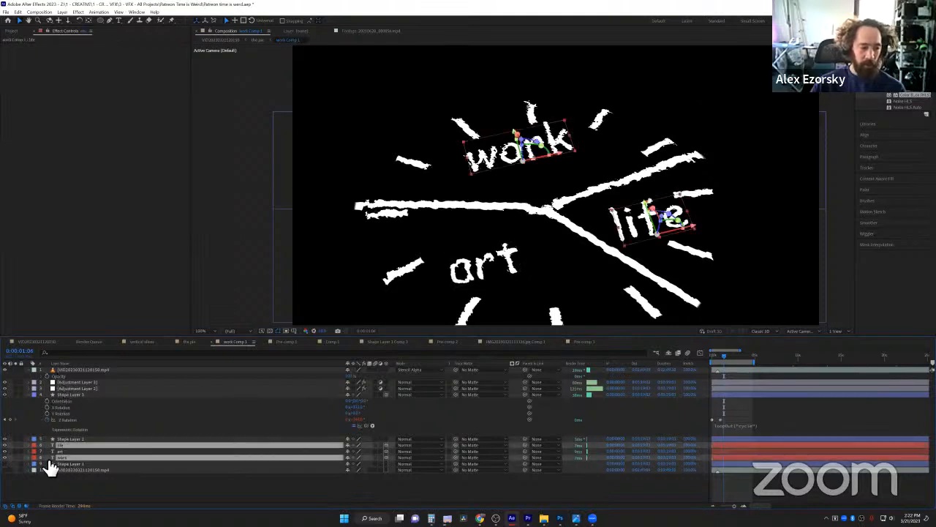
{"action": "left_click", "coordinate": [63, 451], "text": "shift"}
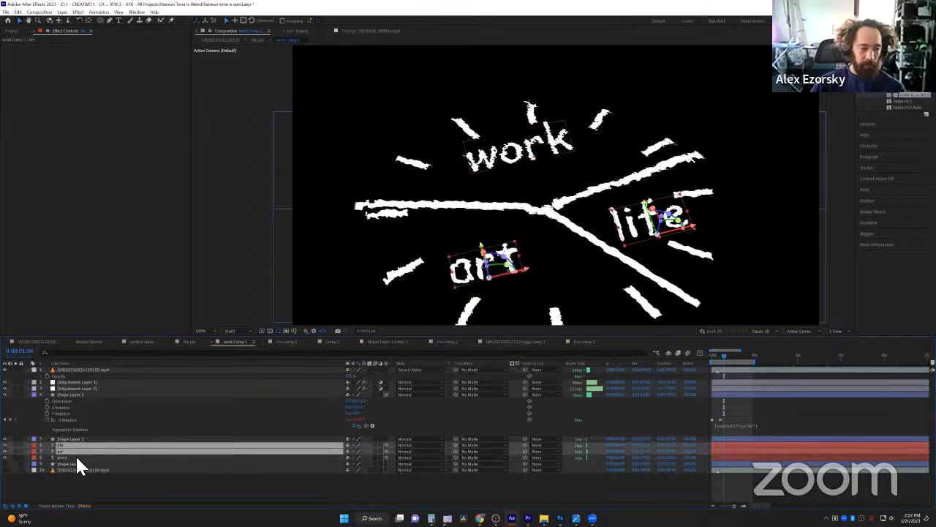
{"action": "left_click", "coordinate": [71, 457], "text": "shift"}
{"action": "left_click", "coordinate": [5, 458]}
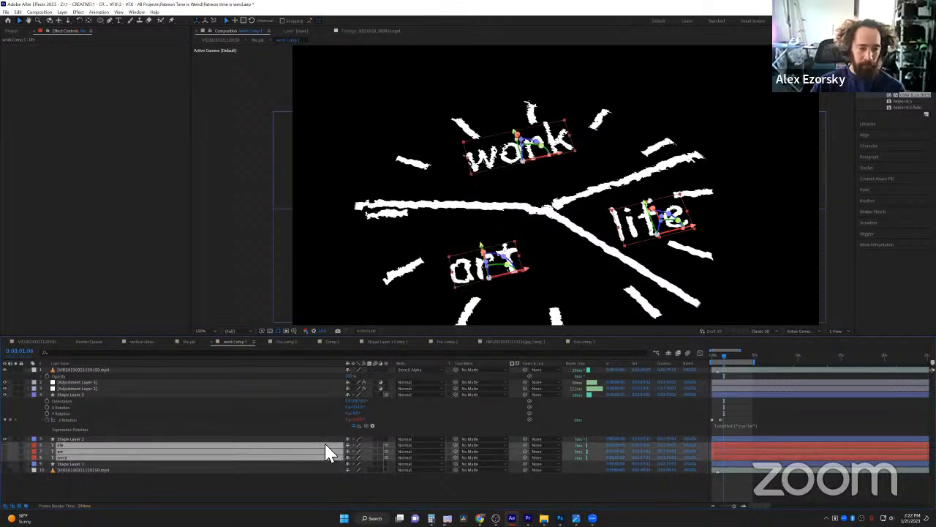
Go up through the pie composition to the main composition and preview the pie without its text
{"action": "key", "text": "Tab"}
{"action": "left_click", "coordinate": [540, 436]}
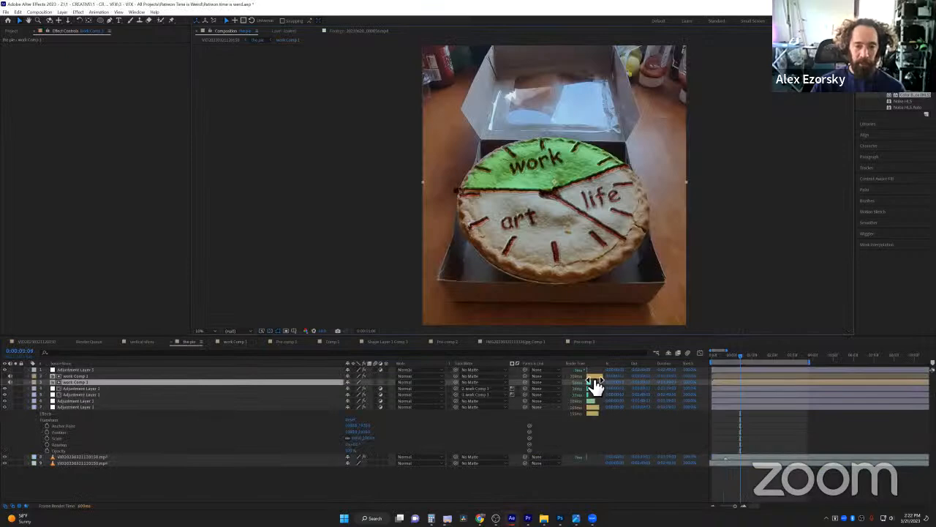
{"action": "key", "text": "Tab"}
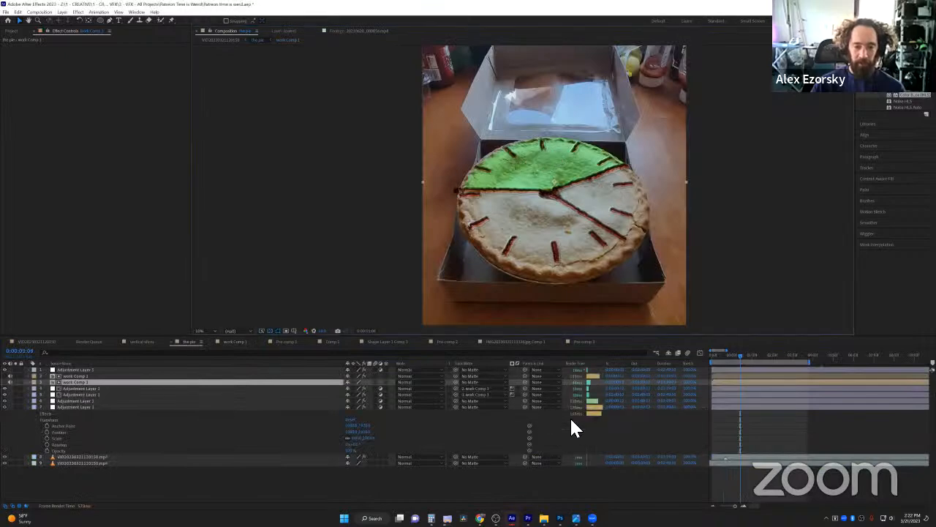
{"action": "left_click", "coordinate": [570, 417]}
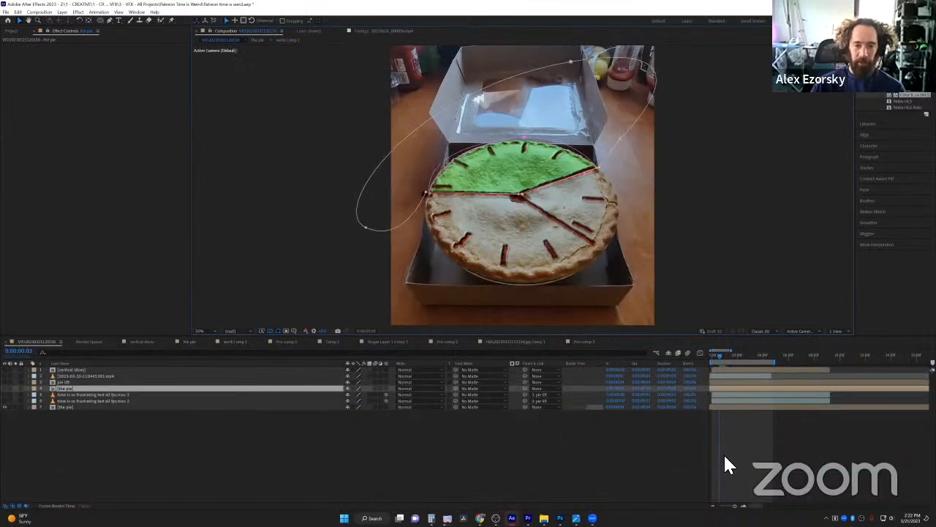
{"action": "key", "text": "space"}
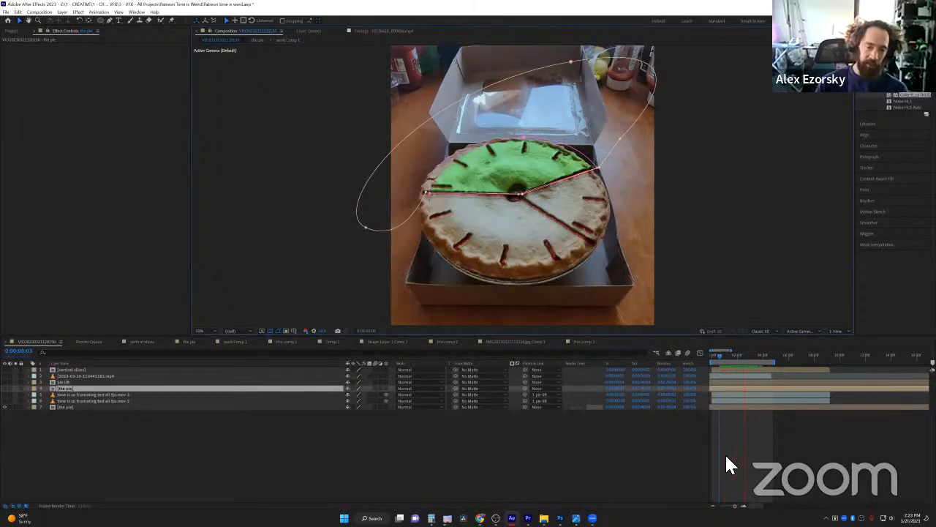
{"action": "left_click", "coordinate": [725, 453]}
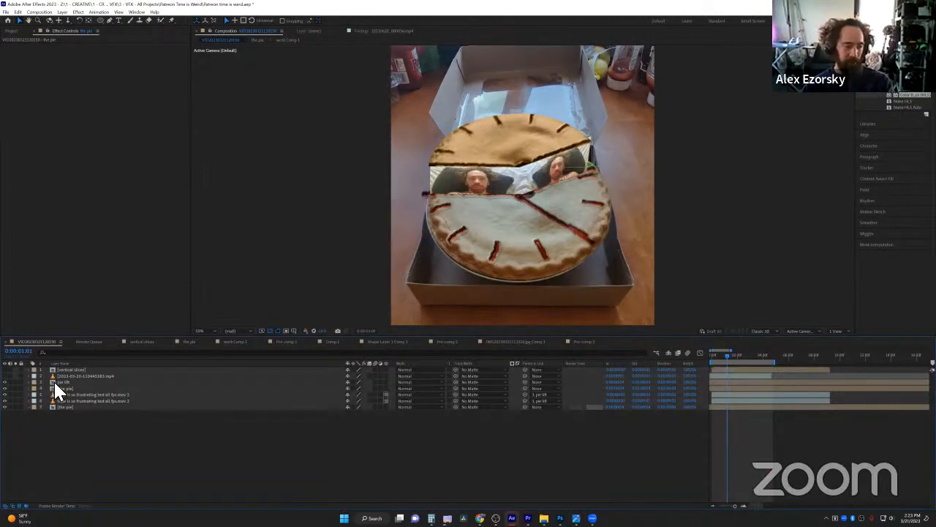
Turn off the Color Overlay layer style on the pie lift layer in the main composition
{"action": "left_click", "coordinate": [55, 382]}
{"action": "double_click", "coordinate": [59, 390]}
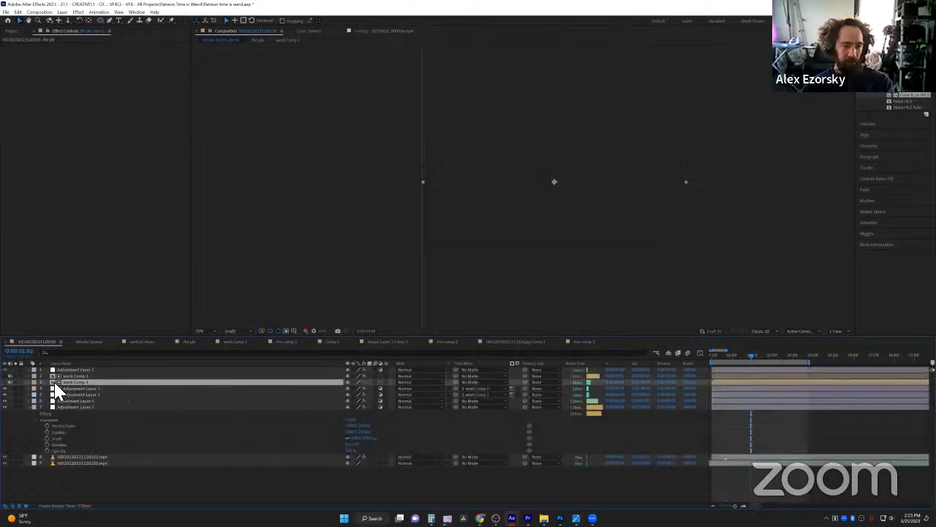
{"action": "key", "text": "Tab"}
{"action": "left_click", "coordinate": [143, 386]}
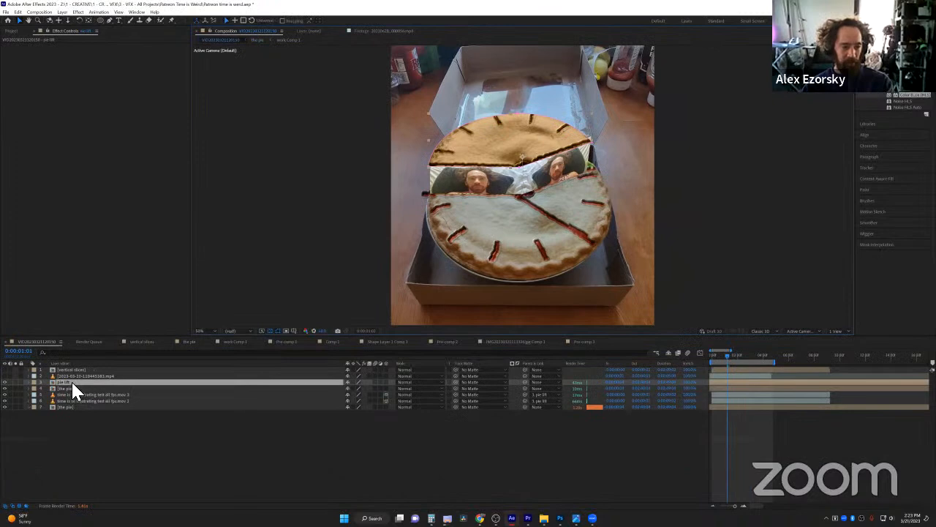
{"action": "left_click", "coordinate": [29, 382]}
{"action": "left_click", "coordinate": [6, 451]}
{"action": "left_click", "coordinate": [744, 427]}
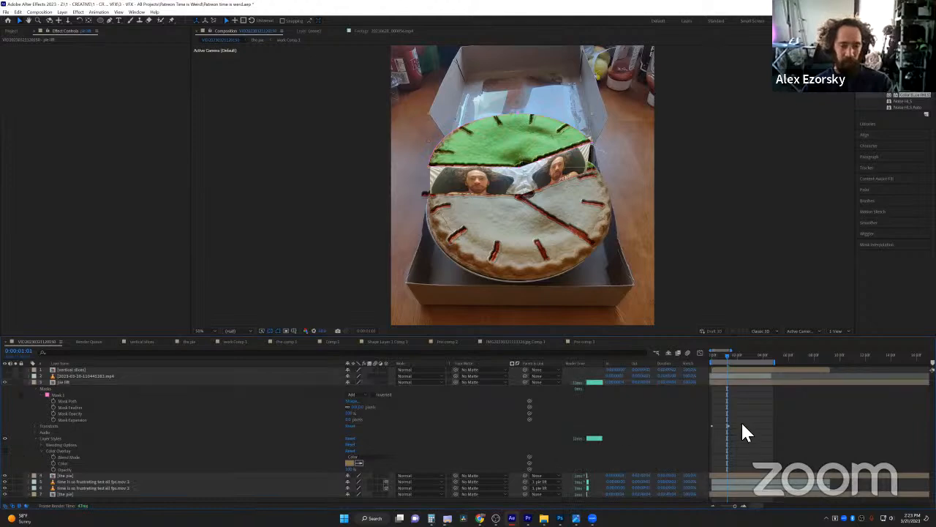
Preview the pie lift animation, and hide the pie lift layer, the upper pie layer and the two video layers parented to pie lift
{"action": "key", "text": "space"}
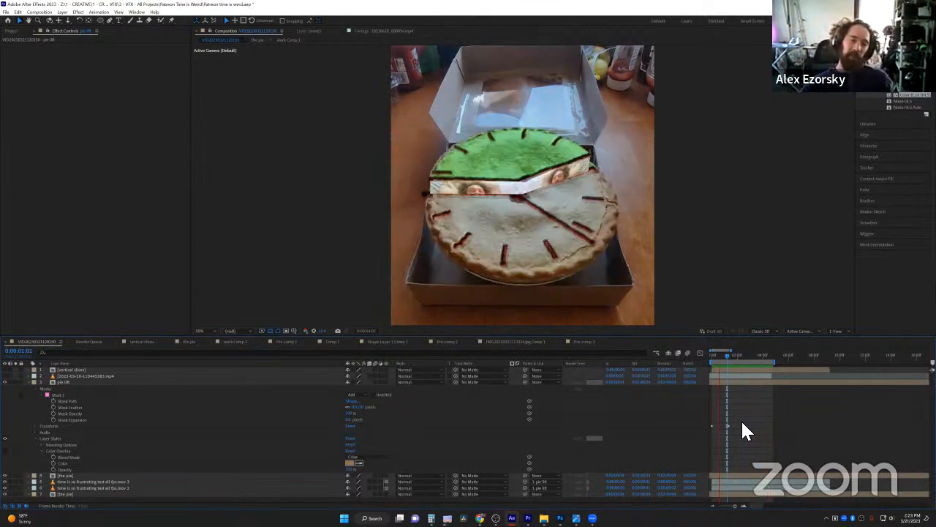
{"action": "key", "text": "space"}
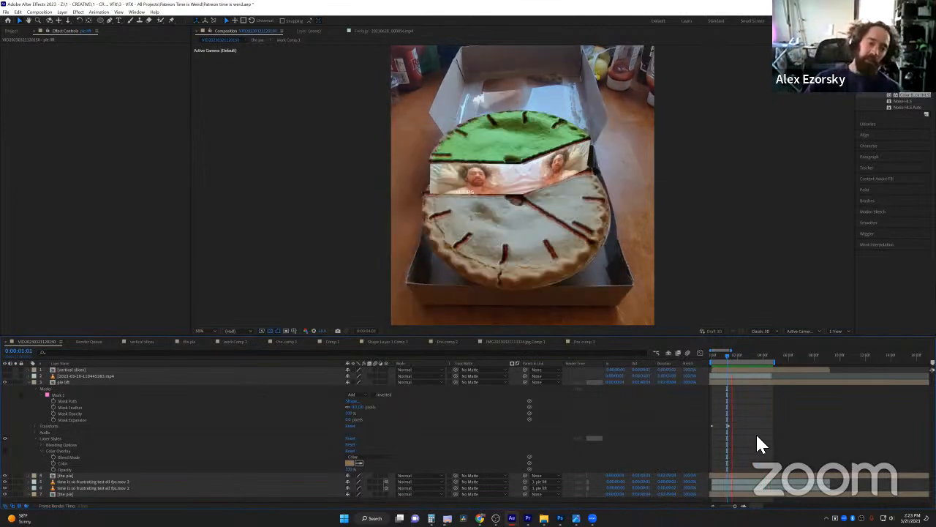
{"action": "left_click", "coordinate": [30, 382]}
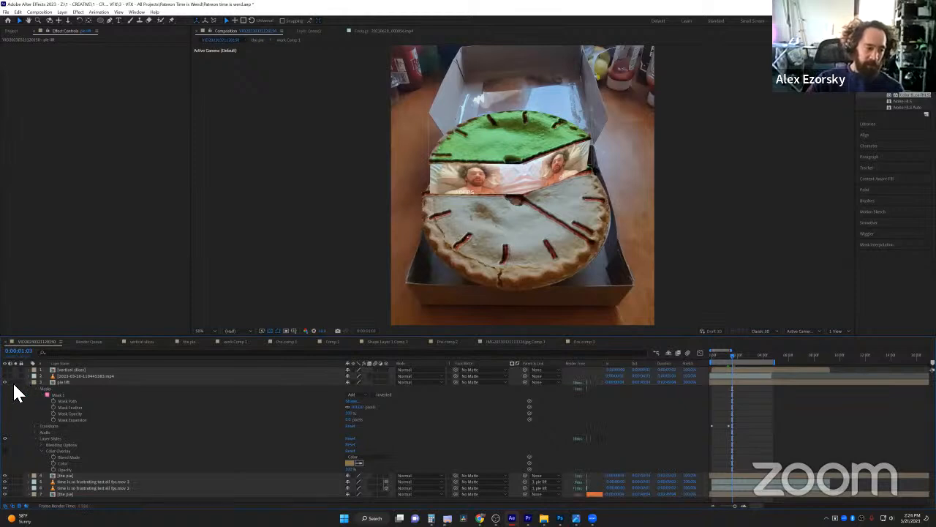
{"action": "left_click_drag", "start_coordinate": [6, 387], "coordinate": [6, 404]}
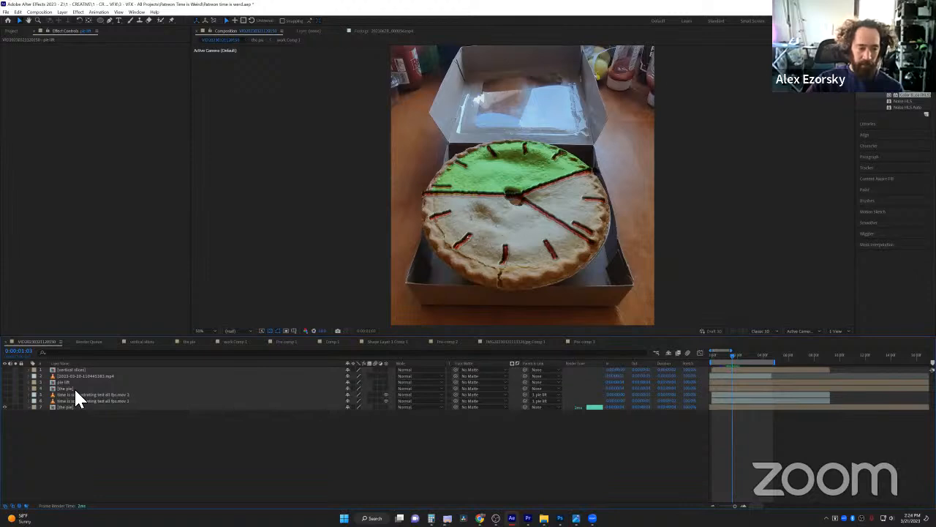
Apply Turbulent Displace to Shape Layer 2 in work Comp 1 and reduce the effect's Amount
{"action": "double_click", "coordinate": [73, 387]}
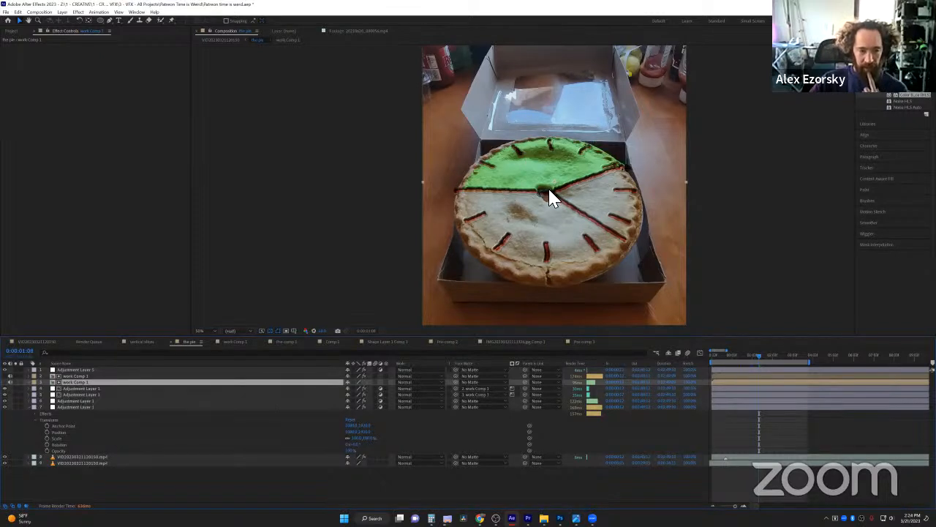
{"action": "double_click", "coordinate": [81, 381]}
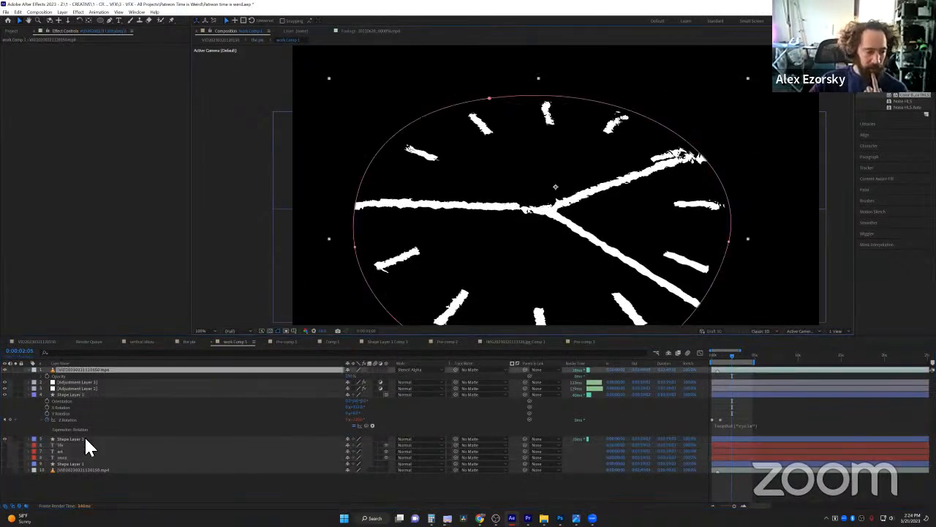
{"action": "left_click", "coordinate": [78, 393]}
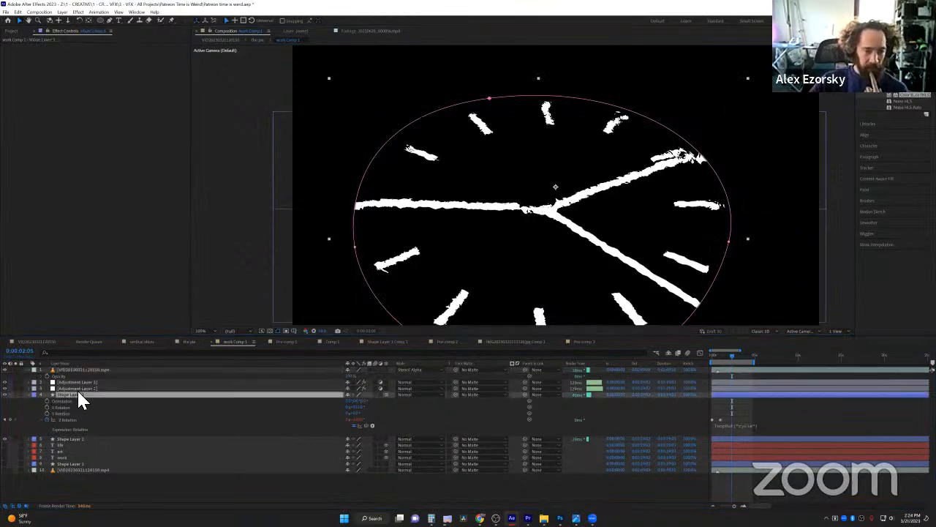
{"action": "left_click", "coordinate": [75, 439]}
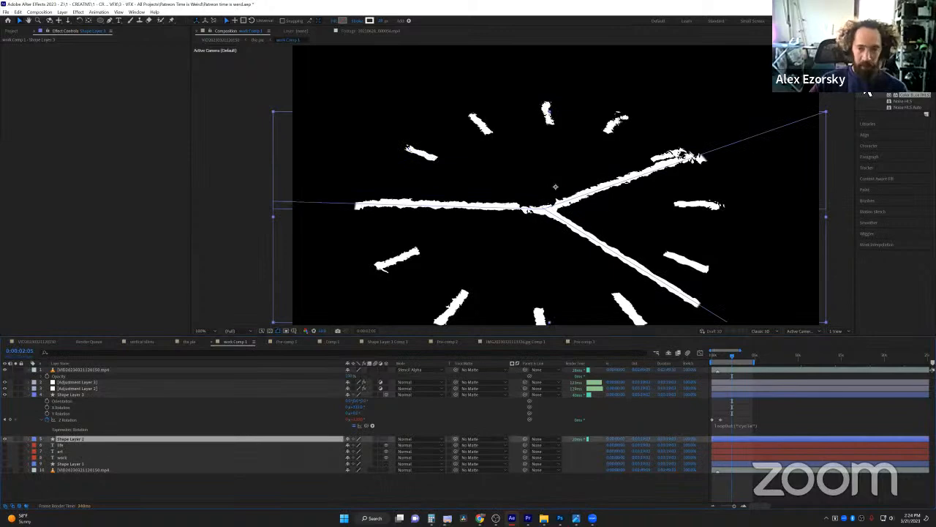
{"action": "key", "text": "ctrl+5"}
{"action": "type", "text": "turb"}
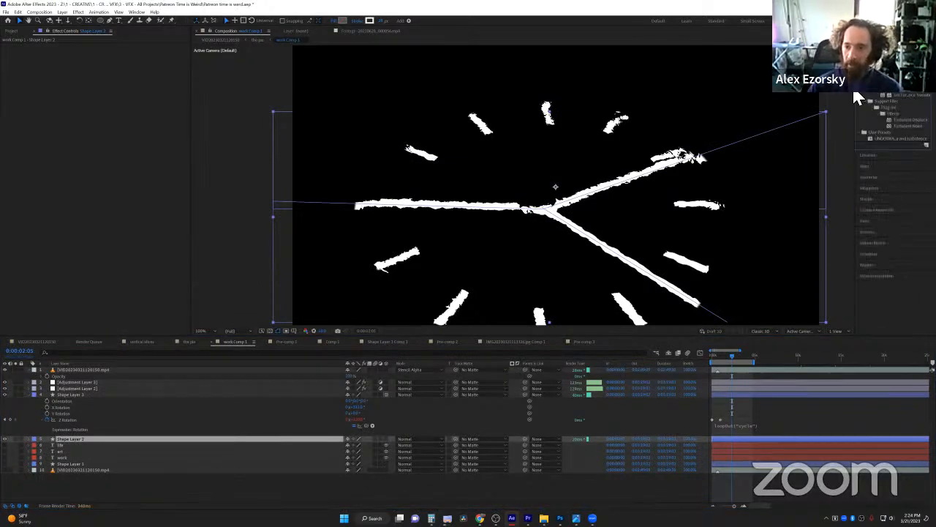
{"action": "left_click_drag", "start_coordinate": [859, 99], "coordinate": [117, 439]}
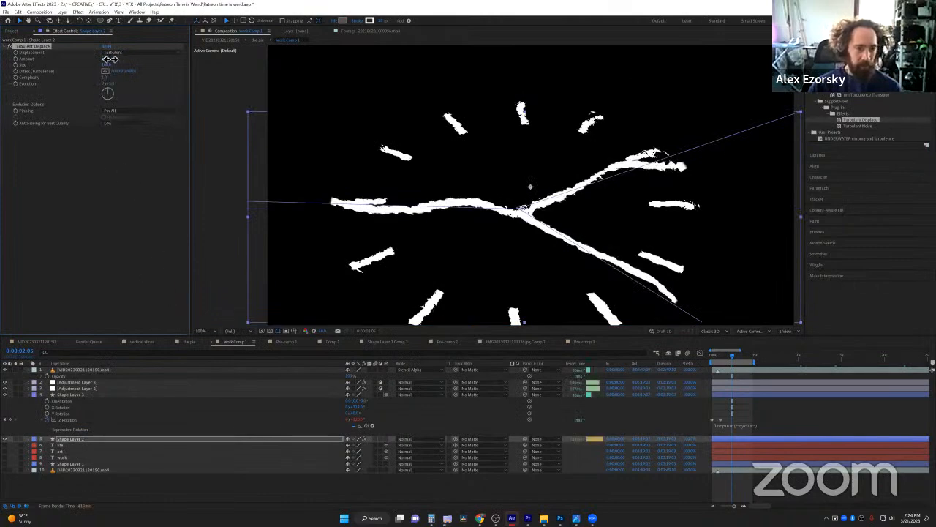
{"action": "left_click_drag", "start_coordinate": [109, 59], "coordinate": [98, 58]}
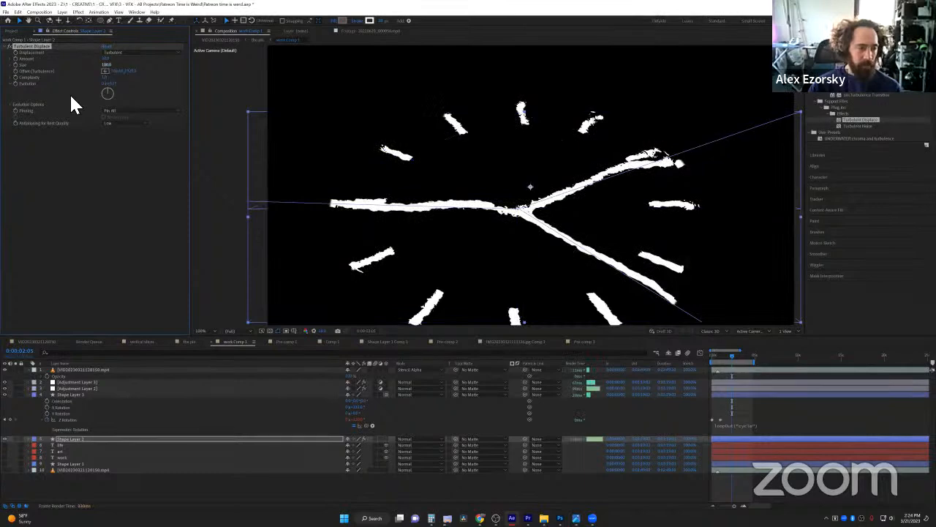
Add a wiggle(20,10) expression to the Evolution of Turbulent Displace on Shape Layer 2 and preview the lines
{"action": "left_click", "coordinate": [15, 84], "text": "alt"}
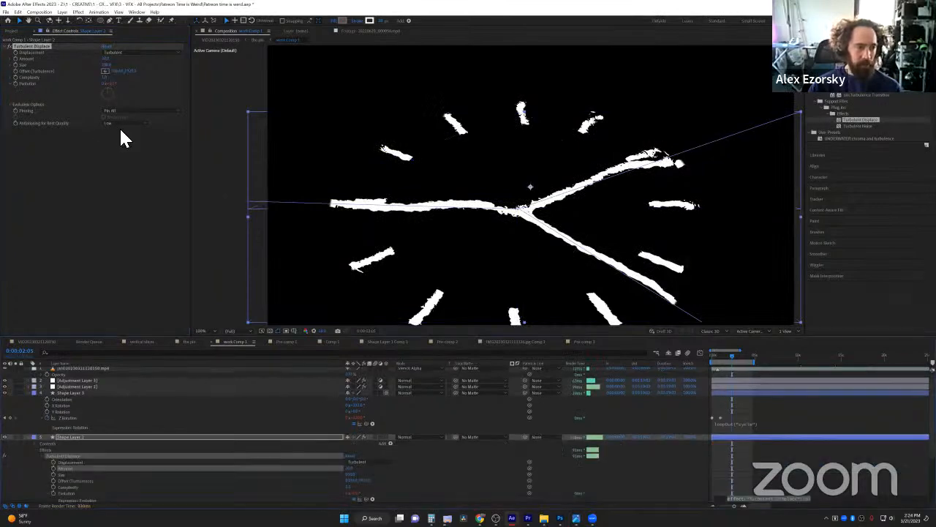
{"action": "type", "text": "wiggle"}
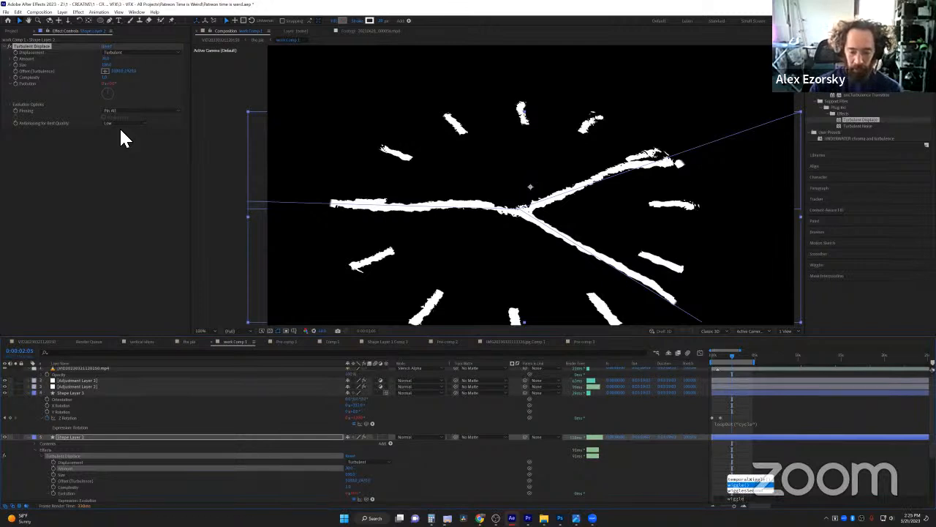
{"action": "type", "text": "(20,10"}
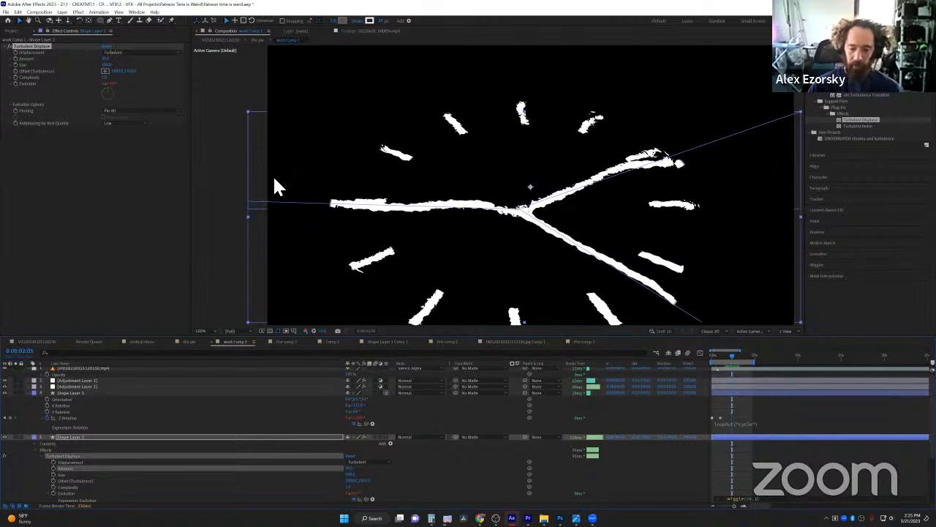
{"action": "left_click", "coordinate": [746, 482]}
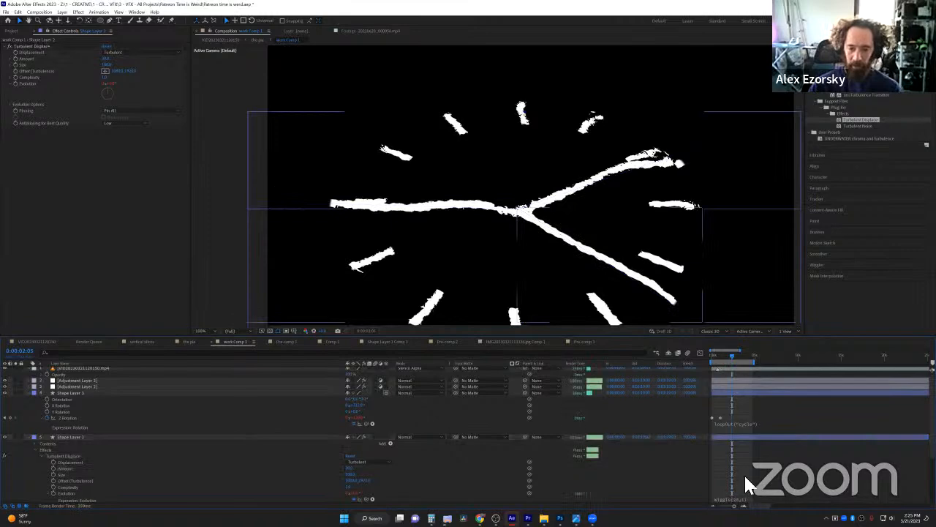
{"action": "key", "text": "space"}
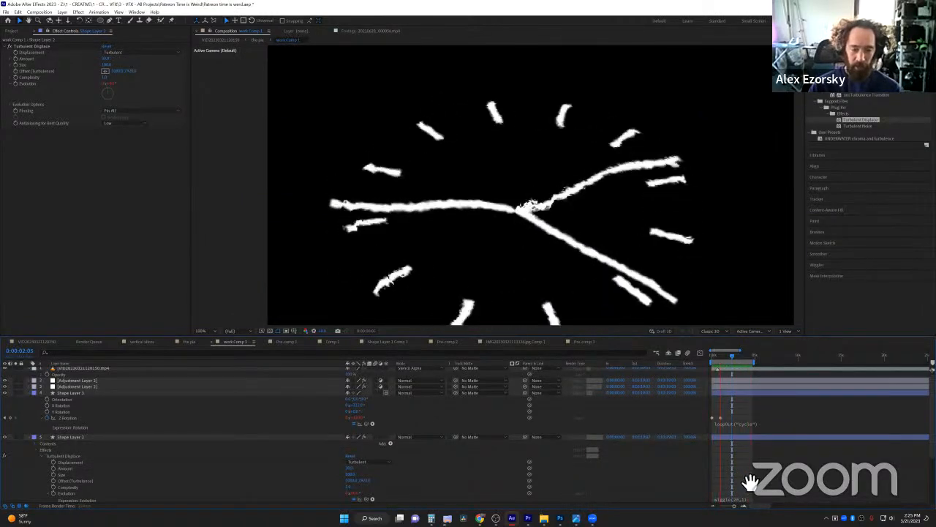
Lower the frequency in the Evolution wiggle expression and preview the divider lines
{"action": "left_click", "coordinate": [751, 499]}
{"action": "key", "text": "BackSpace"}
{"action": "key", "text": "BackSpace"}
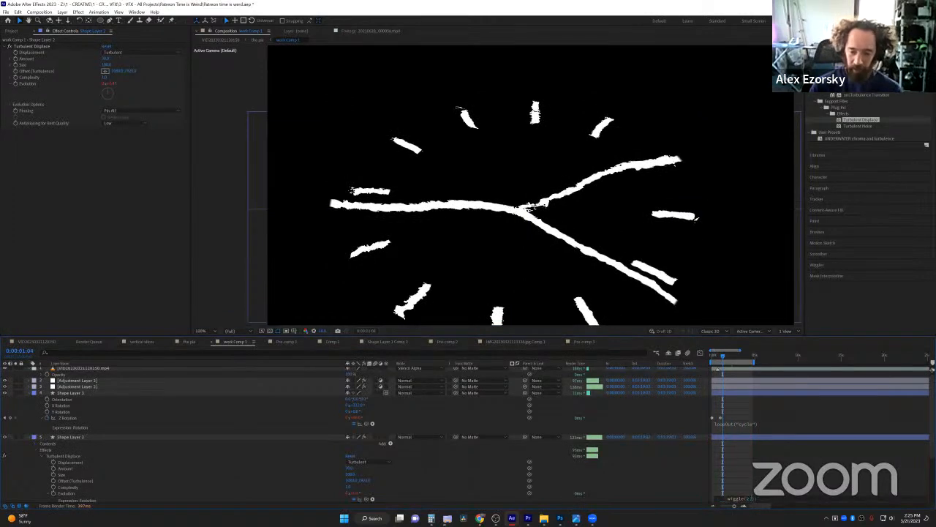
{"action": "left_click", "coordinate": [759, 486]}
{"action": "key", "text": "space"}
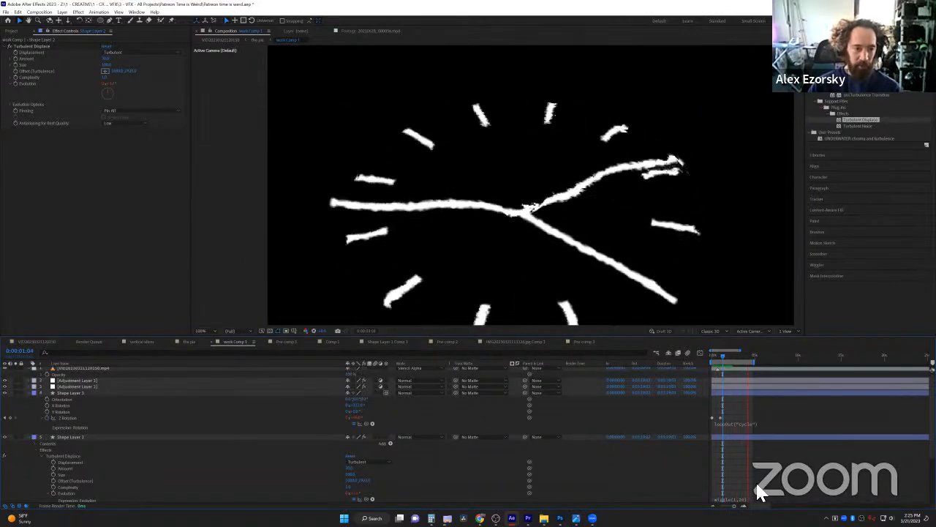
{"action": "key", "text": "space"}
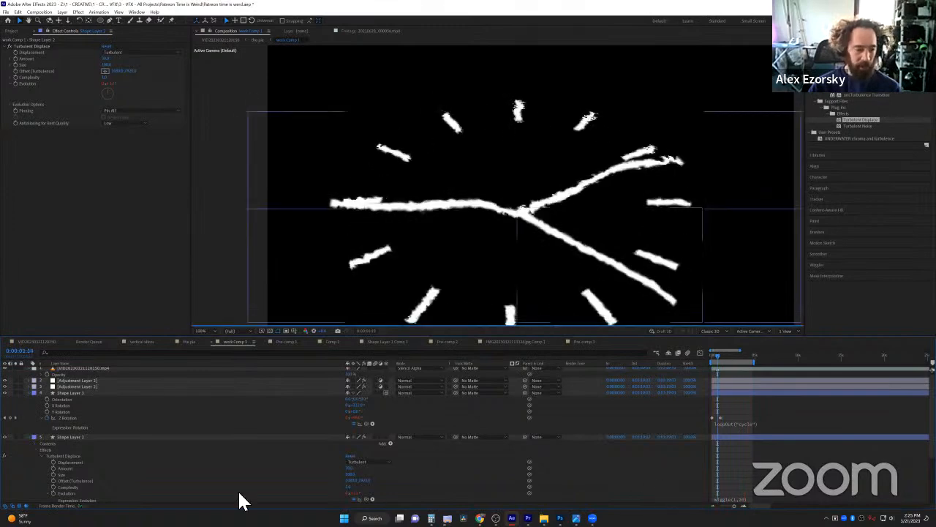
Try other frequency and amount values in the Evolution wiggle expression and preview the motion again
{"action": "scroll", "coordinate": [167, 496], "scroll_direction": "down", "scroll_amount": 1}
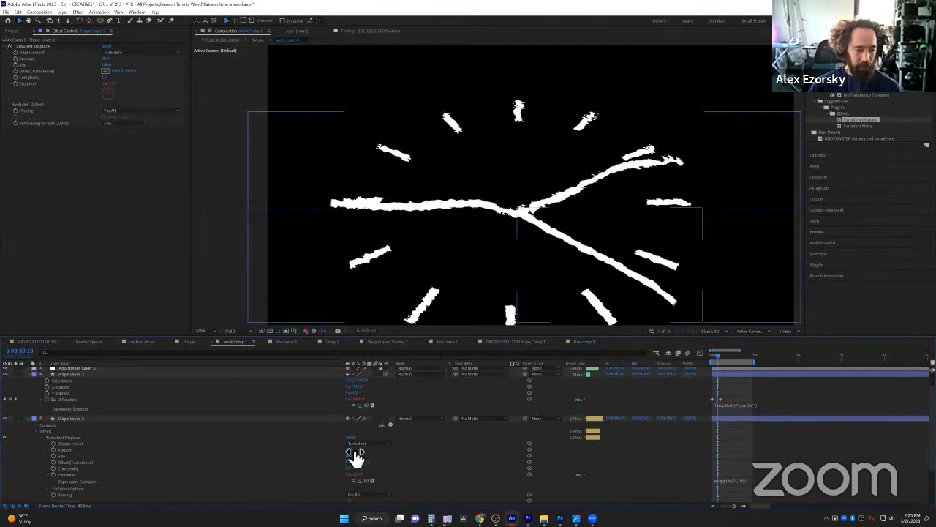
{"action": "left_click", "coordinate": [734, 478]}
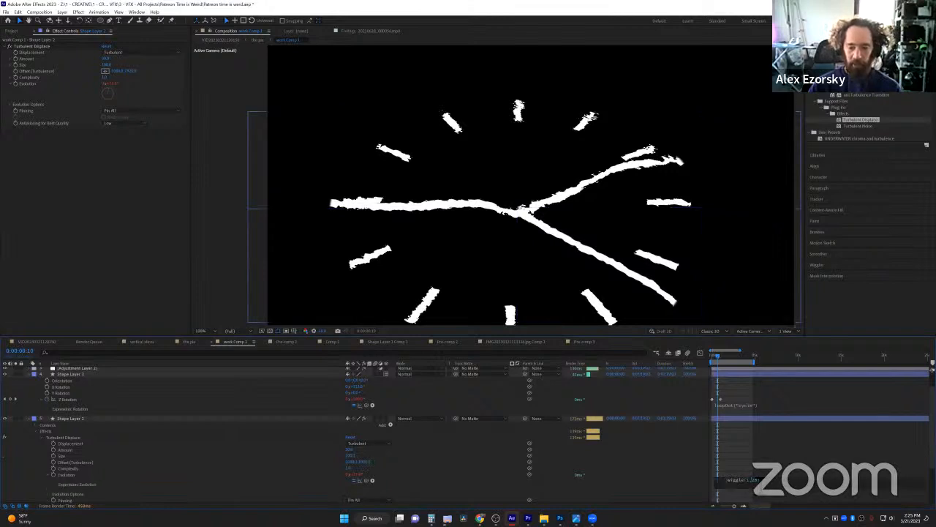
{"action": "type", "text": "50"}
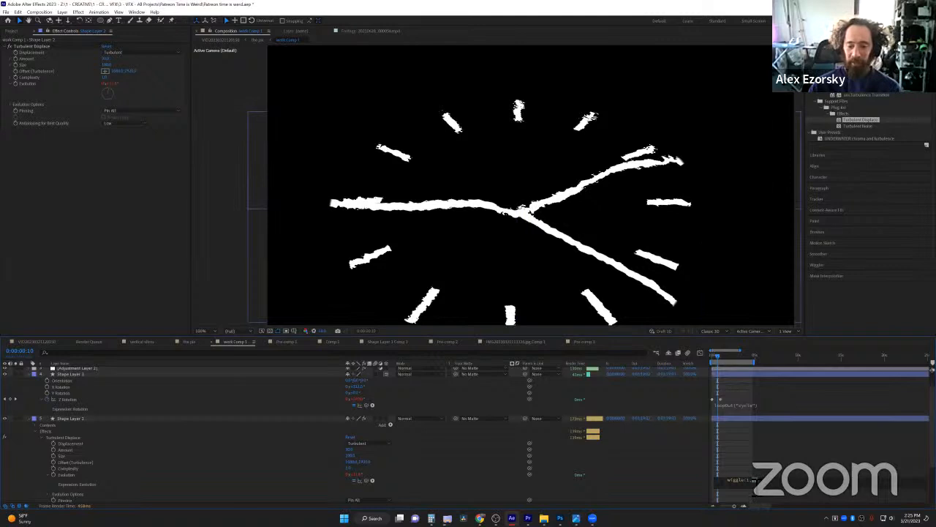
{"action": "left_click_drag", "start_coordinate": [751, 482], "coordinate": [746, 481]}
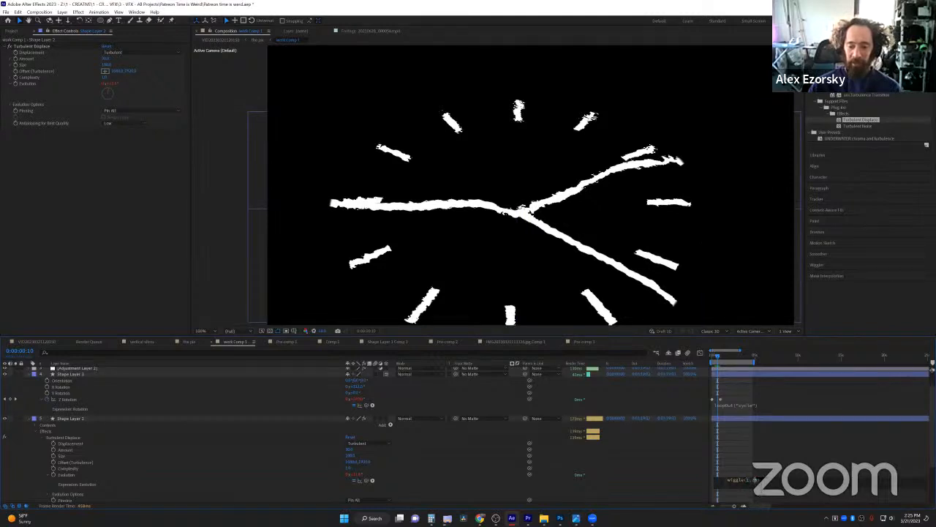
{"action": "key", "text": "BackSpace"}
{"action": "key", "text": "BackSpace"}
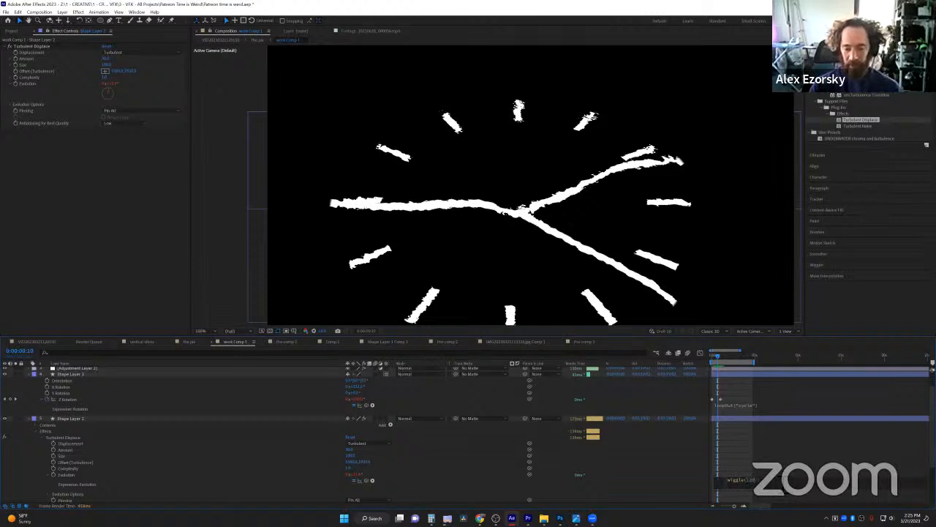
{"action": "left_click", "coordinate": [776, 472]}
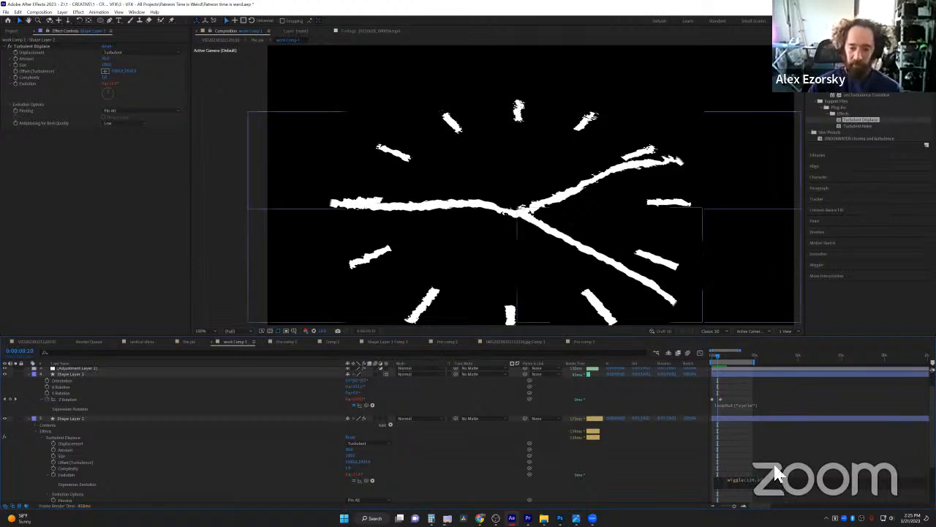
{"action": "key", "text": "space"}
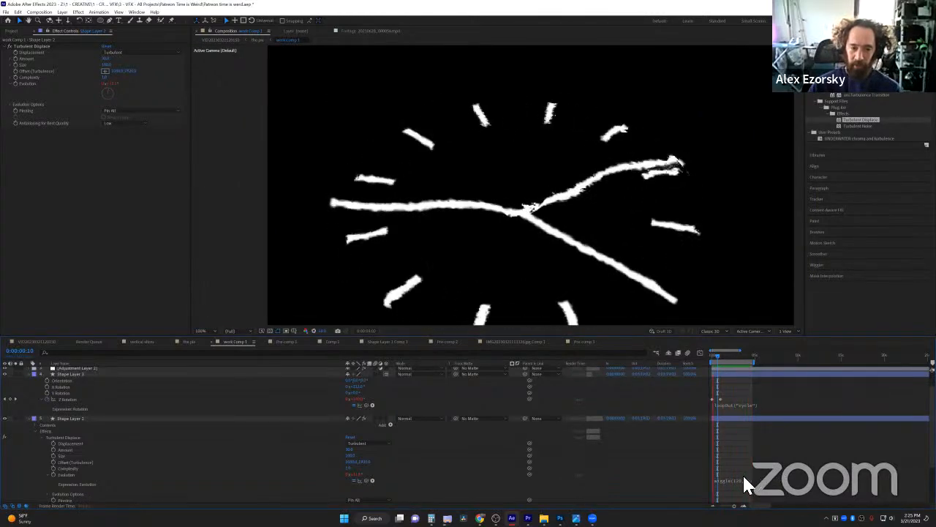
{"action": "key", "text": "space"}
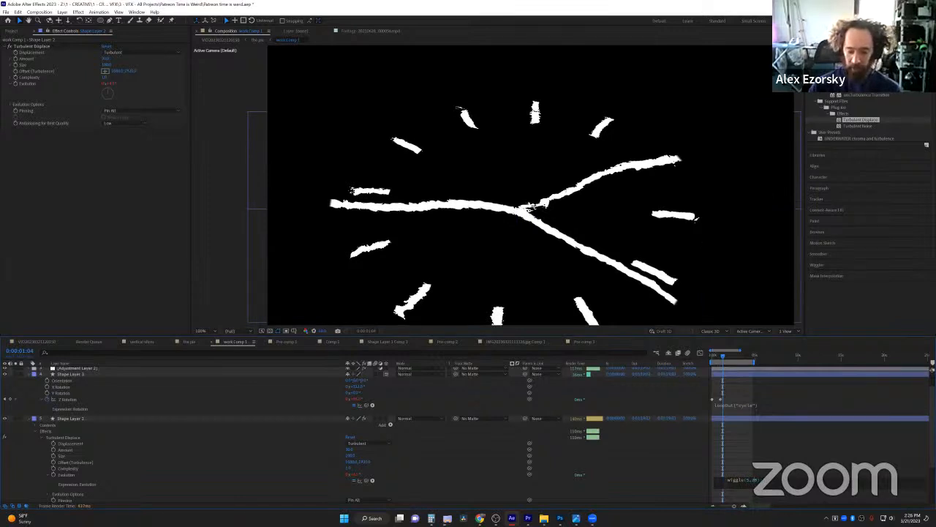
Preview the stronger Evolution wiggle and set the expression to wiggle(15,200)
{"action": "left_click", "coordinate": [823, 448]}
{"action": "key", "text": "space"}
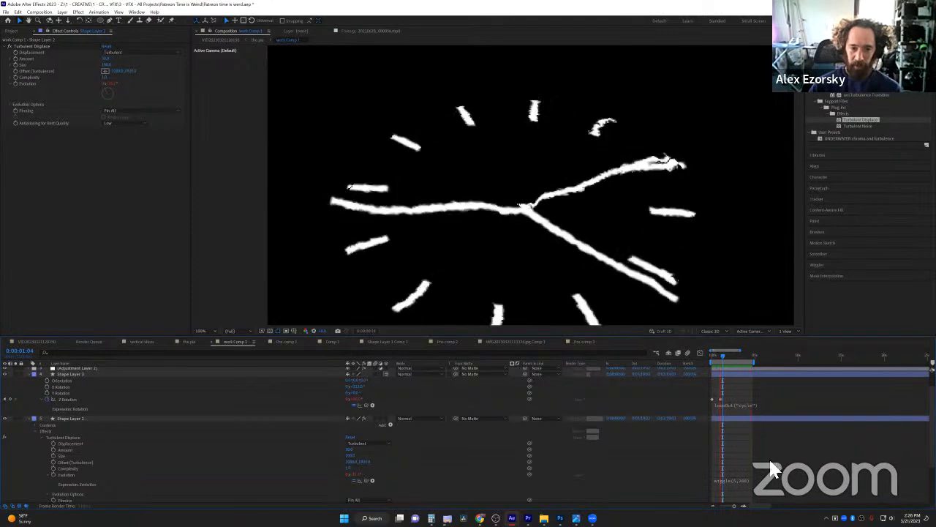
{"action": "key", "text": "space"}
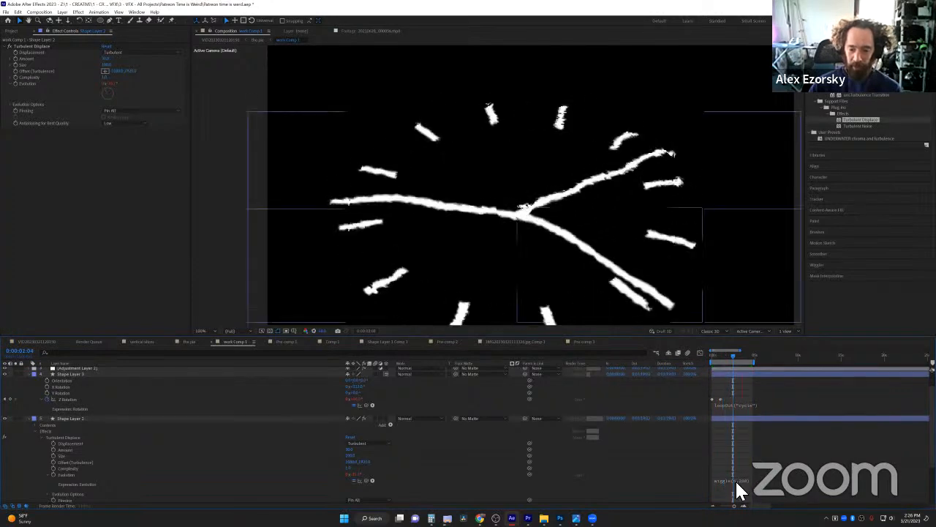
{"action": "left_click", "coordinate": [790, 466]}
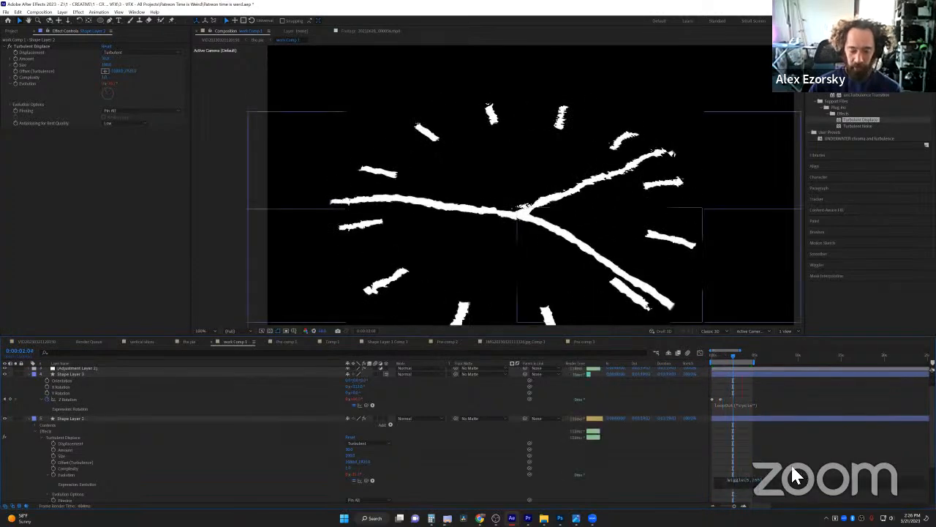
Go up through the pie composition to the main composition and preview the wobbling lines on the pie
{"action": "key", "text": "Tab"}
{"action": "left_click", "coordinate": [740, 464]}
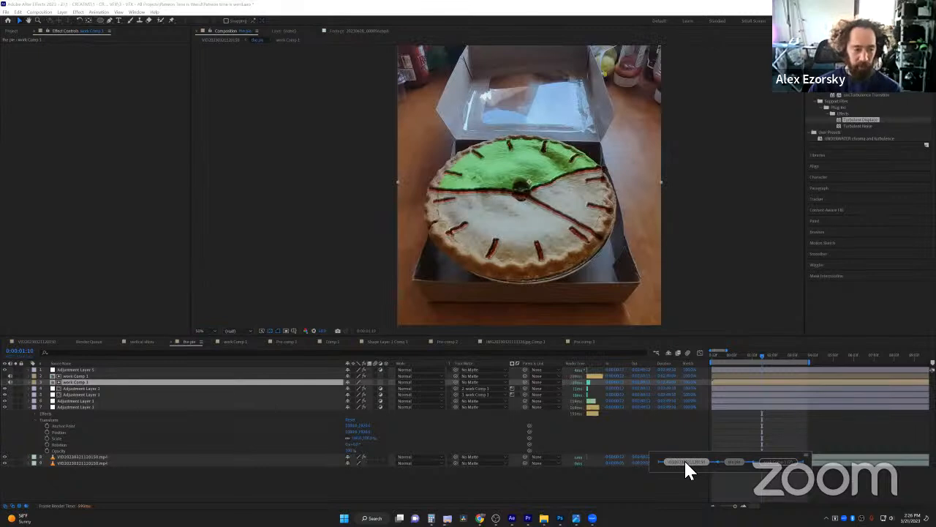
{"action": "left_click", "coordinate": [685, 462]}
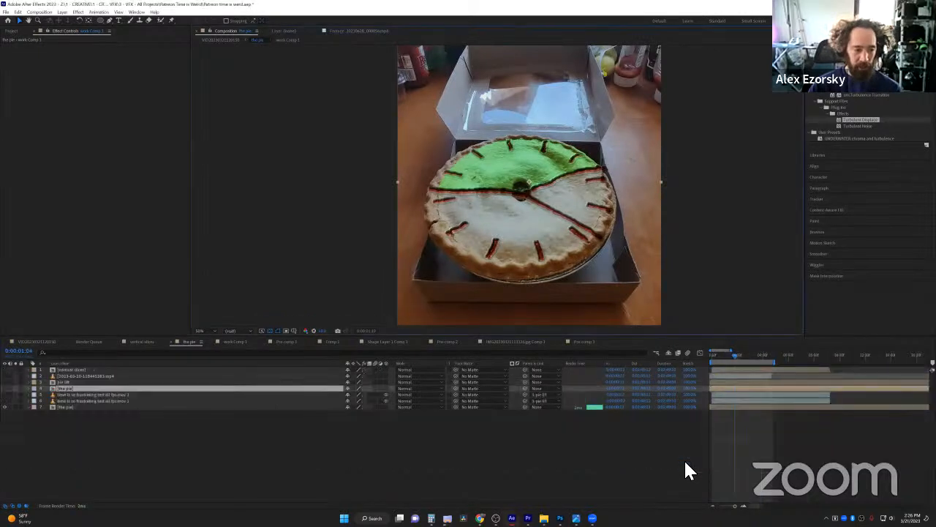
{"action": "key", "text": "space"}
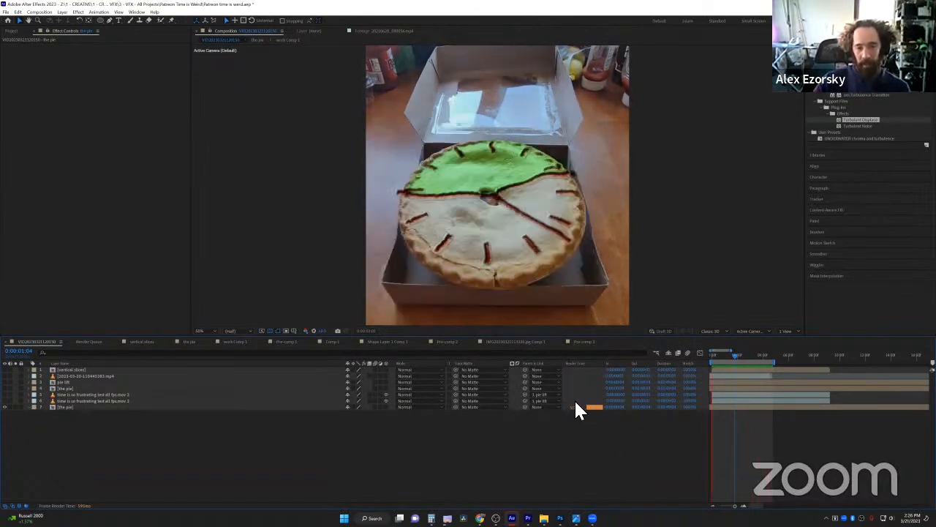
Reopen work Comp 1 through the pie composition
{"action": "left_click", "coordinate": [63, 388]}
{"action": "double_click", "coordinate": [65, 385]}
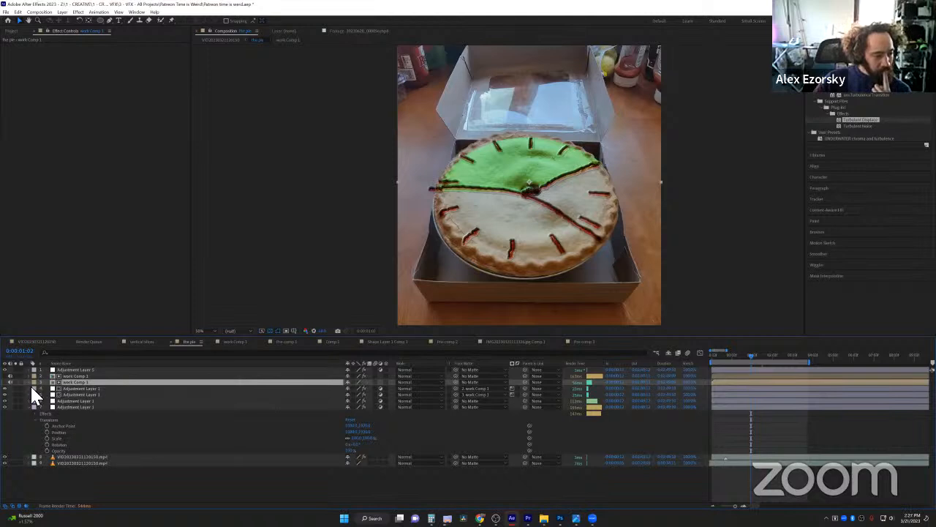
{"action": "double_click", "coordinate": [114, 381]}
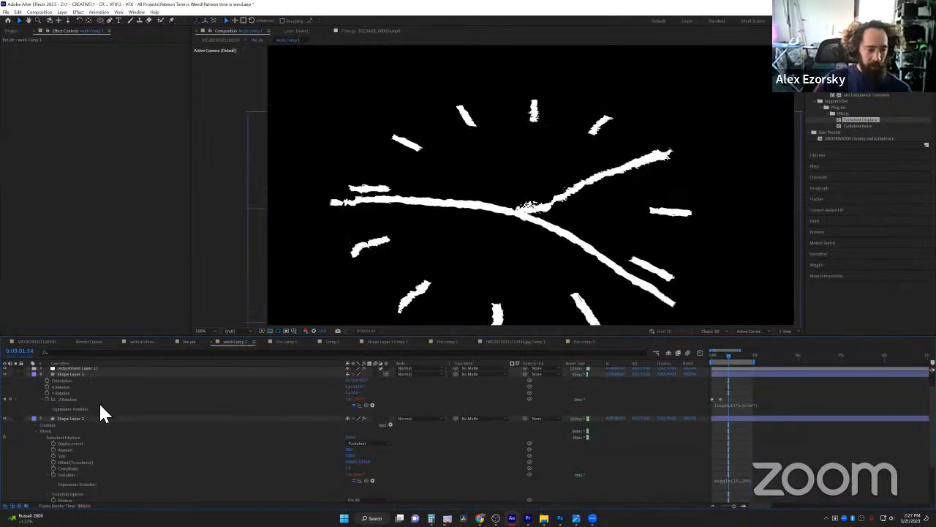
Move the Turbulent Displace effect with its wiggle expression from Shape Layer 2 to the adjustment layer directly above Shape Layer 3
{"action": "scroll", "coordinate": [99, 401], "scroll_direction": "up", "scroll_amount": 1}
{"action": "left_click", "coordinate": [89, 436]}
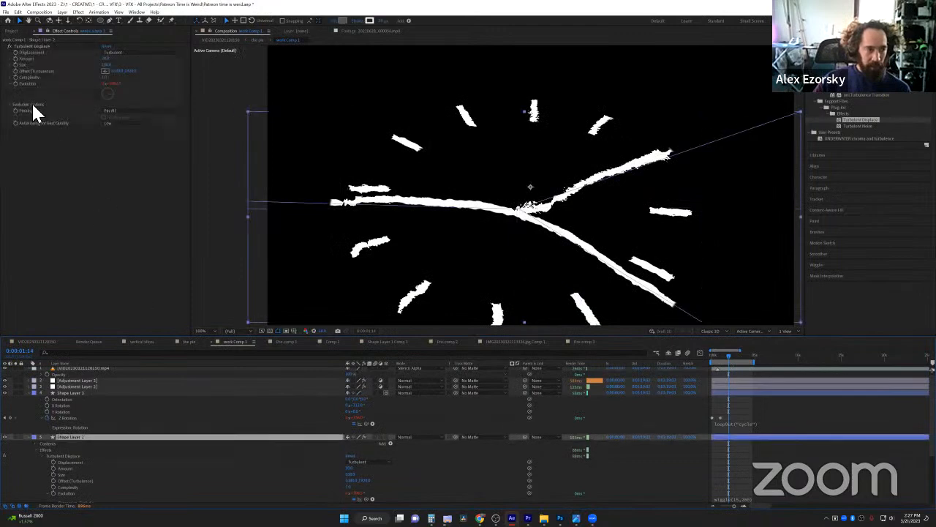
{"action": "left_click", "coordinate": [34, 46]}
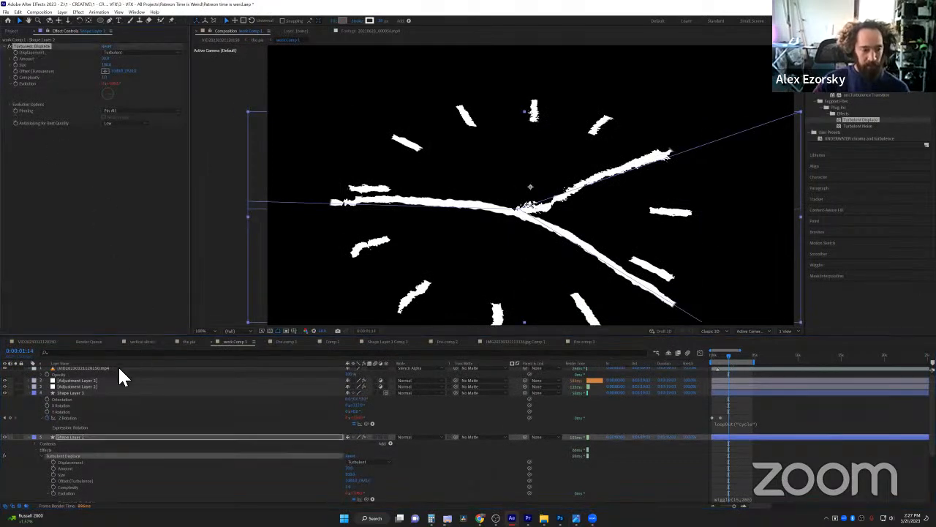
{"action": "left_click", "coordinate": [68, 394]}
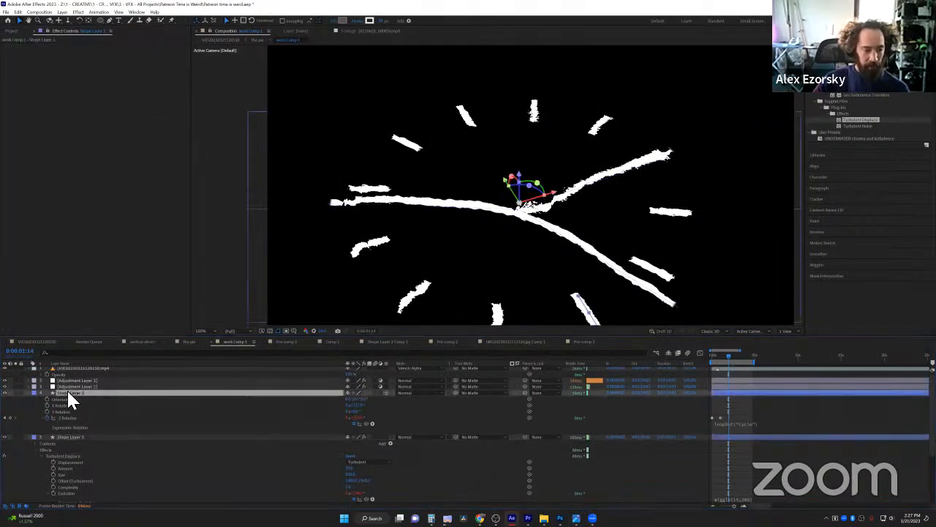
{"action": "left_click", "coordinate": [73, 439]}
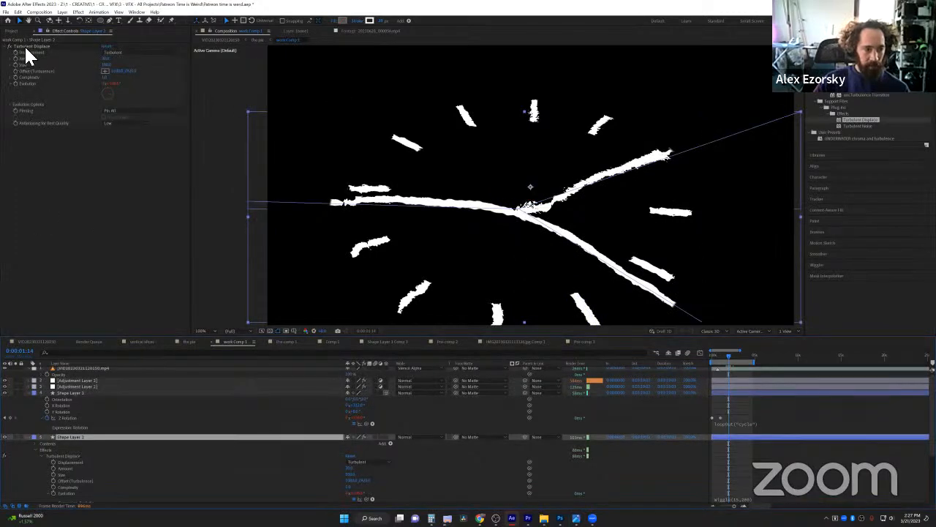
{"action": "left_click", "coordinate": [24, 46]}
{"action": "key", "text": "Delete"}
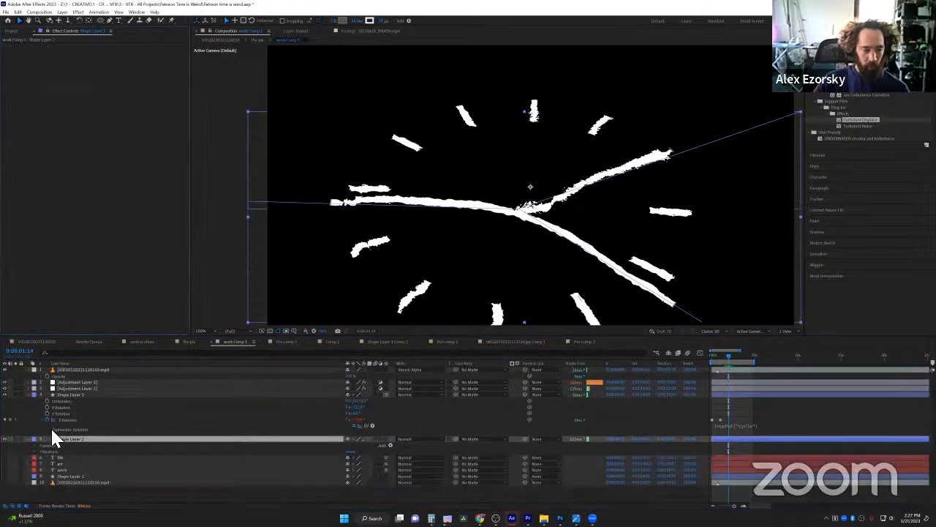
{"action": "left_click", "coordinate": [70, 388]}
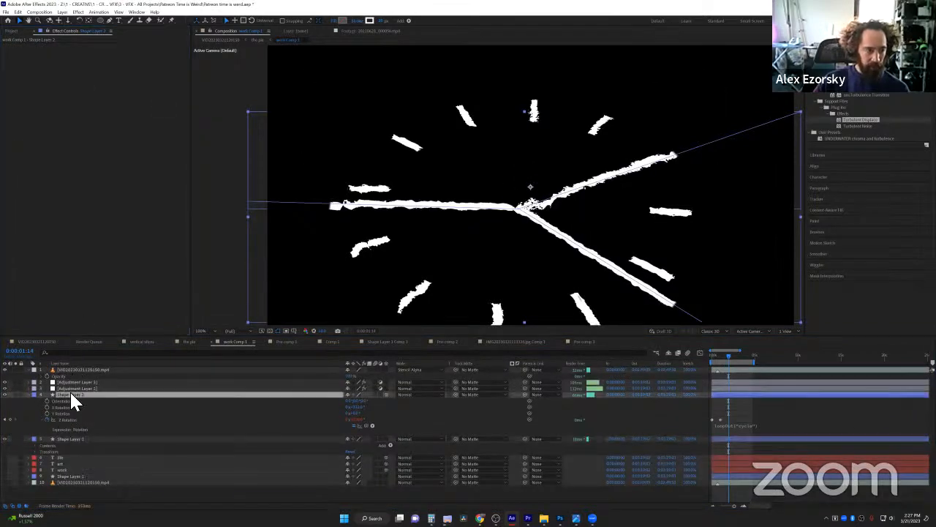
{"action": "key", "text": "ctrl+v"}
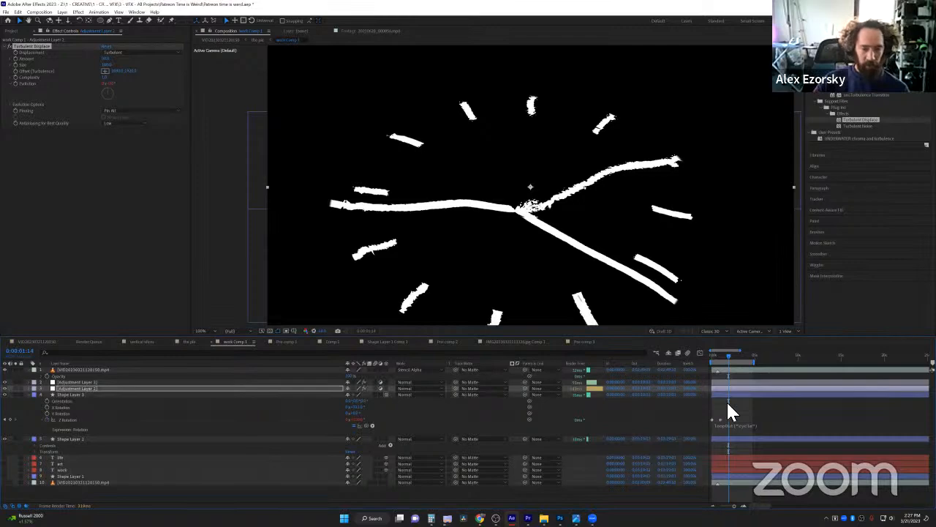
Preview the displaced clock lines and show the life, art and work text layers in work Comp 1
{"action": "key", "text": "space"}
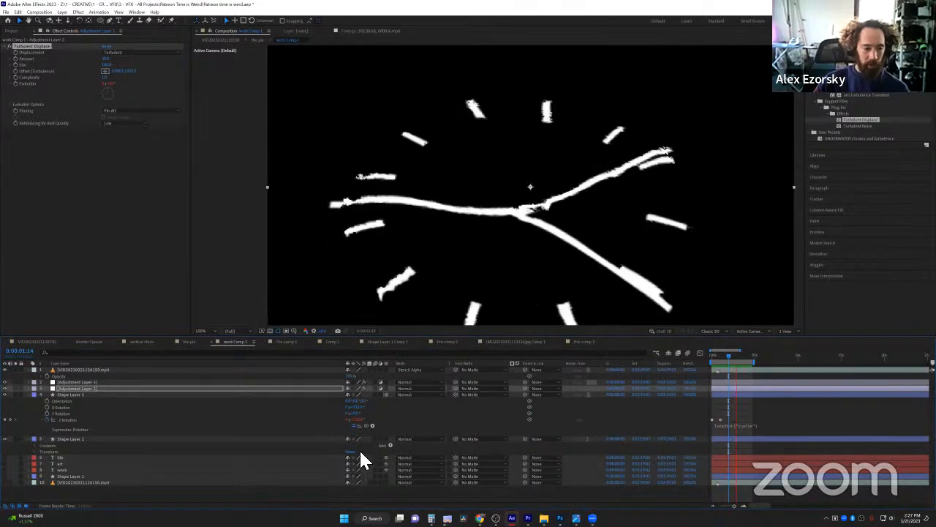
{"action": "key", "text": "space"}
{"action": "left_click_drag", "start_coordinate": [6, 458], "coordinate": [5, 470]}
{"action": "key", "text": "space"}
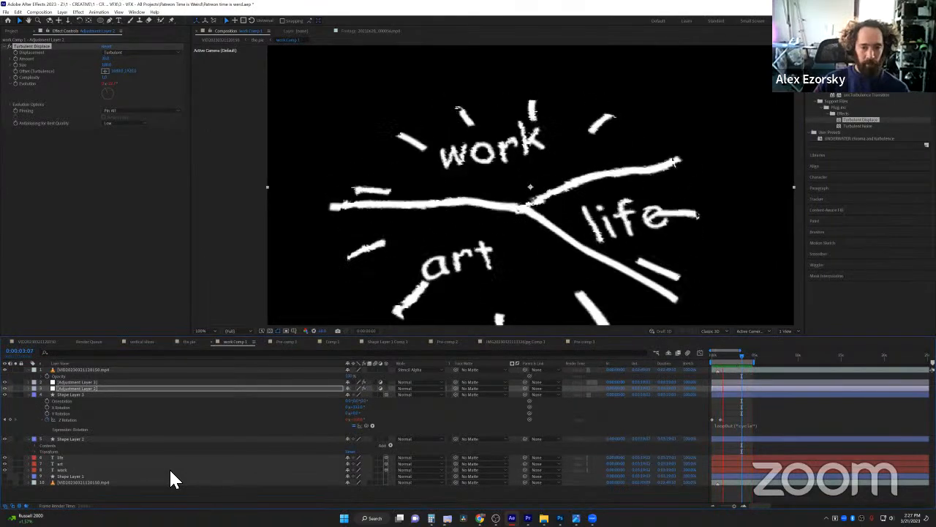
Return from work Comp 1 to the main composition by way of the pie composition
{"action": "key", "text": "Tab"}
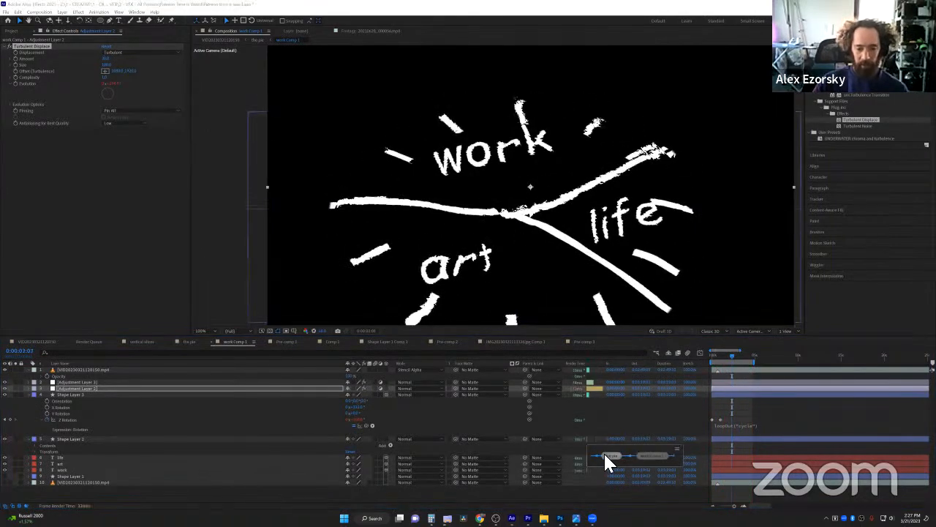
{"action": "left_click", "coordinate": [603, 453]}
{"action": "key", "text": "Tab"}
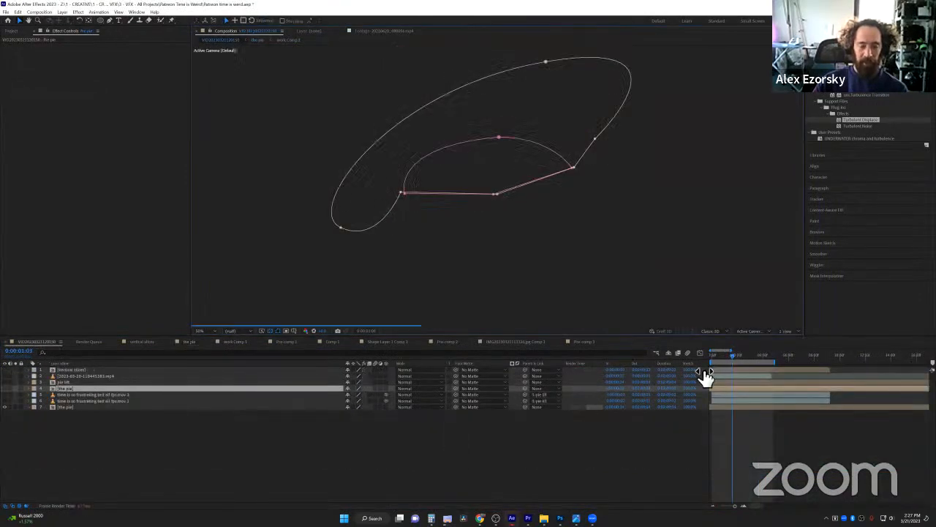
Preview the pie animation in the main composition and check the two "time is so frustrating" footage layers
{"action": "key", "text": "space"}
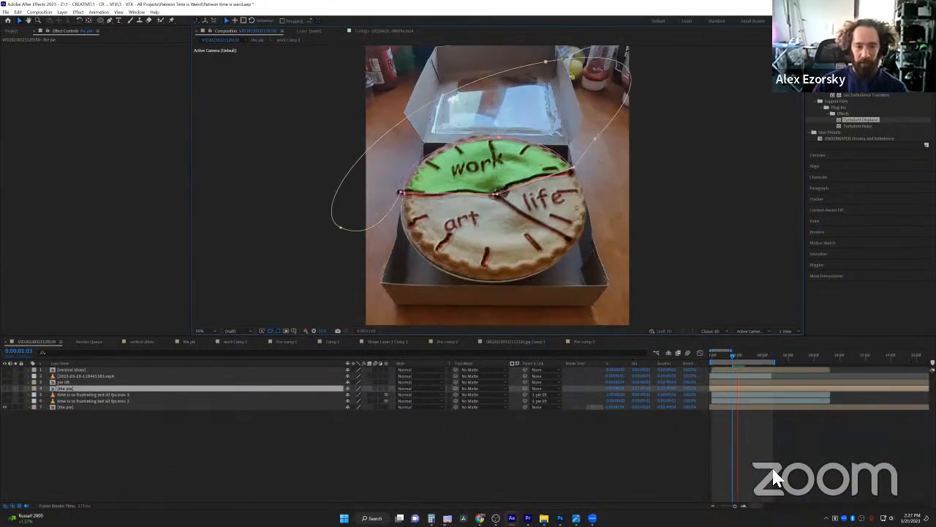
{"action": "left_click", "coordinate": [775, 477]}
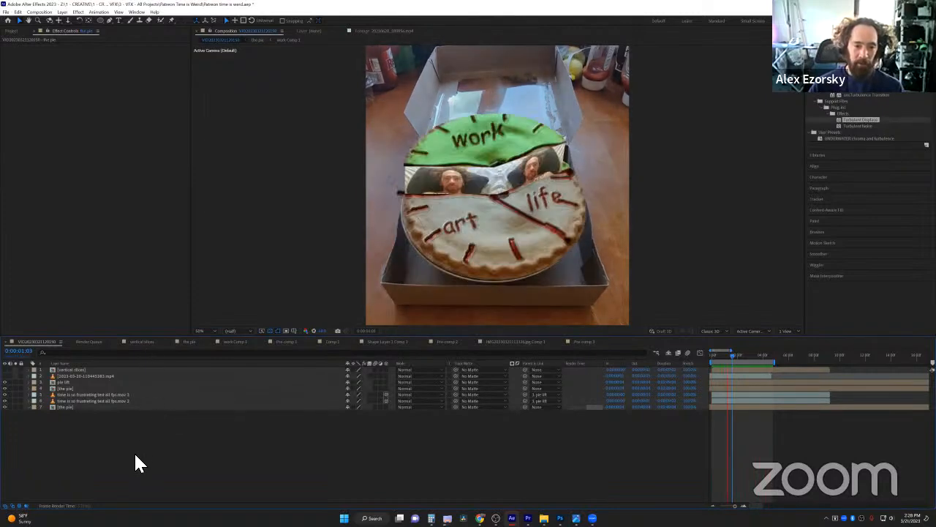
{"action": "left_click", "coordinate": [80, 401]}
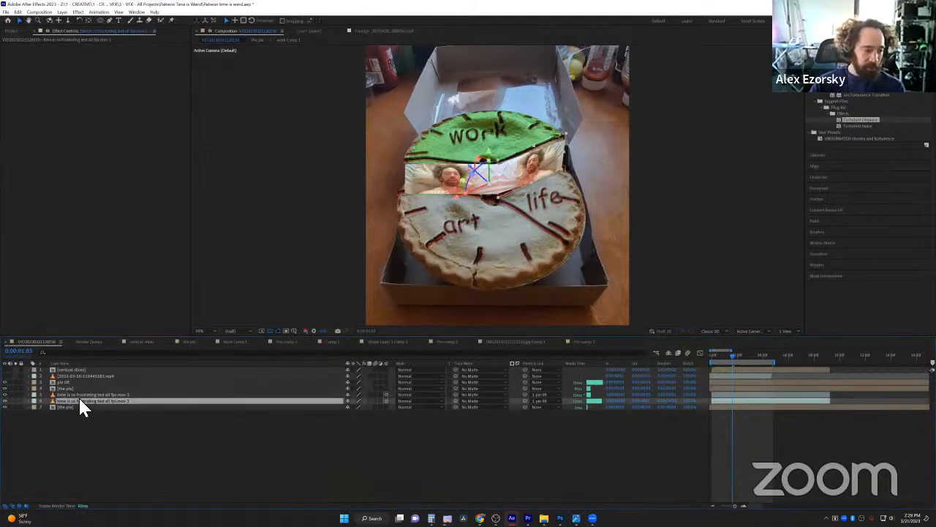
{"action": "left_click", "coordinate": [82, 395], "text": "shift"}
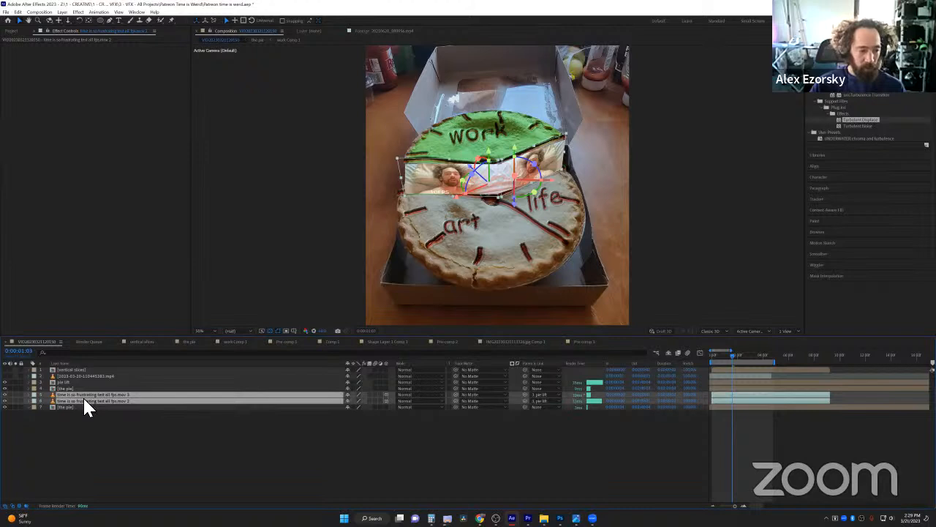
{"action": "left_click", "coordinate": [85, 401]}
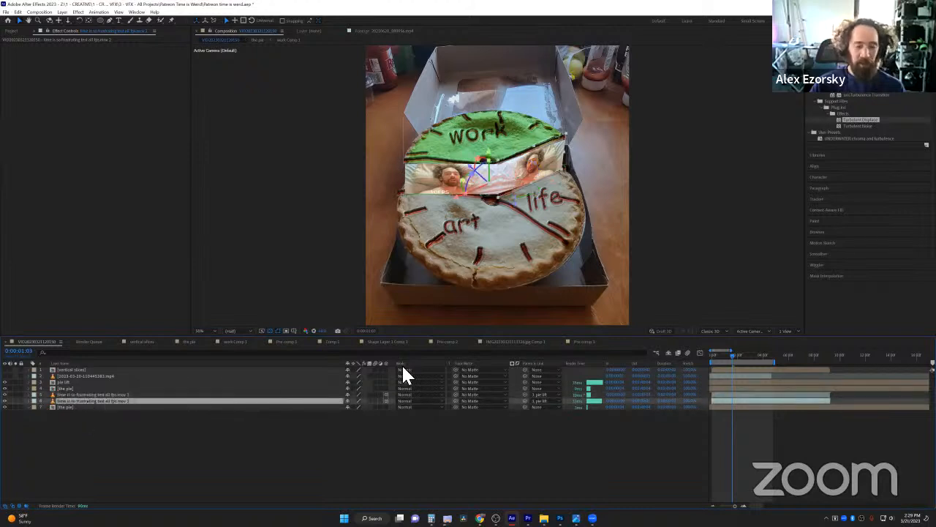
Check the nested pie composition through the bottom pie layer and return to the main composition
{"action": "double_click", "coordinate": [59, 407]}
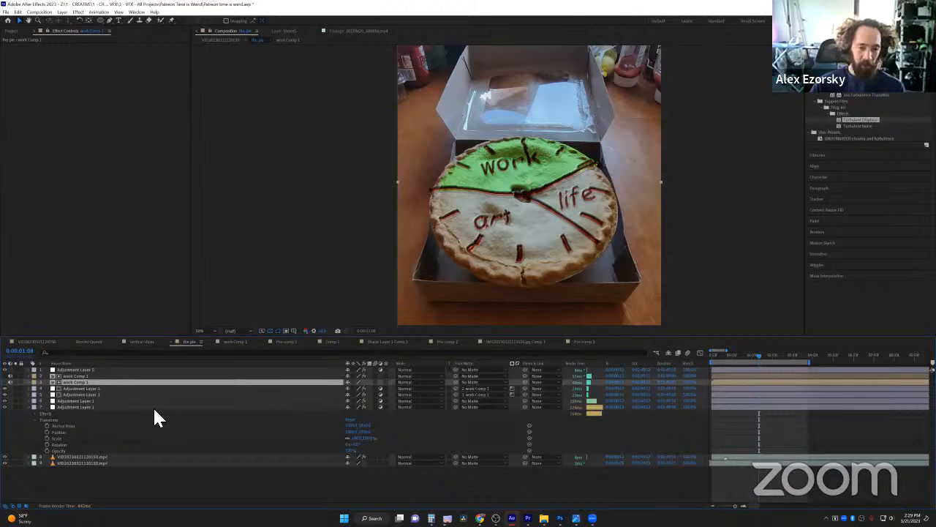
{"action": "key", "text": "Tab"}
{"action": "left_click", "coordinate": [115, 408]}
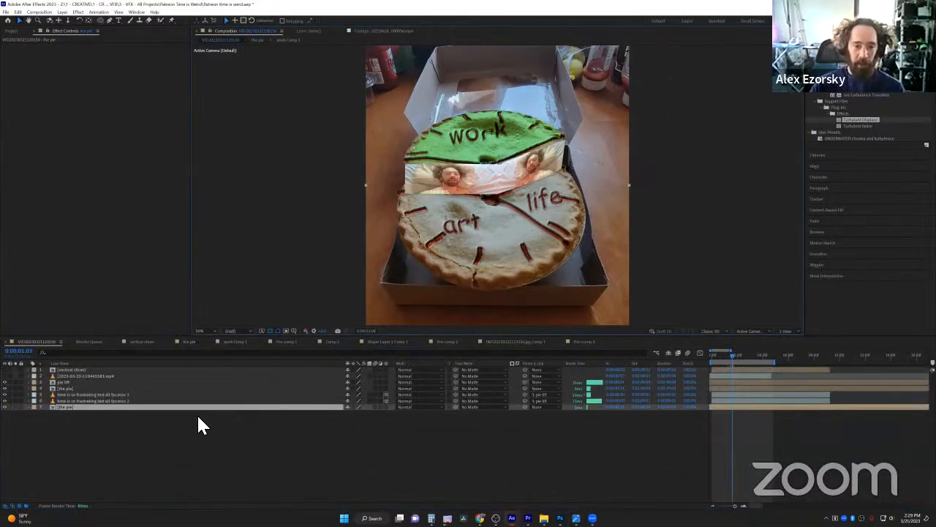
{"action": "double_click", "coordinate": [156, 407]}
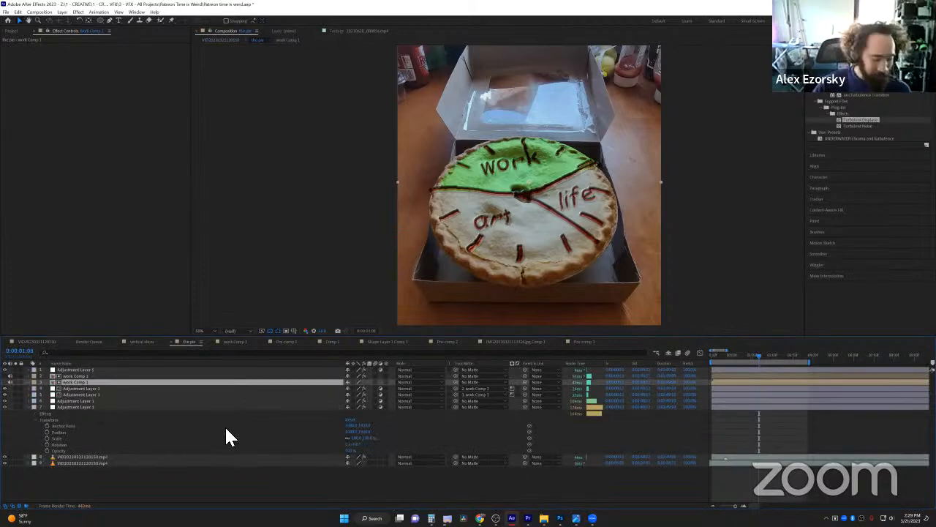
{"action": "key", "text": "Tab"}
{"action": "left_click", "coordinate": [162, 429]}
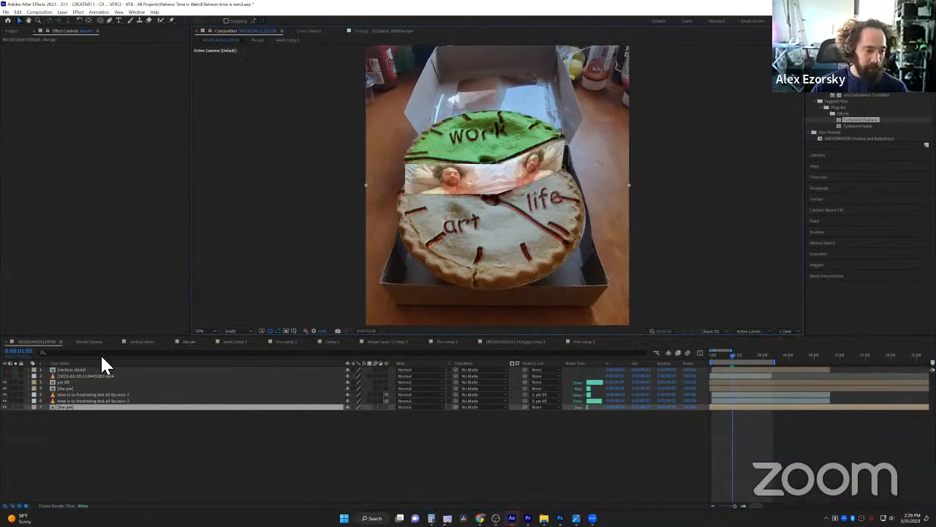
Look at the vertical slices composition and return to the main composition
{"action": "left_click", "coordinate": [140, 342]}
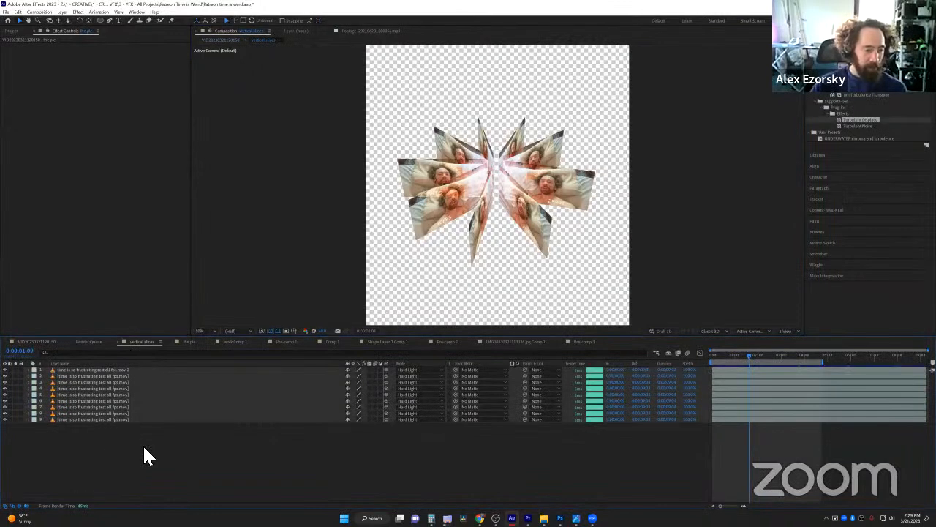
{"action": "key", "text": "Tab"}
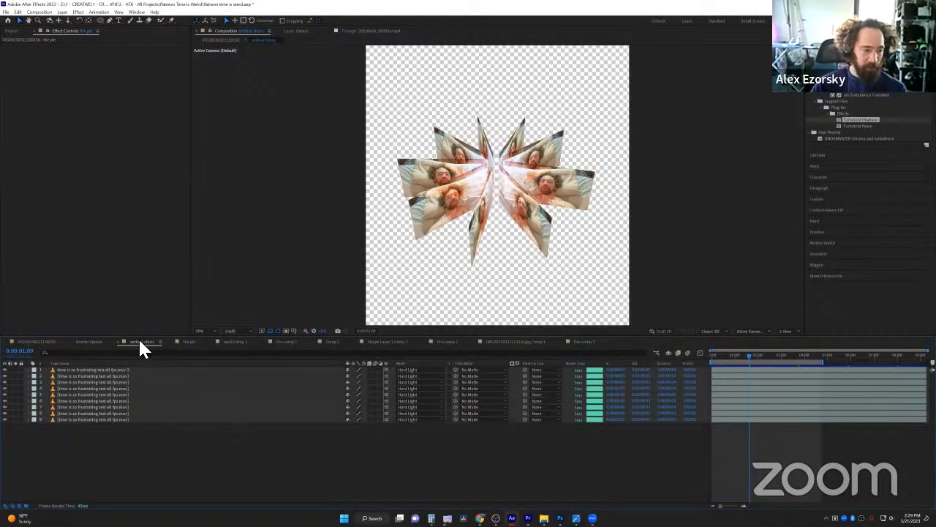
{"action": "left_click", "coordinate": [52, 342]}
{"action": "left_click", "coordinate": [113, 428]}
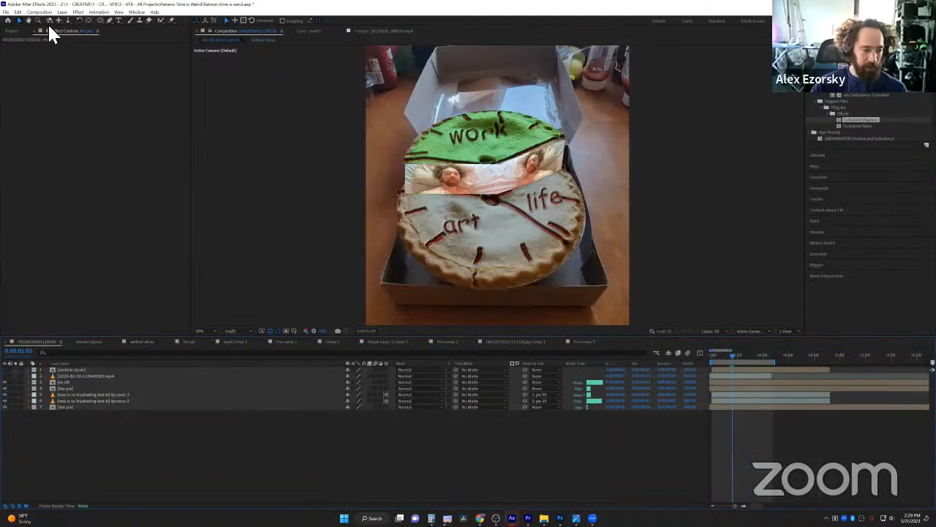
Add the vertical slices composition directly above the bottom pie layer and fit it over the pie with their centers aligned
{"action": "left_click", "coordinate": [11, 32]}
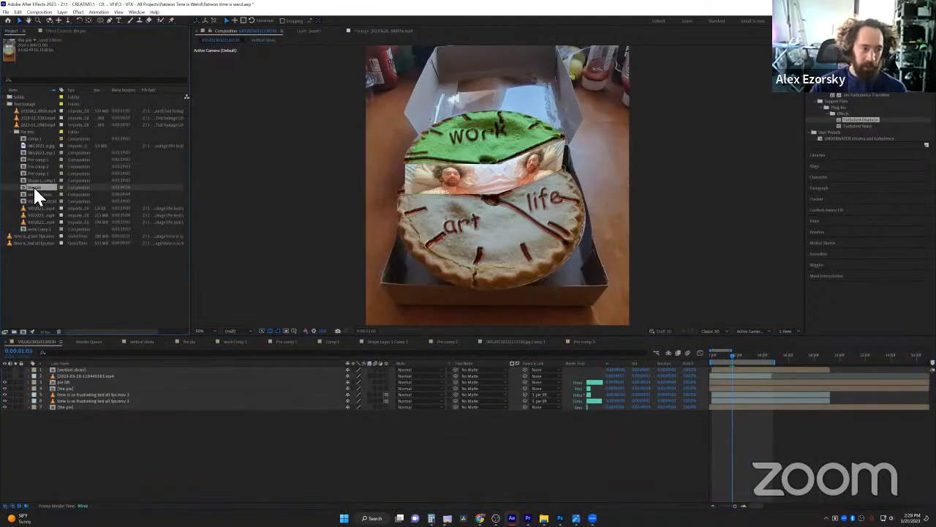
{"action": "left_click_drag", "start_coordinate": [39, 195], "coordinate": [68, 401]}
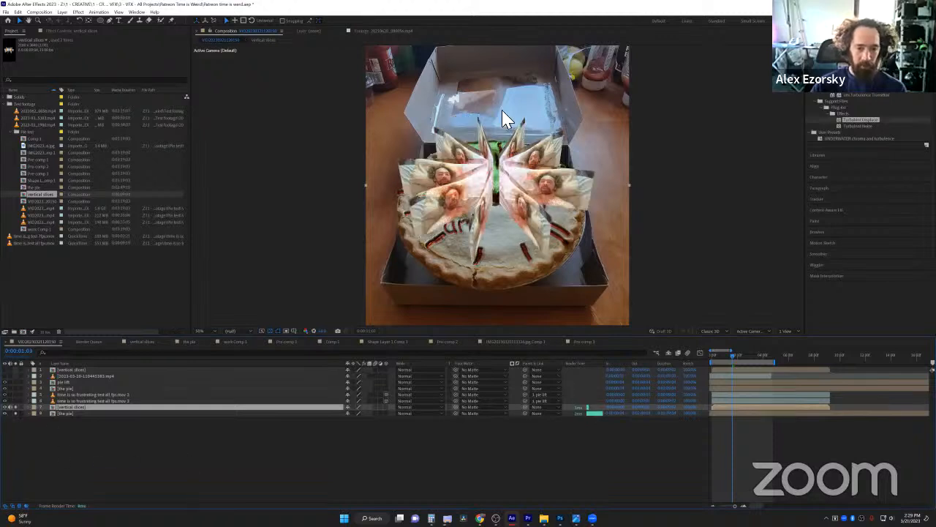
{"action": "left_click_drag", "start_coordinate": [482, 130], "coordinate": [481, 150]}
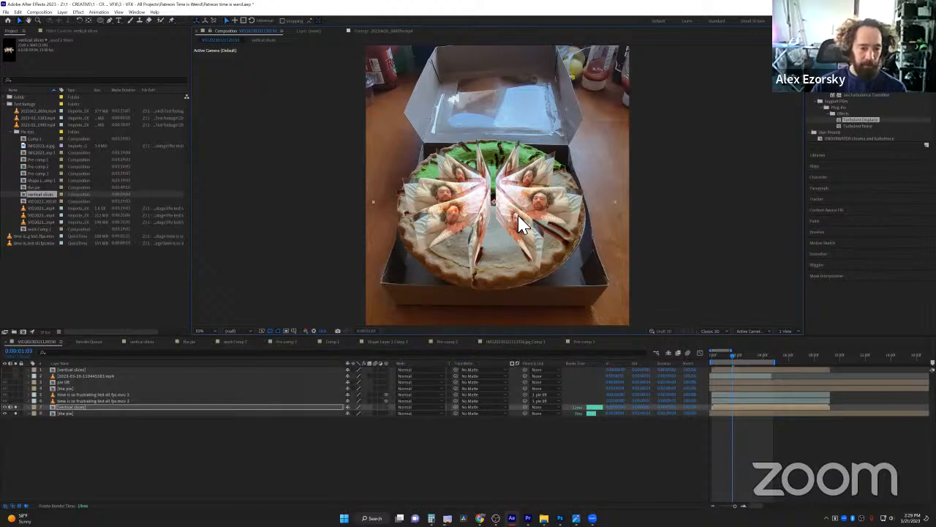
{"action": "key", "text": "space"}
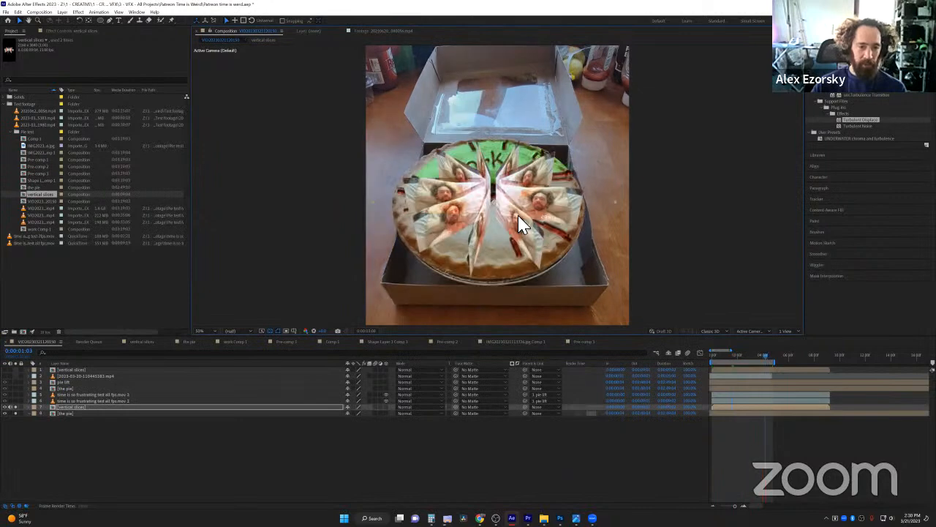
{"action": "left_click_drag", "start_coordinate": [519, 216], "coordinate": [515, 212]}
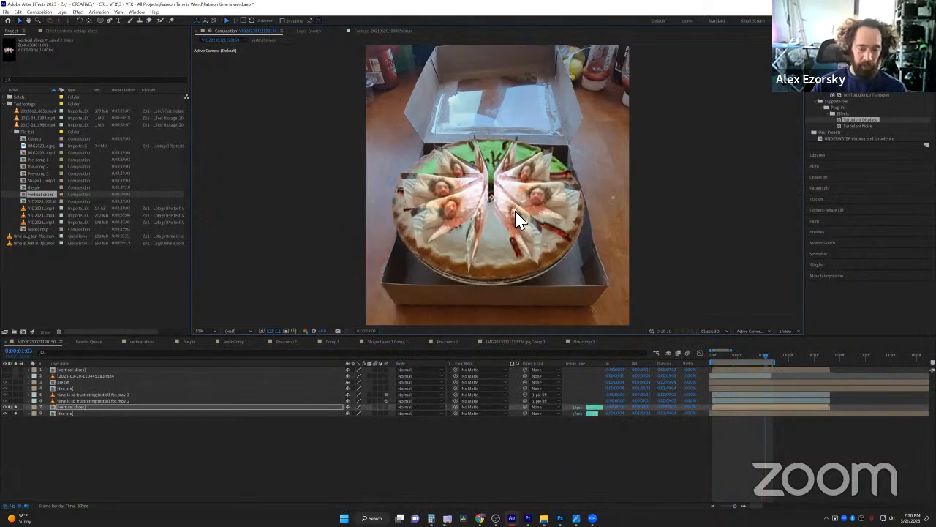
Parent the new vertical slices layer above the bottom pie layer to the pie lift layer
{"action": "left_click", "coordinate": [73, 428]}
{"action": "left_click", "coordinate": [56, 407]}
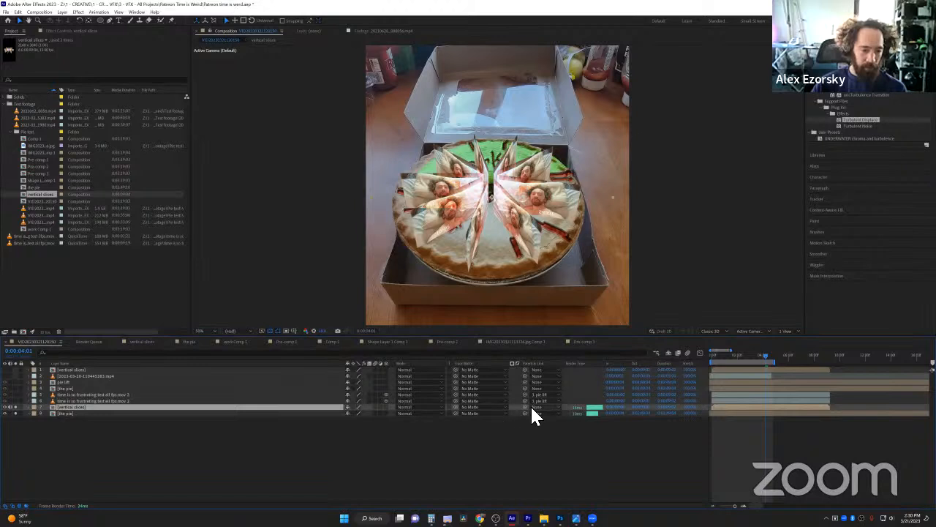
{"action": "left_click_drag", "start_coordinate": [524, 407], "coordinate": [73, 390]}
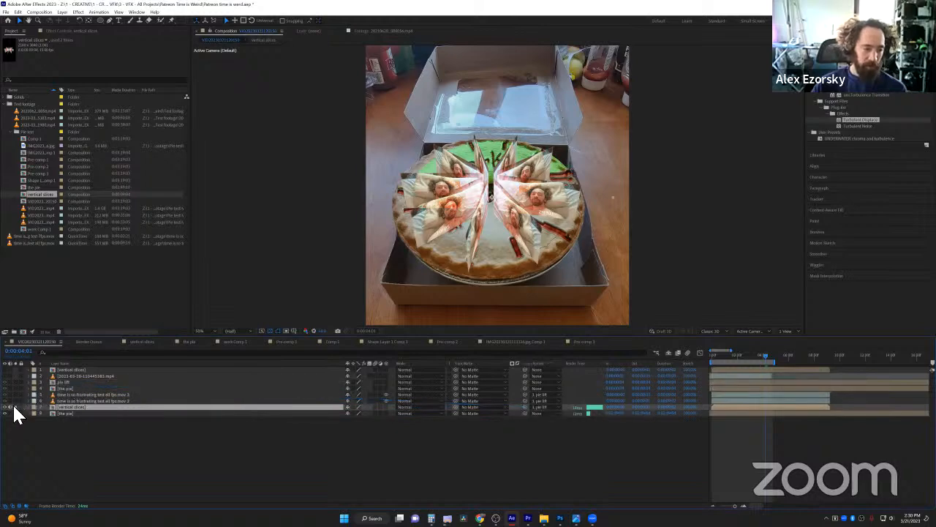
Turn off solo on the main composition's layers and preview the lifting pie with the vertical slices included
{"action": "left_click", "coordinate": [16, 412]}
{"action": "key", "text": "space"}
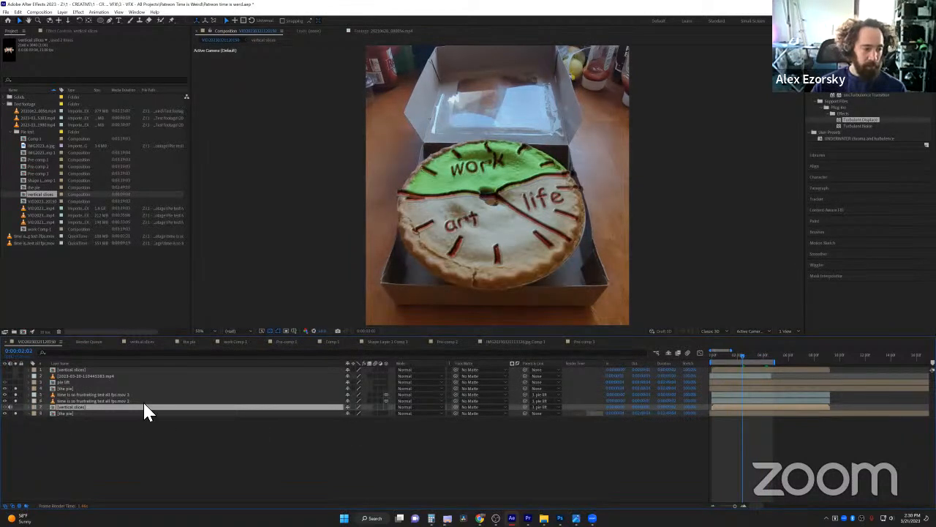
{"action": "left_click", "coordinate": [402, 442]}
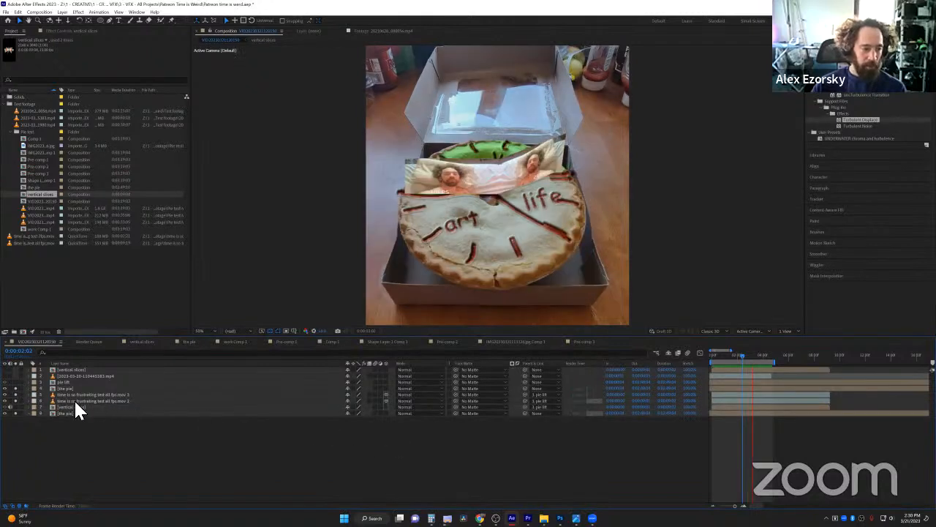
{"action": "left_click_drag", "start_coordinate": [16, 383], "coordinate": [23, 420]}
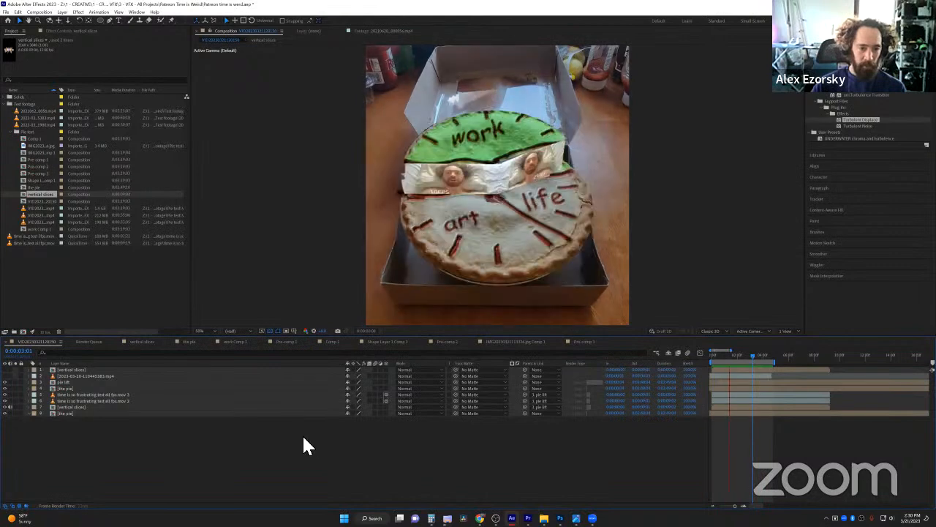
Set the blending mode of both "time is so frustrating" footage layers to Soft Light and preview the blend
{"action": "left_click", "coordinate": [67, 395]}
{"action": "left_click", "coordinate": [71, 401], "text": "shift"}
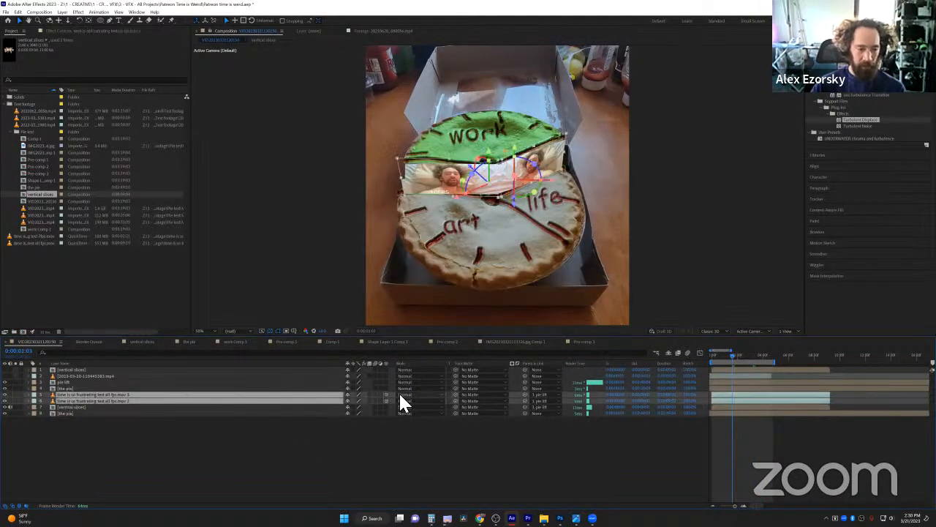
{"action": "left_click", "coordinate": [418, 394]}
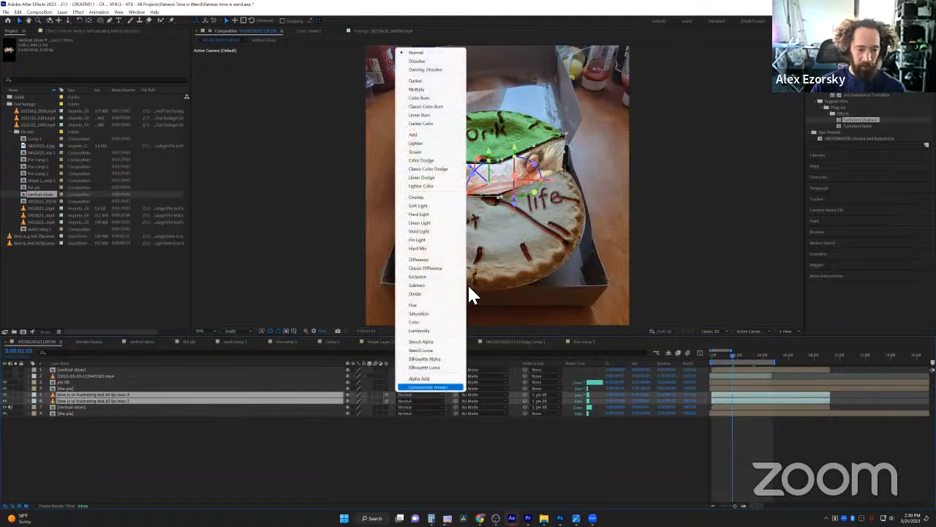
{"action": "left_click", "coordinate": [437, 206]}
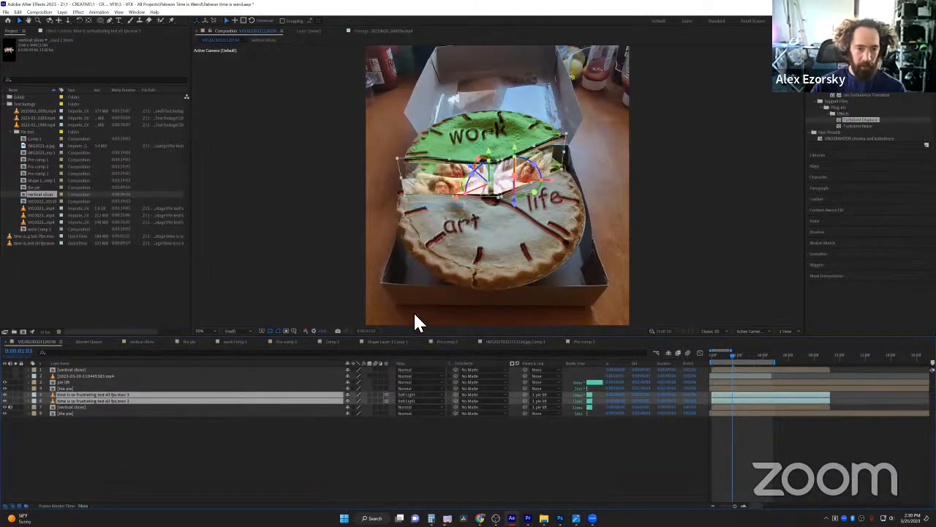
{"action": "left_click", "coordinate": [490, 458]}
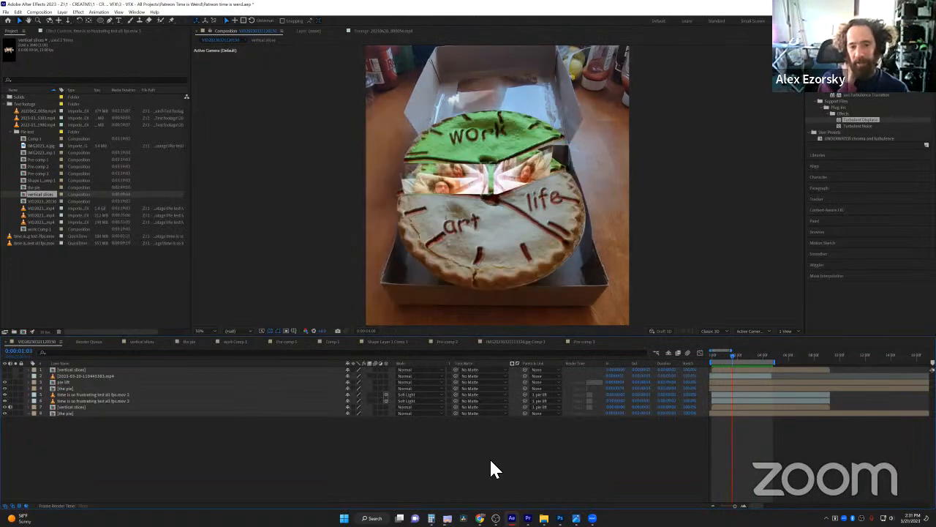
{"action": "key", "text": "space"}
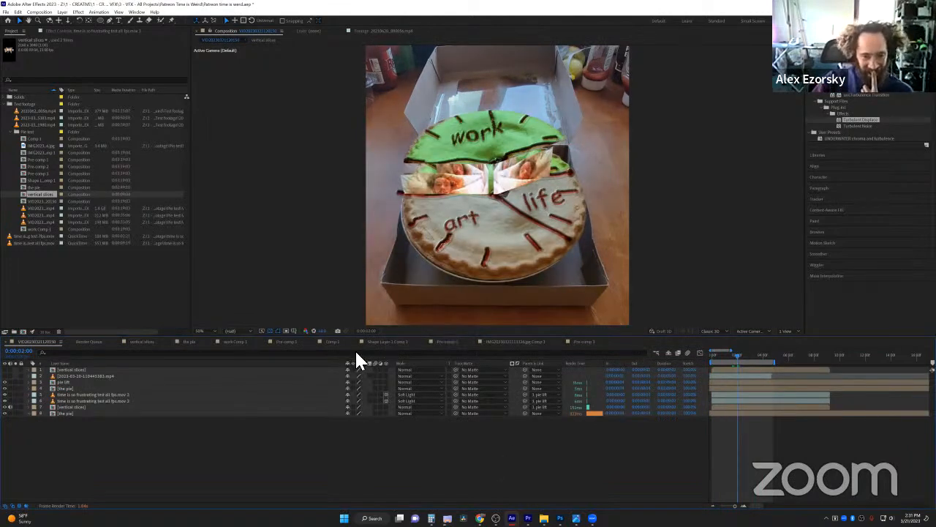
Open the vertical slices composition and hide the four front-facing footage slices, layers 1 to 4
{"action": "left_click", "coordinate": [90, 407]}
{"action": "key", "text": "space"}
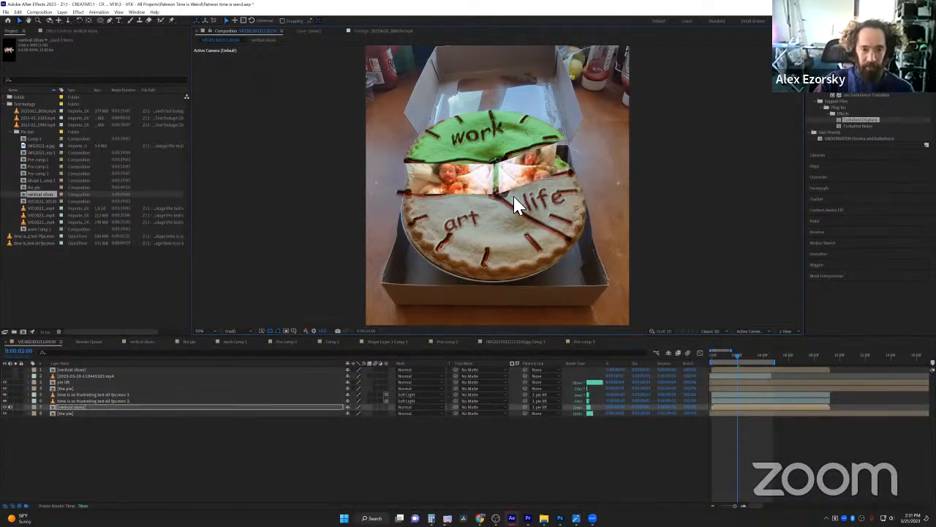
{"action": "double_click", "coordinate": [70, 406]}
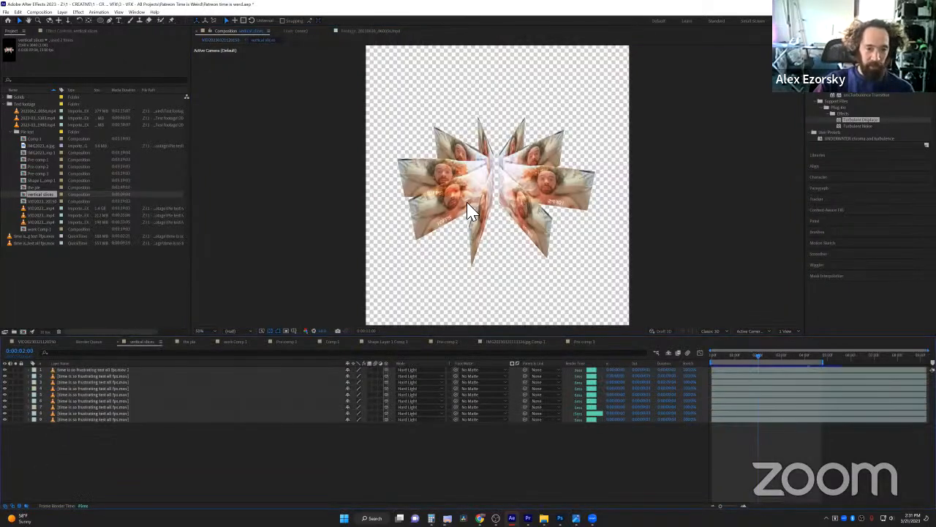
{"action": "left_click", "coordinate": [455, 212]}
{"action": "left_click", "coordinate": [478, 233], "text": "shift"}
{"action": "left_click", "coordinate": [534, 225], "text": "shift"}
{"action": "left_click", "coordinate": [570, 197], "text": "shift"}
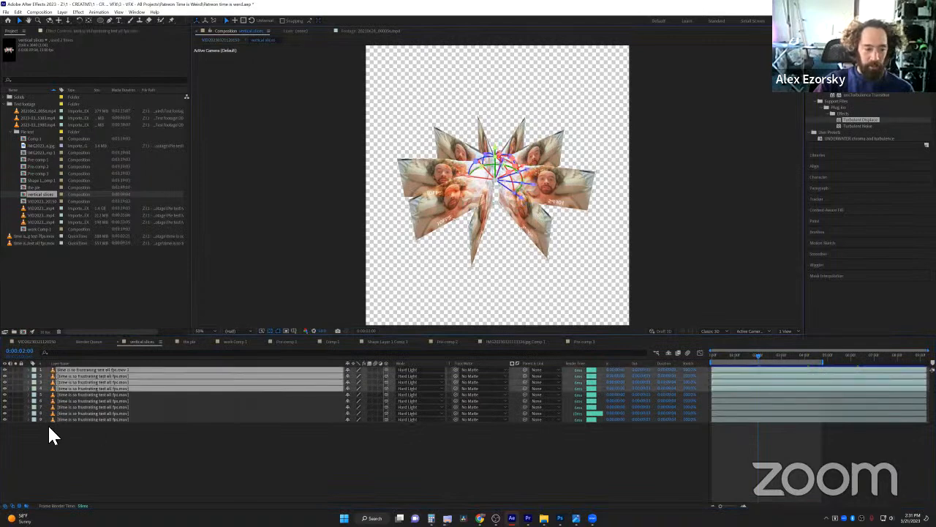
{"action": "left_click", "coordinate": [6, 389]}
{"action": "left_click", "coordinate": [359, 443]}
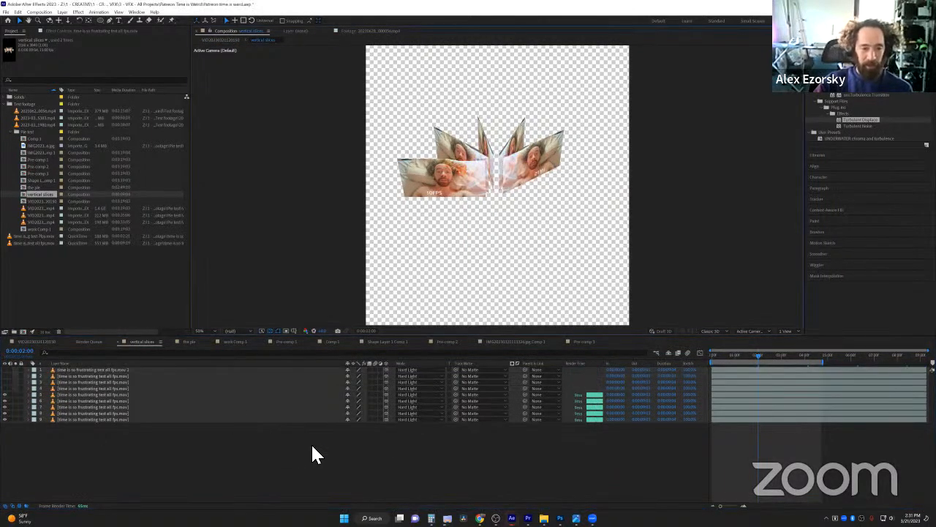
Return to the main composition, preview the remaining slices and inspect them up close at the pie's center
{"action": "key", "text": "shift+Escape"}
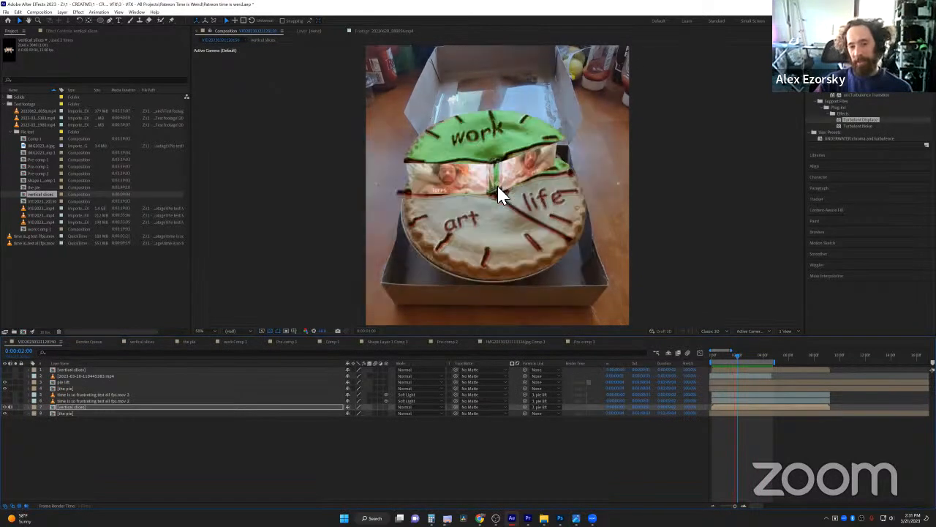
{"action": "key", "text": "space"}
{"action": "scroll", "coordinate": [468, 182], "scroll_direction": "up", "scroll_amount": 5}
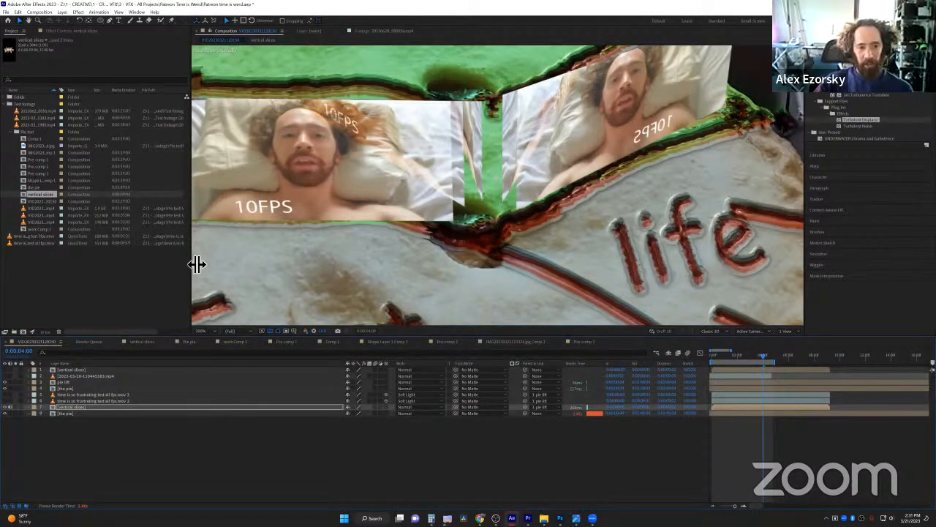
Reopen the vertical slices composition from its layer above the bottom pie layer
{"action": "left_click", "coordinate": [78, 407]}
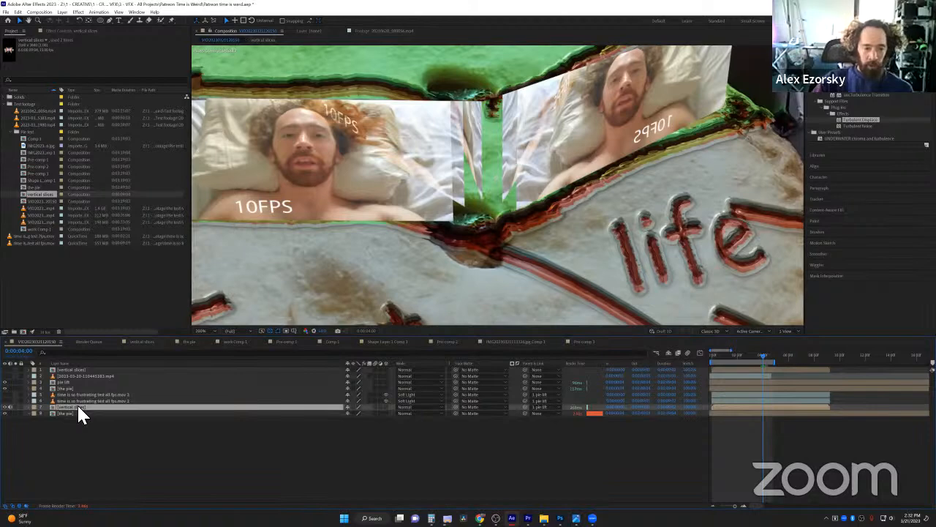
{"action": "double_click", "coordinate": [79, 411]}
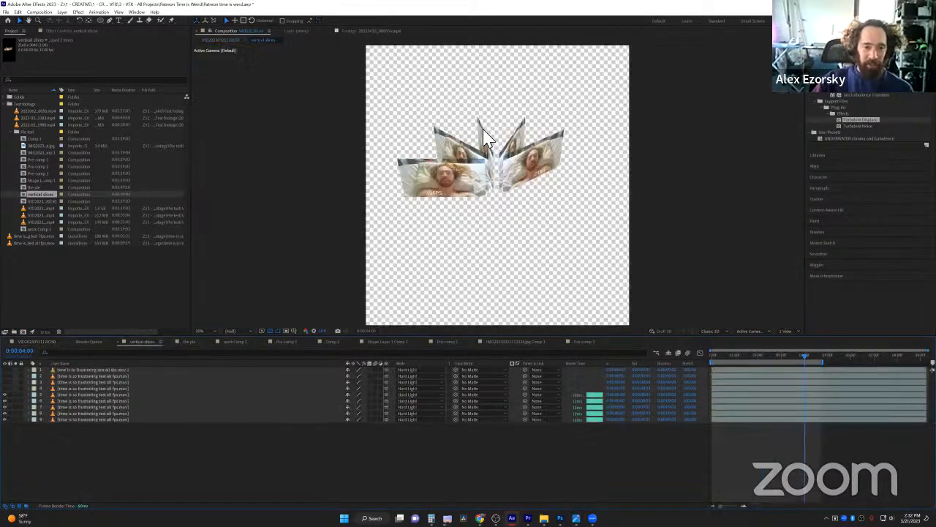
Add a Stroke layer style to the five visible footage slices, layers 5 to 9, and increase its size into a thick red outline
{"action": "right_click", "coordinate": [453, 189]}
{"action": "left_click", "coordinate": [631, 131]}
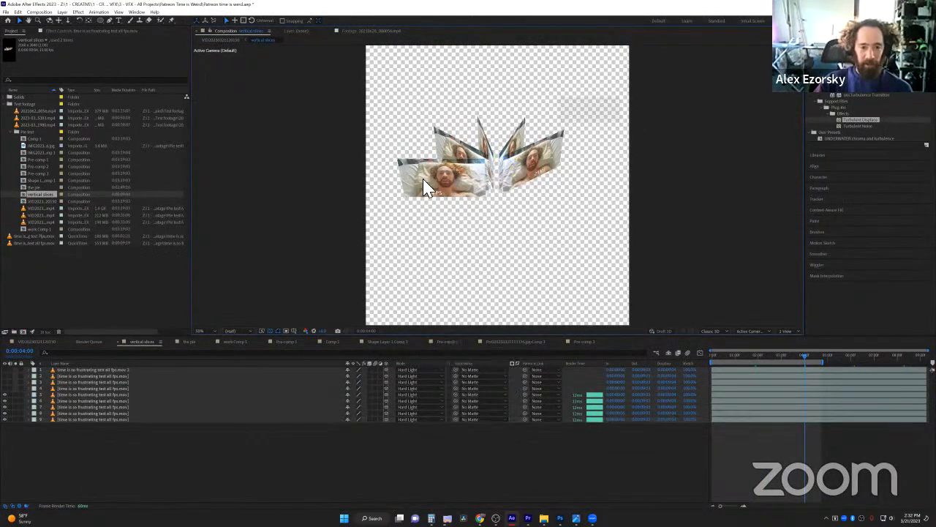
{"action": "right_click", "coordinate": [414, 186]}
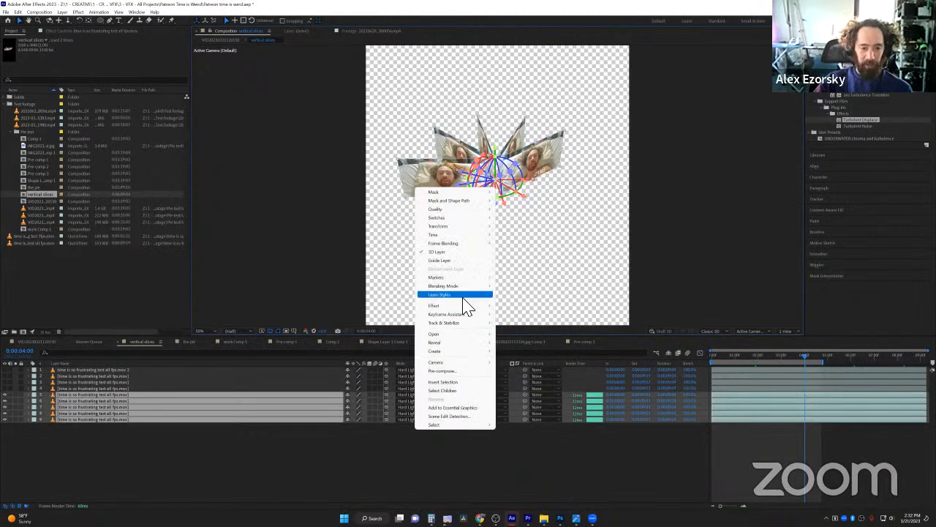
{"action": "left_click", "coordinate": [518, 387]}
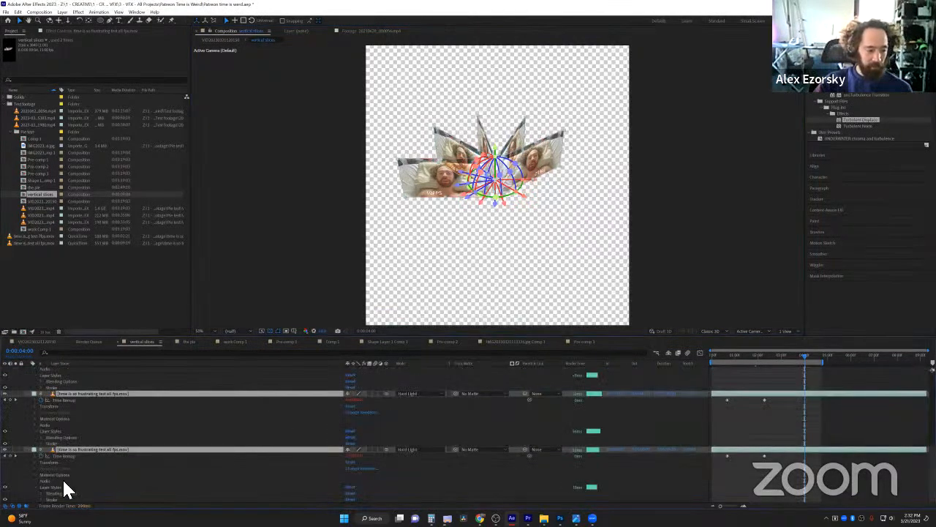
{"action": "scroll", "coordinate": [139, 488], "scroll_direction": "down", "scroll_amount": 2}
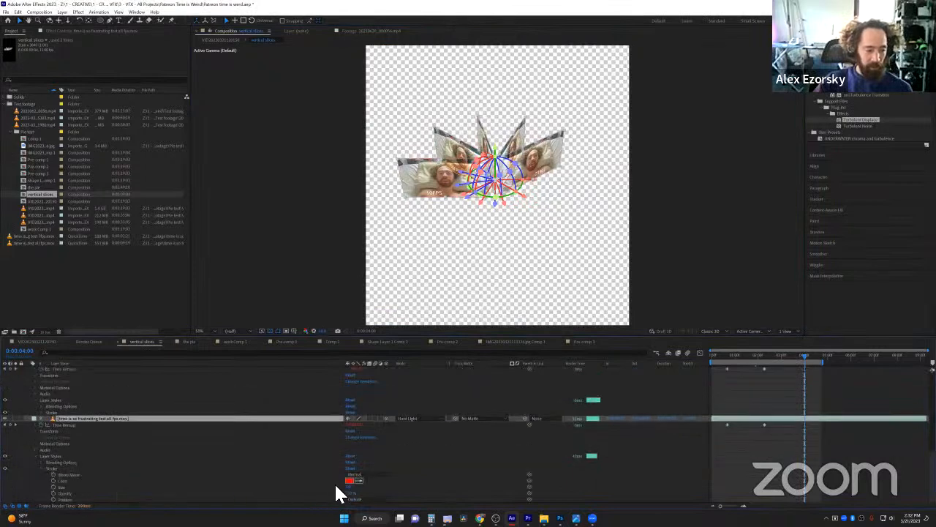
{"action": "left_click_drag", "start_coordinate": [358, 487], "coordinate": [445, 485]}
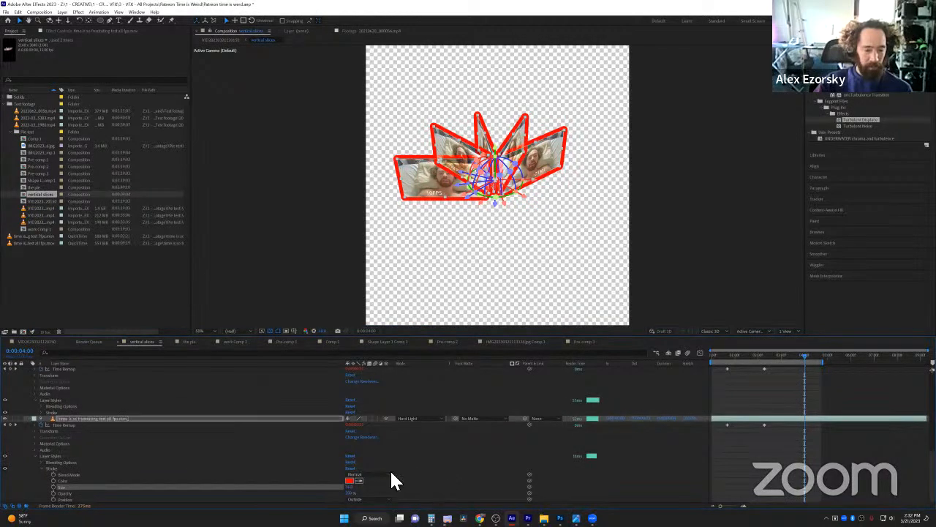
{"action": "left_click", "coordinate": [443, 240]}
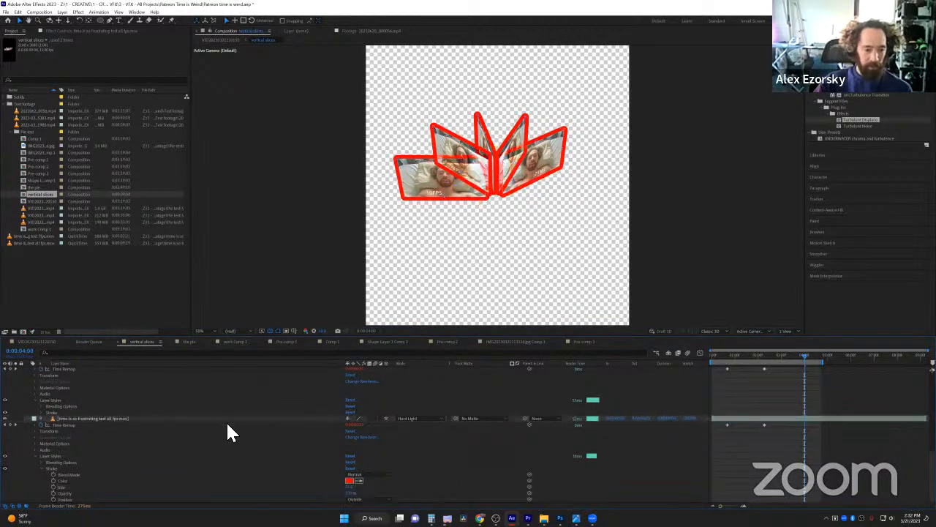
Examine up close how the outlined slices overlap around the center of the composition
{"action": "left_click", "coordinate": [57, 456]}
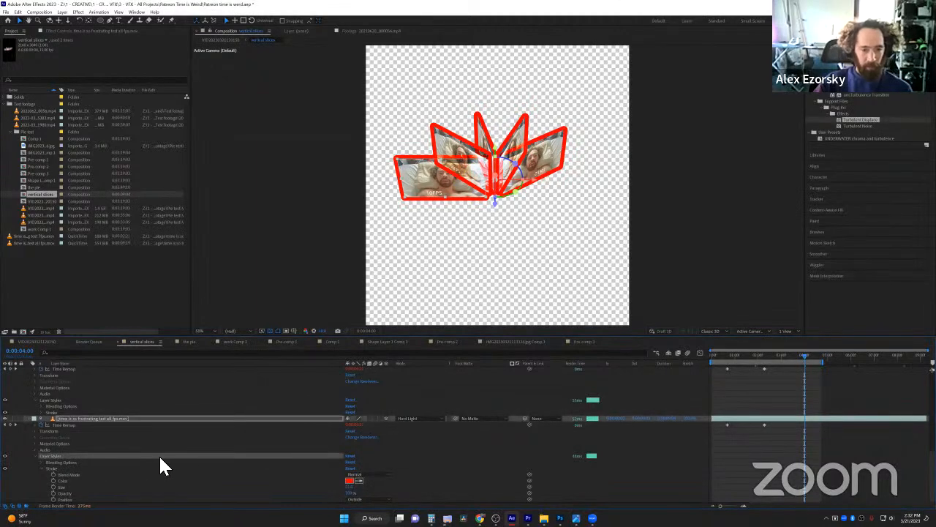
{"action": "key", "text": "period"}
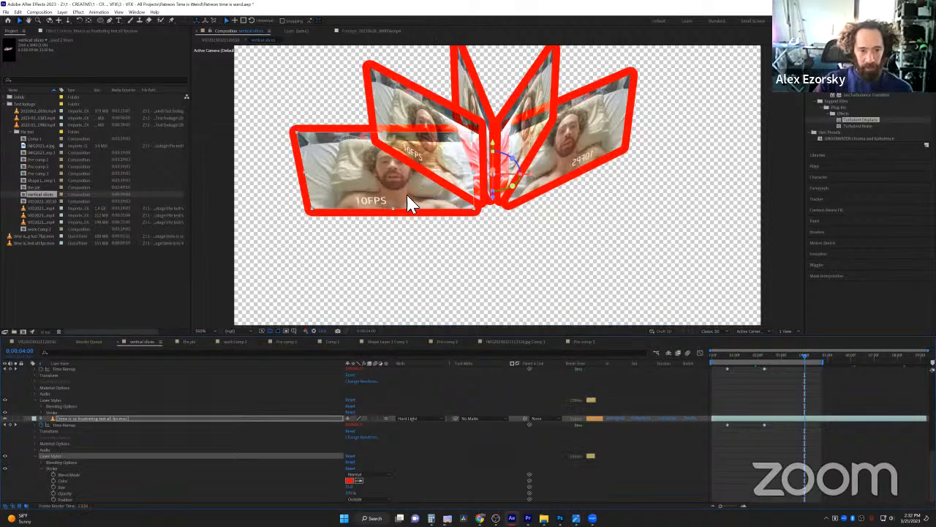
{"action": "left_click", "coordinate": [437, 250]}
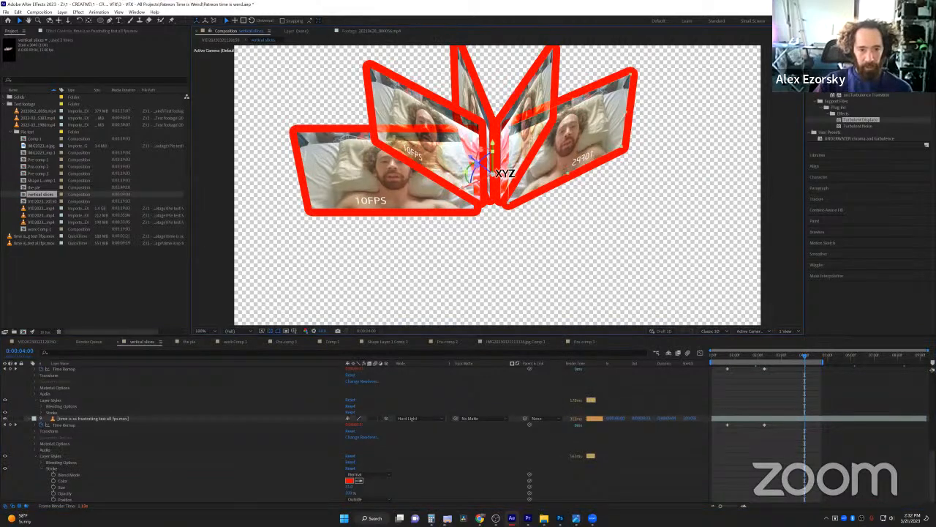
{"action": "left_click_drag", "start_coordinate": [472, 155], "coordinate": [473, 156]}
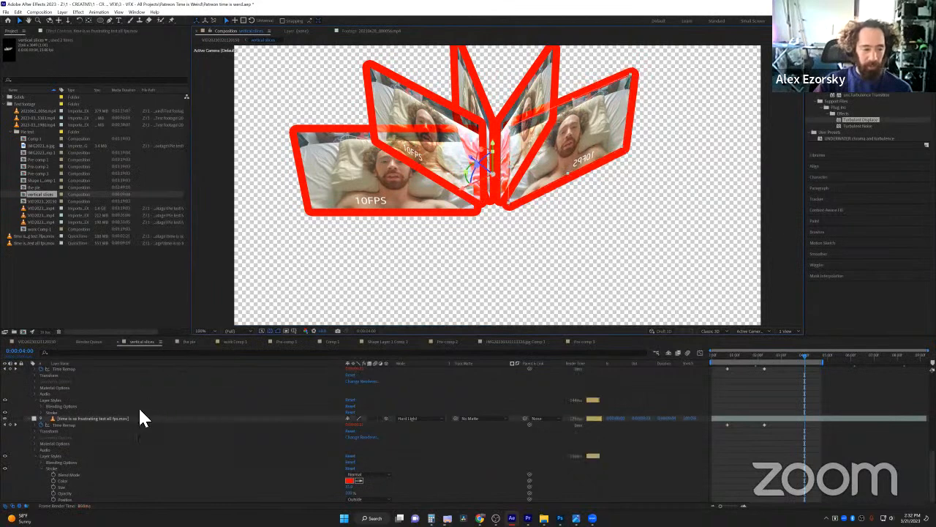
{"action": "key", "text": "ctrl+z"}
Move the two frontmost outlined slices above the other visible slices in the layer order
{"action": "scroll", "coordinate": [78, 422], "scroll_direction": "up", "scroll_amount": 2}
{"action": "left_click", "coordinate": [400, 192]}
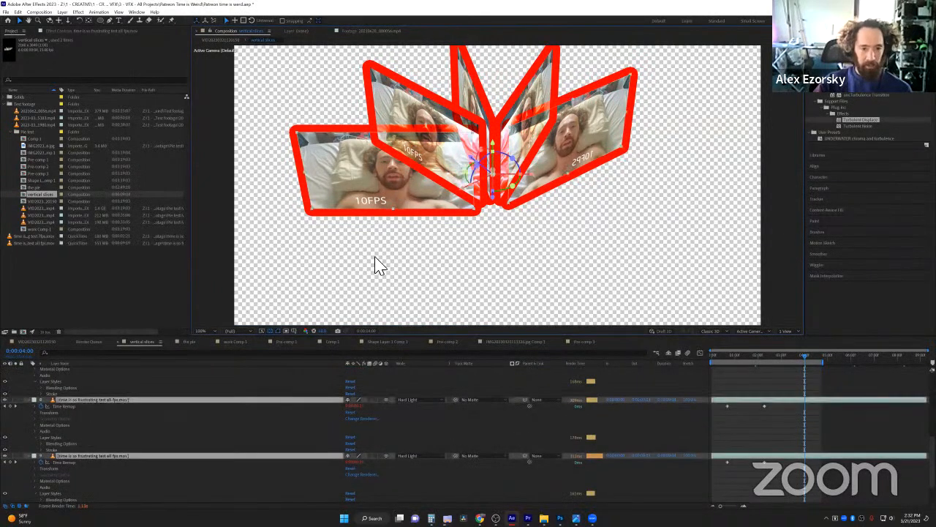
{"action": "scroll", "coordinate": [81, 396], "scroll_direction": "up", "scroll_amount": 1}
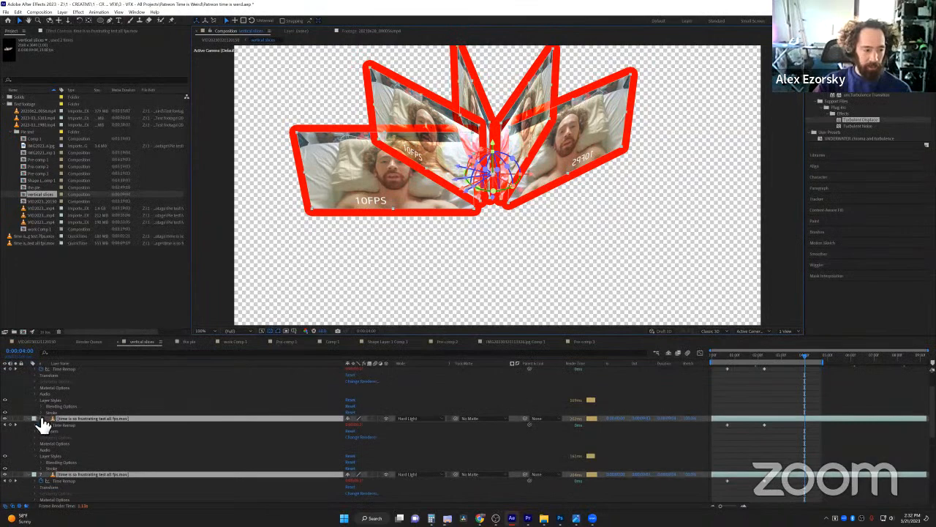
{"action": "left_click", "coordinate": [30, 418]}
{"action": "left_click", "coordinate": [90, 430]}
{"action": "left_click", "coordinate": [620, 137]}
{"action": "left_click", "coordinate": [358, 206], "text": "shift"}
{"action": "left_click_drag", "start_coordinate": [130, 414], "coordinate": [106, 388]}
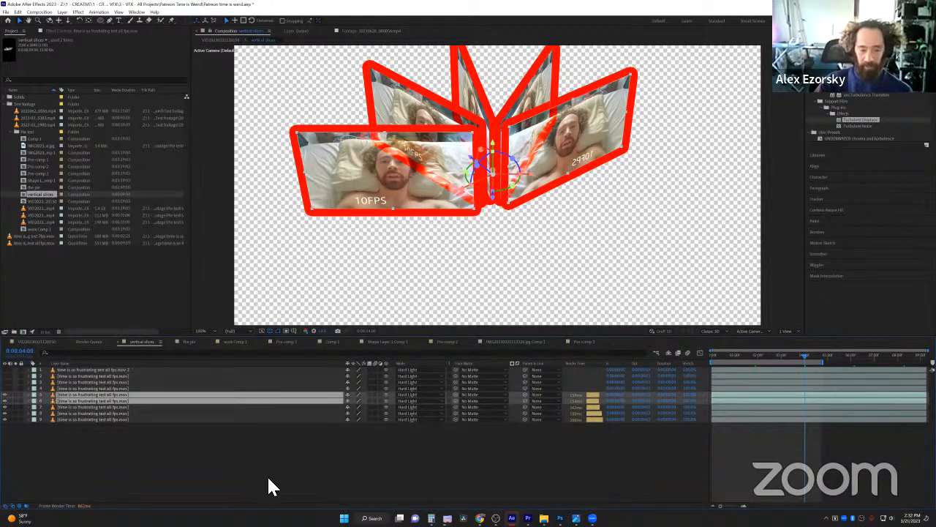
Change the stroke color of the layer 5 slice to orange
{"action": "left_click", "coordinate": [201, 448]}
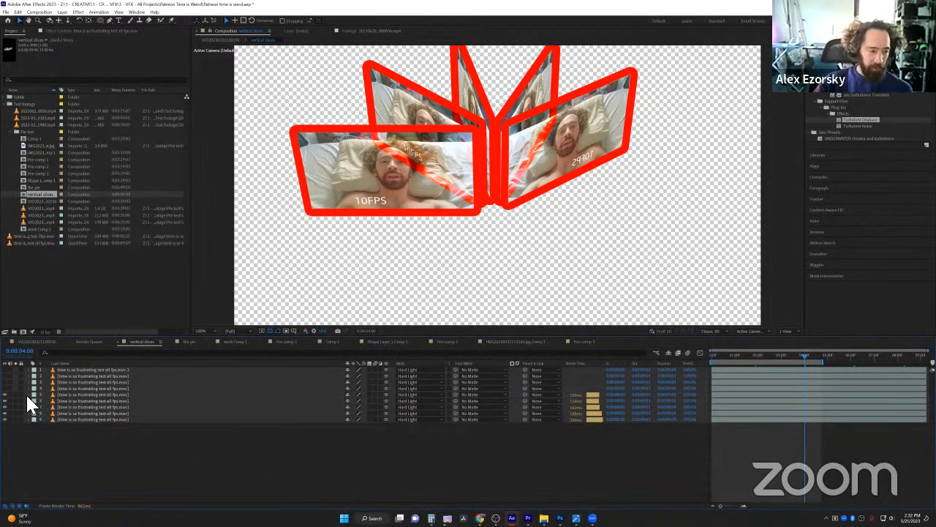
{"action": "left_click", "coordinate": [26, 394]}
{"action": "left_click", "coordinate": [44, 444]}
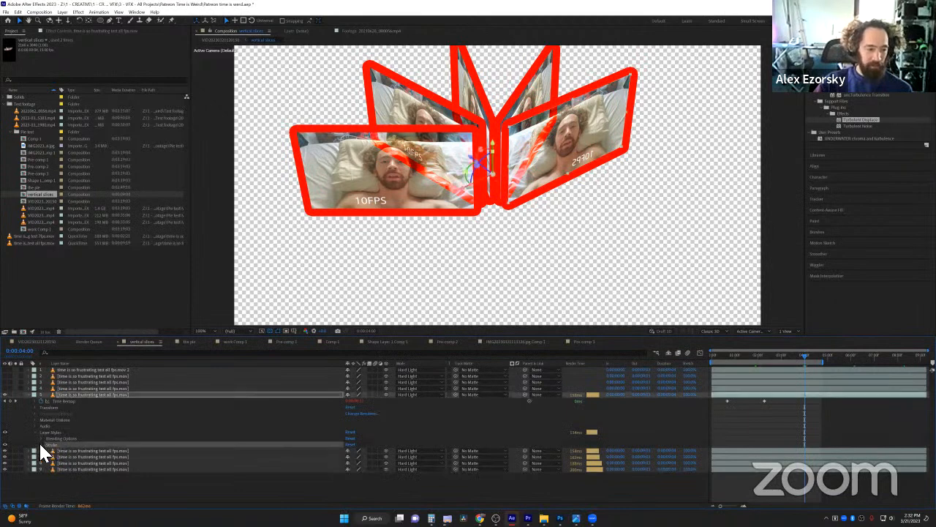
{"action": "left_click", "coordinate": [349, 456]}
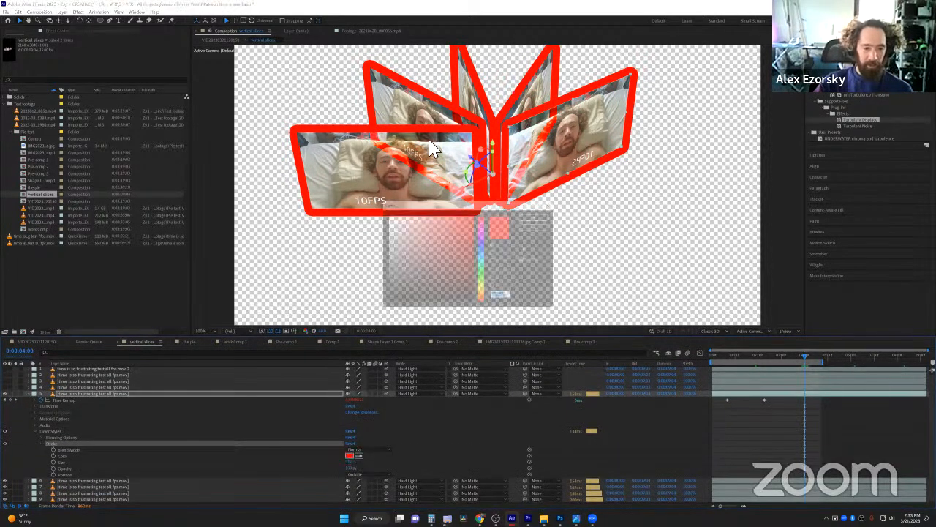
{"action": "left_click", "coordinate": [484, 299]}
{"action": "mouse_move", "coordinate": [476, 249]}
{"action": "left_mouse_down"}
{"action": "mouse_move", "coordinate": [464, 257]}
{"action": "mouse_move", "coordinate": [463, 238]}
{"action": "mouse_move", "coordinate": [448, 236]}
{"action": "left_mouse_up"}
{"action": "left_click", "coordinate": [540, 214]}
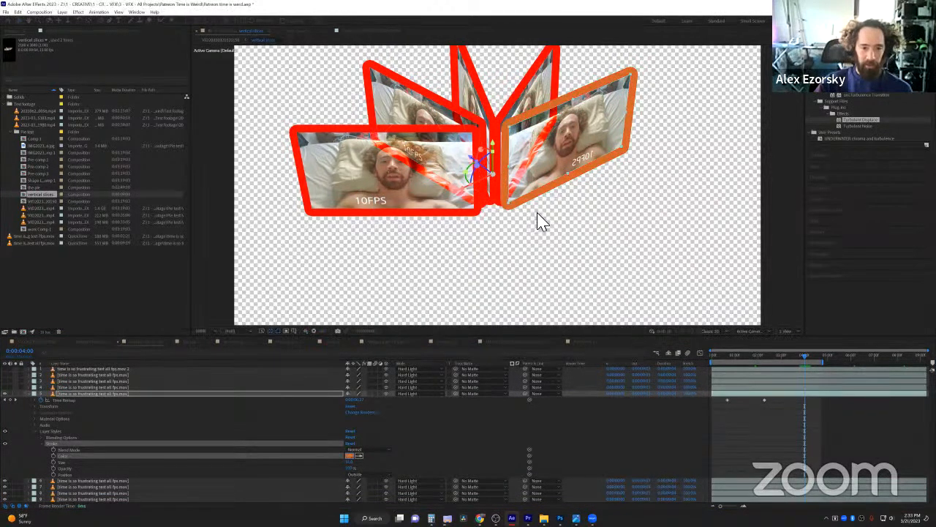
Try darker orange shades for the layer 5 slice's stroke, then set its color to green
{"action": "left_click", "coordinate": [350, 456]}
{"action": "left_click_drag", "start_coordinate": [478, 260], "coordinate": [466, 240]}
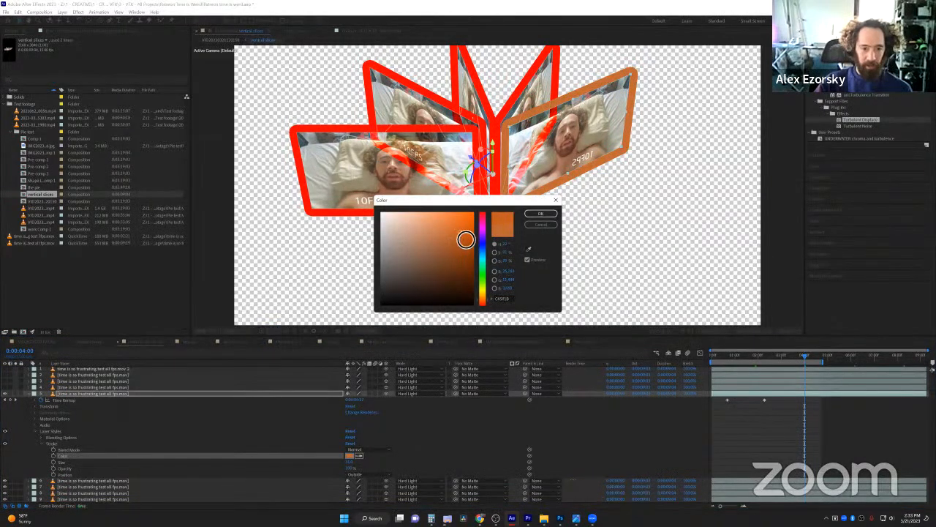
{"action": "left_click", "coordinate": [484, 302]}
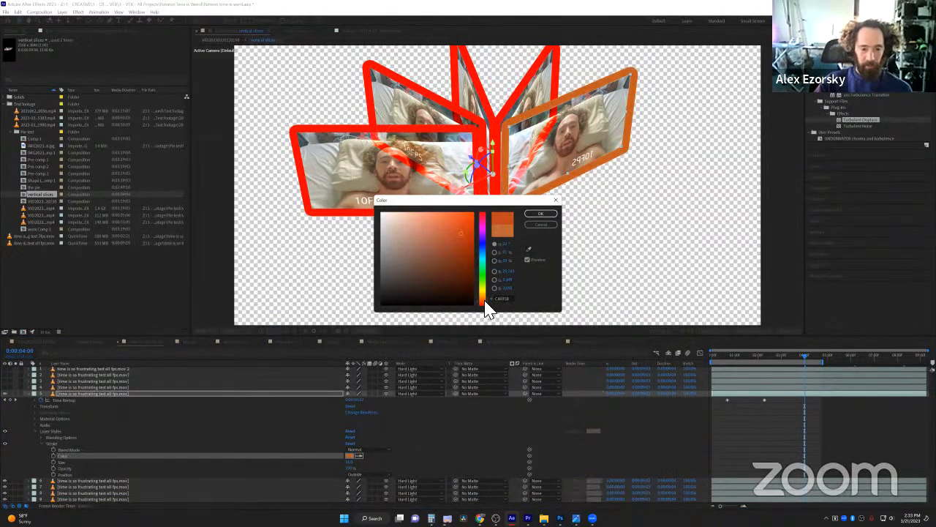
{"action": "left_click_drag", "start_coordinate": [471, 241], "coordinate": [465, 259]}
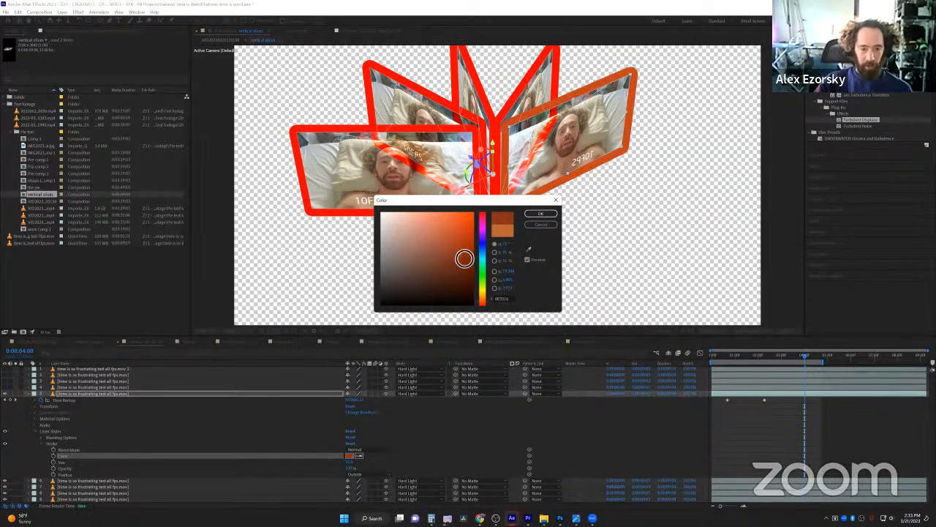
{"action": "left_click_drag", "start_coordinate": [485, 303], "coordinate": [484, 273]}
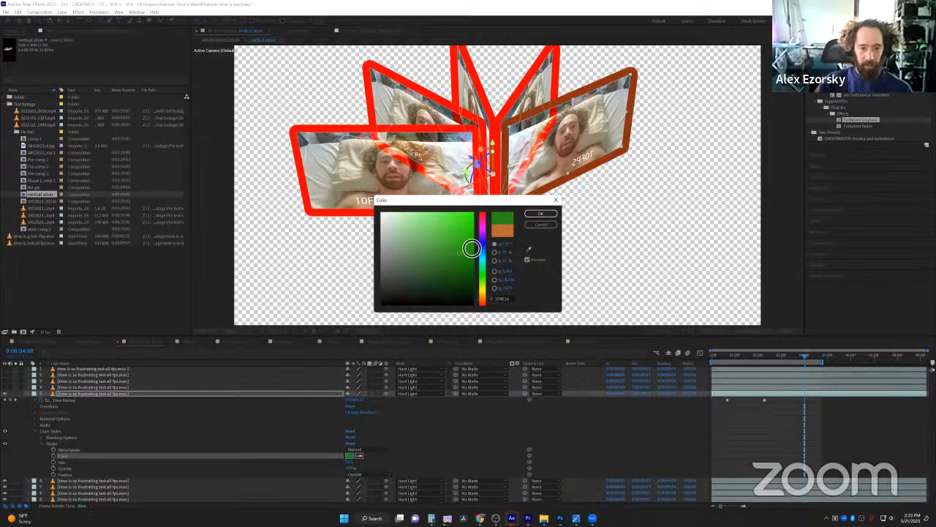
{"action": "left_click", "coordinate": [547, 214]}
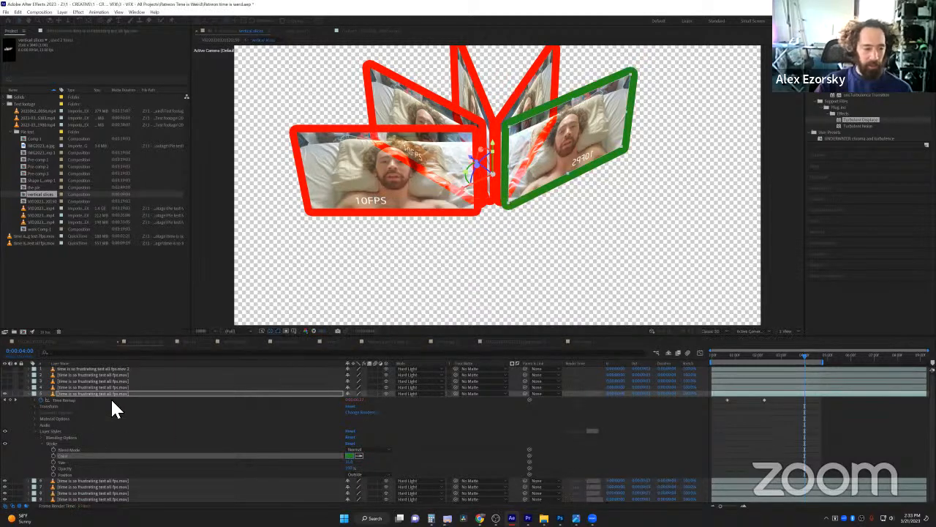
Change the layer 5 slice's stroke color to brown
{"action": "left_click", "coordinate": [351, 455]}
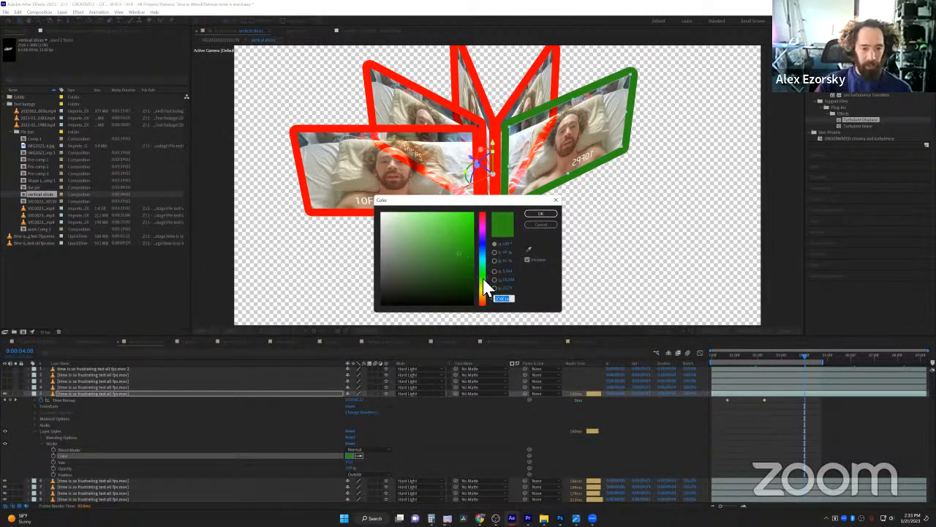
{"action": "left_click", "coordinate": [480, 284]}
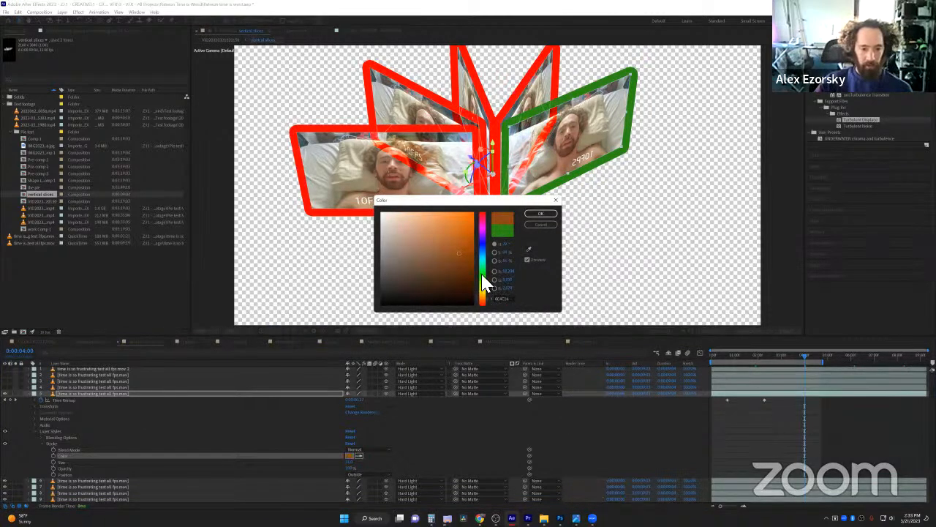
{"action": "left_click", "coordinate": [545, 214]}
Brighten the layer 5 slice's stroke and shift its hue to a saturated red-orange
{"action": "left_click", "coordinate": [354, 455]}
{"action": "left_click_drag", "start_coordinate": [482, 293], "coordinate": [484, 299]}
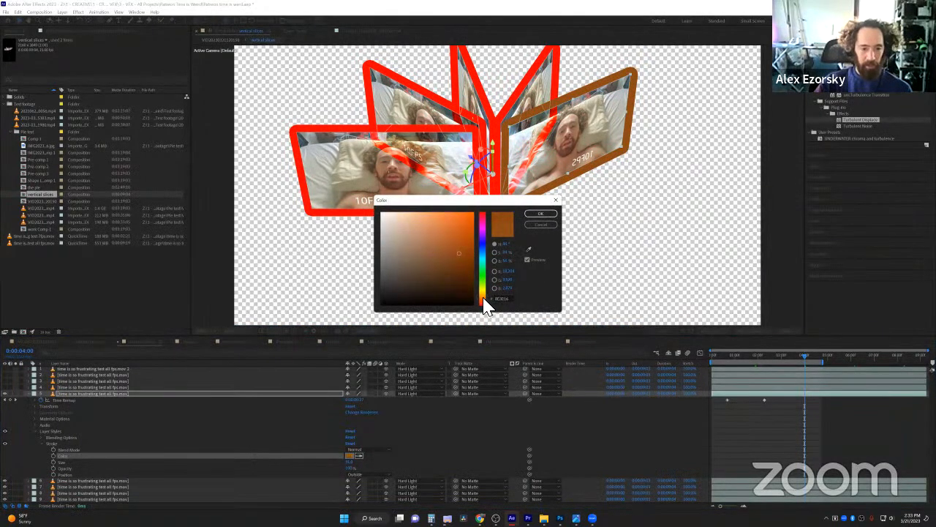
{"action": "mouse_move", "coordinate": [463, 246]}
{"action": "left_mouse_down"}
{"action": "mouse_move", "coordinate": [453, 230]}
{"action": "mouse_move", "coordinate": [475, 228]}
{"action": "left_mouse_up"}
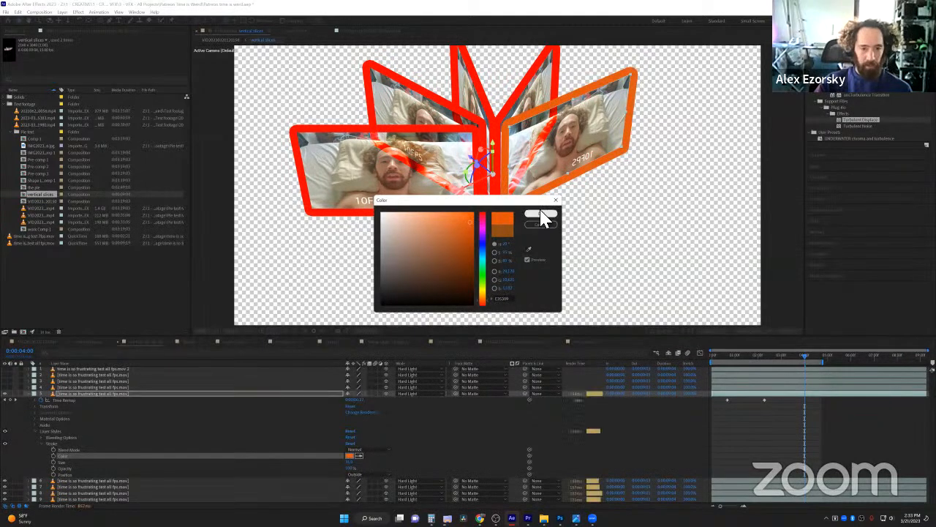
{"action": "left_click_drag", "start_coordinate": [475, 238], "coordinate": [477, 227]}
{"action": "left_click", "coordinate": [482, 302]}
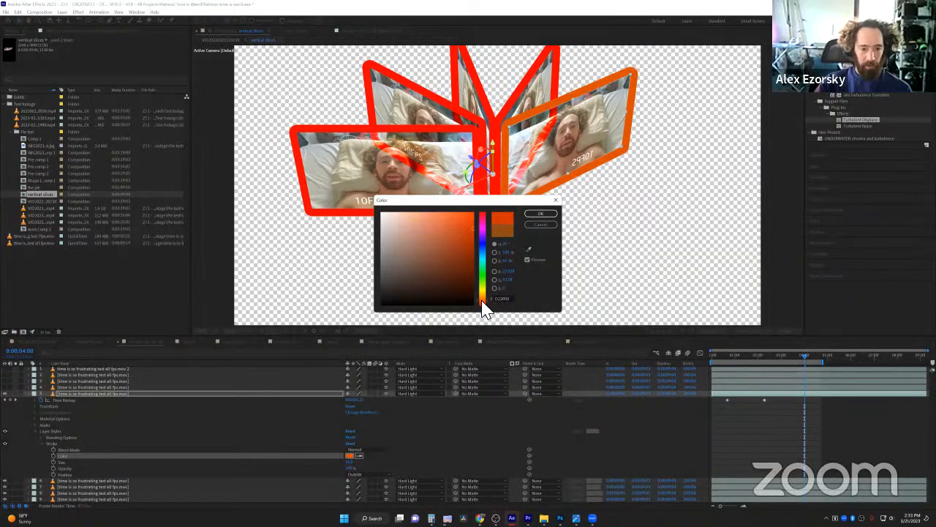
{"action": "left_click", "coordinate": [523, 214]}
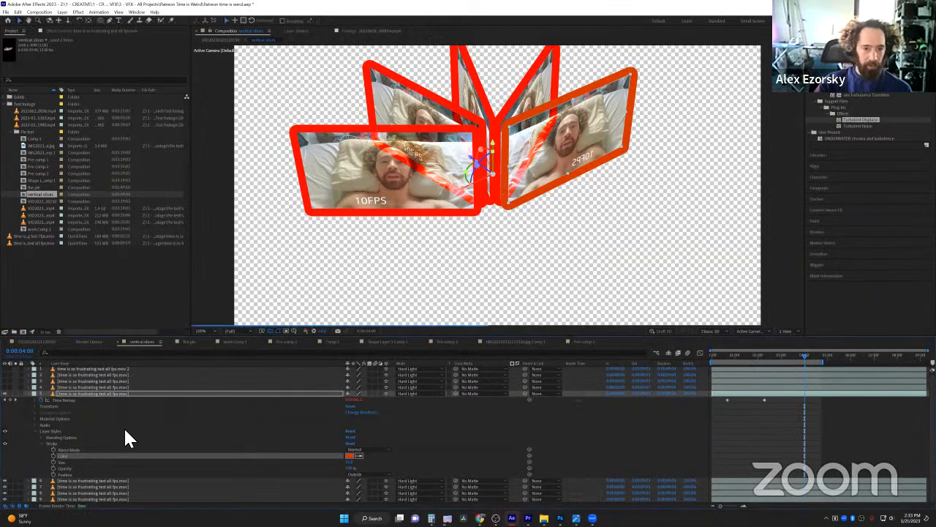
Delete the Layer Styles group from the layer 5 and layer 6 slices to remove their strokes
{"action": "left_click", "coordinate": [56, 431]}
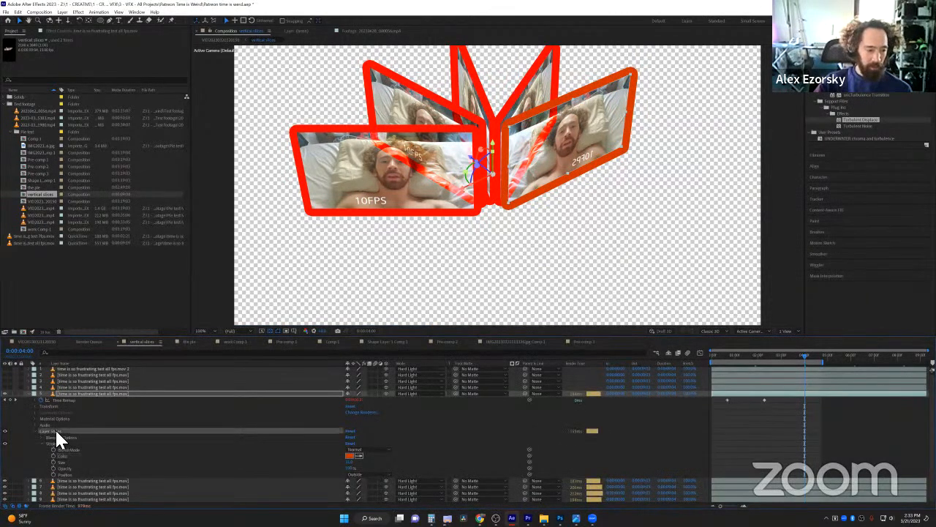
{"action": "left_click", "coordinate": [90, 391]}
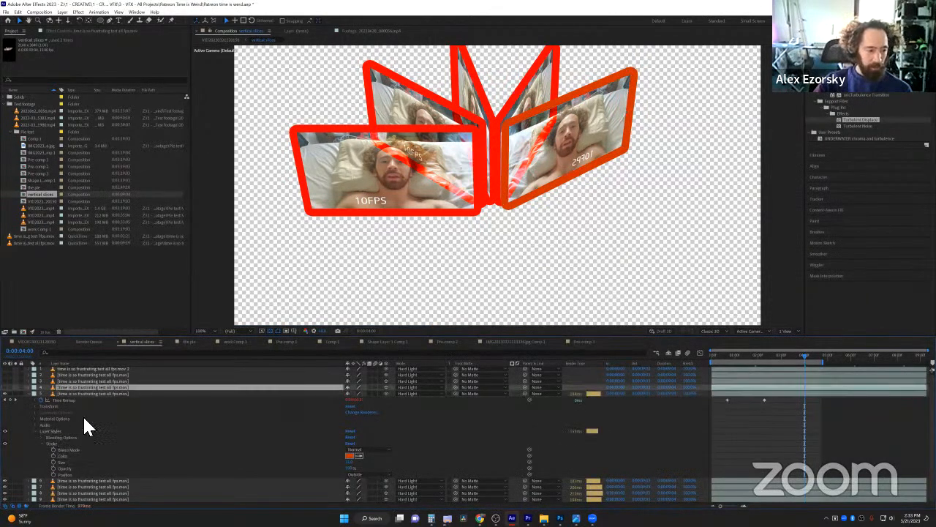
{"action": "left_click", "coordinate": [79, 482]}
{"action": "left_click", "coordinate": [81, 498], "text": "shift"}
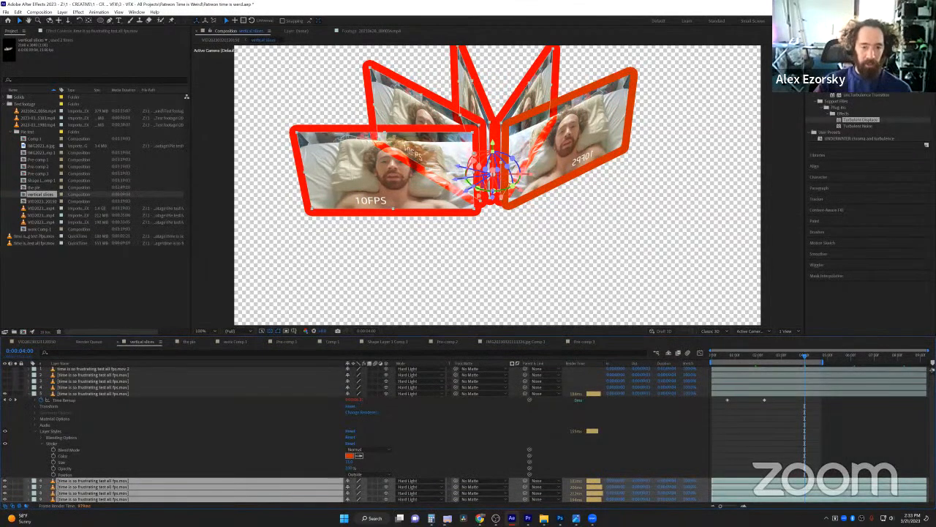
{"action": "left_click", "coordinate": [34, 454]}
{"action": "left_click", "coordinate": [49, 430]}
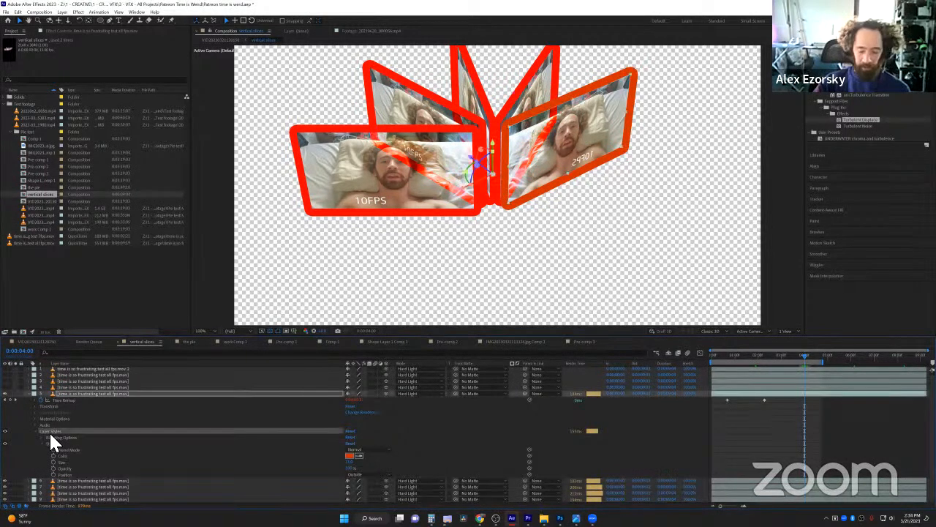
{"action": "key", "text": "Delete"}
{"action": "left_click", "coordinate": [29, 431]}
{"action": "scroll", "coordinate": [33, 446], "scroll_direction": "down", "scroll_amount": 1}
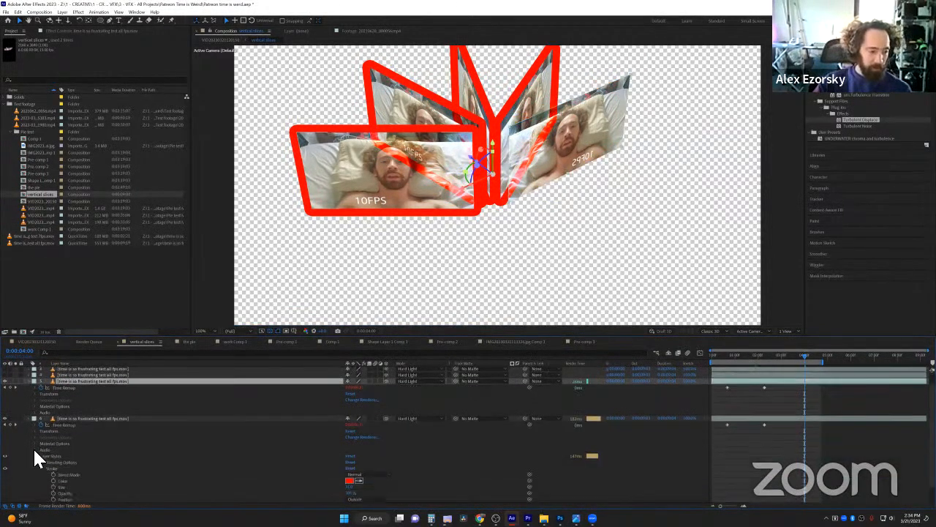
{"action": "left_click", "coordinate": [47, 454]}
{"action": "key", "text": "Delete"}
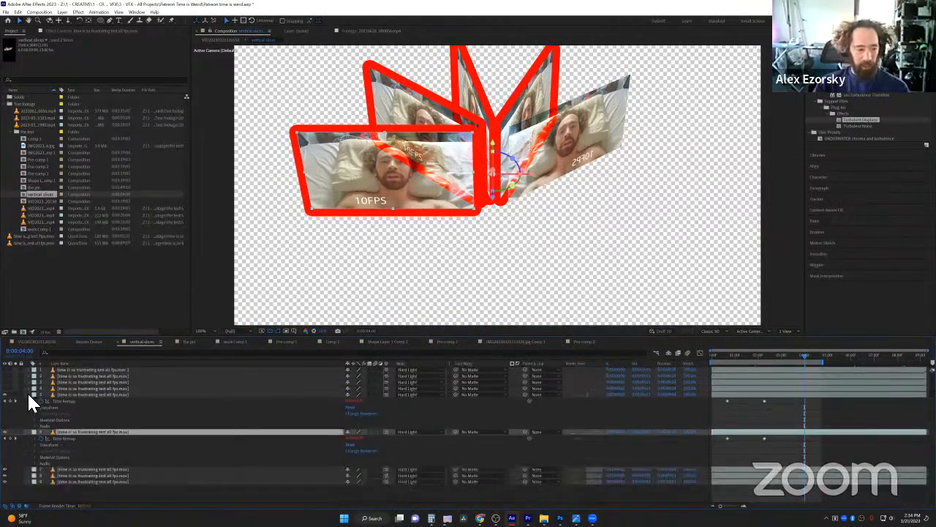
Remove all layer styles from the layer 5 to layer 9 slices
{"action": "left_click", "coordinate": [29, 394]}
{"action": "left_click", "coordinate": [83, 396]}
{"action": "left_click", "coordinate": [84, 449], "text": "shift"}
{"action": "right_click", "coordinate": [84, 448]}
{"action": "mouse_move", "coordinate": [150, 322]}
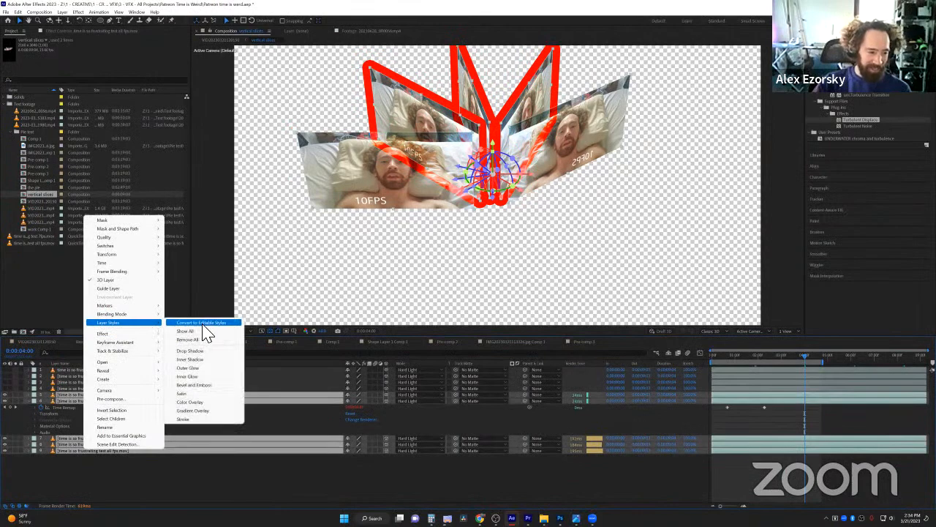
{"action": "left_click", "coordinate": [211, 341]}
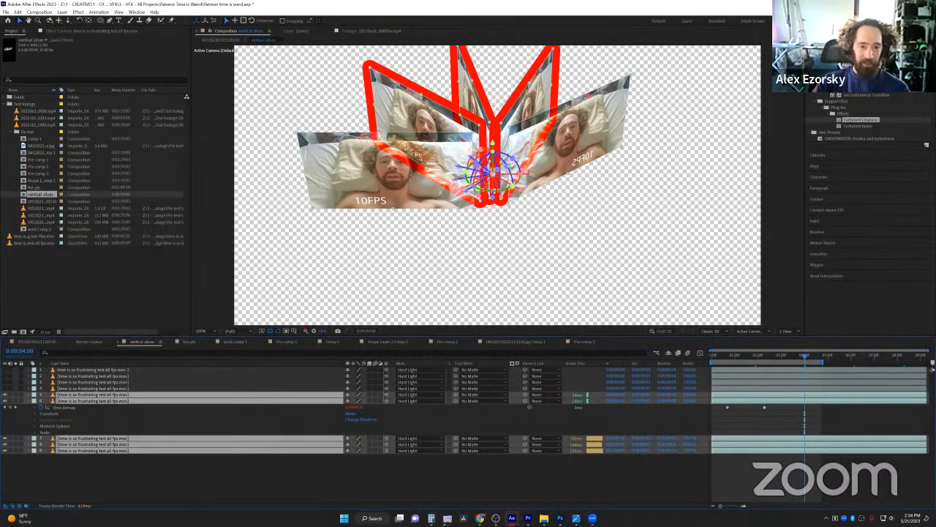
{"action": "left_click", "coordinate": [136, 470]}
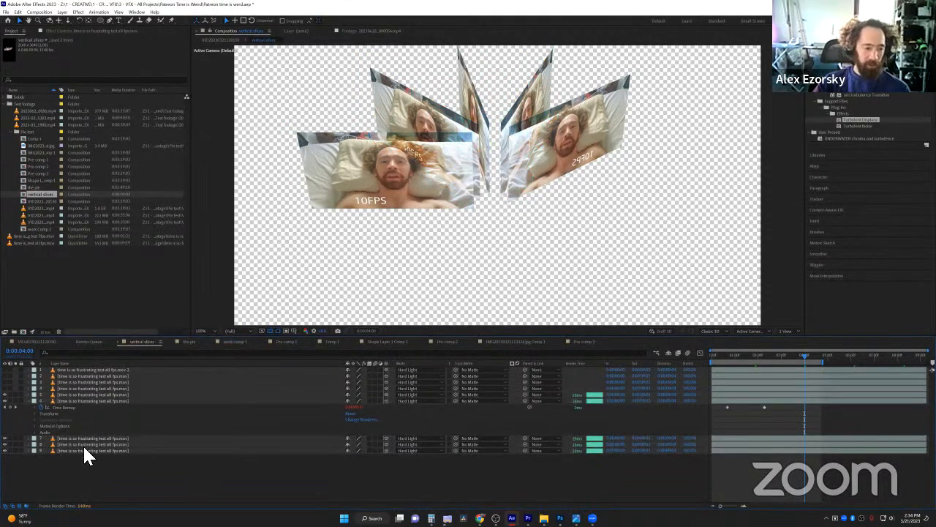
Pre-compose the layer 9 slice and open the resulting composition
{"action": "left_click", "coordinate": [85, 452]}
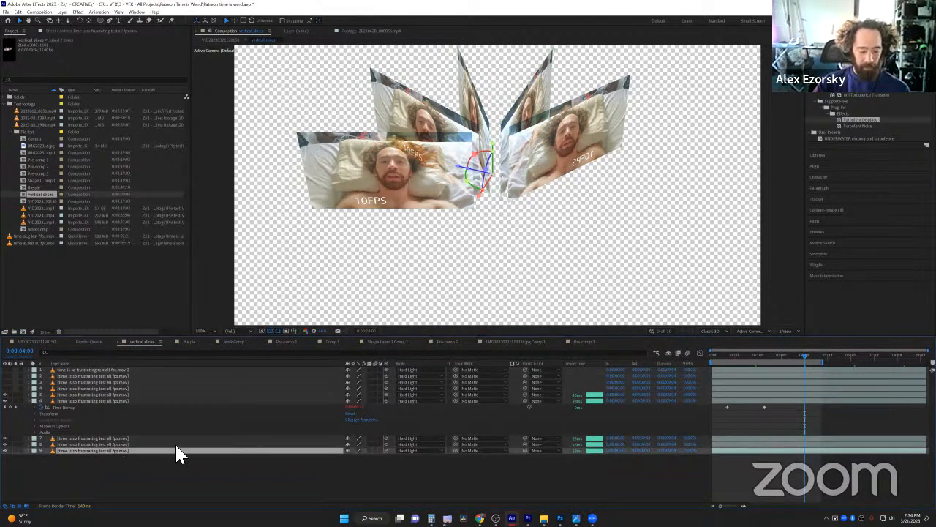
{"action": "key", "text": "ctrl+shift+c"}
{"action": "left_click", "coordinate": [487, 306]}
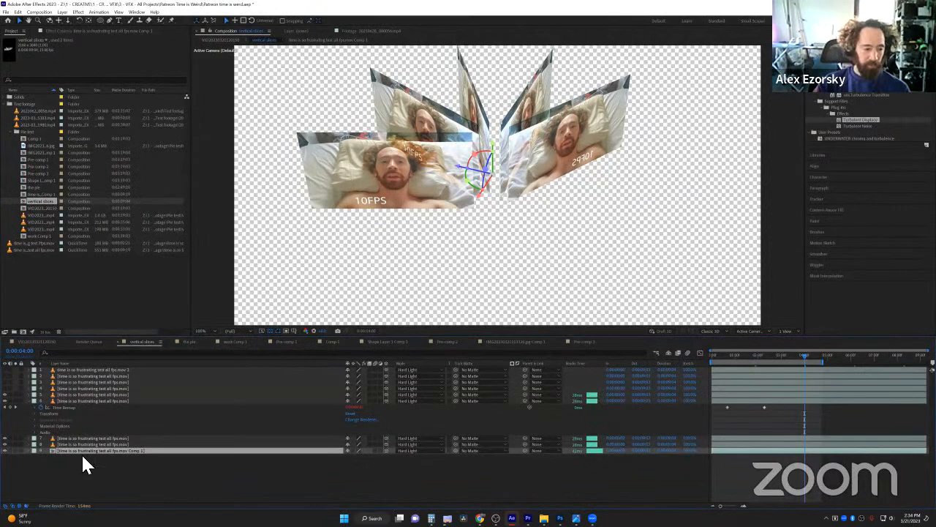
{"action": "double_click", "coordinate": [74, 450]}
{"action": "scroll", "coordinate": [397, 205], "scroll_direction": "down", "scroll_amount": 3}
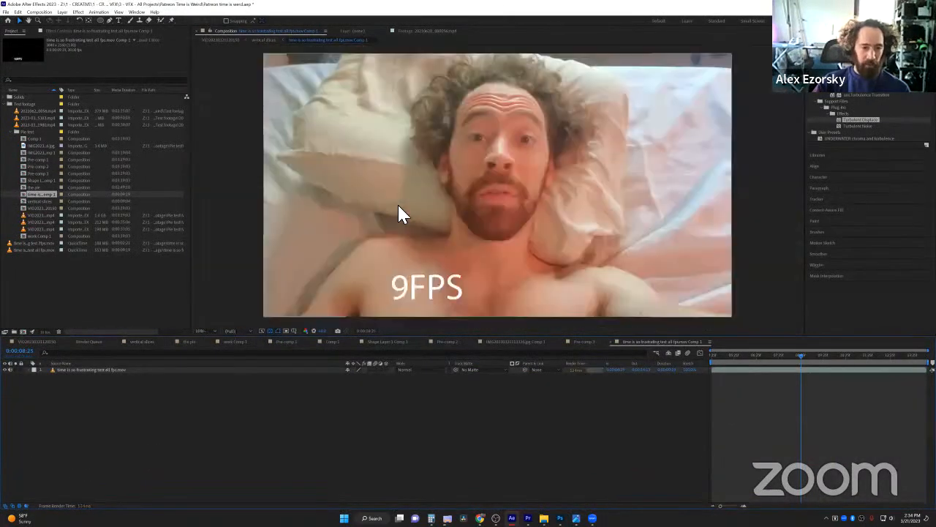
Enlarge the composition with its aspect ratio locked, leaving an even transparent margin around the footage
{"action": "left_click", "coordinate": [468, 149]}
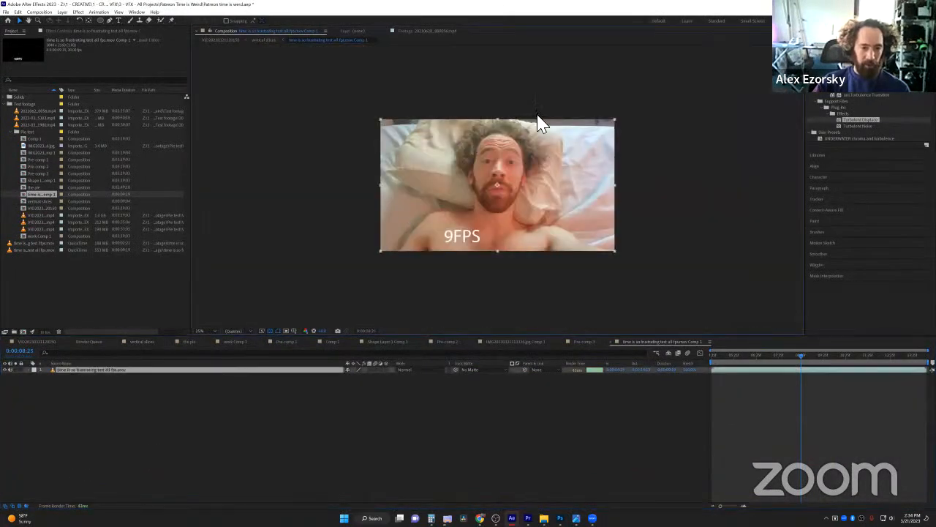
{"action": "left_click", "coordinate": [607, 133]}
{"action": "key", "text": "ctrl+alt+f"}
{"action": "key", "text": "ctrl+k"}
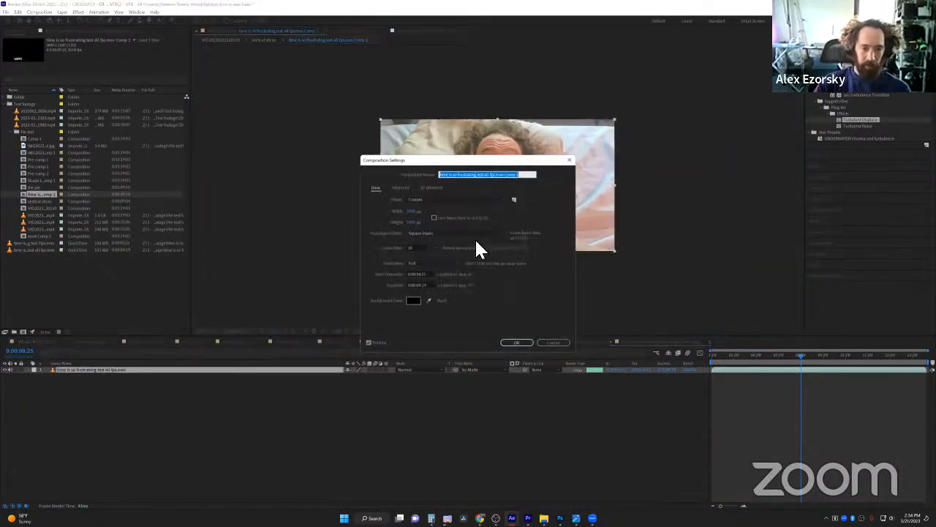
{"action": "left_click", "coordinate": [433, 217]}
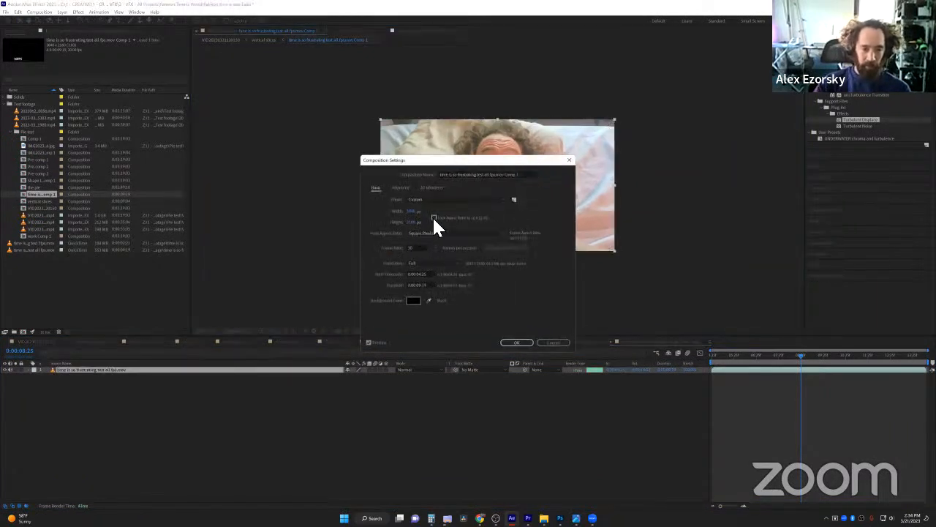
{"action": "left_click_drag", "start_coordinate": [488, 230], "coordinate": [501, 289]}
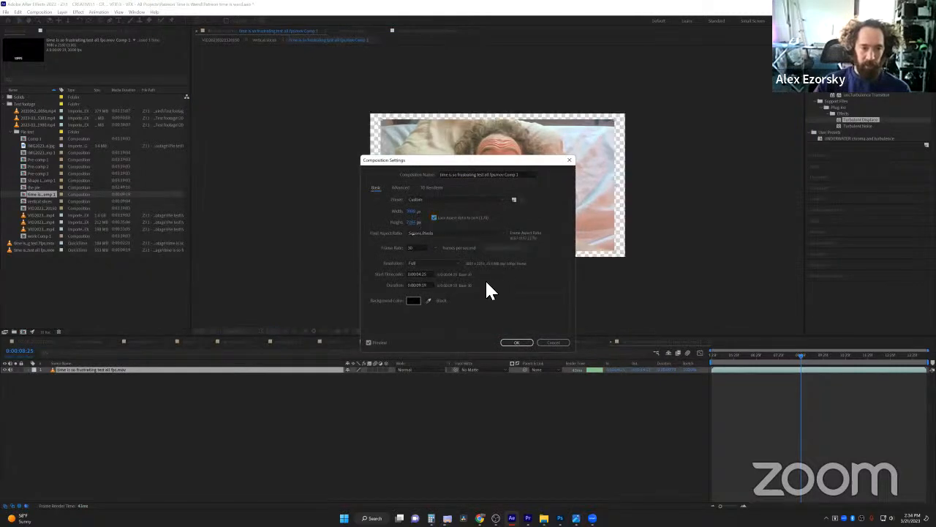
{"action": "left_click_drag", "start_coordinate": [412, 222], "coordinate": [515, 360]}
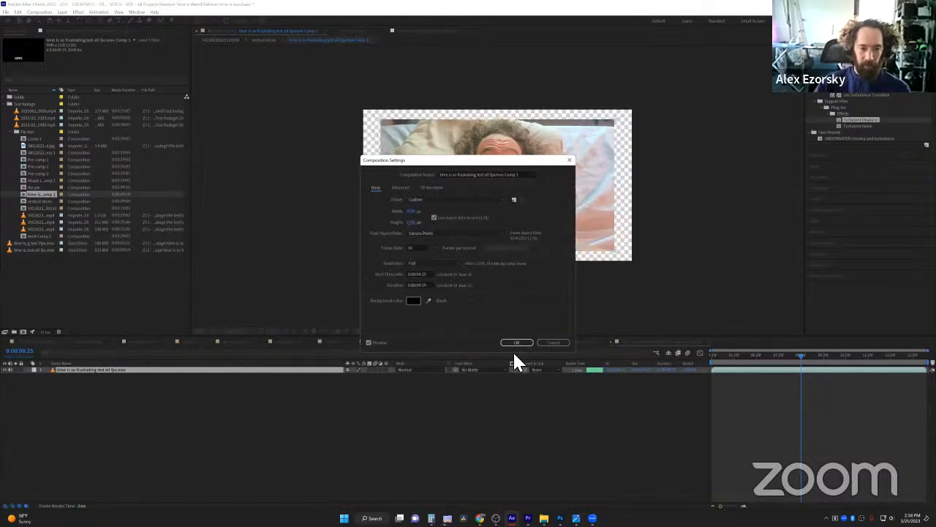
{"action": "left_click", "coordinate": [516, 343]}
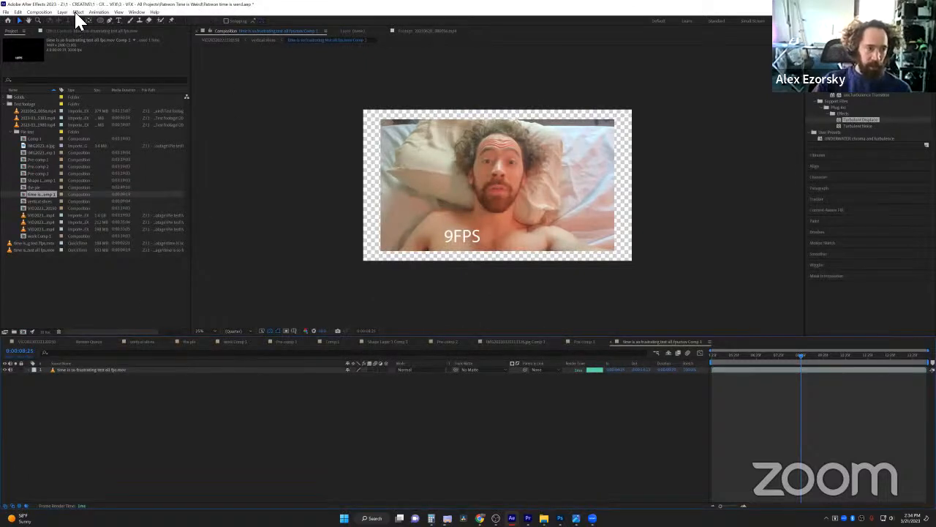
Draw a rectangle shape with a thick white stroke along the edges of the footage
{"action": "left_click", "coordinate": [40, 12]}
{"action": "mouse_move", "coordinate": [76, 21]}
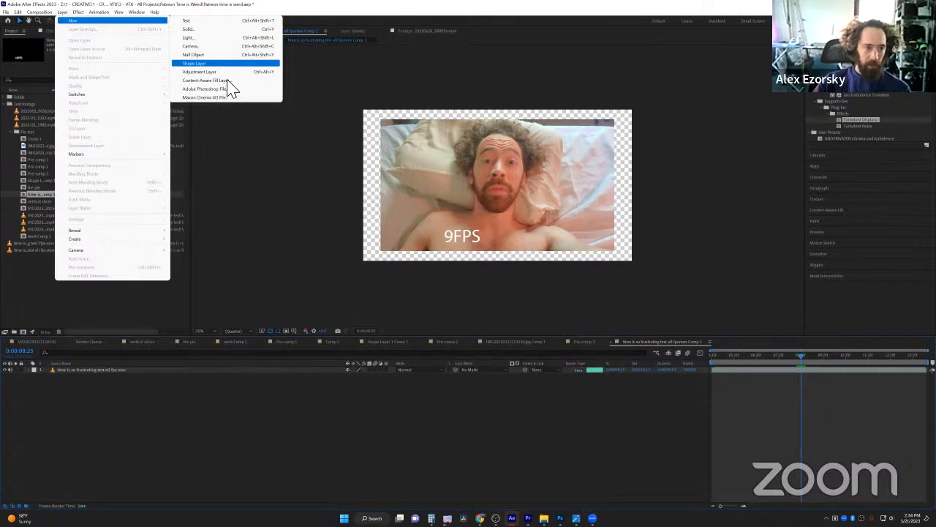
{"action": "left_click", "coordinate": [319, 400]}
{"action": "left_click", "coordinate": [100, 20]}
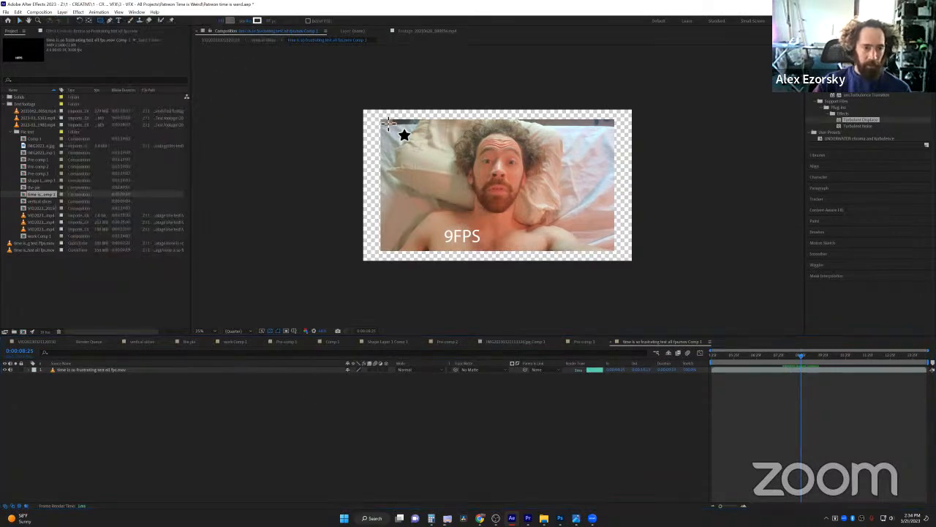
{"action": "mouse_move", "coordinate": [383, 121]}
{"action": "left_mouse_down"}
{"action": "mouse_move", "coordinate": [555, 248]}
{"action": "mouse_move", "coordinate": [610, 261]}
{"action": "mouse_move", "coordinate": [616, 254]}
{"action": "left_mouse_up"}
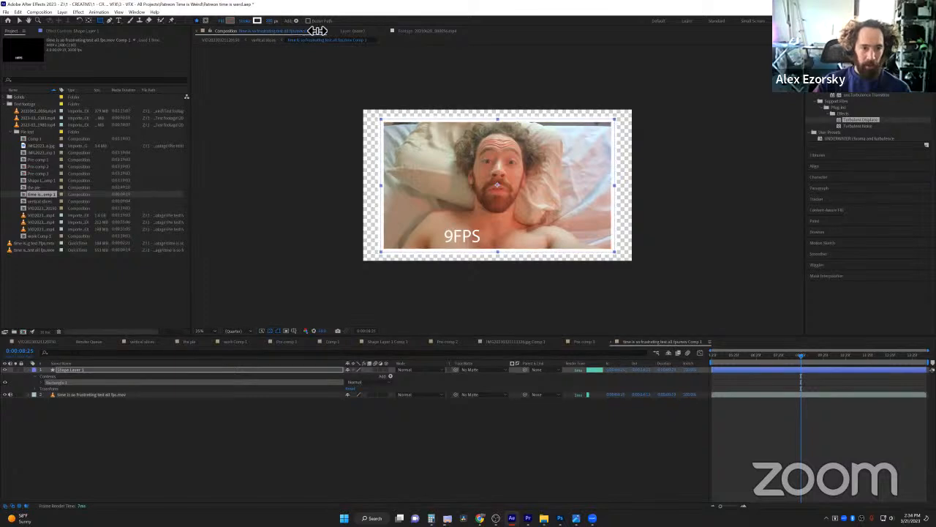
{"action": "key", "text": "v"}
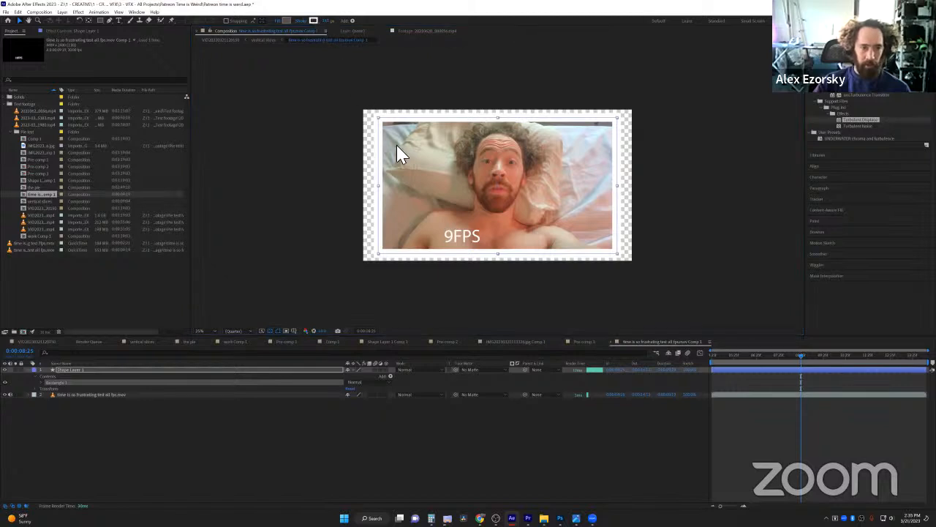
Change the rectangle's stroke color from white to a saturated dark orange
{"action": "left_click", "coordinate": [316, 20]}
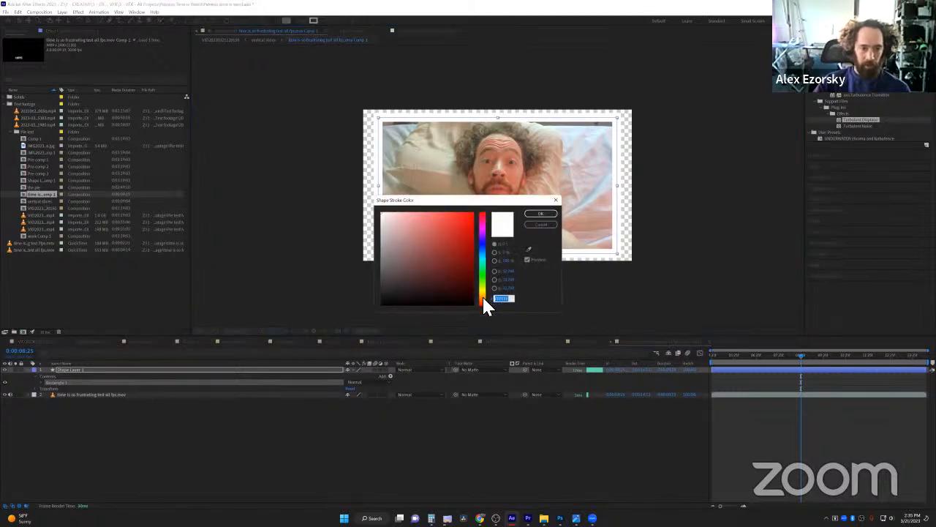
{"action": "left_click", "coordinate": [482, 299]}
{"action": "left_click_drag", "start_coordinate": [483, 297], "coordinate": [485, 302]}
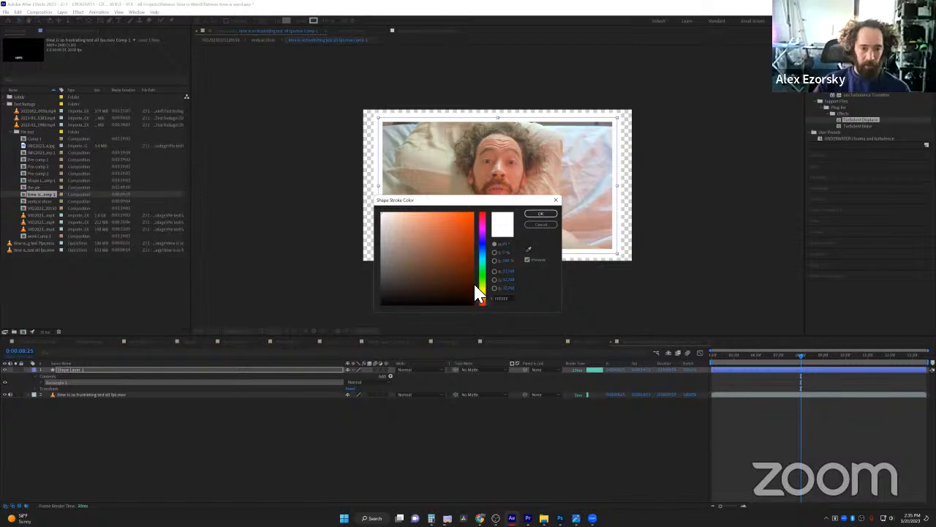
{"action": "left_click", "coordinate": [472, 256]}
{"action": "mouse_move", "coordinate": [472, 256]}
{"action": "left_mouse_down"}
{"action": "mouse_move", "coordinate": [469, 263]}
{"action": "mouse_move", "coordinate": [469, 239]}
{"action": "left_mouse_up"}
{"action": "left_click", "coordinate": [541, 213]}
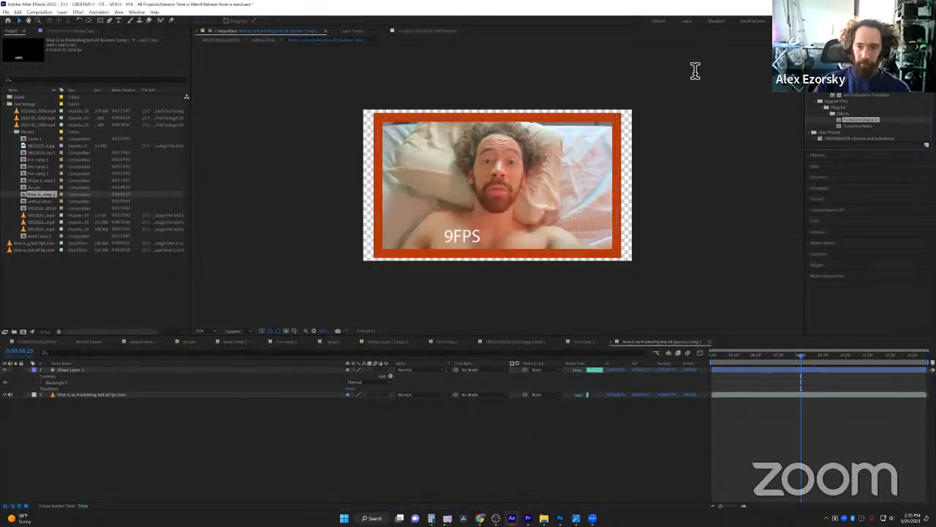
Apply the Roughen Edges effect to the frame's shape layer and increase its Border value
{"action": "type", "text": "roughen edges"}
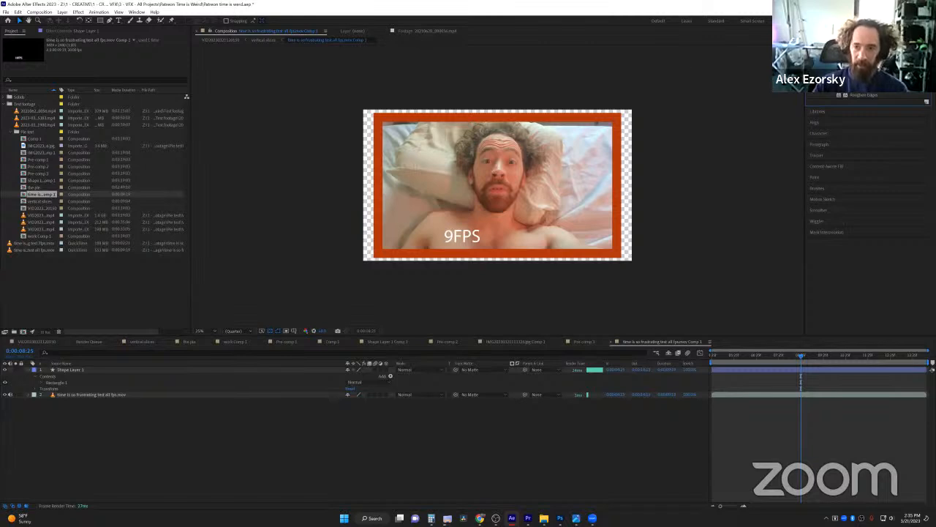
{"action": "left_click_drag", "start_coordinate": [860, 96], "coordinate": [742, 370]}
{"action": "left_click_drag", "start_coordinate": [110, 66], "coordinate": [342, 67]}
{"action": "left_click", "coordinate": [633, 499]}
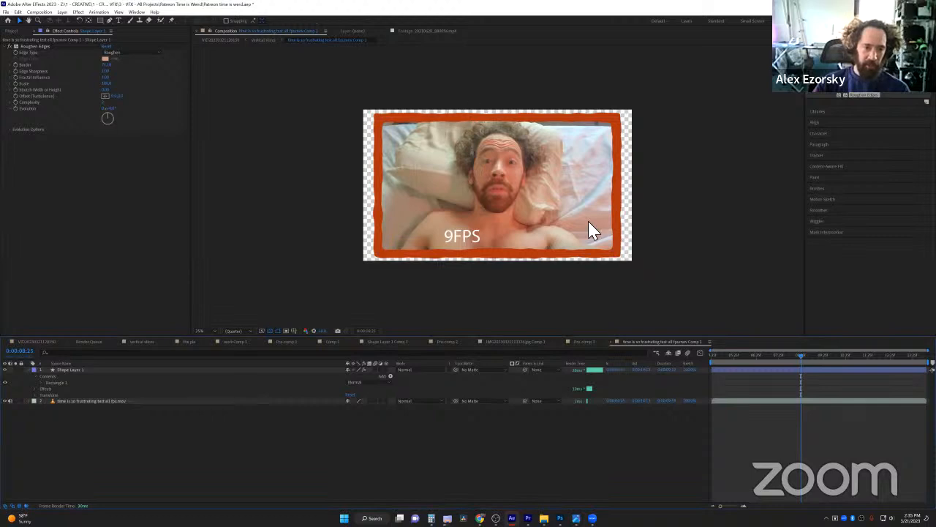
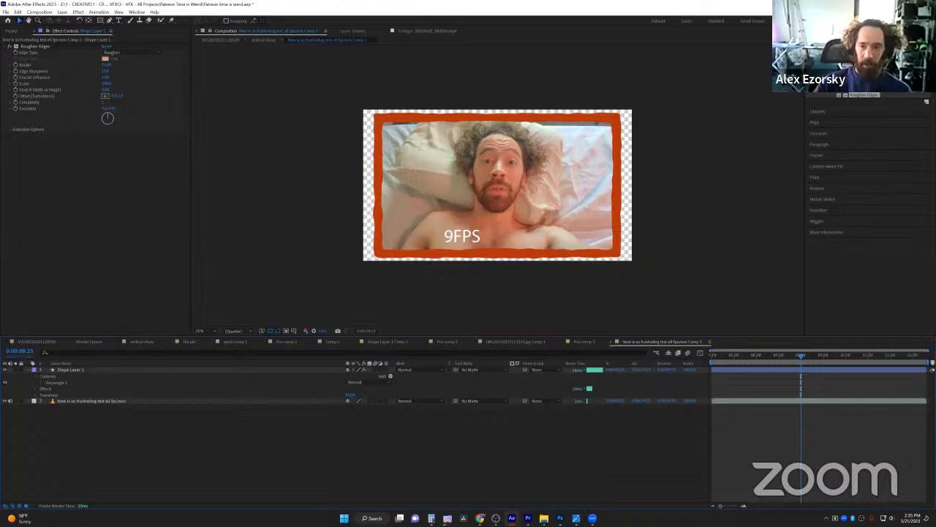
Find the Turbulent Noise effect and apply it to the frame's shape layer
{"action": "left_click", "coordinate": [622, 52]}
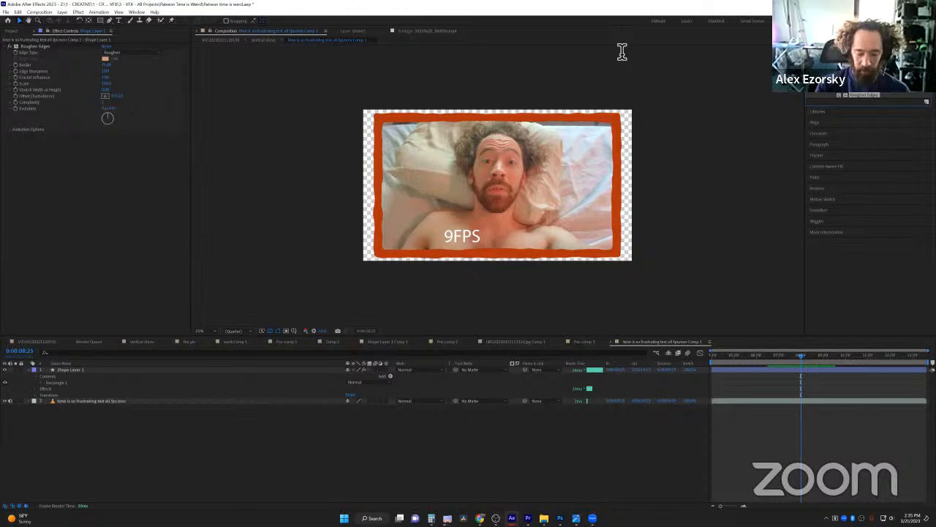
{"action": "type", "text": "turb"}
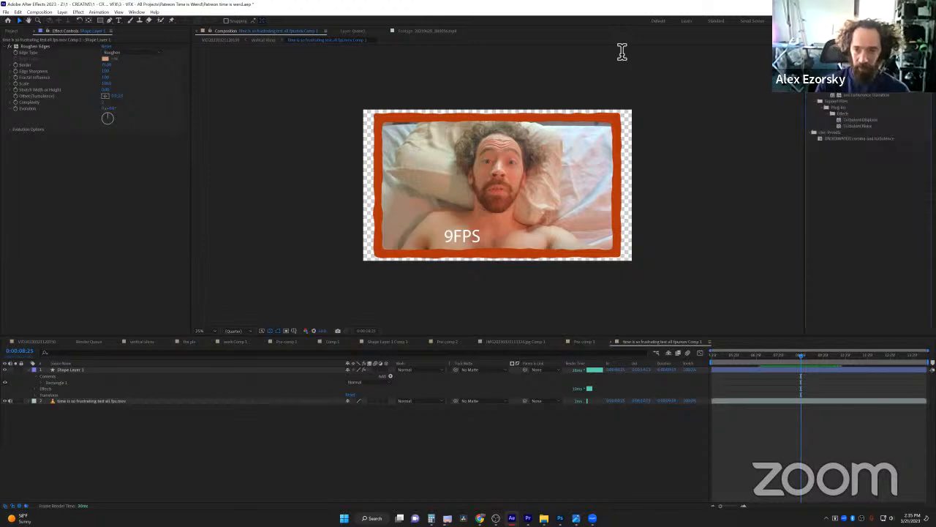
{"action": "left_click_drag", "start_coordinate": [862, 134], "coordinate": [722, 366]}
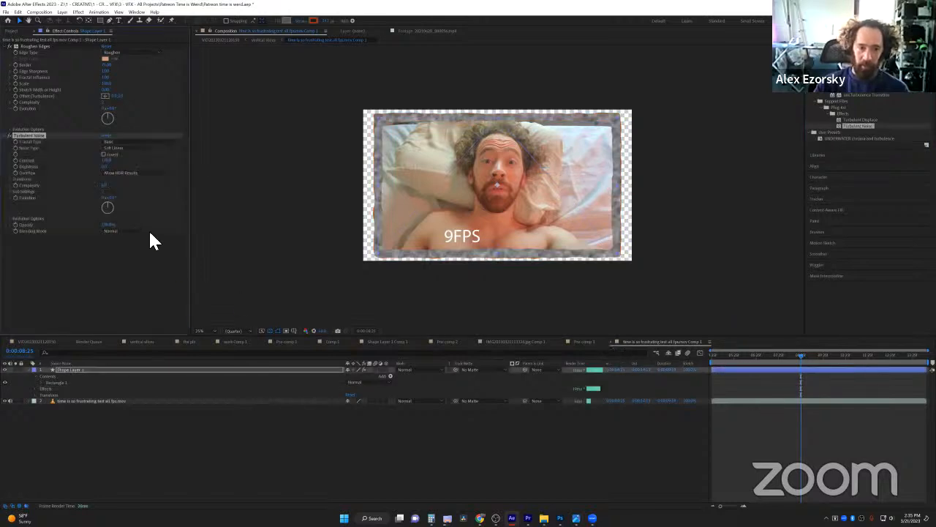
Set the Turbulent Noise blending mode to Add, raise its contrast and lower its brightness for a mottled orange frame
{"action": "left_click", "coordinate": [132, 142]}
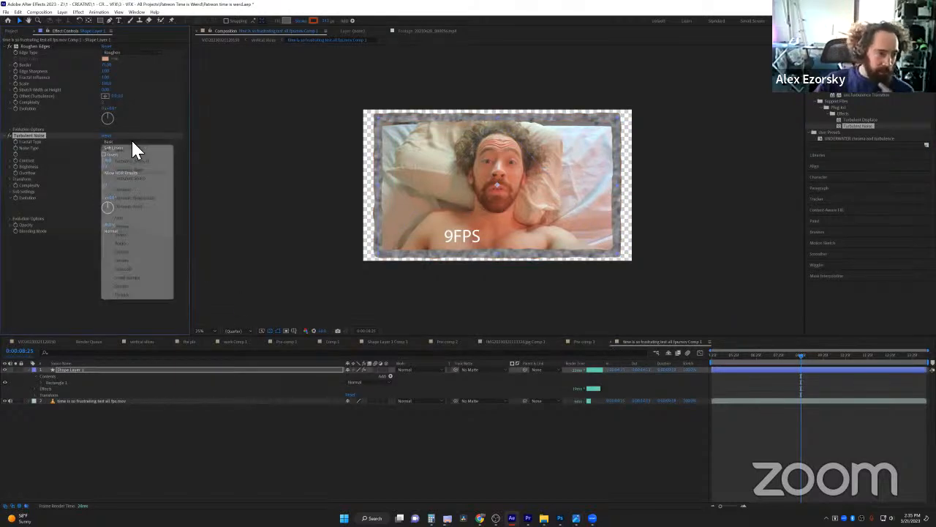
{"action": "left_click", "coordinate": [49, 257]}
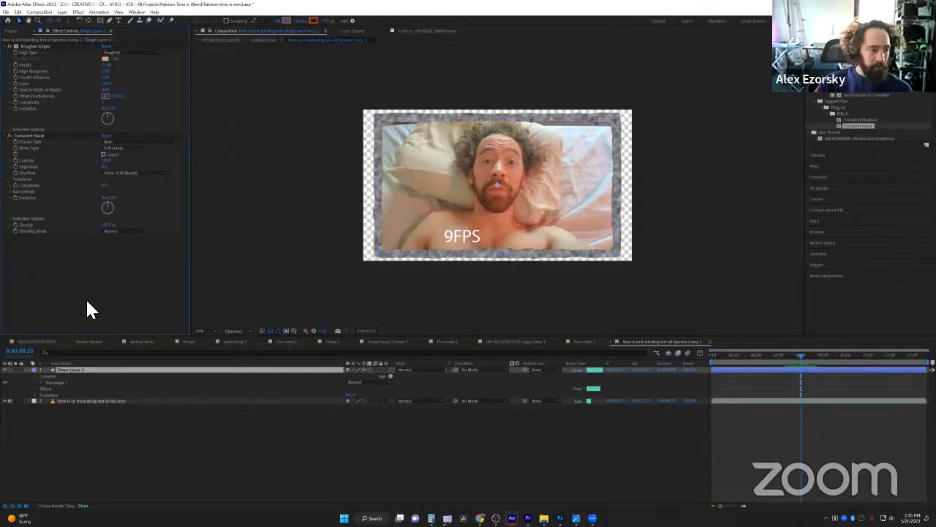
{"action": "left_click", "coordinate": [135, 150]}
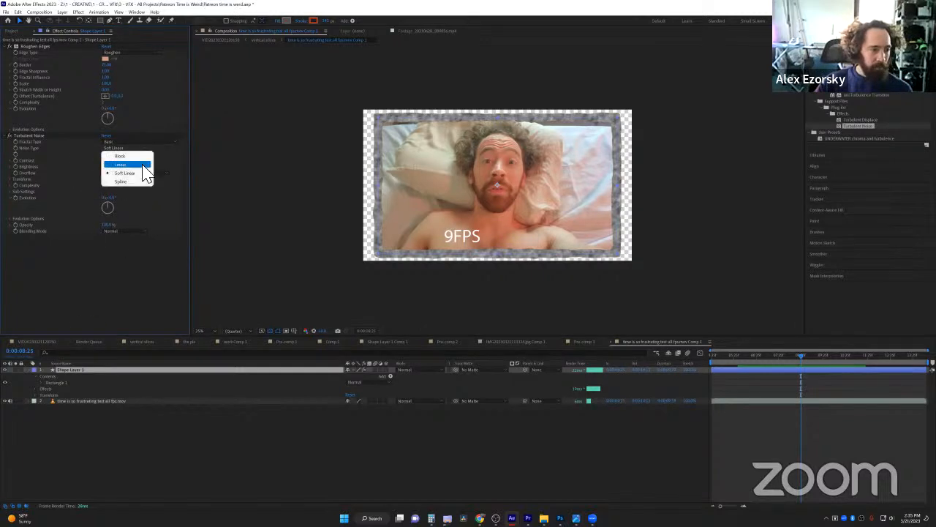
{"action": "left_click", "coordinate": [189, 164]}
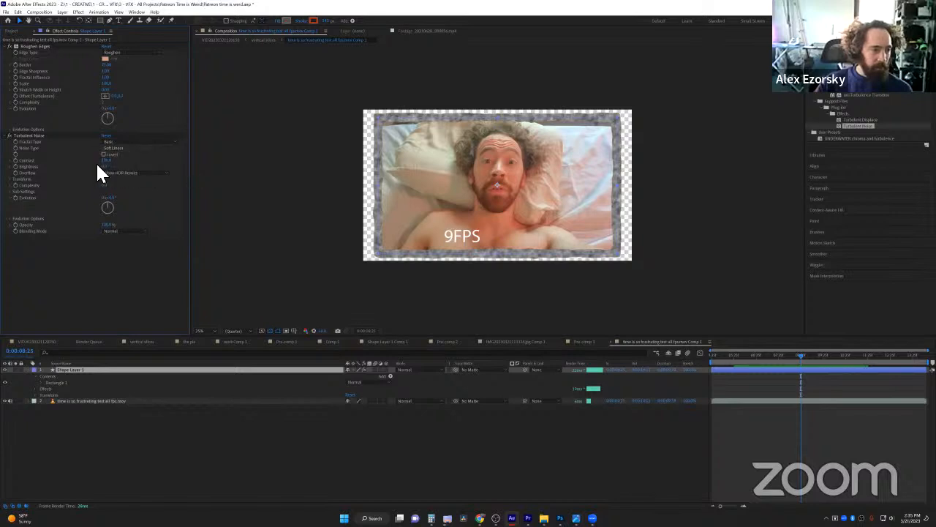
{"action": "left_click", "coordinate": [124, 229]}
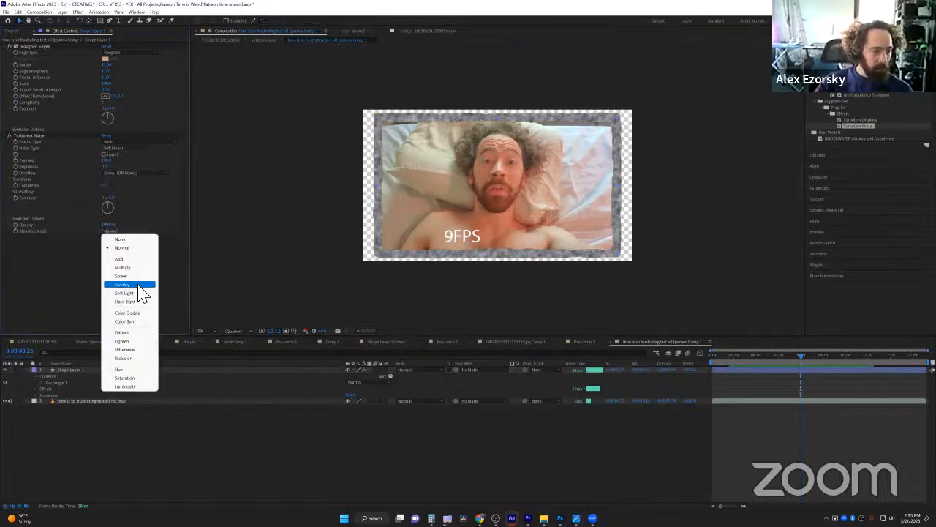
{"action": "left_click", "coordinate": [141, 262]}
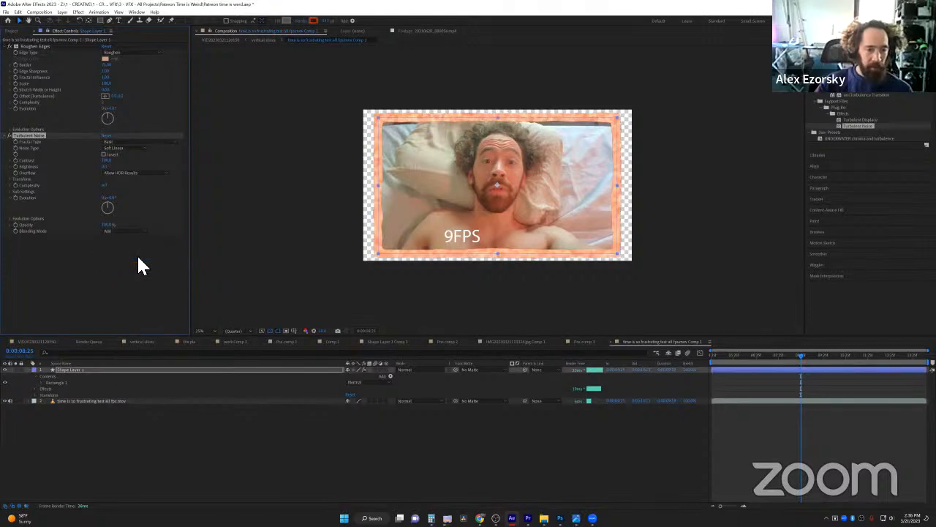
{"action": "left_click_drag", "start_coordinate": [108, 167], "coordinate": [175, 160]}
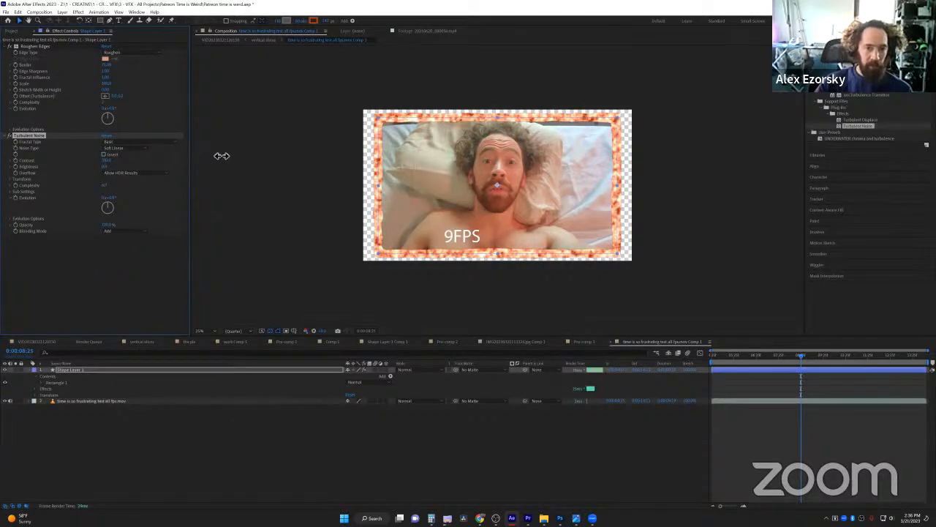
{"action": "left_click_drag", "start_coordinate": [109, 173], "coordinate": [96, 173]}
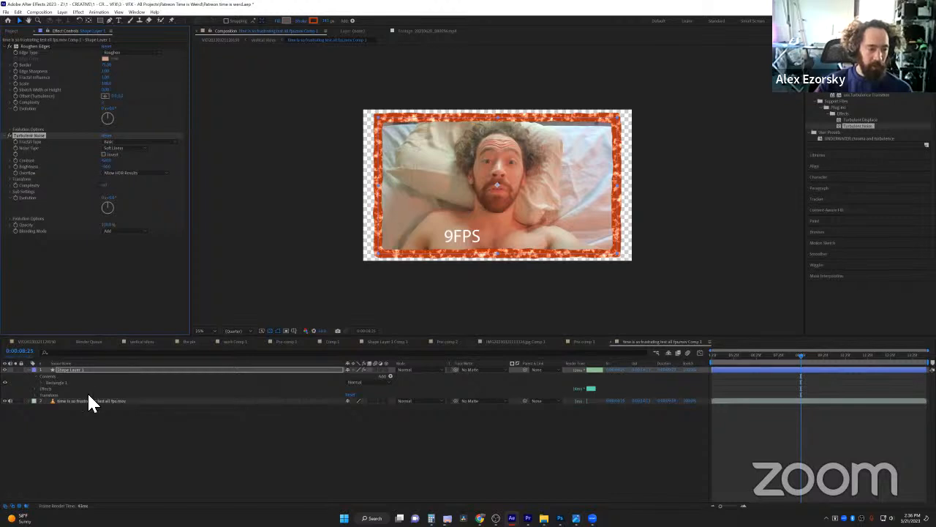
Duplicate the frame's shape layer
{"action": "left_click", "coordinate": [81, 370]}
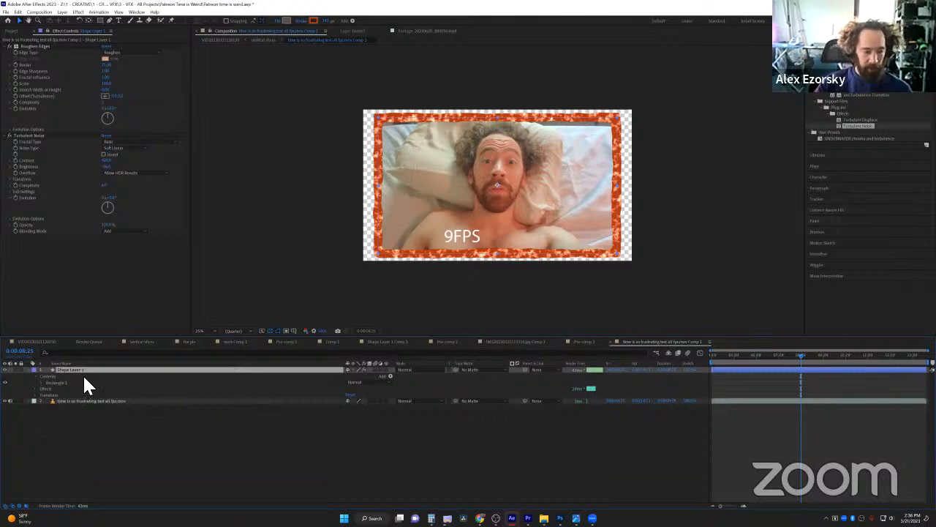
{"action": "key", "text": "ctrl+d"}
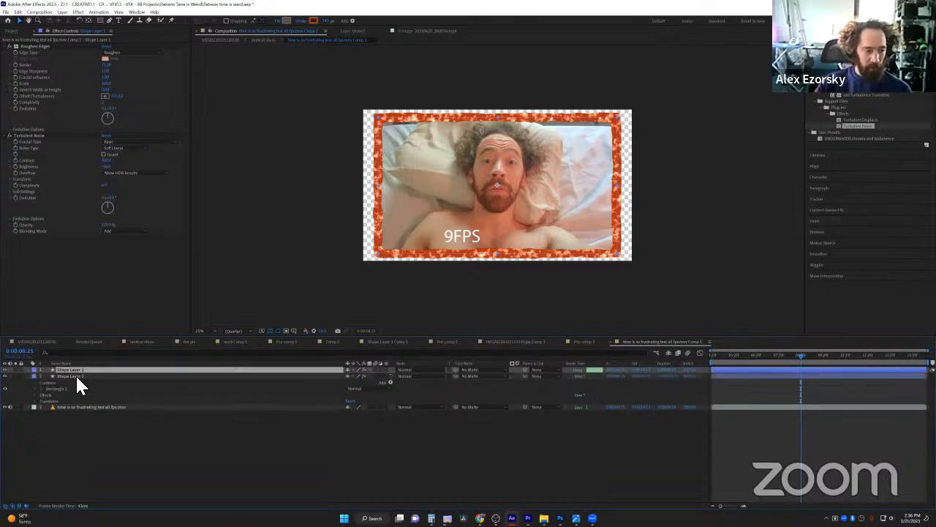
Remove the Turbulent Noise effect from the original frame shape layer, leaving only Roughen Edges on it
{"action": "left_click", "coordinate": [73, 375]}
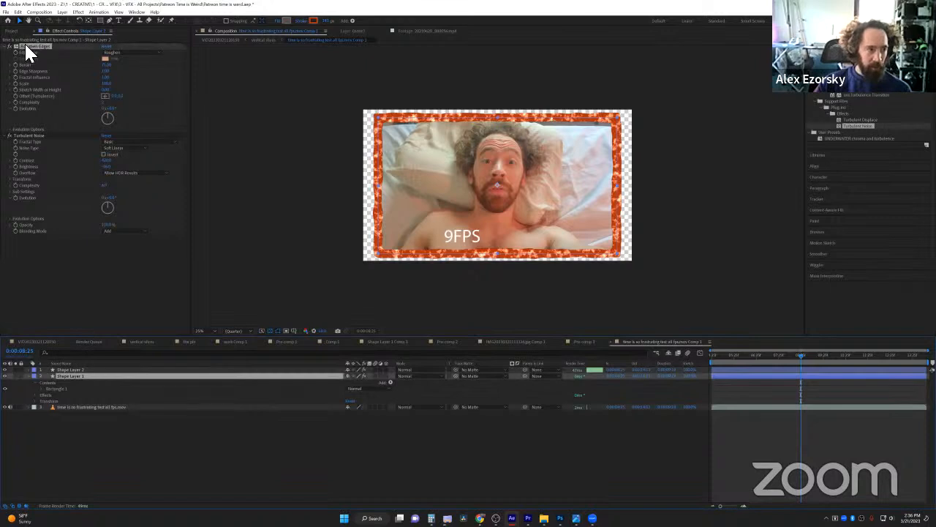
{"action": "left_click", "coordinate": [24, 47]}
{"action": "key", "text": "Delete"}
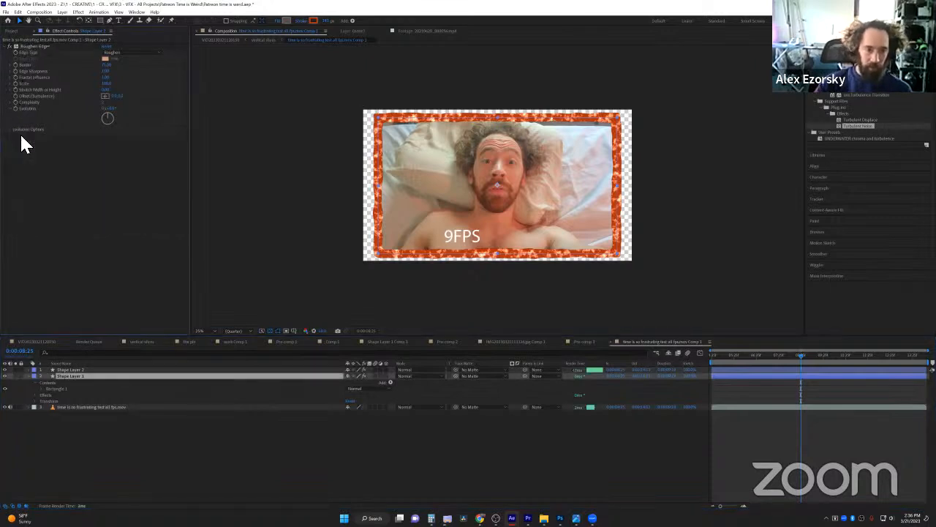
Pre-compose the duplicated noise frame layer on its own and hide the resulting comp layer
{"action": "left_click", "coordinate": [71, 370]}
{"action": "key", "text": "ctrl+shift+c"}
{"action": "key", "text": "Return"}
{"action": "left_click", "coordinate": [93, 376]}
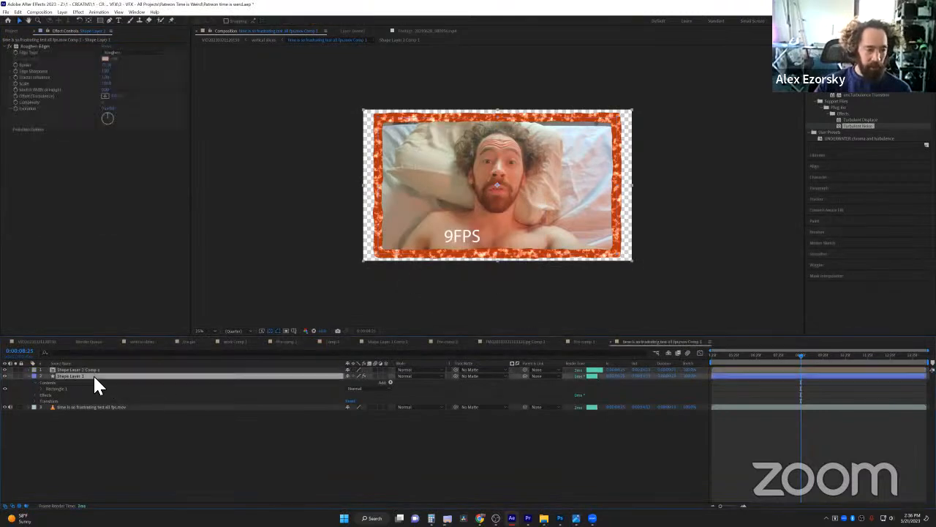
{"action": "left_click", "coordinate": [4, 370]}
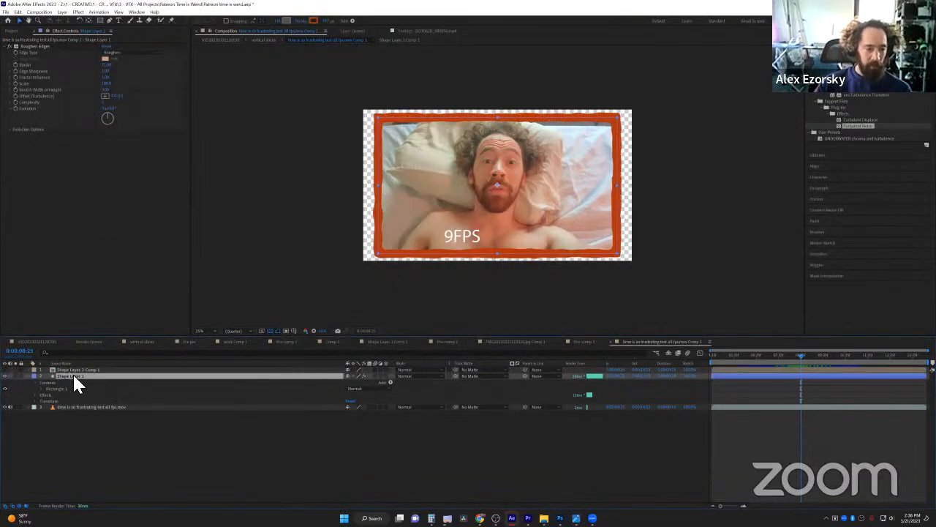
Apply CC Glass to the remaining frame shape layer and use the pre-composed noise layer as its bump map
{"action": "left_click", "coordinate": [864, 62]}
{"action": "type", "text": "glass"}
{"action": "left_click_drag", "start_coordinate": [850, 107], "coordinate": [99, 375]}
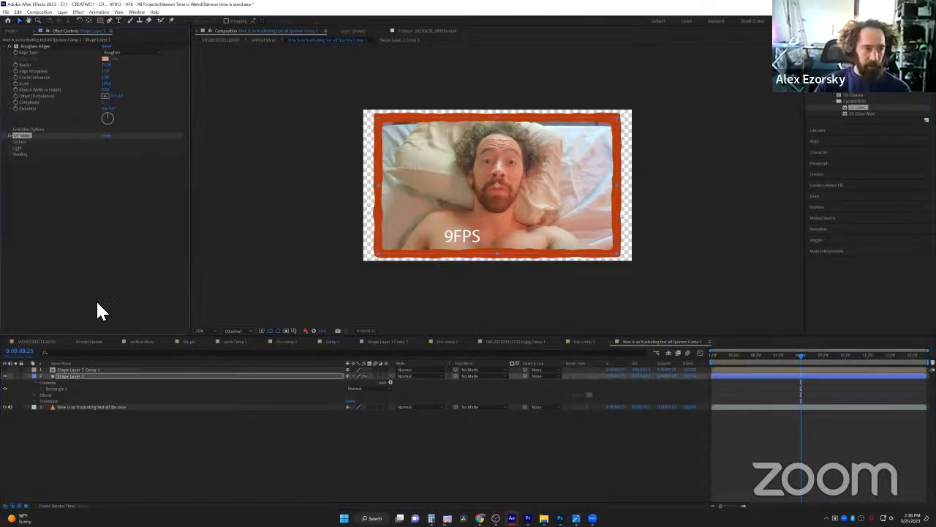
{"action": "left_click", "coordinate": [10, 142]}
{"action": "left_click", "coordinate": [126, 147]}
{"action": "left_click", "coordinate": [130, 167]}
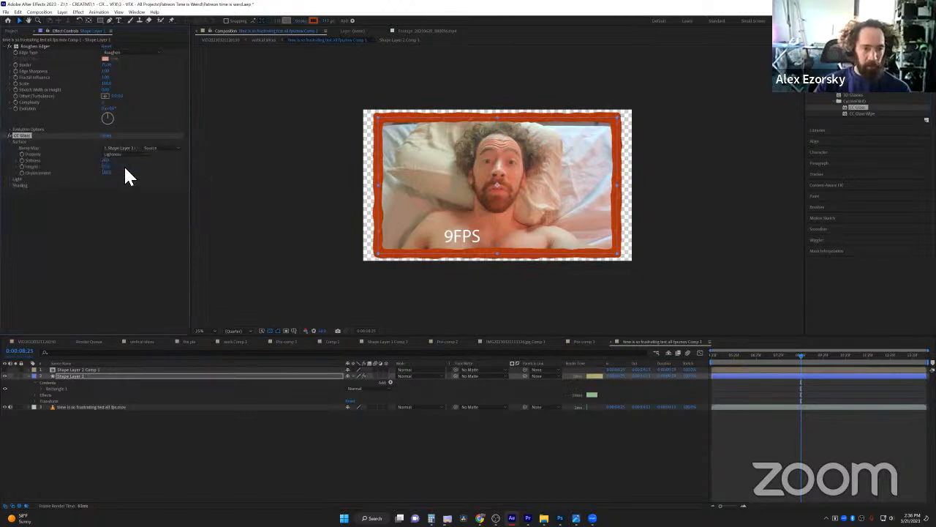
Raise the CC Glass Height and lower its Displacement so the frame gets deeper relief with less edge distortion
{"action": "scroll", "coordinate": [451, 188], "scroll_direction": "up", "scroll_amount": 10}
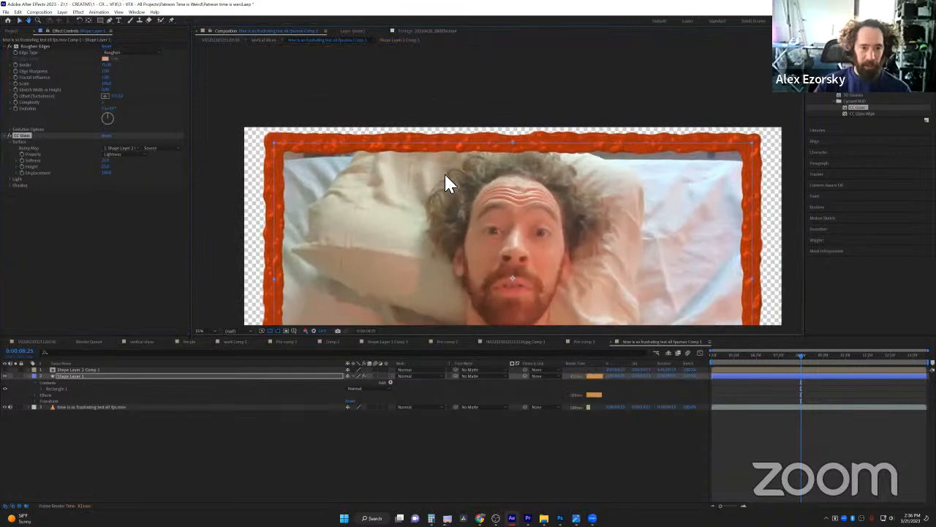
{"action": "left_click_drag", "start_coordinate": [412, 139], "coordinate": [471, 229]}
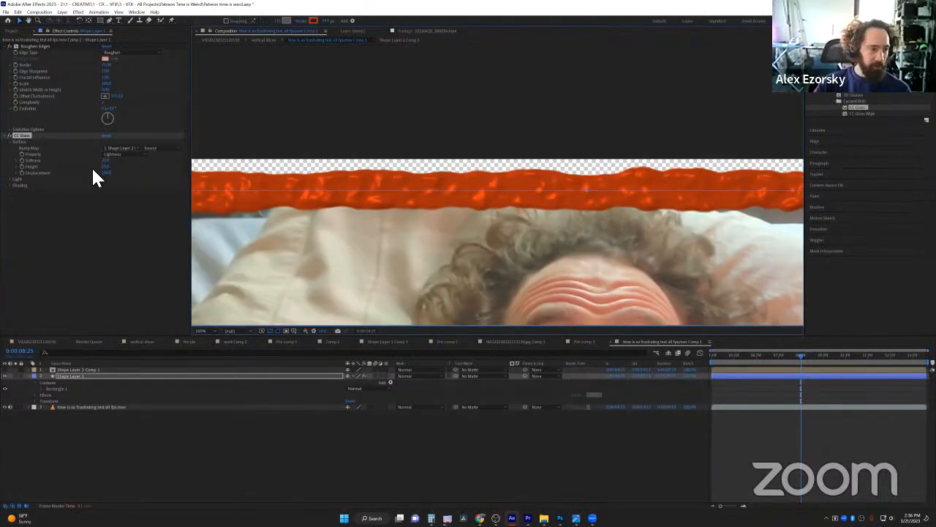
{"action": "left_click_drag", "start_coordinate": [106, 167], "coordinate": [122, 168]}
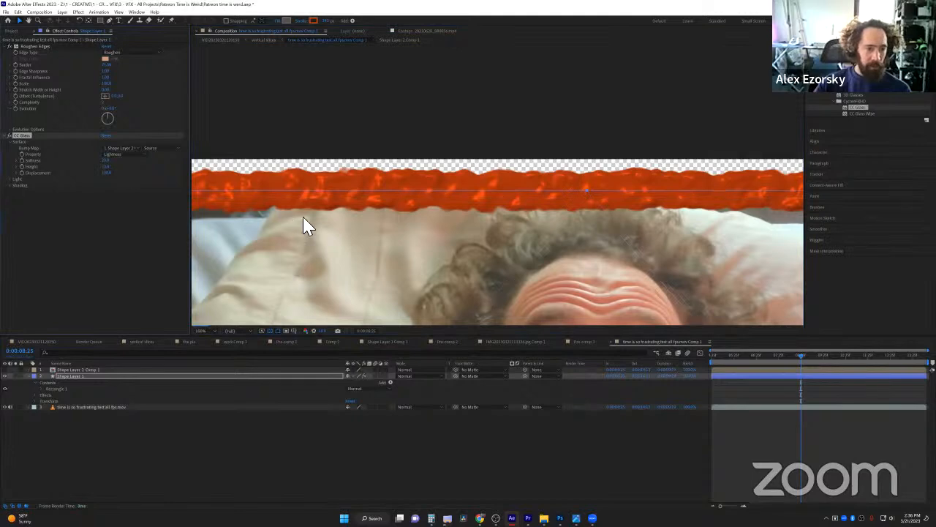
{"action": "scroll", "coordinate": [303, 217], "scroll_direction": "down", "scroll_amount": 3}
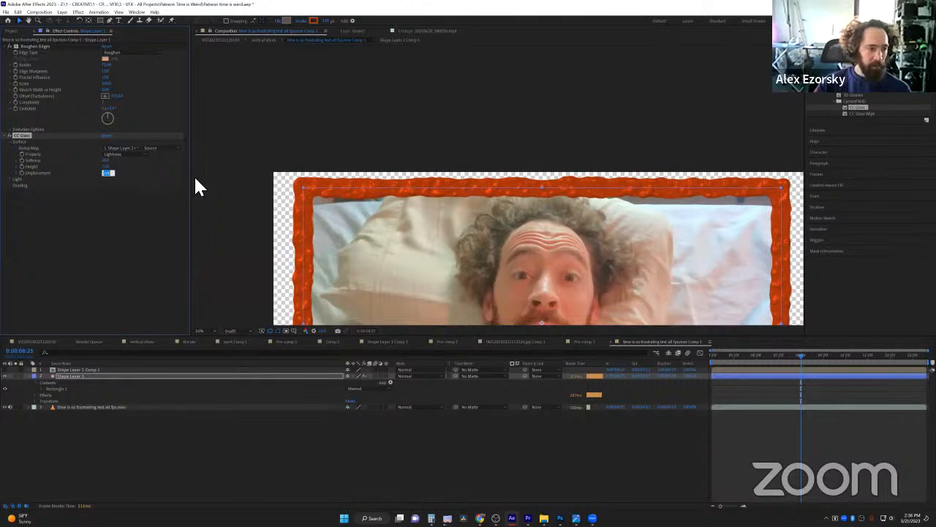
{"action": "type", "text": "50"}
{"action": "key", "text": "Return"}
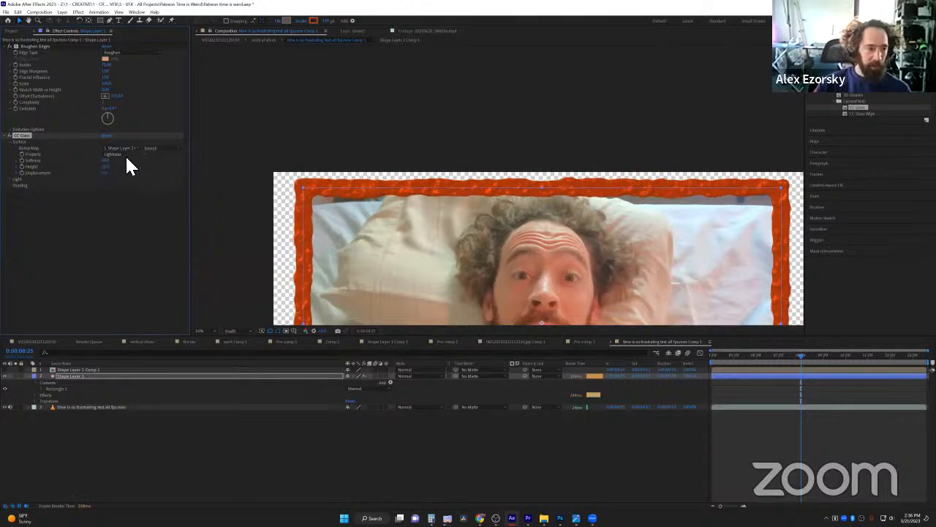
{"action": "left_click_drag", "start_coordinate": [110, 167], "coordinate": [119, 166]}
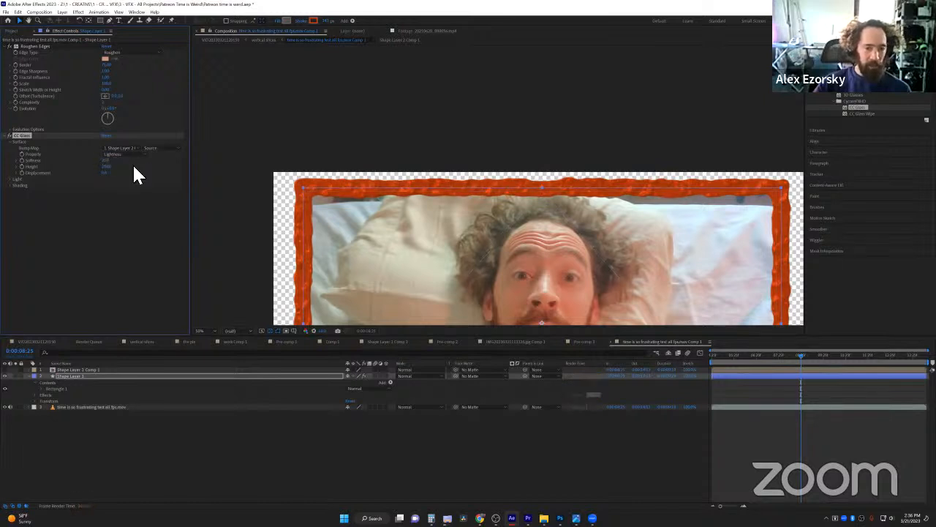
{"action": "scroll", "coordinate": [497, 292], "scroll_direction": "down", "scroll_amount": 2}
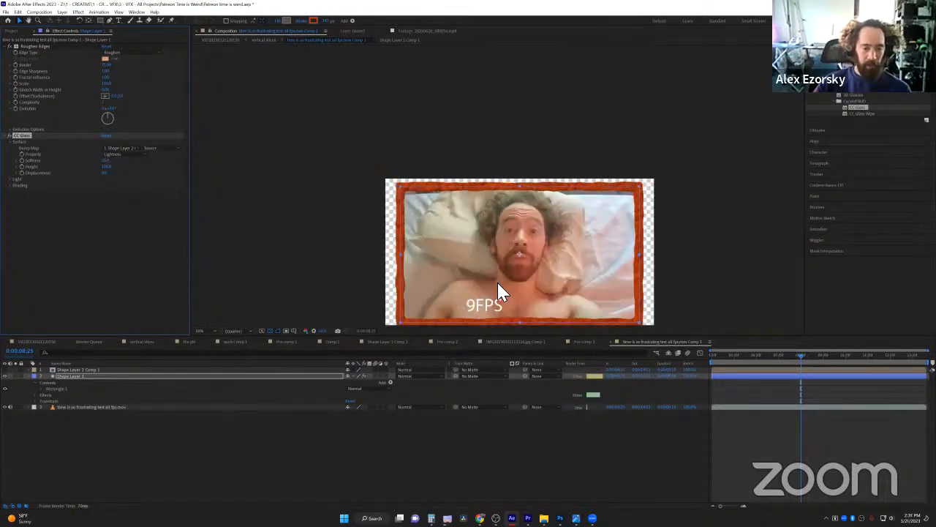
Add a Bevel and Emboss layer style to the frame's shape layer and increase its Size
{"action": "right_click", "coordinate": [100, 374]}
{"action": "mouse_move", "coordinate": [150, 249]}
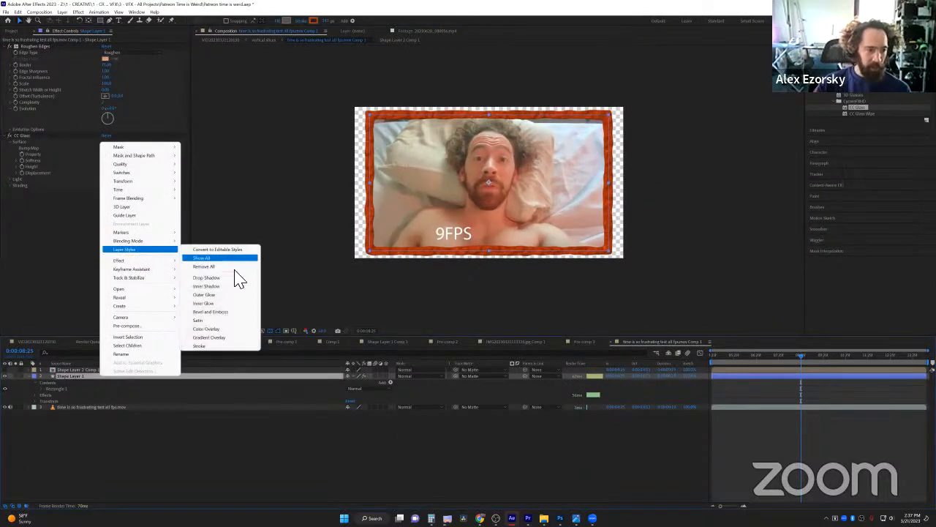
{"action": "left_click", "coordinate": [232, 318]}
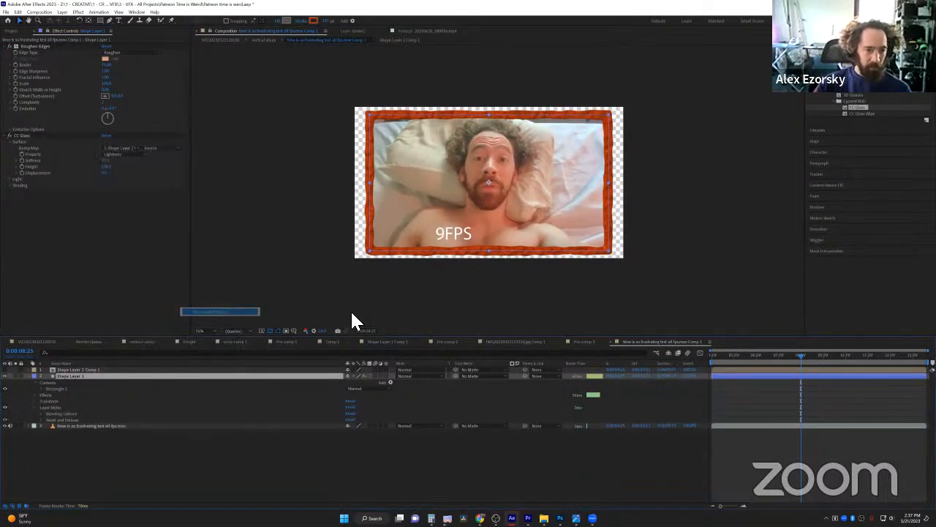
{"action": "left_click", "coordinate": [40, 419]}
{"action": "left_click_drag", "start_coordinate": [351, 439], "coordinate": [365, 438]}
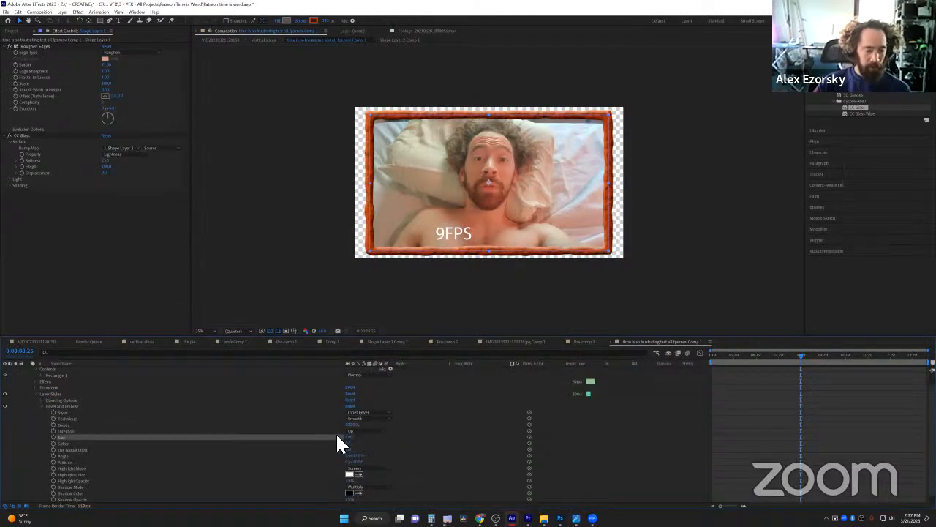
Set the bevel's Highlight Mode to Color Dodge and inspect the frame up close
{"action": "left_click", "coordinate": [365, 474]}
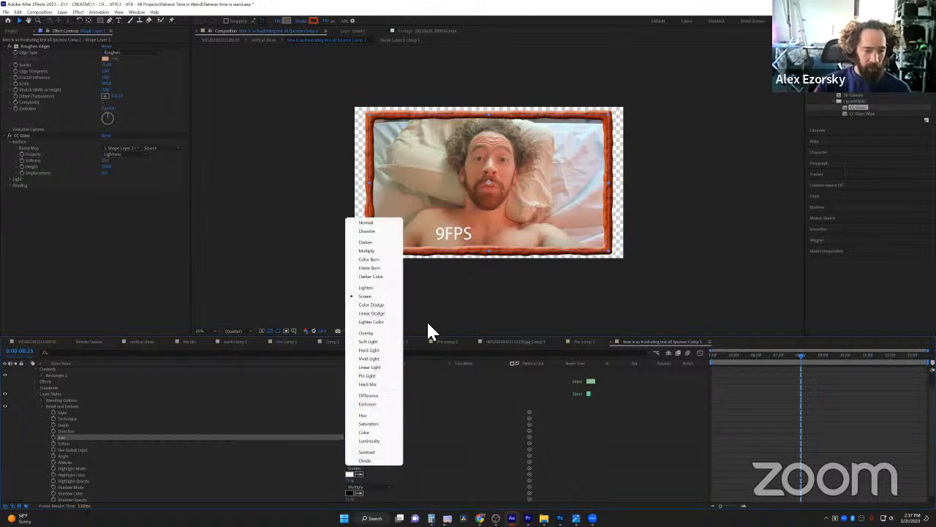
{"action": "left_click", "coordinate": [386, 309]}
{"action": "key", "text": "period"}
{"action": "key", "text": "period"}
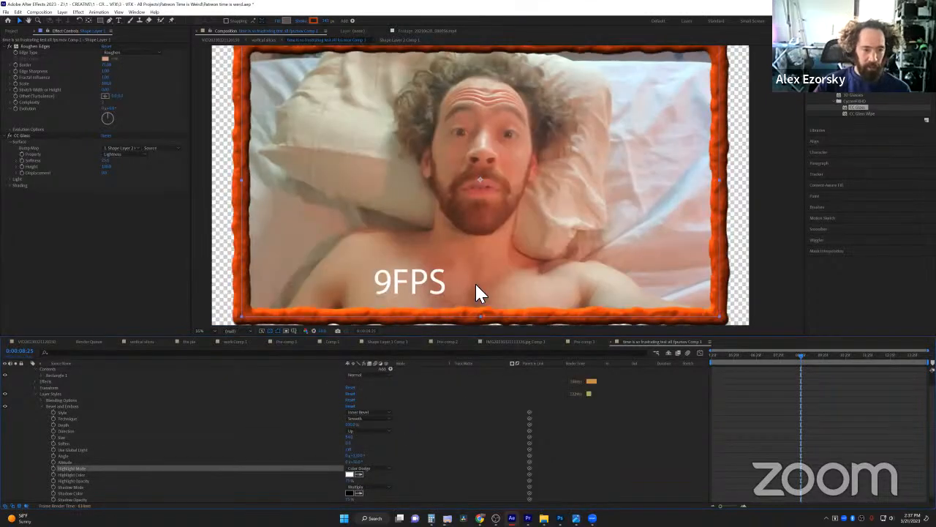
{"action": "left_click_drag", "start_coordinate": [487, 240], "coordinate": [498, 275]}
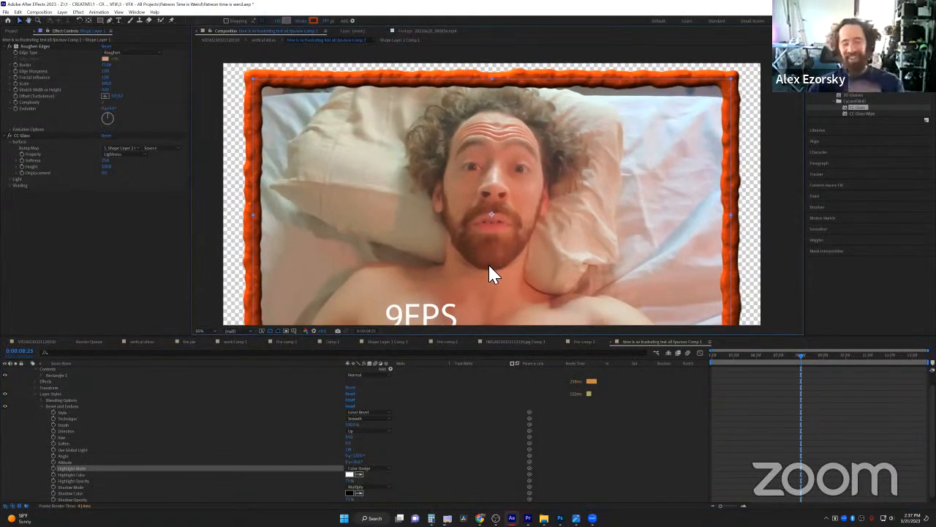
{"action": "key", "text": "comma"}
{"action": "key", "text": "comma"}
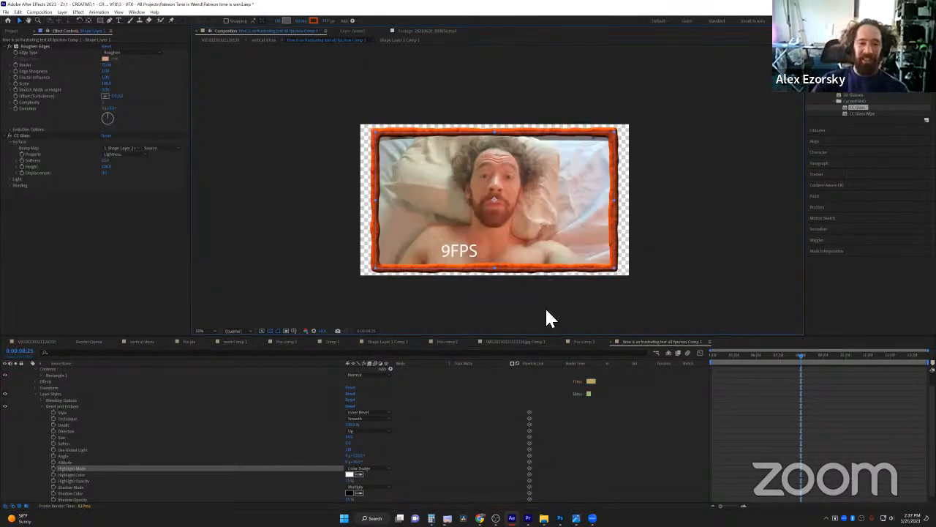
In the vertical slices composition, replace the other four visible footage slices with the framed footage comp
{"action": "key", "text": "Tab"}
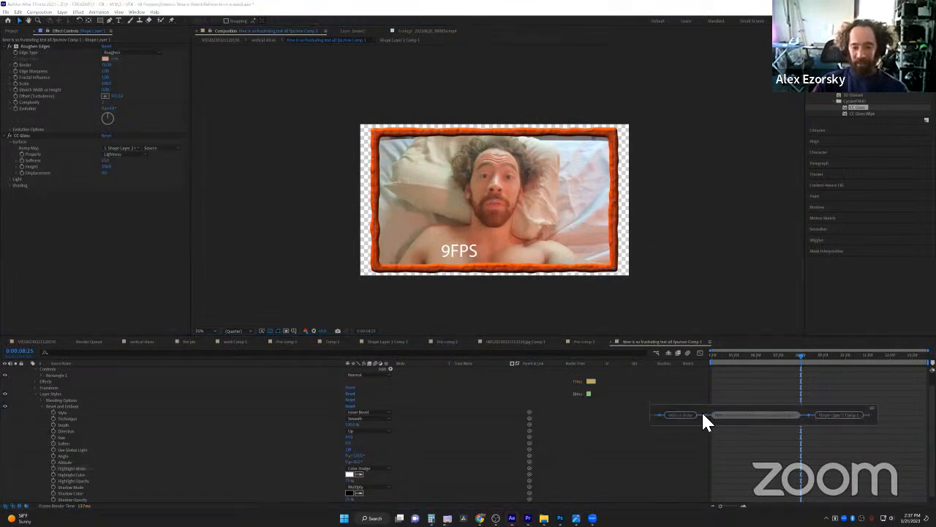
{"action": "left_click", "coordinate": [681, 414]}
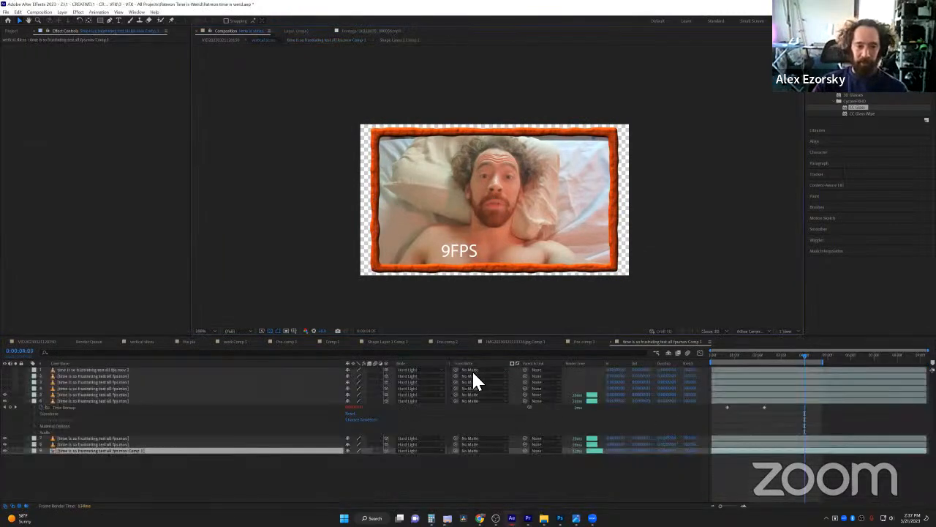
{"action": "left_click", "coordinate": [69, 443]}
{"action": "left_click", "coordinate": [71, 399], "text": "shift"}
{"action": "left_click", "coordinate": [71, 394], "text": "shift"}
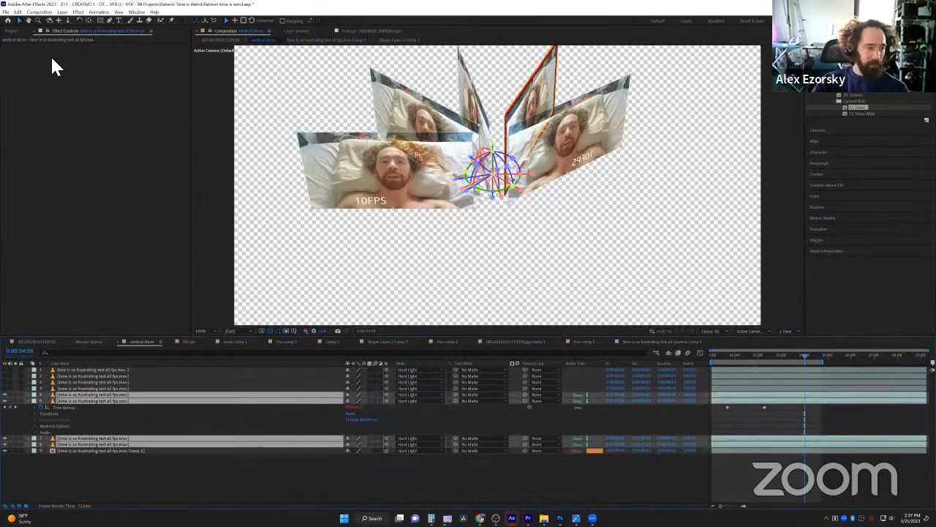
{"action": "left_click", "coordinate": [13, 31]}
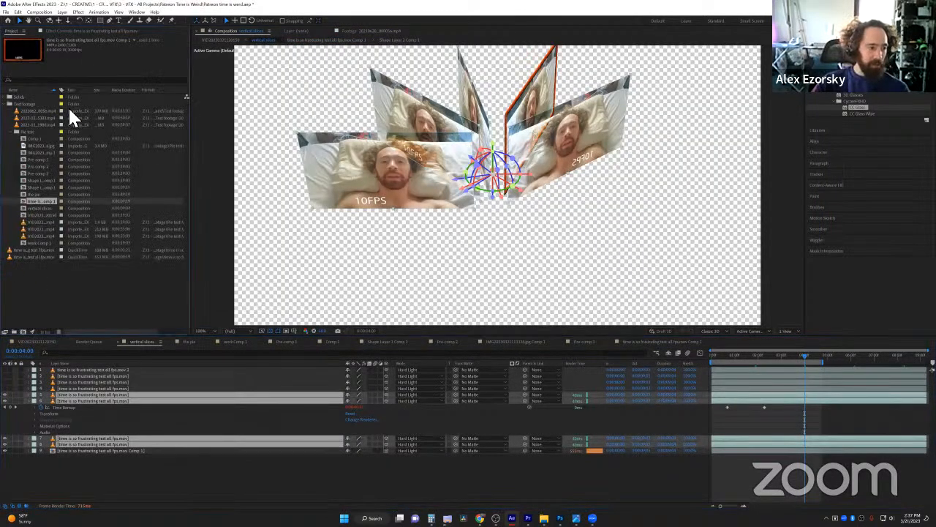
{"action": "left_click_drag", "start_coordinate": [81, 96], "coordinate": [121, 95]}
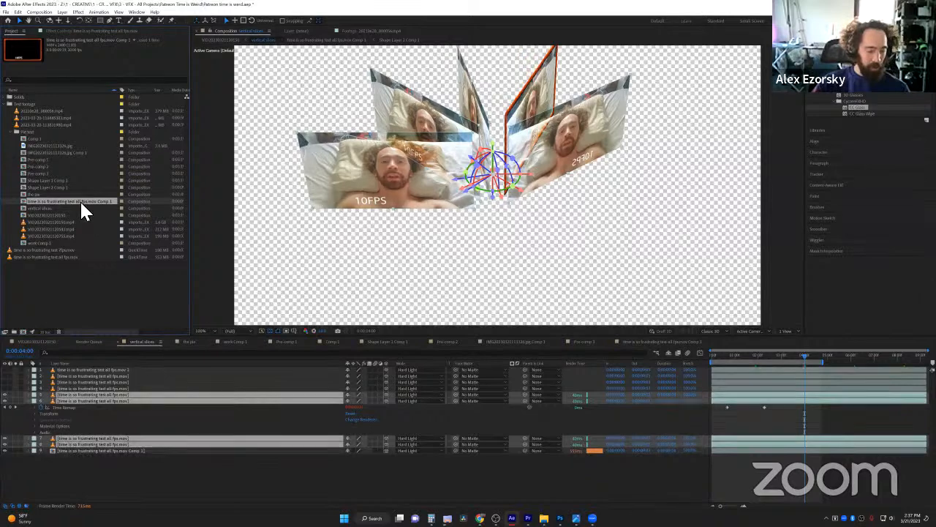
{"action": "left_click_drag", "start_coordinate": [83, 209], "coordinate": [88, 398]}
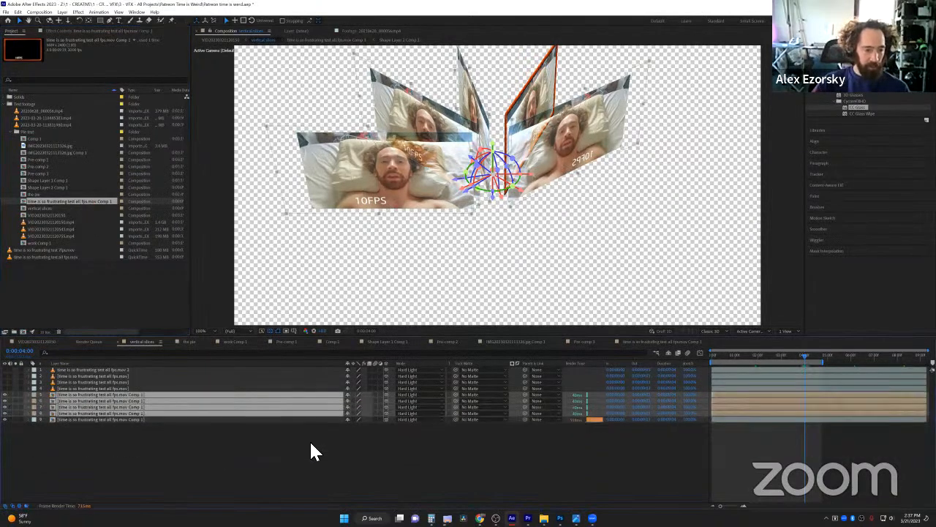
{"action": "left_click", "coordinate": [564, 460]}
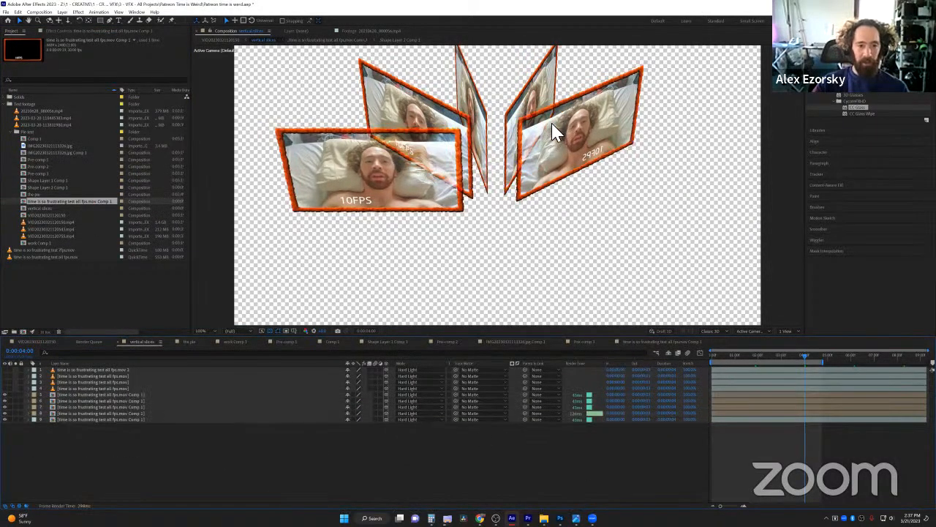
Shift the anchor points of all five framed slices horizontally so their inner edges meet at the centre
{"action": "left_click", "coordinate": [545, 158]}
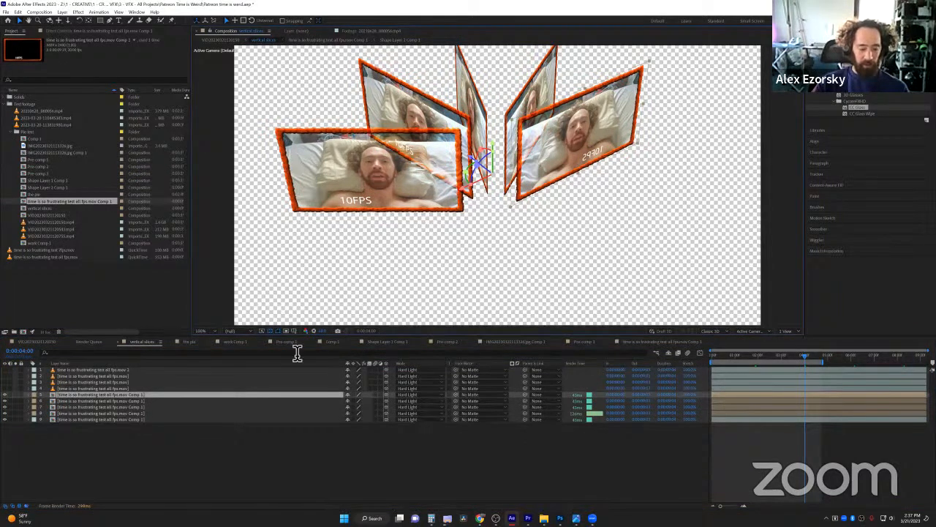
{"action": "key", "text": "a"}
{"action": "left_click", "coordinate": [104, 420]}
{"action": "key", "text": "a"}
{"action": "key", "text": "a"}
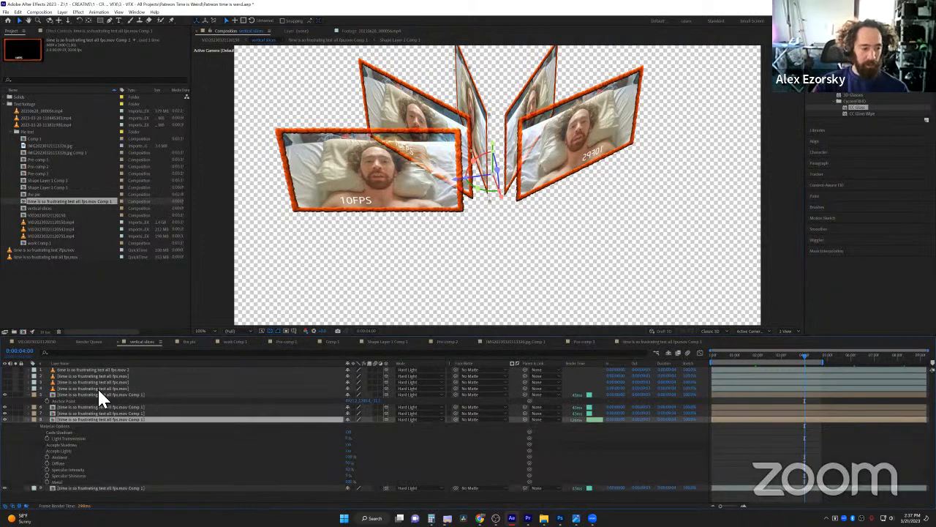
{"action": "left_click", "coordinate": [28, 418]}
{"action": "left_click", "coordinate": [58, 394]}
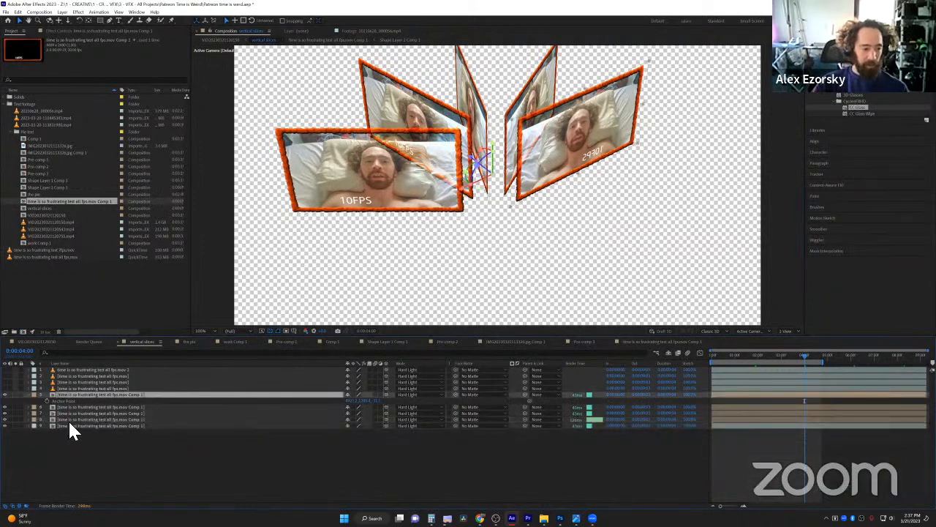
{"action": "left_click", "coordinate": [66, 425], "text": "shift"}
{"action": "key", "text": "a"}
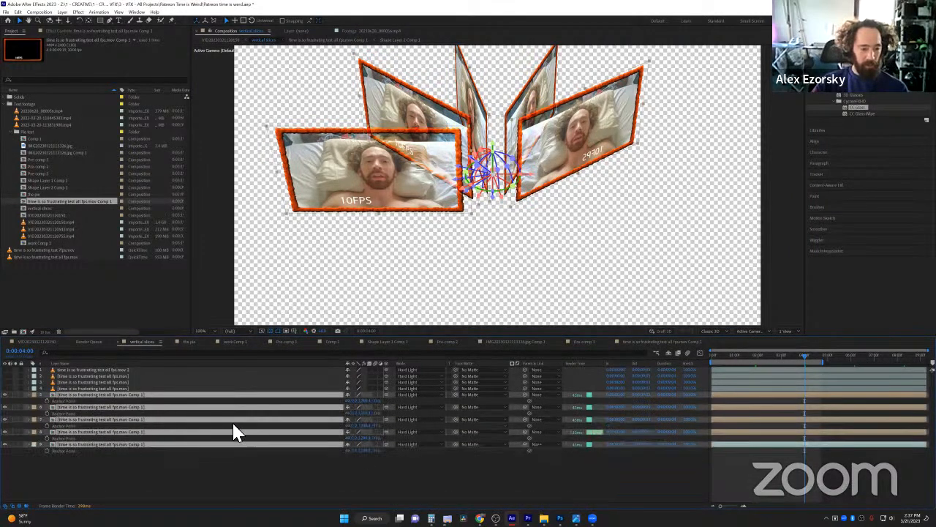
{"action": "left_click_drag", "start_coordinate": [350, 415], "coordinate": [146, 454]}
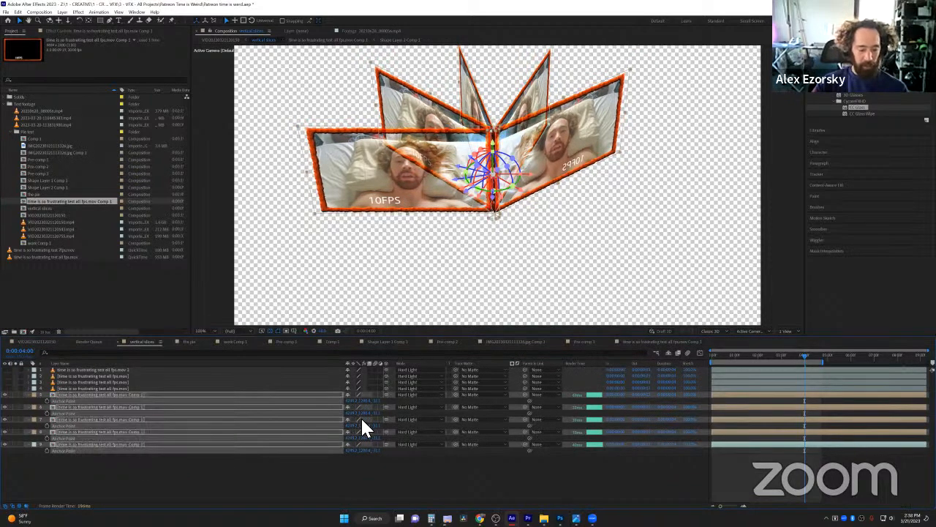
Unlink the scale of the five framed slices, stretch them wider, and open the main pie composition
{"action": "key", "text": "s"}
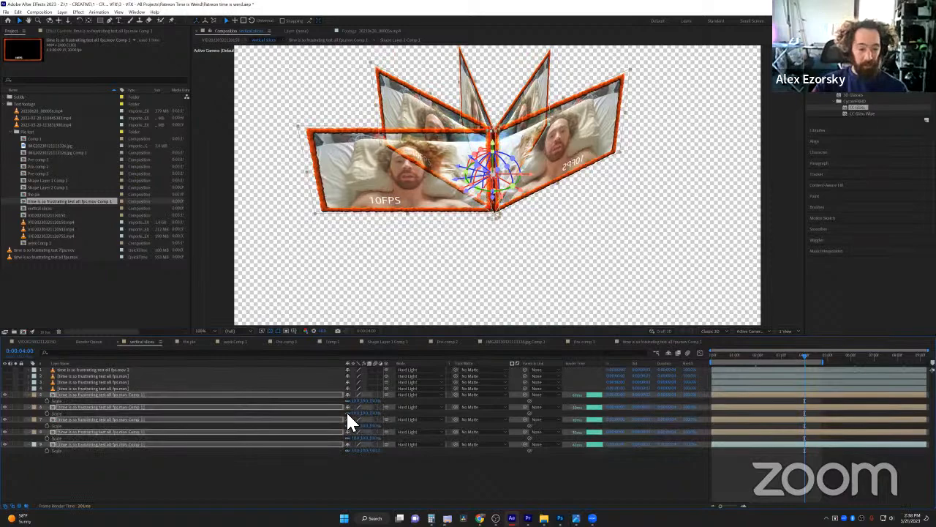
{"action": "mouse_move", "coordinate": [358, 420]}
{"action": "left_mouse_down"}
{"action": "mouse_move", "coordinate": [366, 421]}
{"action": "mouse_move", "coordinate": [349, 410]}
{"action": "left_mouse_up"}
{"action": "left_click_drag", "start_coordinate": [357, 415], "coordinate": [361, 417]}
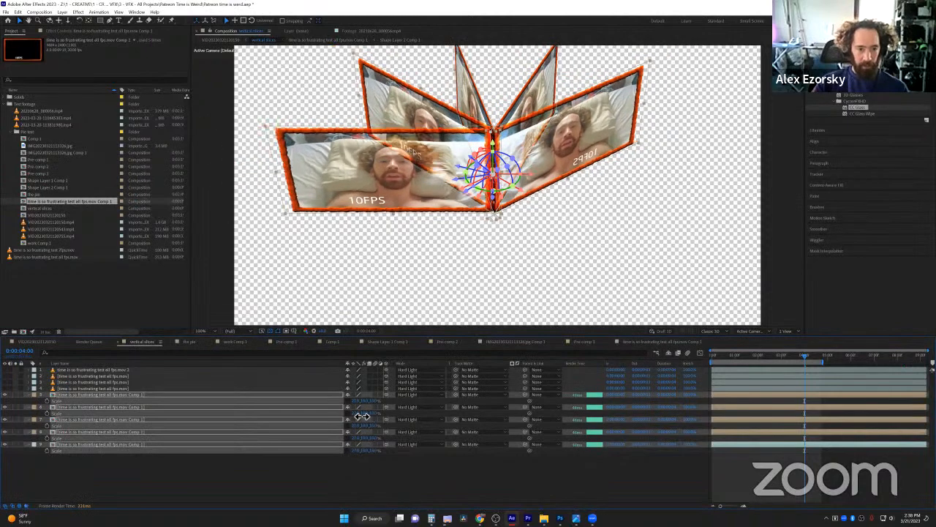
{"action": "key", "text": "Tab"}
{"action": "left_click", "coordinate": [528, 483]}
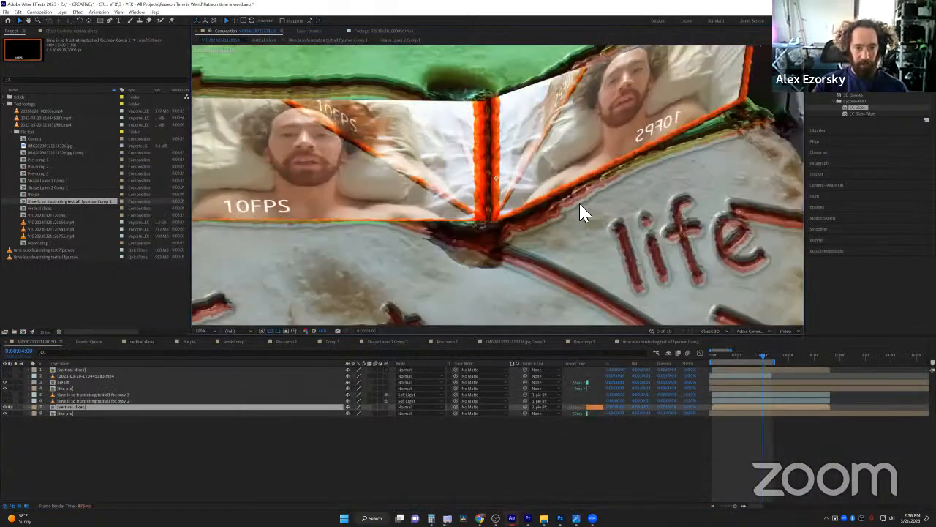
Reopen the vertical slices composition and reduce the horizontal scale of its five framed footage slices to make them narrower
{"action": "scroll", "coordinate": [579, 204], "scroll_direction": "down", "scroll_amount": 1}
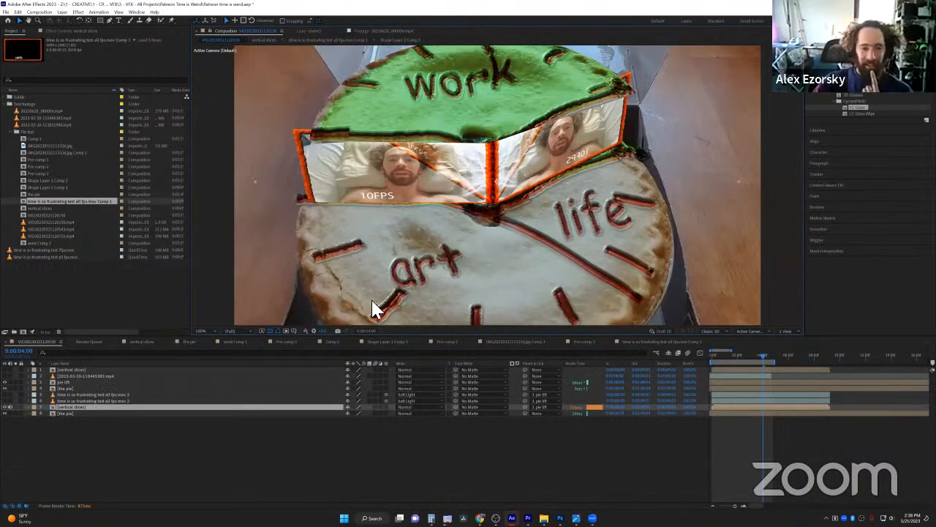
{"action": "double_click", "coordinate": [214, 406]}
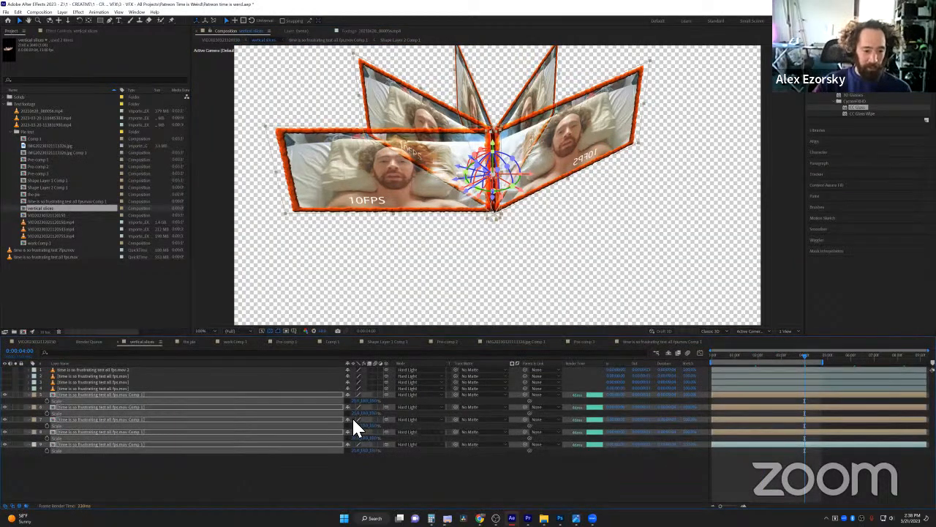
{"action": "left_click_drag", "start_coordinate": [353, 414], "coordinate": [353, 417]}
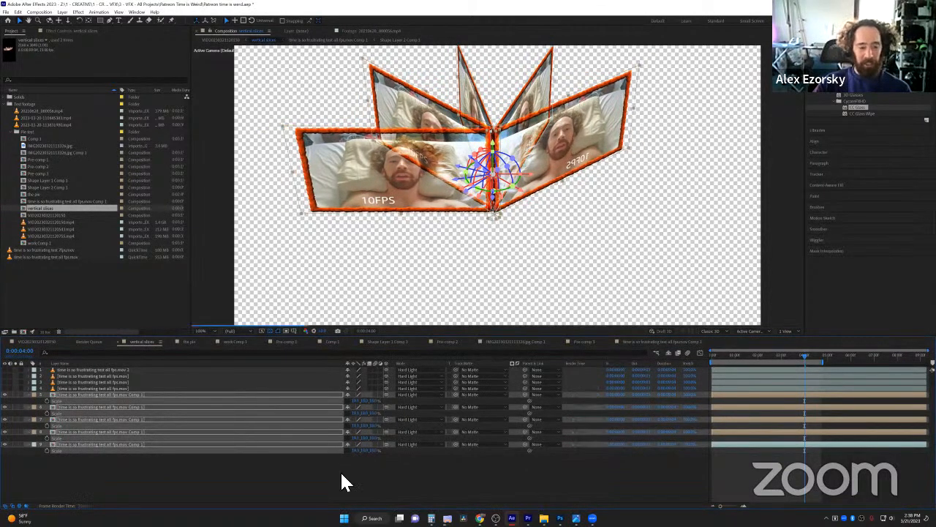
Open the framed footage composition and change the rectangle frame's stroke colour to a darker burnt orange-red
{"action": "double_click", "coordinate": [101, 432]}
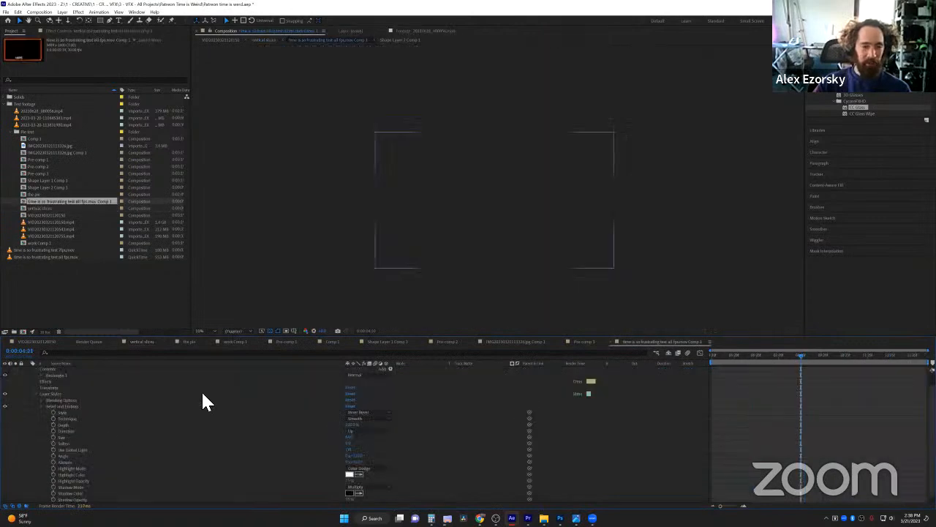
{"action": "left_click", "coordinate": [447, 129]}
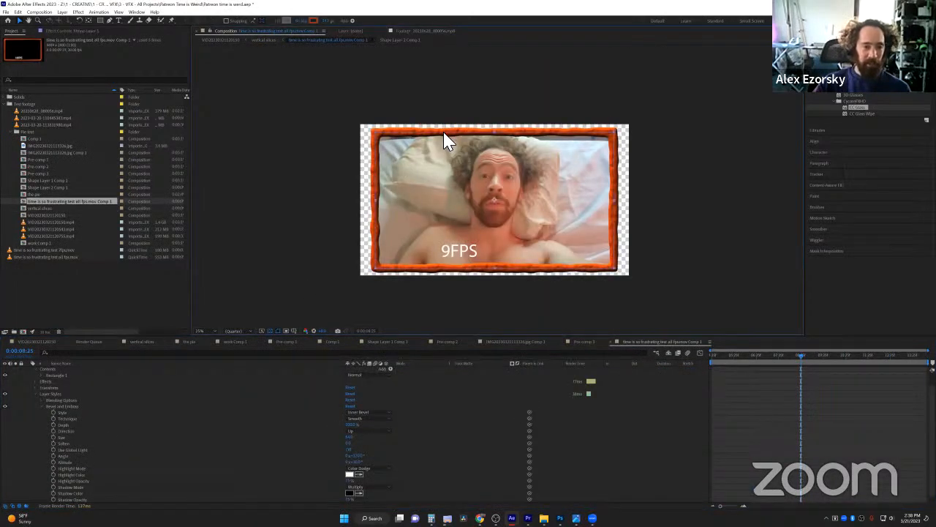
{"action": "left_click", "coordinate": [313, 21]}
{"action": "left_click", "coordinate": [473, 264]}
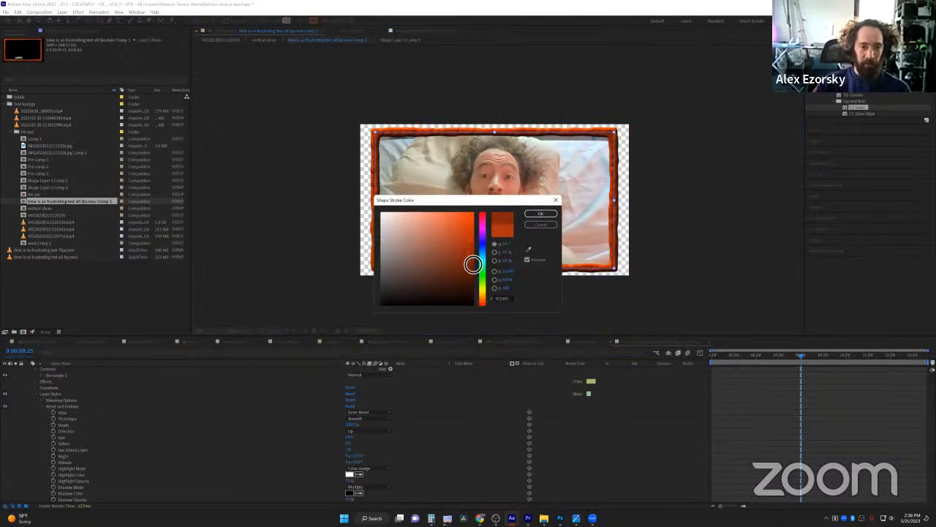
{"action": "left_click", "coordinate": [540, 214]}
Return to the main pie composition and preview the slices with the recoloured frames
{"action": "key", "text": "Tab"}
{"action": "left_click", "coordinate": [600, 413]}
{"action": "key", "text": "Tab"}
{"action": "left_click", "coordinate": [430, 397]}
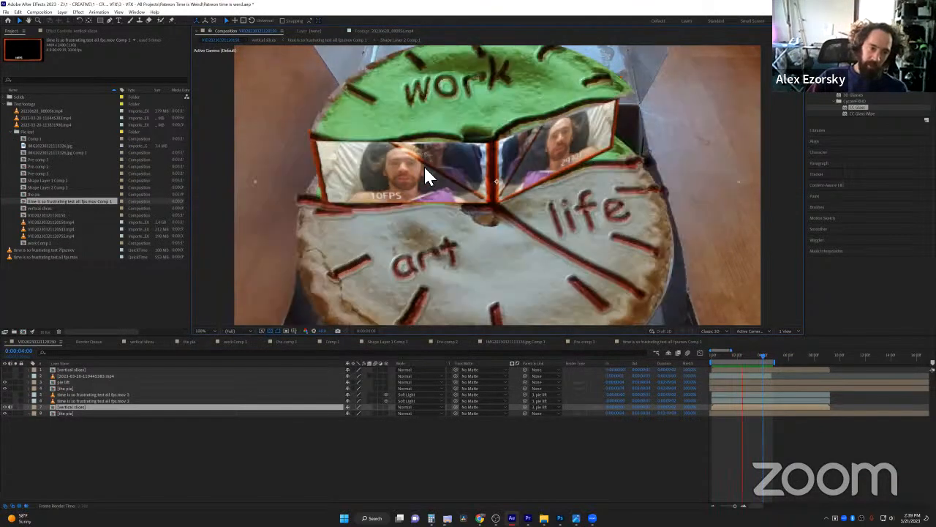
Reopen the framed footage composition by way of the vertical slices composition
{"action": "double_click", "coordinate": [99, 409]}
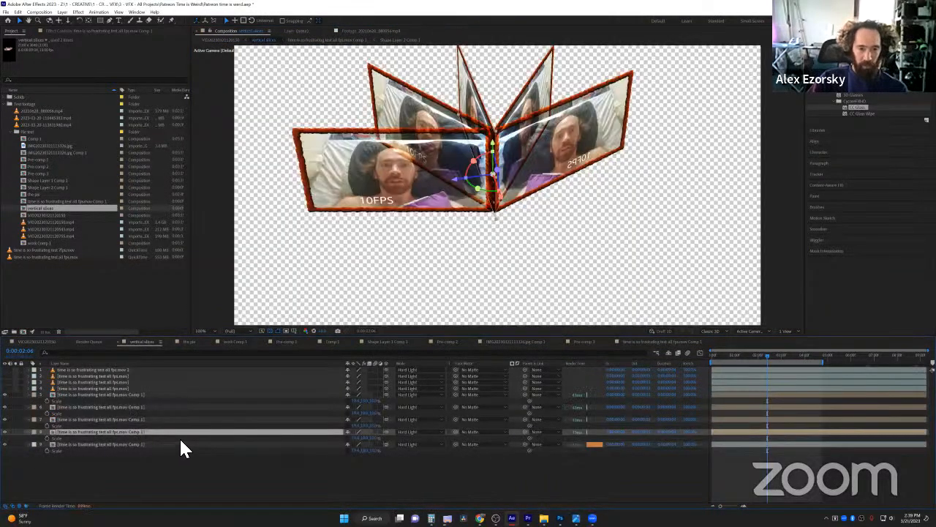
{"action": "left_click", "coordinate": [141, 470]}
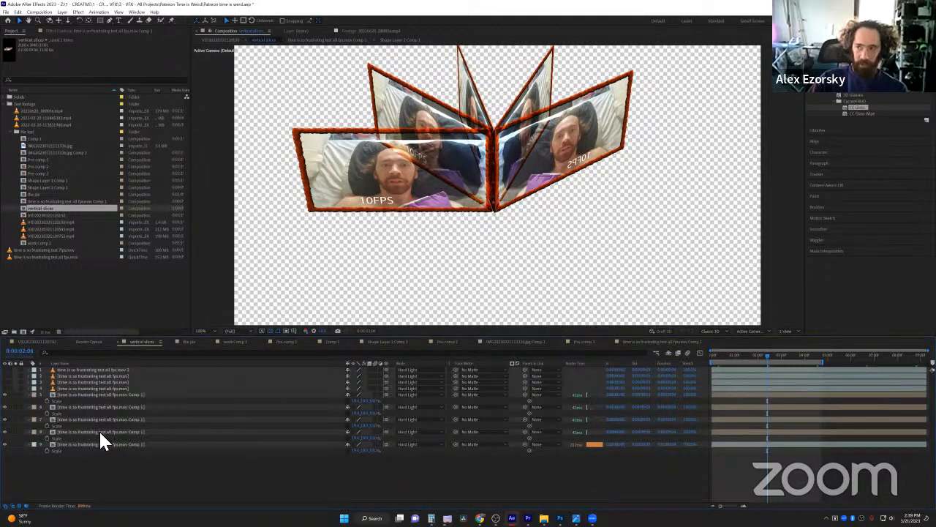
{"action": "double_click", "coordinate": [98, 431]}
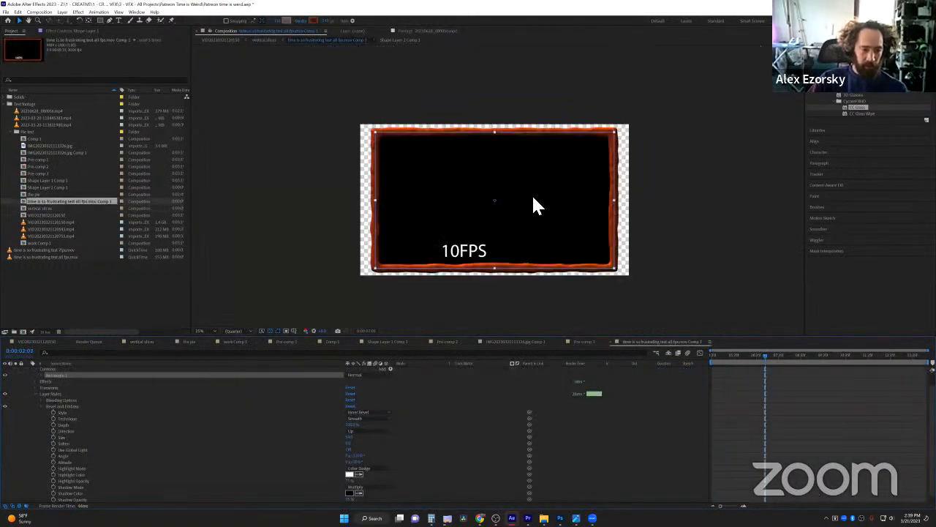
{"action": "left_click", "coordinate": [116, 378]}
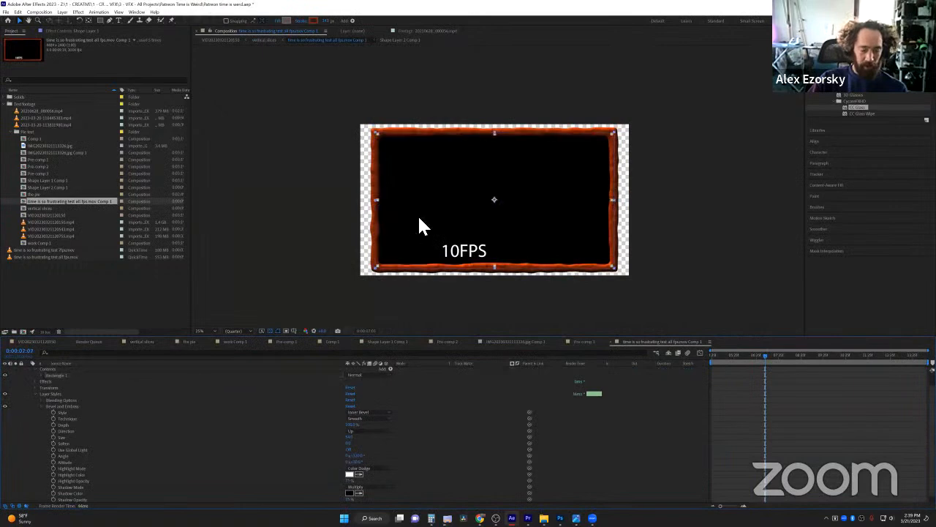
Enlarge the framed footage composition's dimensions in its settings to leave more empty space around the frame
{"action": "key", "text": "ctrl+k"}
{"action": "left_click_drag", "start_coordinate": [414, 225], "coordinate": [458, 228]}
{"action": "left_click", "coordinate": [517, 342]}
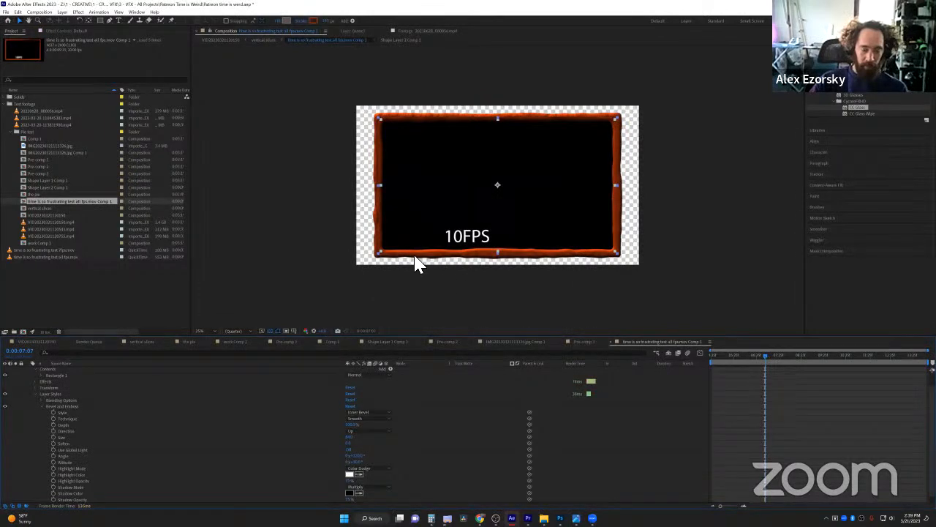
{"action": "key", "text": "ctrl+k"}
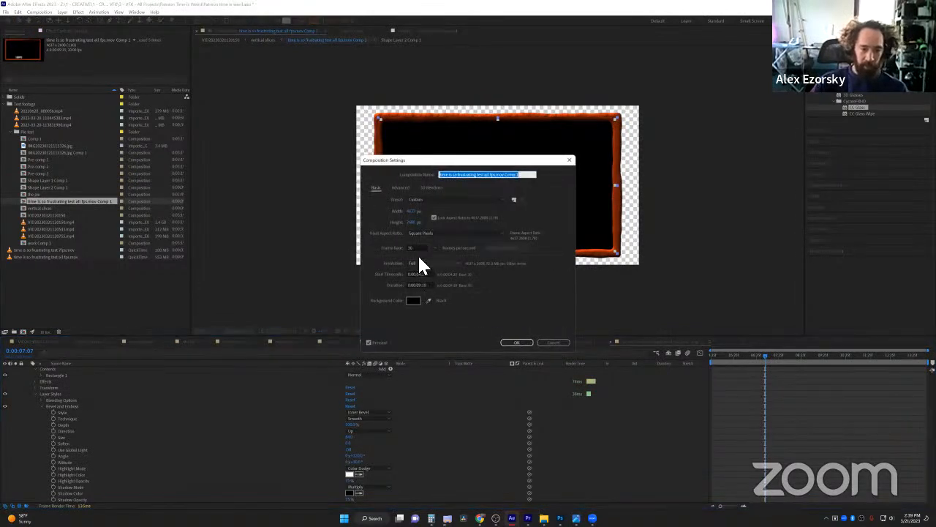
{"action": "left_click_drag", "start_coordinate": [416, 222], "coordinate": [439, 224]}
{"action": "left_click", "coordinate": [517, 343]}
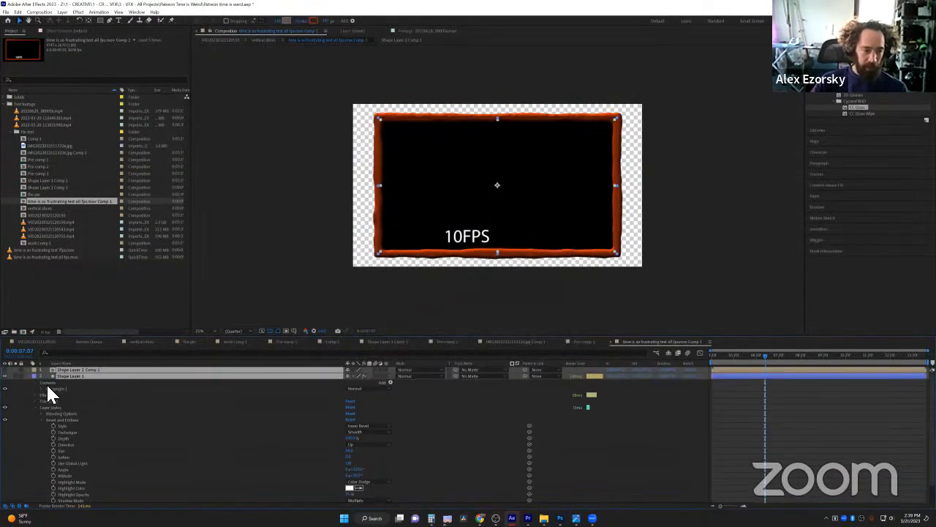
Collapse the expanded layer properties in the framed footage composition and select Shape Layer 1
{"action": "left_click", "coordinate": [25, 390]}
{"action": "left_click", "coordinate": [29, 375]}
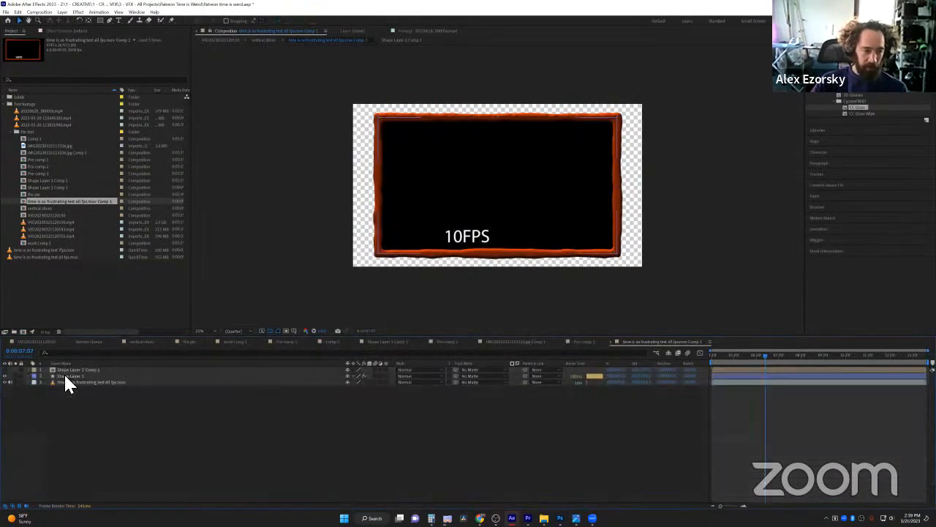
{"action": "left_click", "coordinate": [65, 383]}
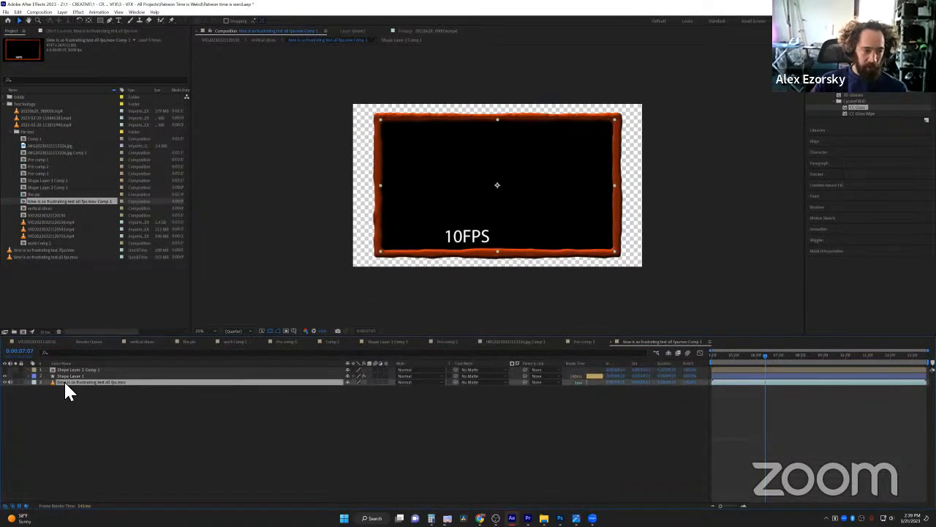
{"action": "left_click", "coordinate": [81, 375]}
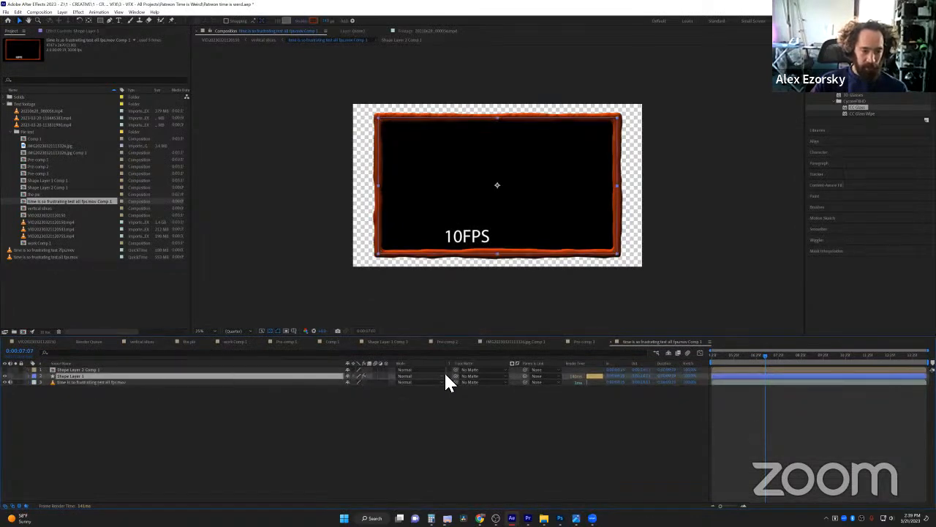
Parent Shape Layer 1 to the footage layer beneath it
{"action": "left_click_drag", "start_coordinate": [453, 375], "coordinate": [261, 383]}
{"action": "key", "text": "ctrl+z"}
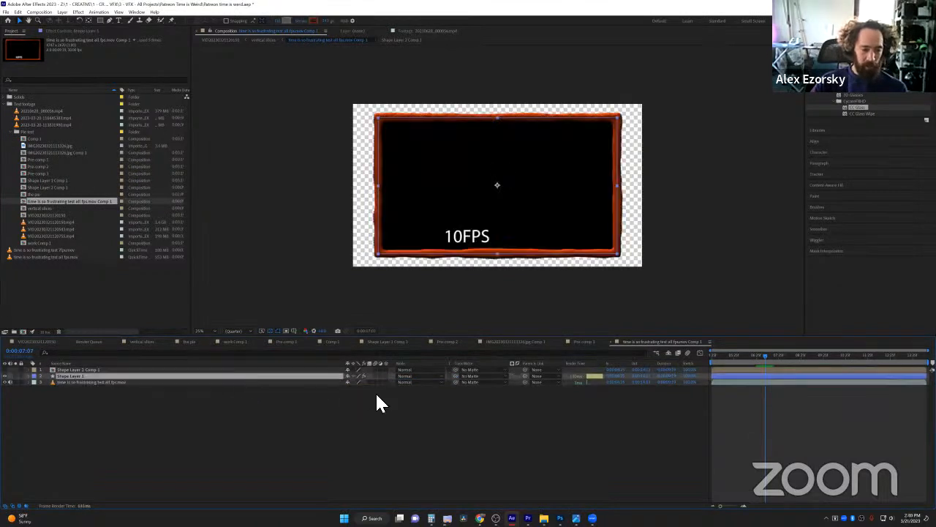
{"action": "left_click", "coordinate": [507, 415]}
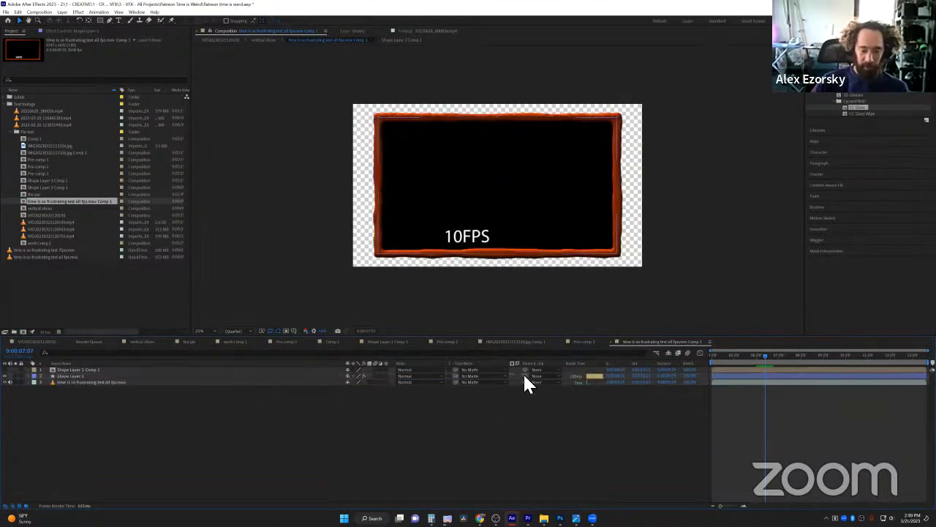
{"action": "left_click_drag", "start_coordinate": [525, 378], "coordinate": [351, 398]}
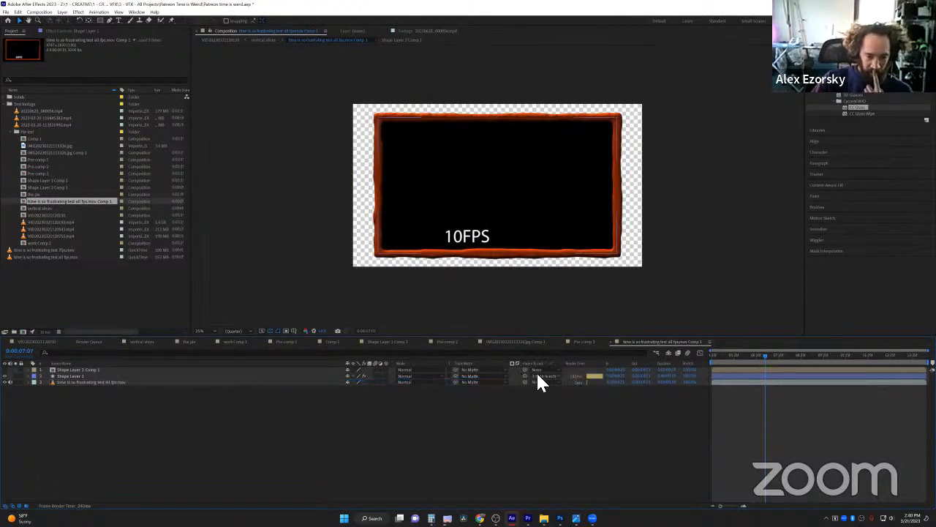
{"action": "left_click", "coordinate": [75, 376]}
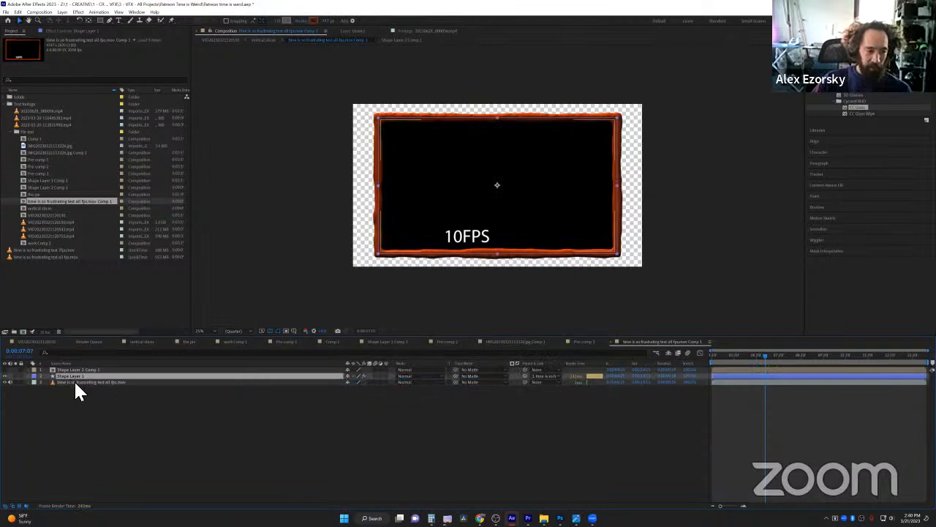
{"action": "left_click", "coordinate": [80, 382]}
{"action": "left_click", "coordinate": [262, 424]}
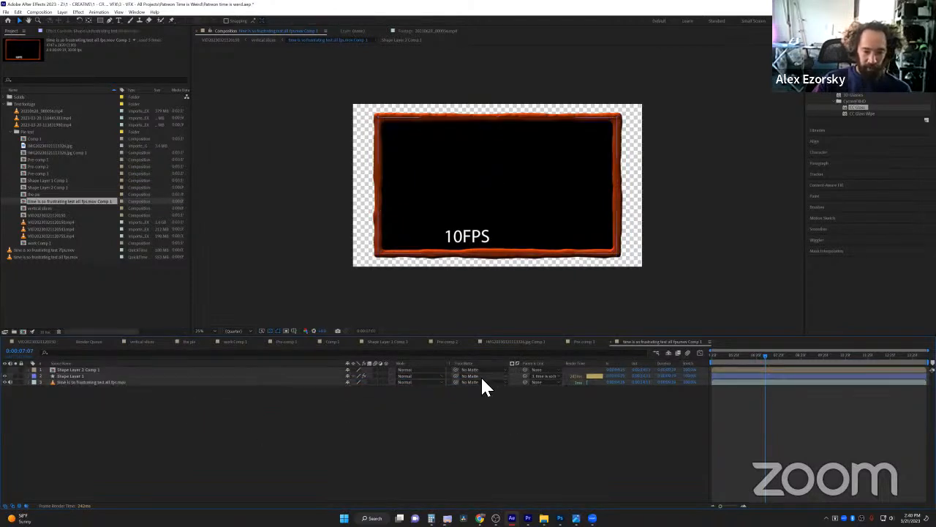
{"action": "left_click", "coordinate": [82, 382]}
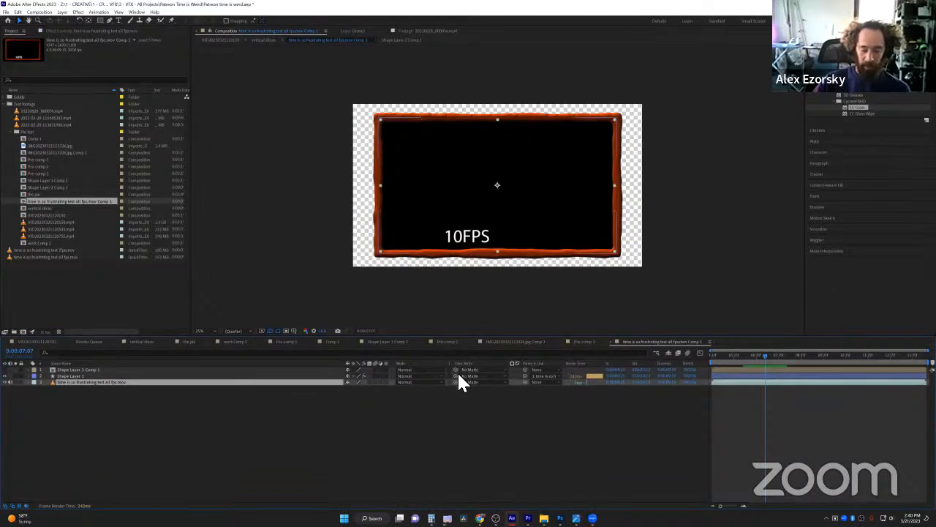
Scrub through the framed footage and examine the frame's roughened edges up close
{"action": "left_click_drag", "start_coordinate": [748, 358], "coordinate": [727, 358]}
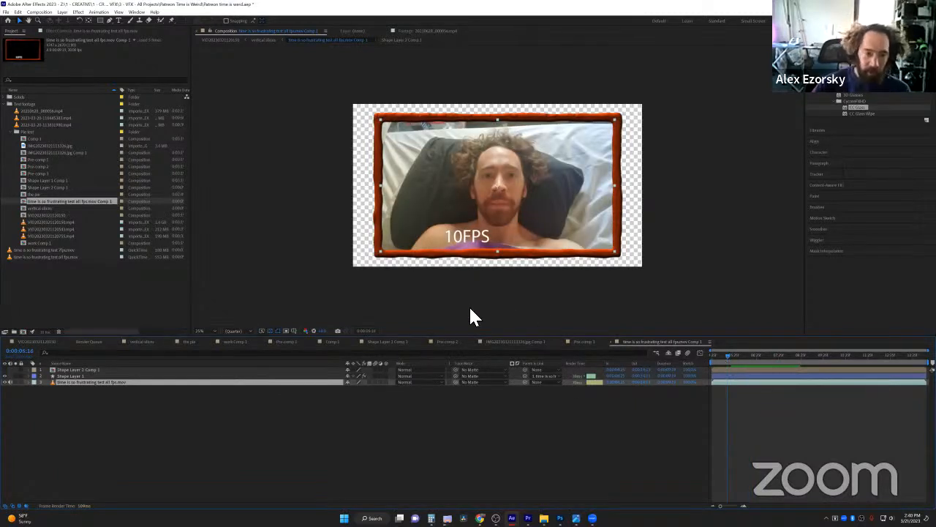
{"action": "left_click_drag", "start_coordinate": [733, 358], "coordinate": [742, 355]}
{"action": "scroll", "coordinate": [502, 278], "scroll_direction": "up", "scroll_amount": 2}
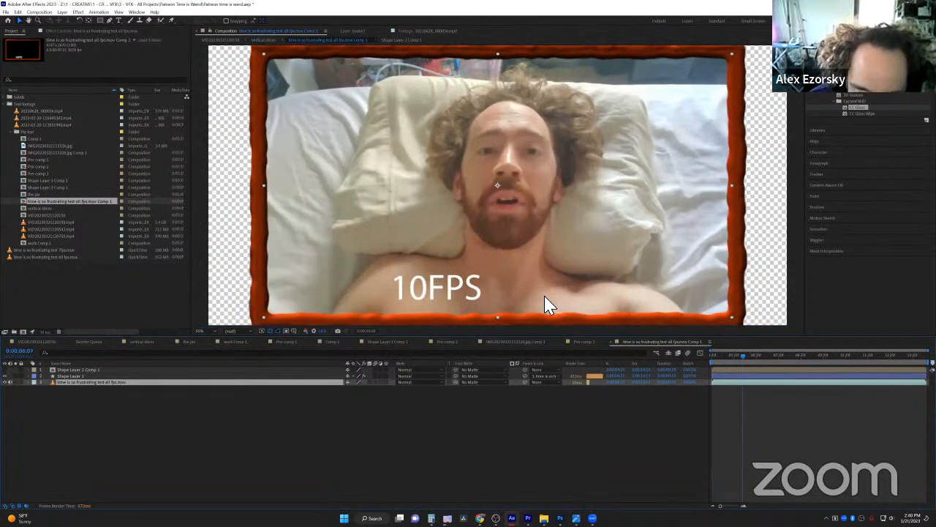
{"action": "scroll", "coordinate": [547, 302], "scroll_direction": "down", "scroll_amount": 2}
{"action": "scroll", "coordinate": [545, 296], "scroll_direction": "up", "scroll_amount": 2}
{"action": "left_click_drag", "start_coordinate": [561, 247], "coordinate": [581, 169]}
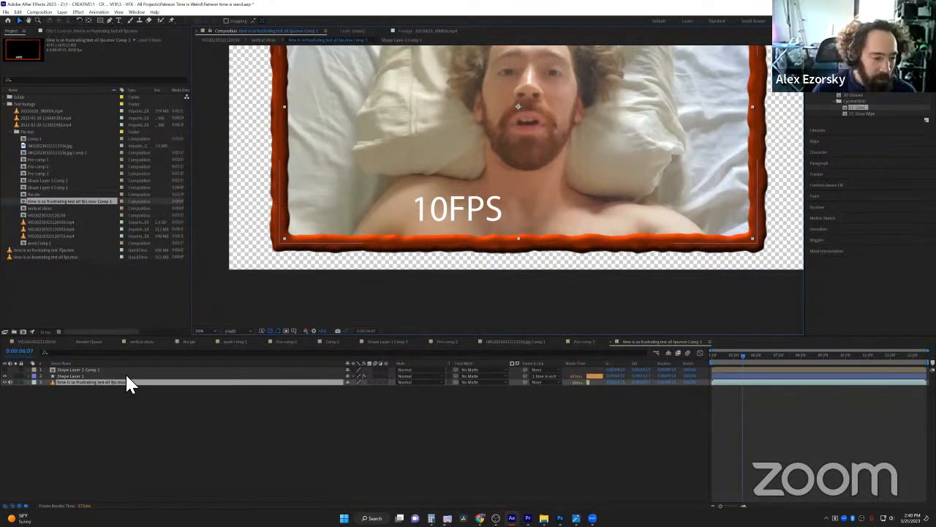
Open Shape Layer 1's effect settings and examine the frame's bottom edge at an earlier point in the footage
{"action": "left_click", "coordinate": [94, 376]}
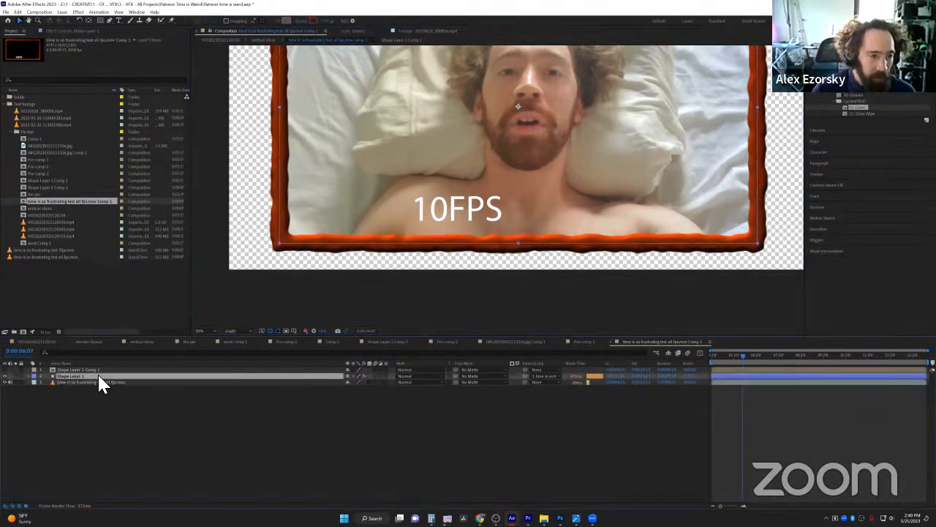
{"action": "left_click", "coordinate": [81, 31]}
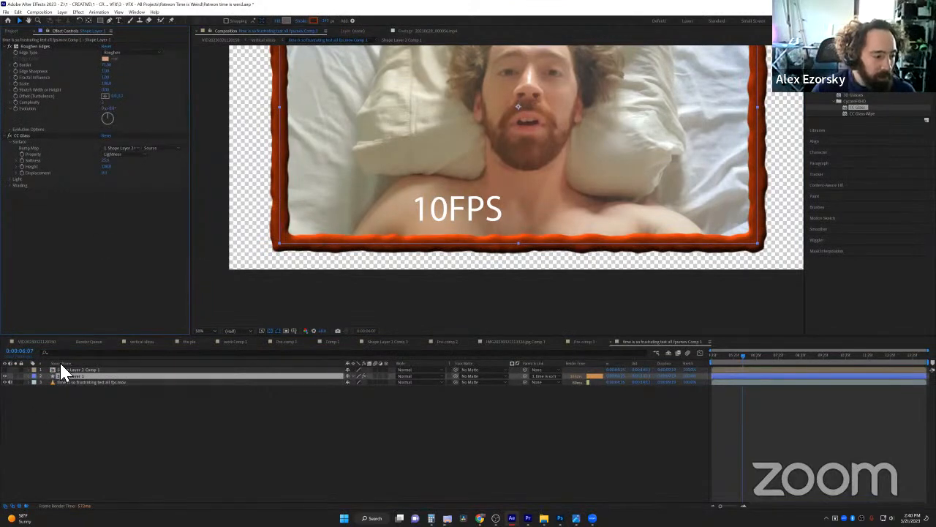
{"action": "left_click_drag", "start_coordinate": [755, 355], "coordinate": [650, 361]}
{"action": "left_click", "coordinate": [721, 356]}
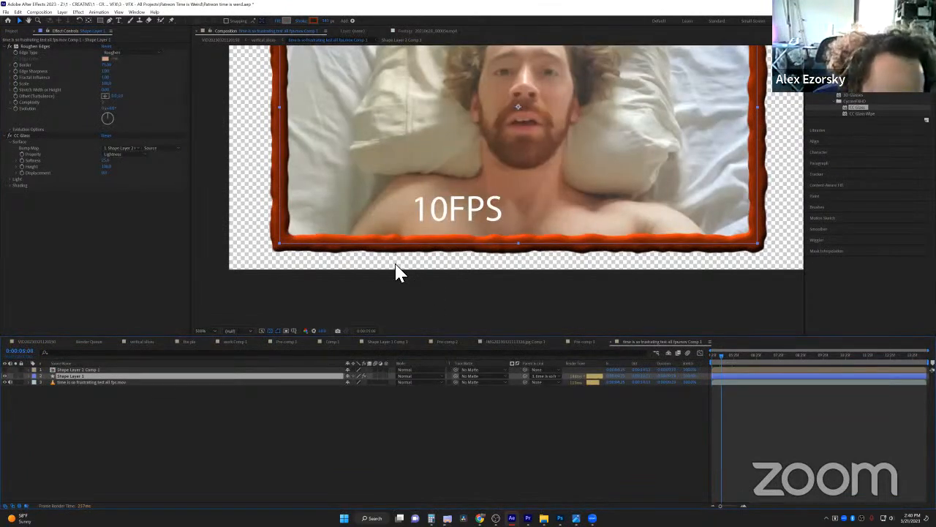
{"action": "scroll", "coordinate": [395, 264], "scroll_direction": "up", "scroll_amount": 1}
{"action": "left_click_drag", "start_coordinate": [418, 236], "coordinate": [431, 168]}
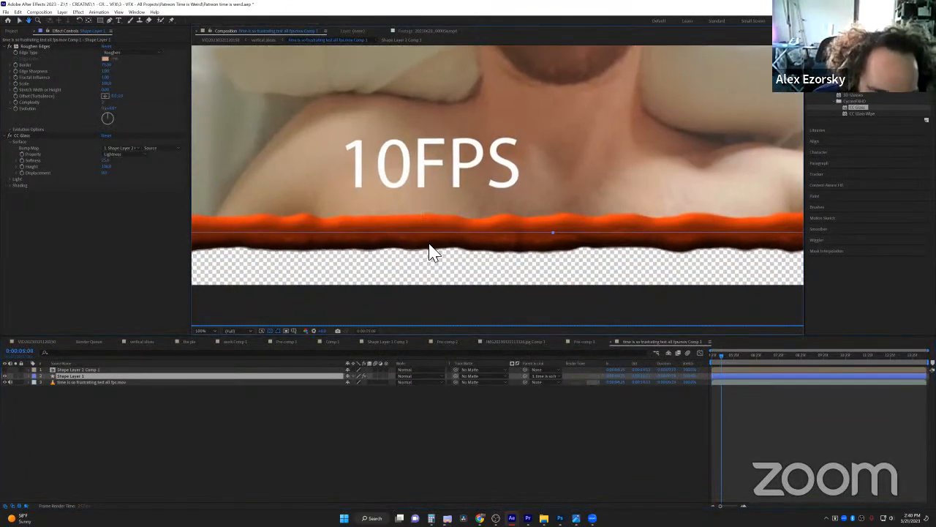
{"action": "left_click", "coordinate": [450, 428]}
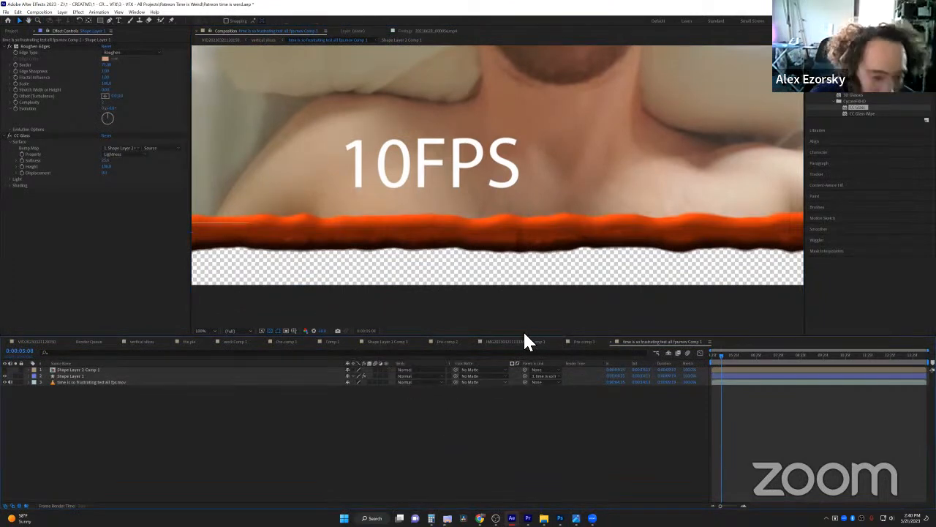
Undo the parenting of Shape Layer 1 and the enlargement of the framed footage composition
{"action": "key", "text": "space"}
{"action": "key", "text": "ctrl+a"}
{"action": "scroll", "coordinate": [572, 128], "scroll_direction": "down", "scroll_amount": 3}
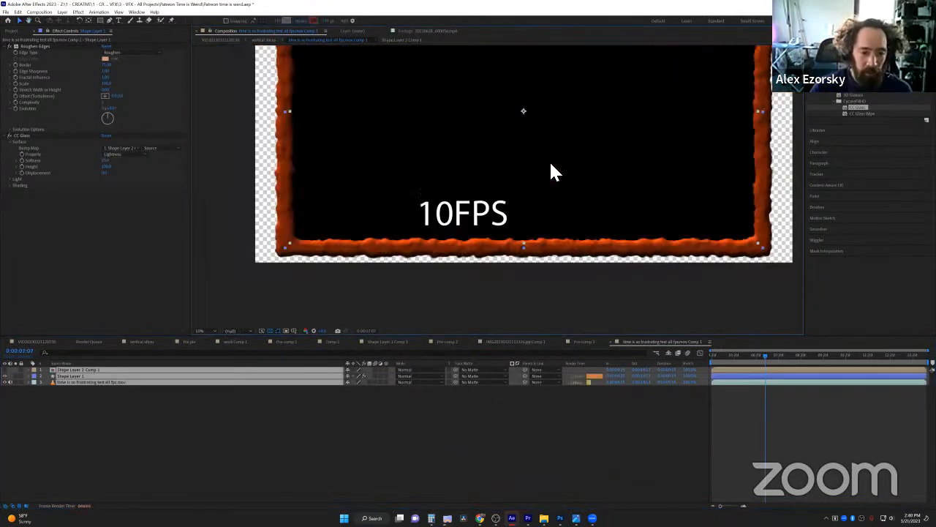
{"action": "scroll", "coordinate": [567, 226], "scroll_direction": "down", "scroll_amount": 1}
{"action": "scroll", "coordinate": [567, 226], "scroll_direction": "up", "scroll_amount": 1}
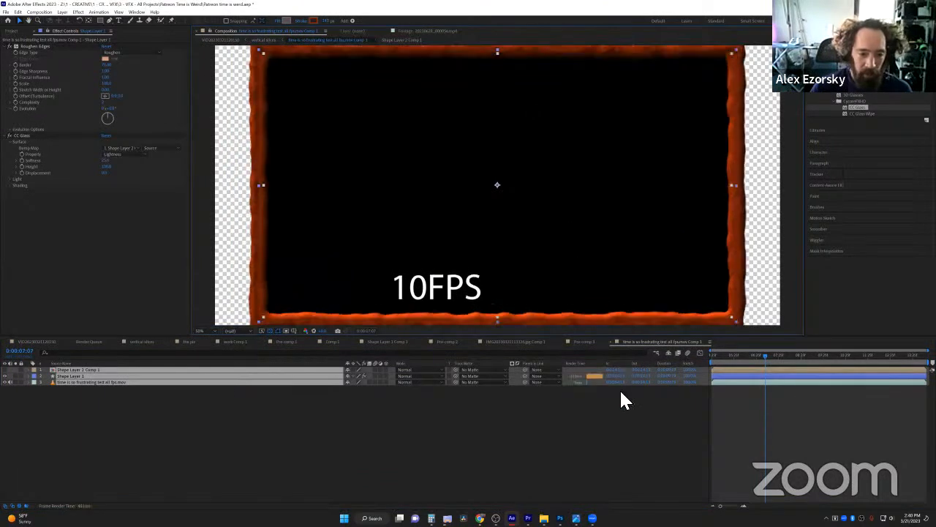
{"action": "scroll", "coordinate": [571, 289], "scroll_direction": "down", "scroll_amount": 1}
{"action": "scroll", "coordinate": [568, 286], "scroll_direction": "up", "scroll_amount": 1}
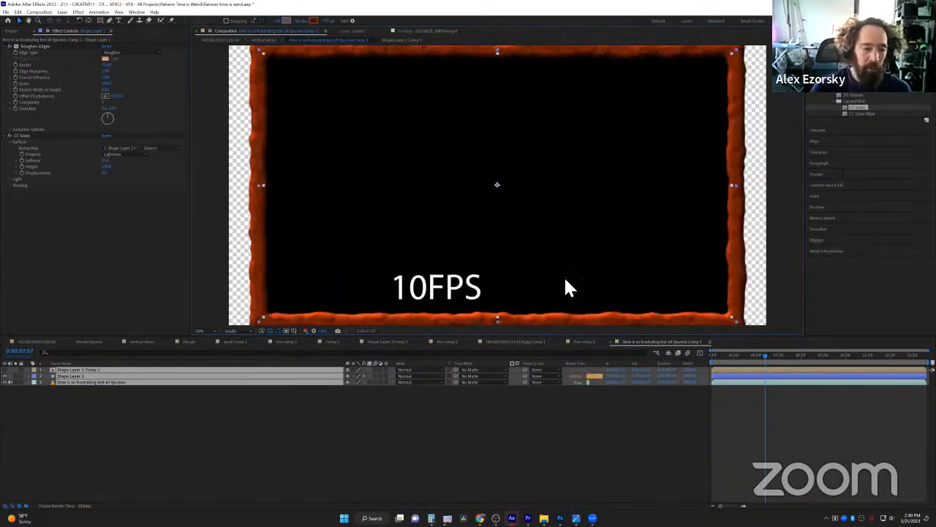
Pre-compose all three layers of the framed footage composition together
{"action": "left_click", "coordinate": [164, 406]}
{"action": "key", "text": "ctrl+a"}
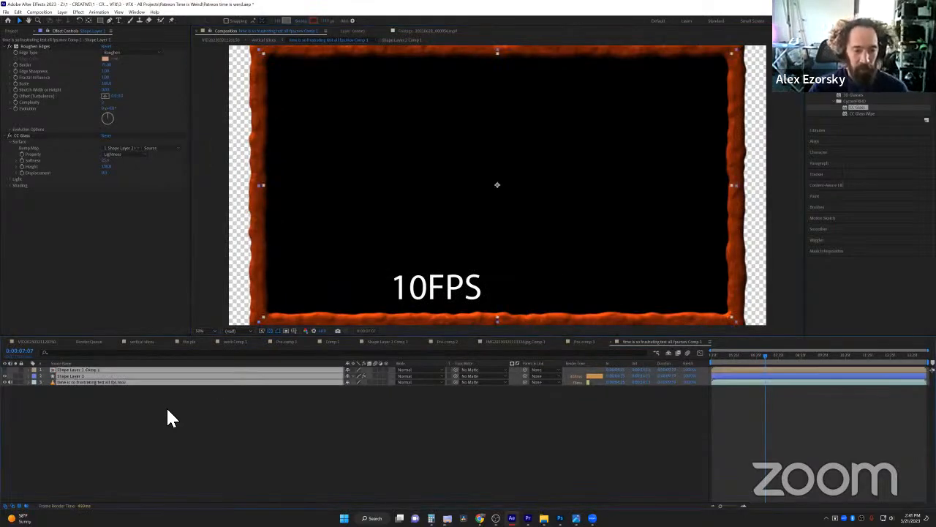
{"action": "key", "text": "ctrl+shift+c"}
{"action": "left_click", "coordinate": [485, 305]}
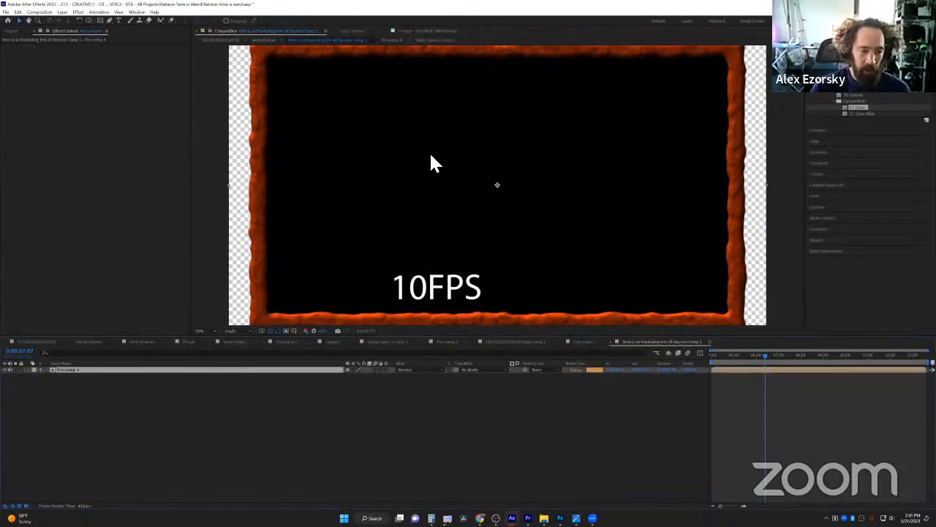
Enlarge the framed footage composition's width and height to leave transparent room around the frame
{"action": "key", "text": "comma"}
{"action": "key", "text": "comma"}
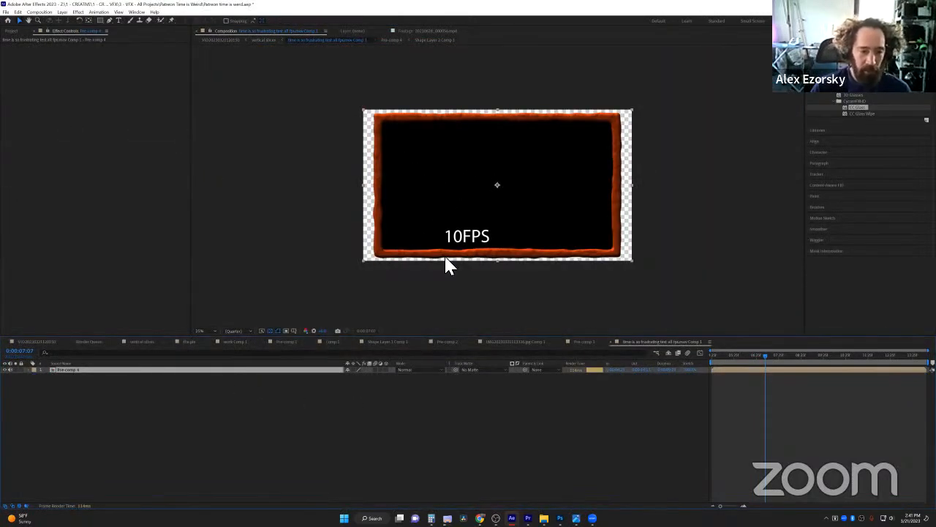
{"action": "key", "text": "ctrl+k"}
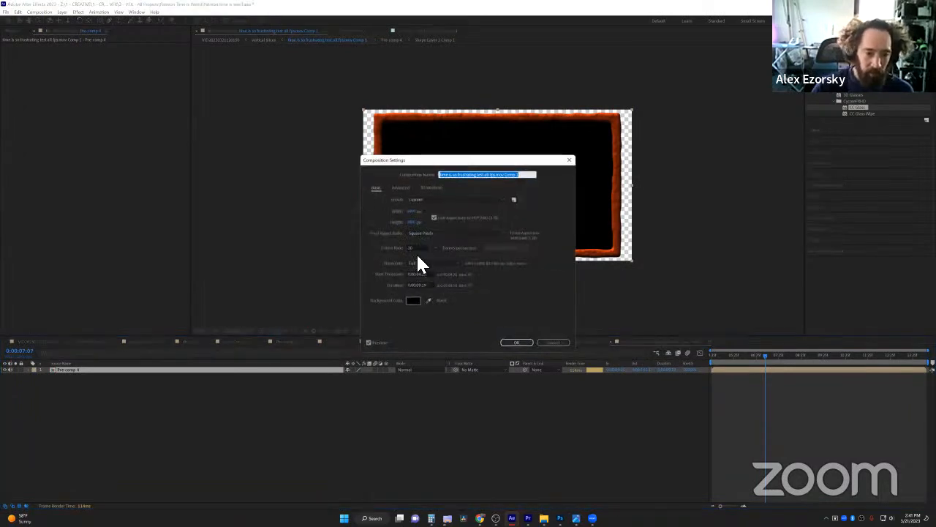
{"action": "left_click_drag", "start_coordinate": [418, 229], "coordinate": [564, 236]}
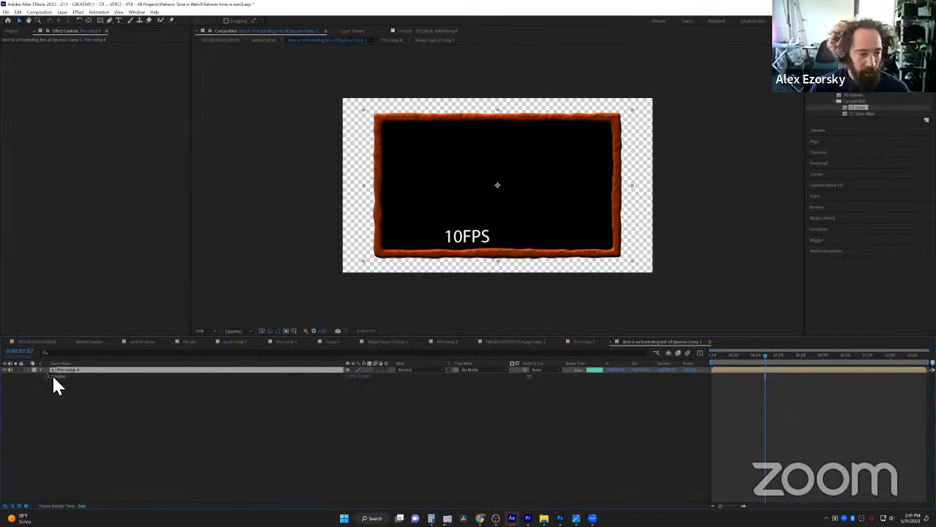
Add a wiggle expression with a frequency of 15 to the pre-comp layer's Position and preview the motion
{"action": "left_click", "coordinate": [45, 376], "text": "alt"}
{"action": "type", "text": "wiggle"}
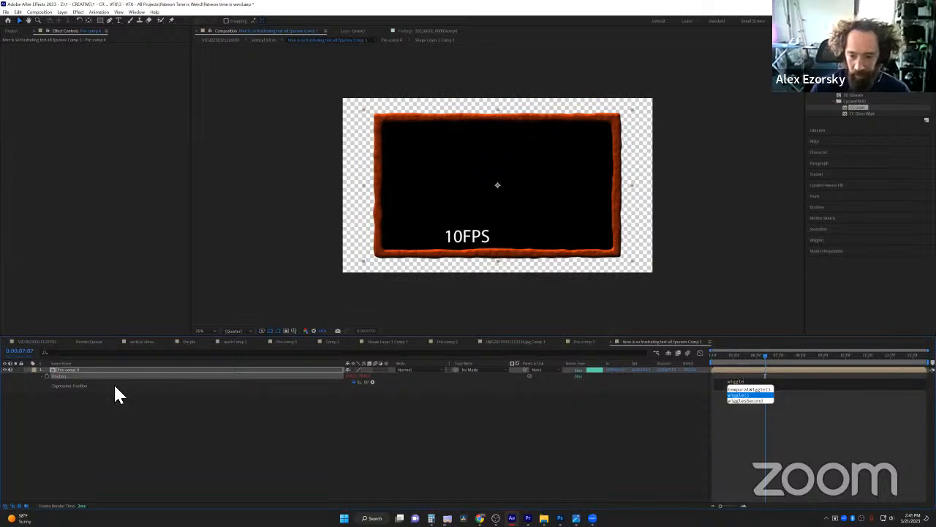
{"action": "key", "text": "Return"}
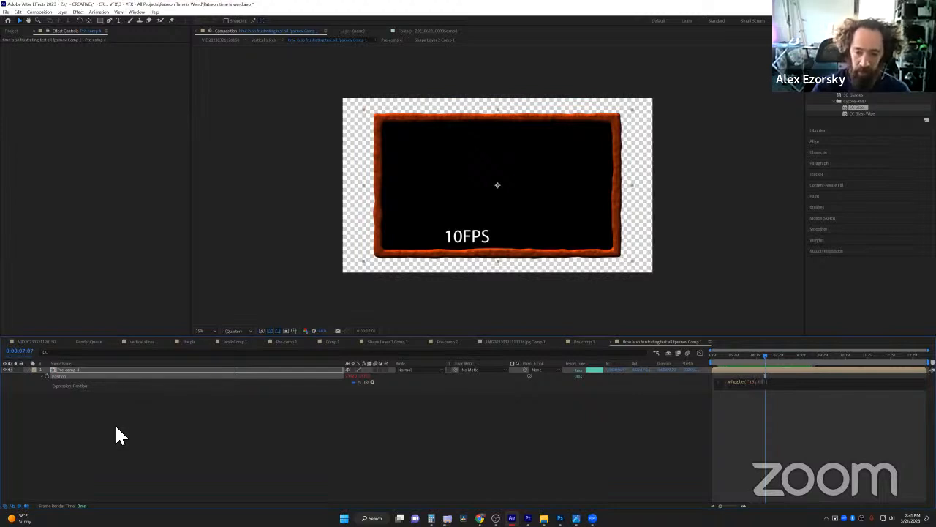
{"action": "left_click", "coordinate": [773, 466]}
{"action": "left_click", "coordinate": [715, 354]}
{"action": "key", "text": "space"}
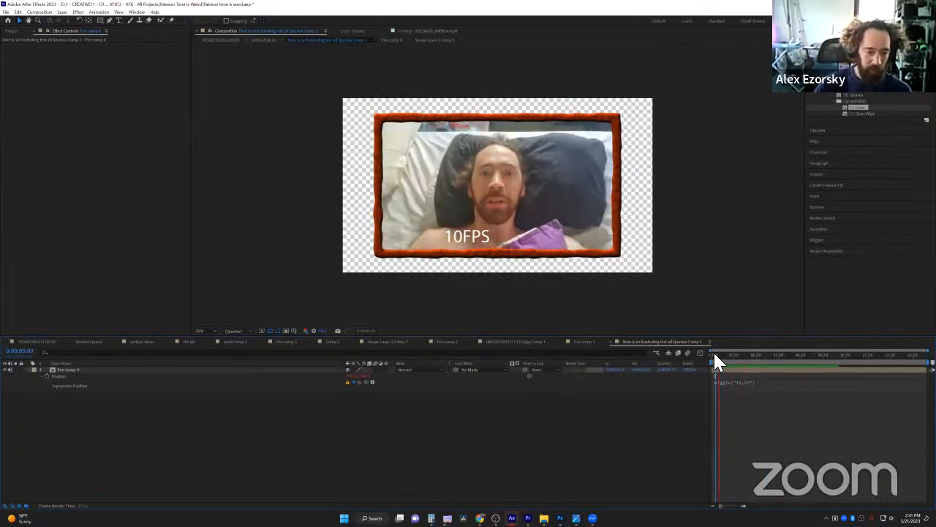
Correct the wiggle expression's arguments, adjust its amplitude and check the motion in the vertical slices composition
{"action": "left_click", "coordinate": [738, 380]}
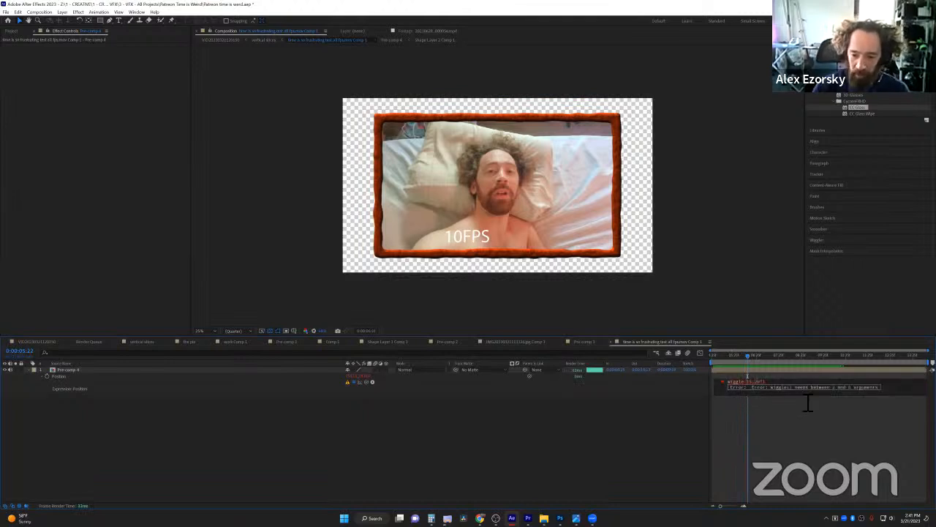
{"action": "left_click", "coordinate": [766, 423]}
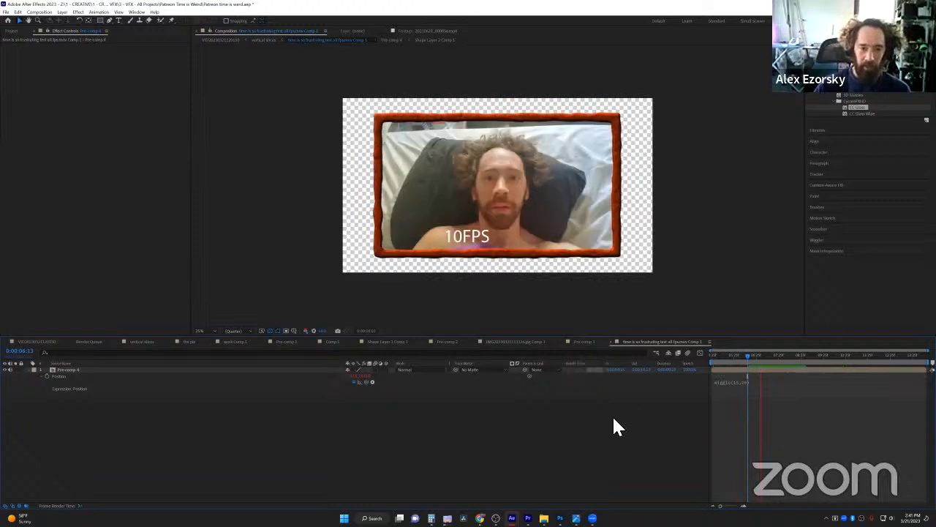
{"action": "left_click", "coordinate": [748, 383]}
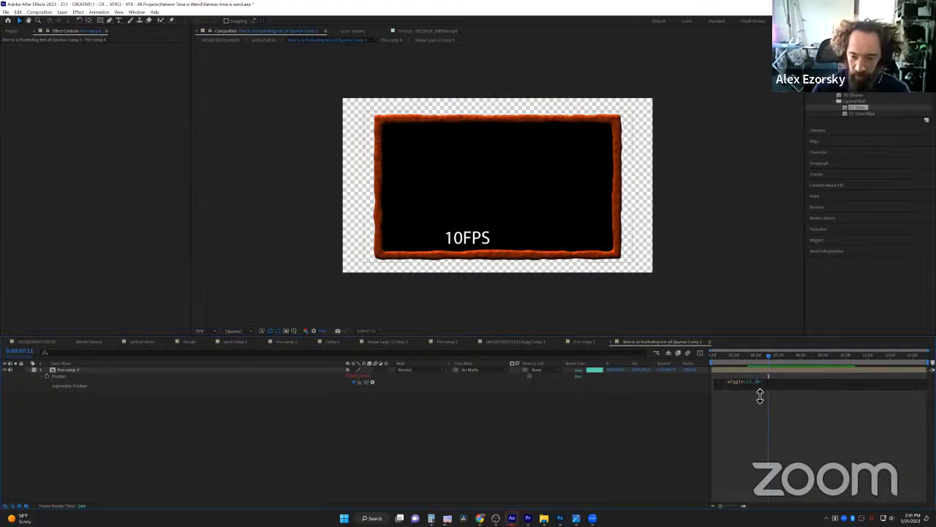
{"action": "left_click", "coordinate": [760, 422]}
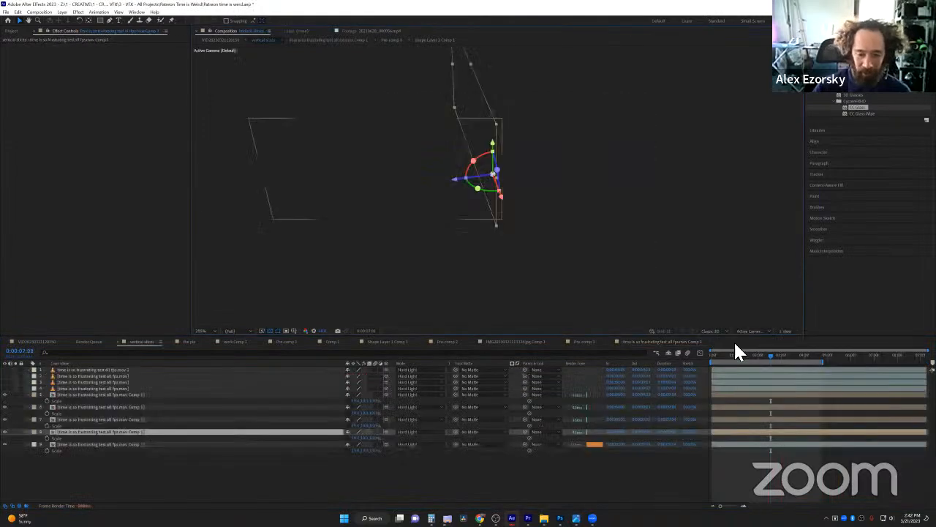
{"action": "left_click", "coordinate": [728, 354]}
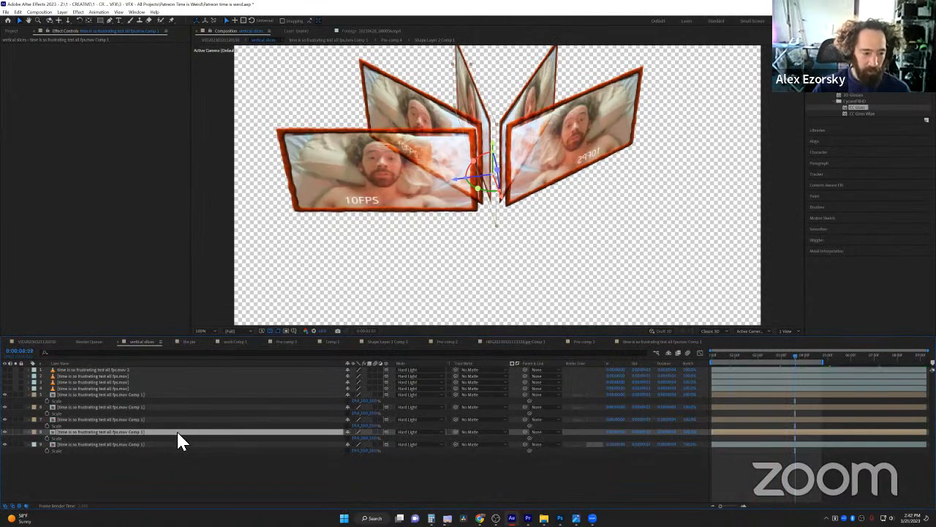
Remove the wiggle expression from the pre-comp layer's Position and return to the vertical slices composition
{"action": "double_click", "coordinate": [176, 430]}
{"action": "left_click", "coordinate": [112, 375]}
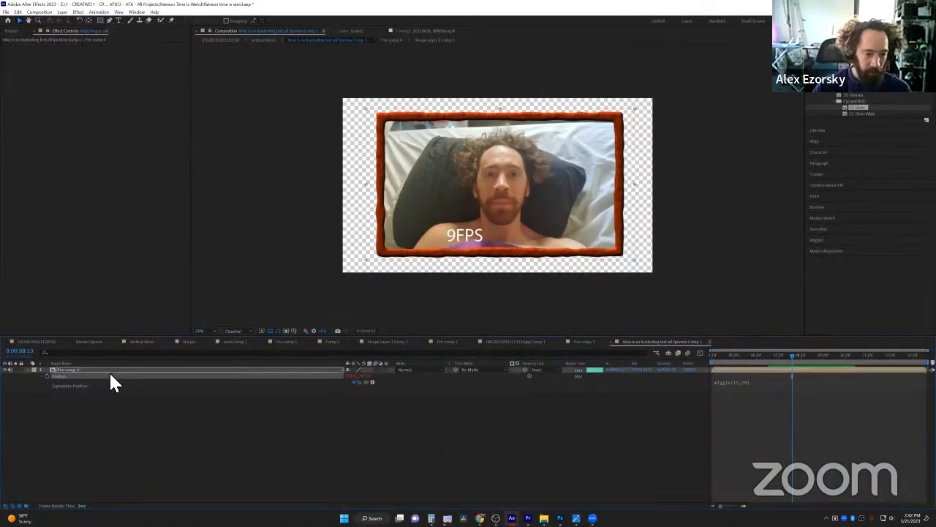
{"action": "left_click", "coordinate": [772, 382]}
{"action": "left_click", "coordinate": [716, 437]}
{"action": "key", "text": "Tab"}
{"action": "left_click", "coordinate": [320, 413]}
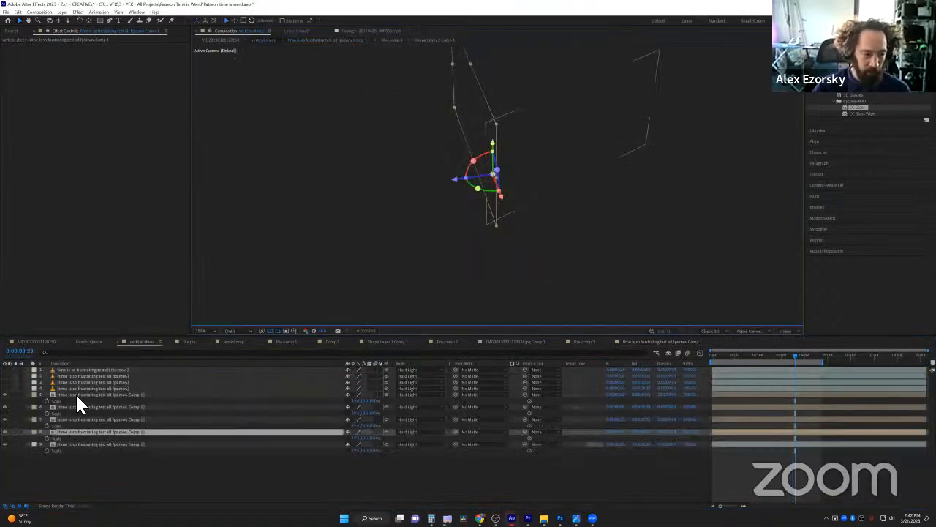
Reveal the Position of all five framed footage layers in vertical slices and check that the nested composition has no wiggle expression
{"action": "left_click", "coordinate": [76, 393]}
{"action": "left_click", "coordinate": [94, 444], "text": "shift"}
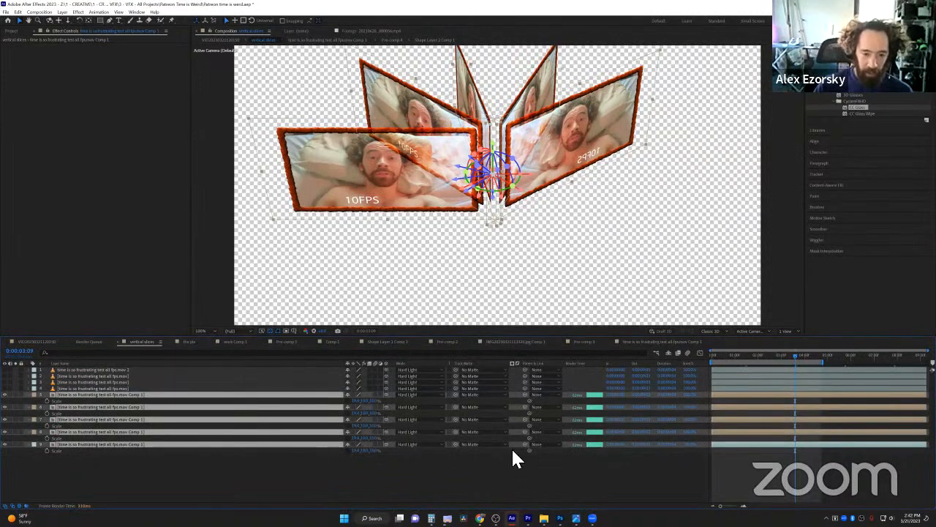
{"action": "key", "text": "p"}
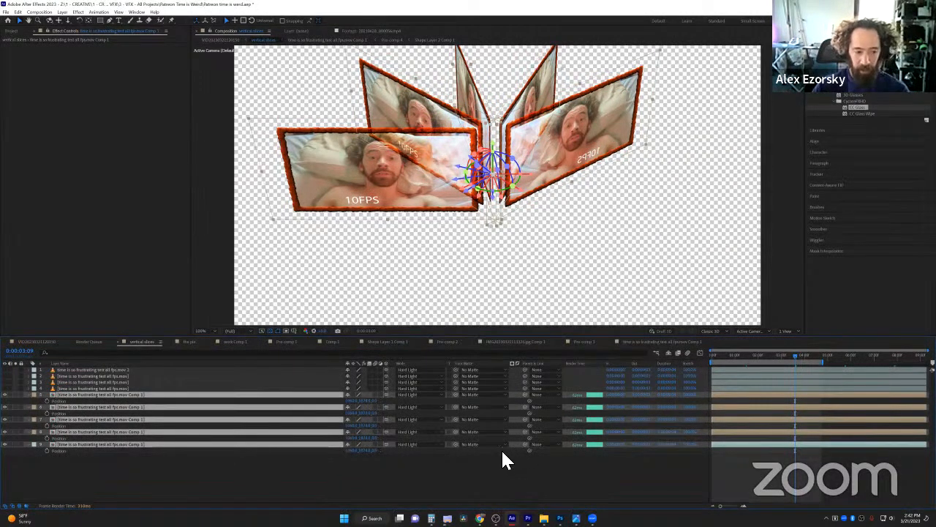
{"action": "left_click", "coordinate": [68, 410]}
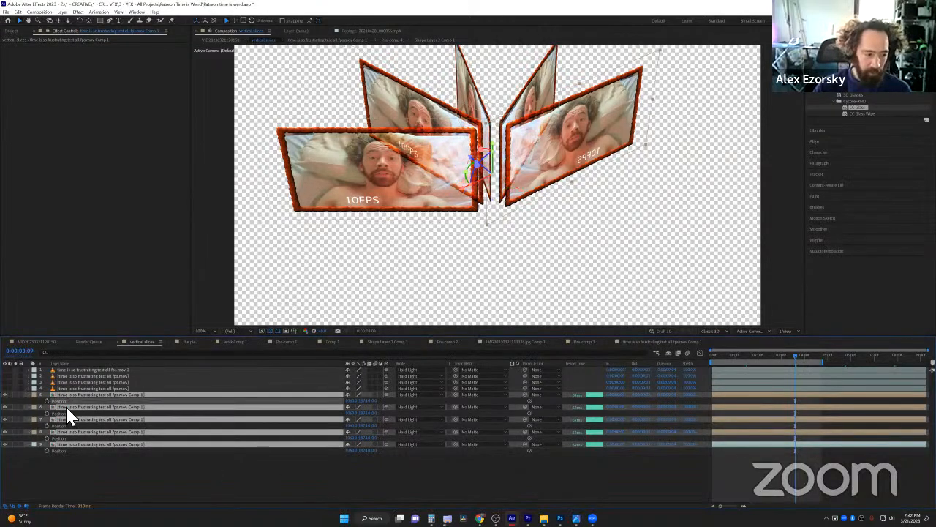
{"action": "left_click", "coordinate": [80, 477]}
{"action": "left_click", "coordinate": [68, 399]}
{"action": "double_click", "coordinate": [82, 395]}
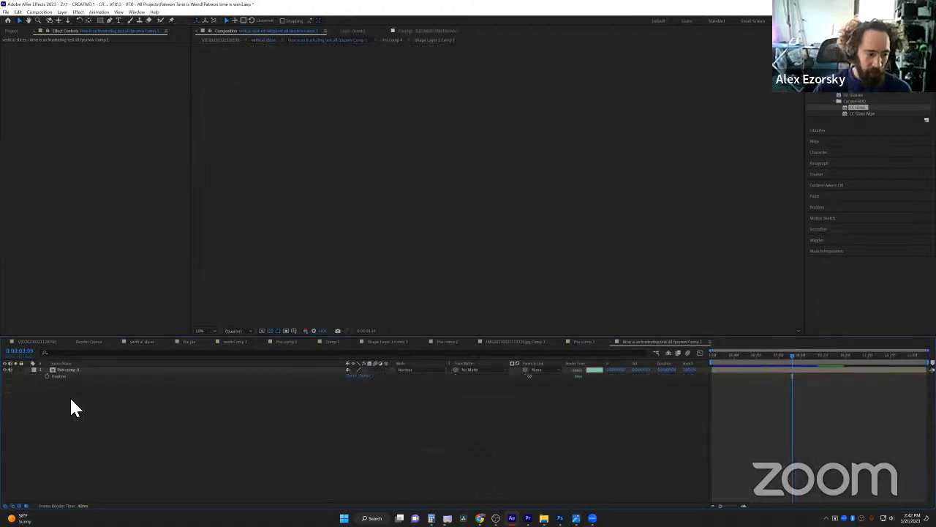
{"action": "key", "text": "Tab"}
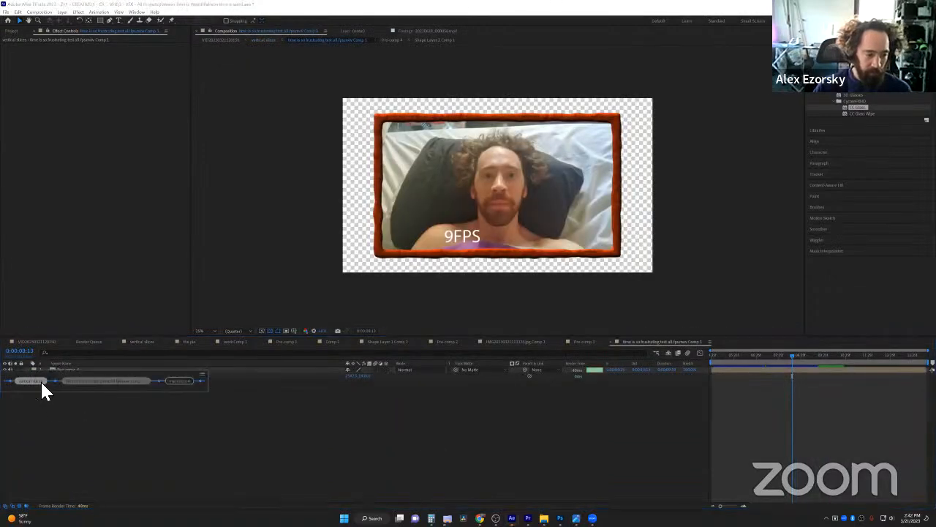
{"action": "left_click", "coordinate": [40, 380]}
Add the expression wiggle(15,40) to the Position of the uppermost framed footage layer and preview its shake
{"action": "left_click", "coordinate": [46, 401], "text": "alt"}
{"action": "type", "text": "wiggle(1"}
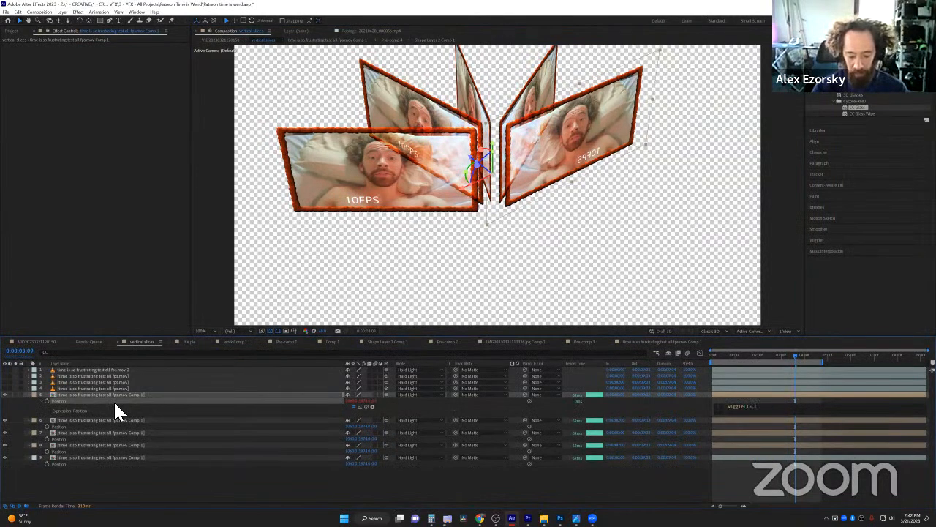
{"action": "type", "text": "5,40"}
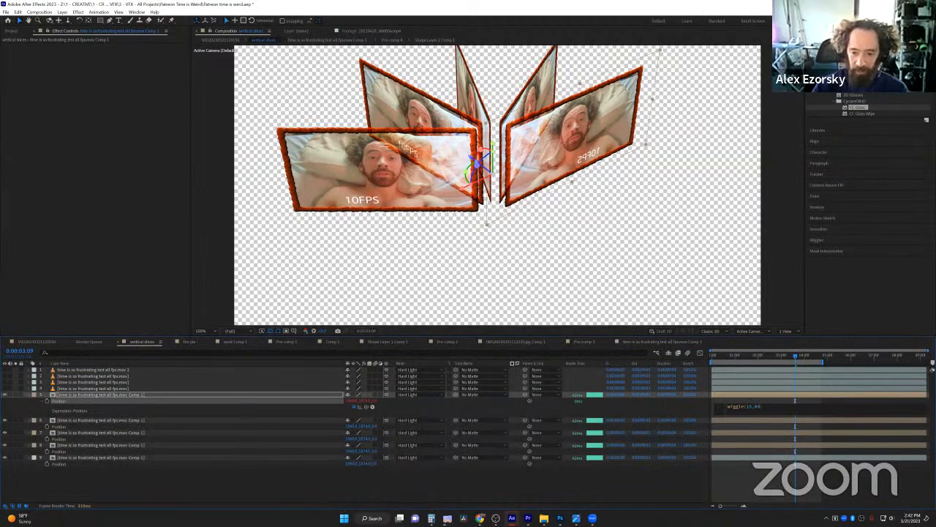
{"action": "left_click", "coordinate": [724, 495]}
{"action": "key", "text": "space"}
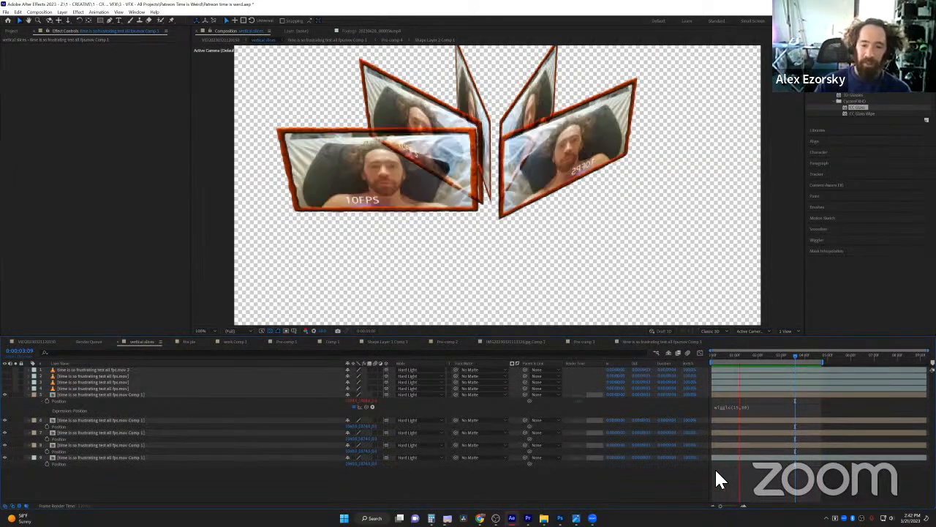
Adjust the amplitude in the uppermost framed slice's wiggle expression and preview the motion again
{"action": "left_click", "coordinate": [745, 406]}
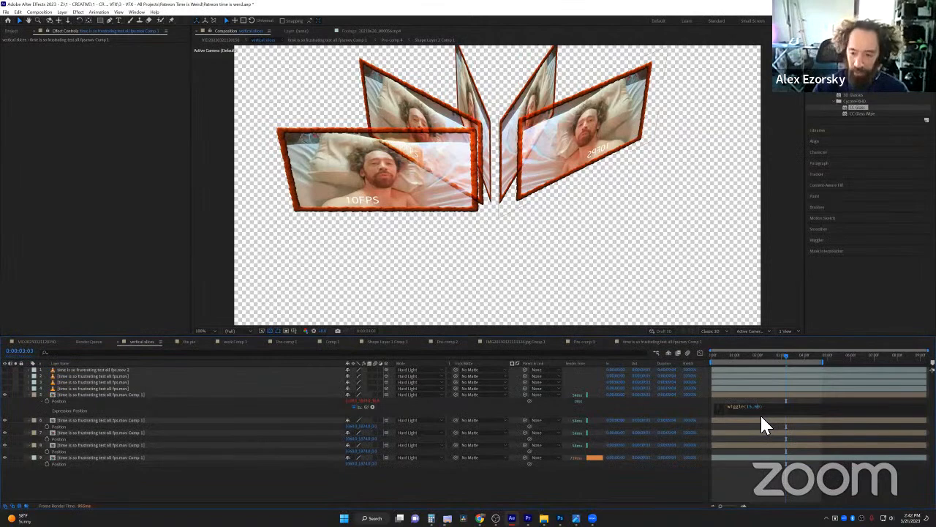
{"action": "left_click", "coordinate": [813, 486]}
{"action": "key", "text": "space"}
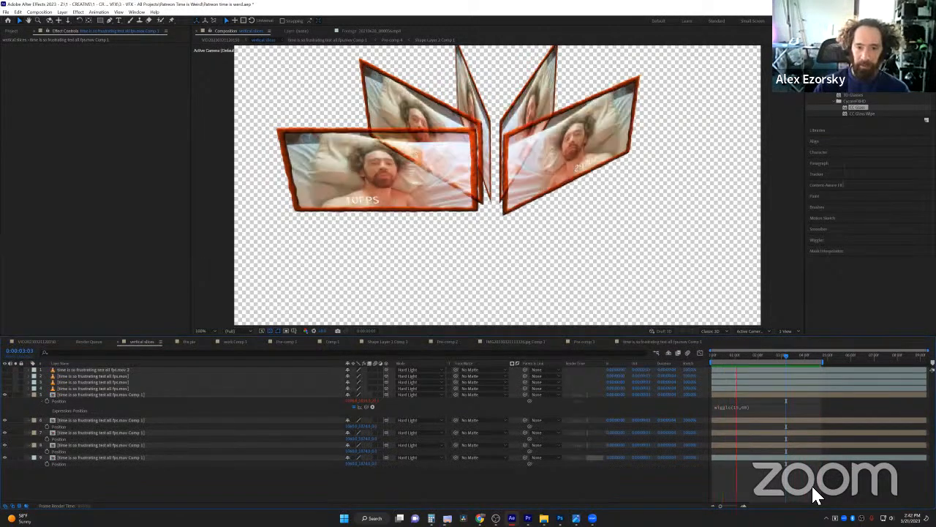
{"action": "key", "text": "space"}
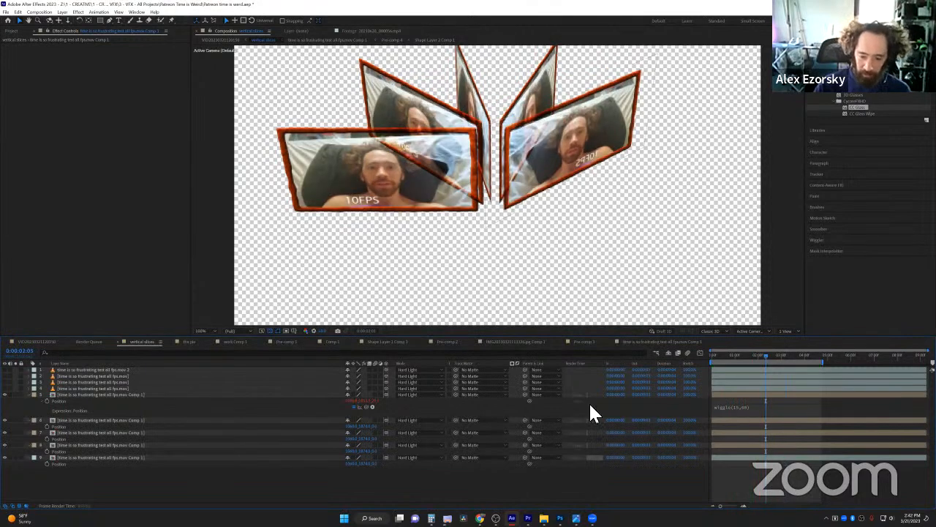
Copy the wiggle expression from the uppermost framed slice to the Position of the other four framed footage layers
{"action": "left_click", "coordinate": [51, 394]}
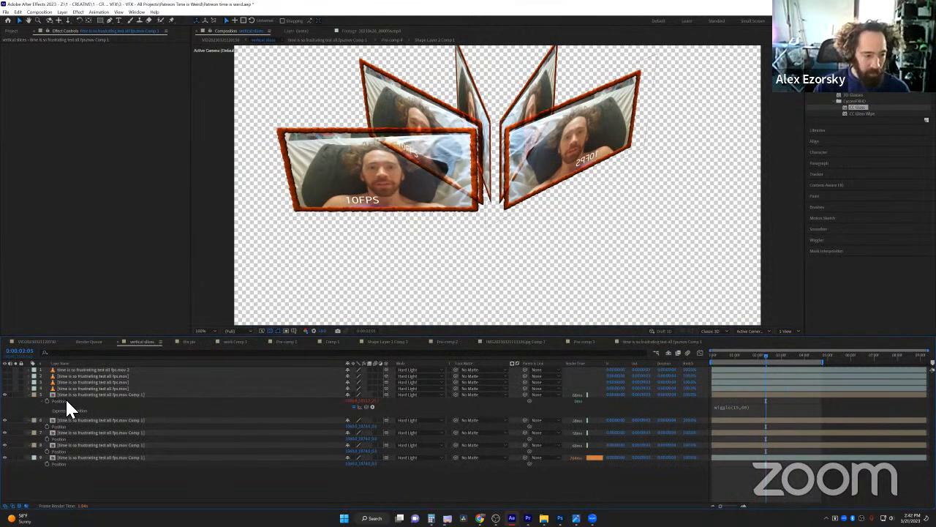
{"action": "left_click", "coordinate": [730, 408]}
{"action": "left_click", "coordinate": [150, 404]}
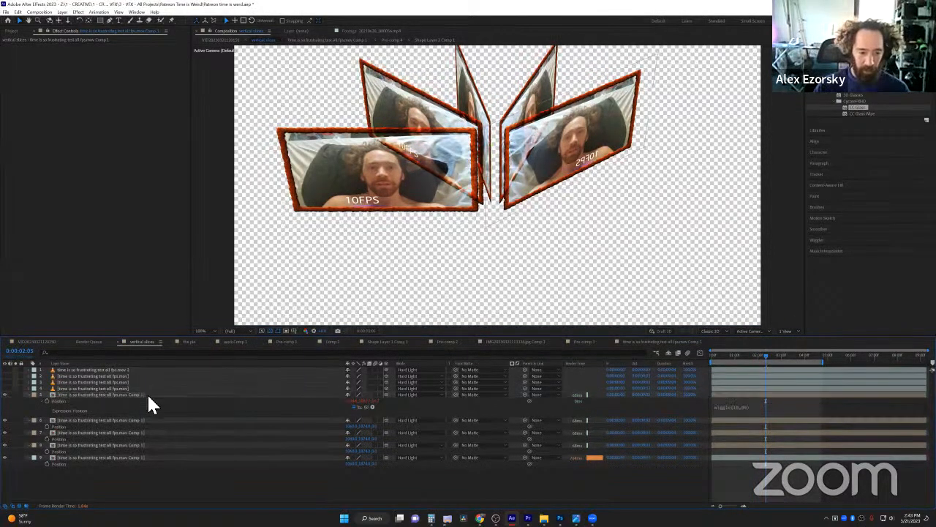
{"action": "left_click", "coordinate": [78, 402]}
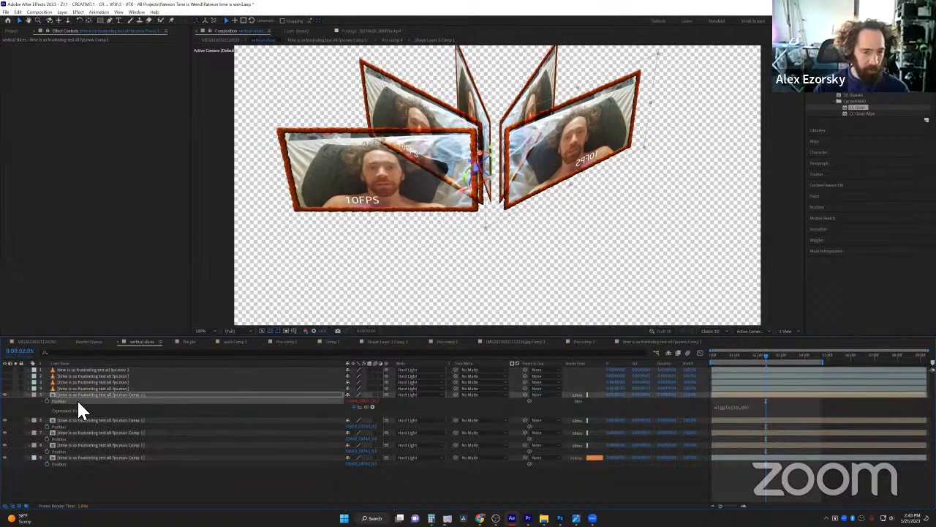
{"action": "left_click", "coordinate": [117, 421]}
{"action": "left_click", "coordinate": [109, 439], "text": "ctrl"}
{"action": "left_click", "coordinate": [97, 451], "text": "ctrl"}
{"action": "left_click", "coordinate": [87, 464], "text": "ctrl"}
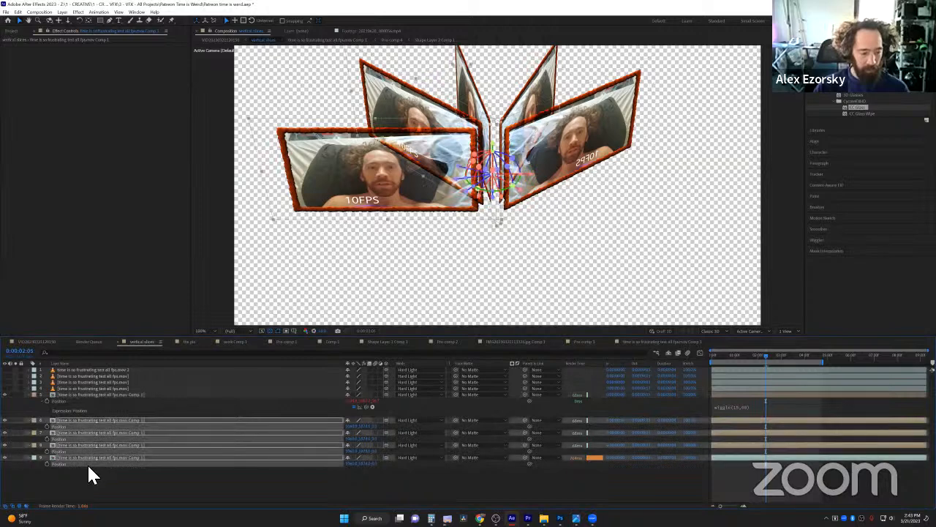
{"action": "key", "text": "ctrl+v"}
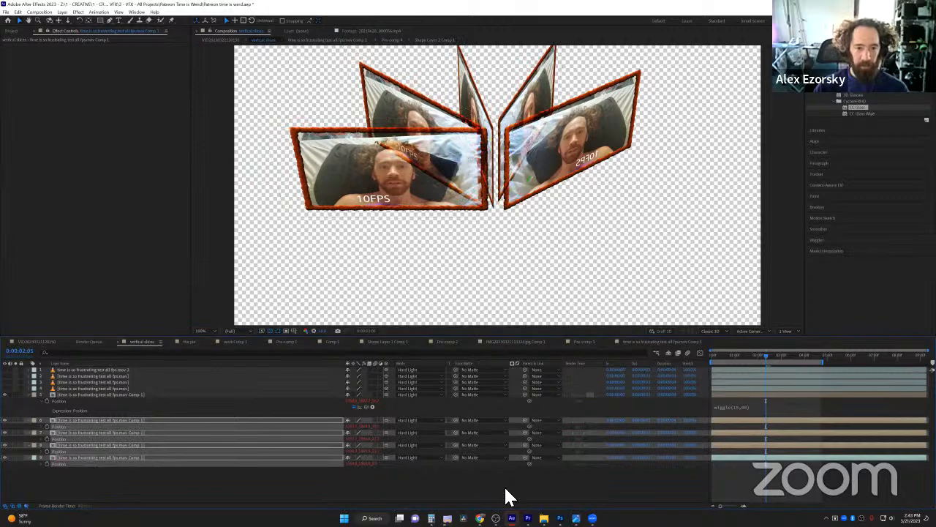
Preview the wiggling slices, and play them beneath the lifting pie top in the main composition
{"action": "key", "text": "space"}
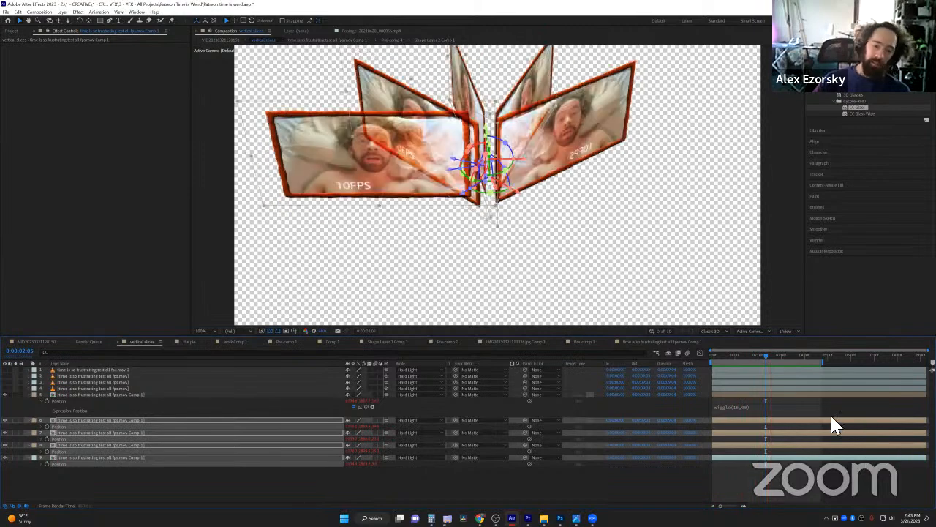
{"action": "key", "text": "Tab"}
{"action": "left_click", "coordinate": [706, 403]}
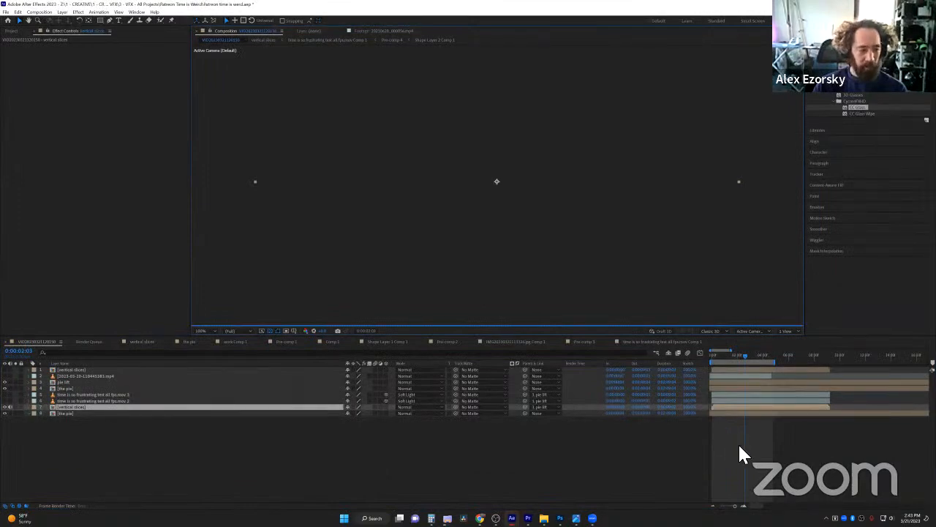
{"action": "key", "text": "Tab"}
{"action": "left_click", "coordinate": [679, 454]}
{"action": "key", "text": "space"}
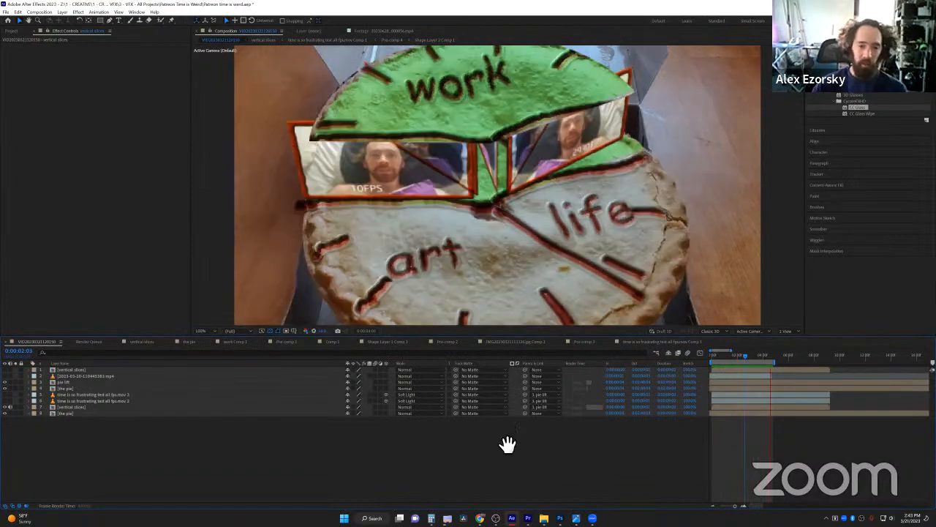
{"action": "key", "text": "space"}
Look through the nested pie and work Comp 1 compositions, and return to the main composition
{"action": "left_click", "coordinate": [113, 413]}
{"action": "double_click", "coordinate": [114, 413]}
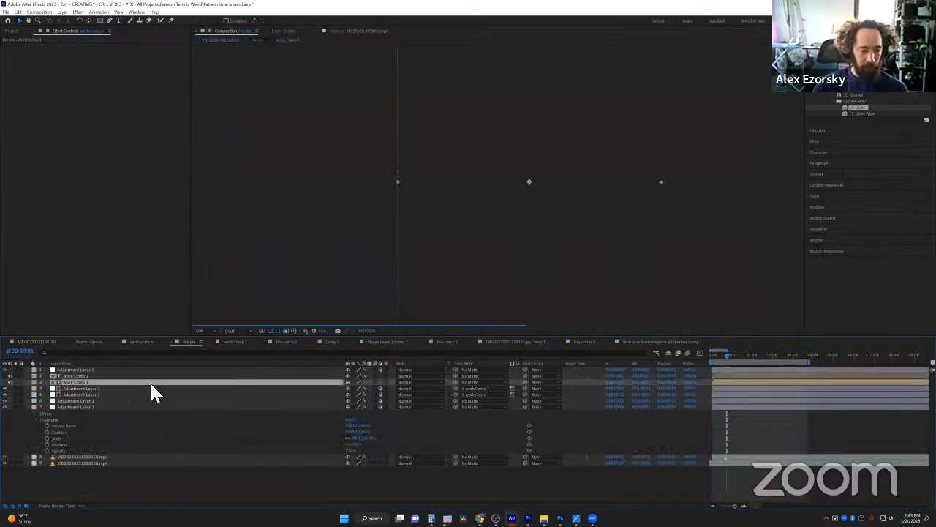
{"action": "double_click", "coordinate": [145, 387]}
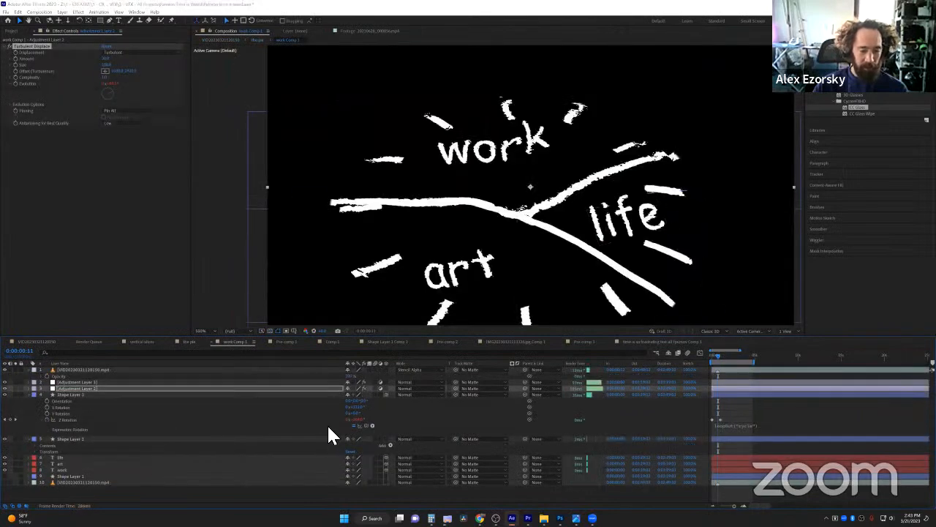
{"action": "key", "text": "Tab"}
{"action": "left_click", "coordinate": [331, 427]}
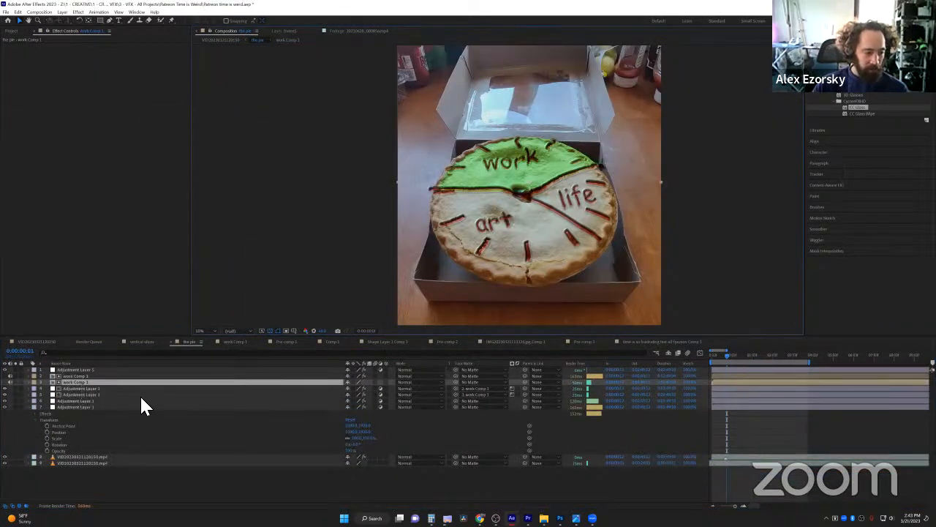
{"action": "key", "text": "Tab"}
{"action": "left_click", "coordinate": [93, 397]}
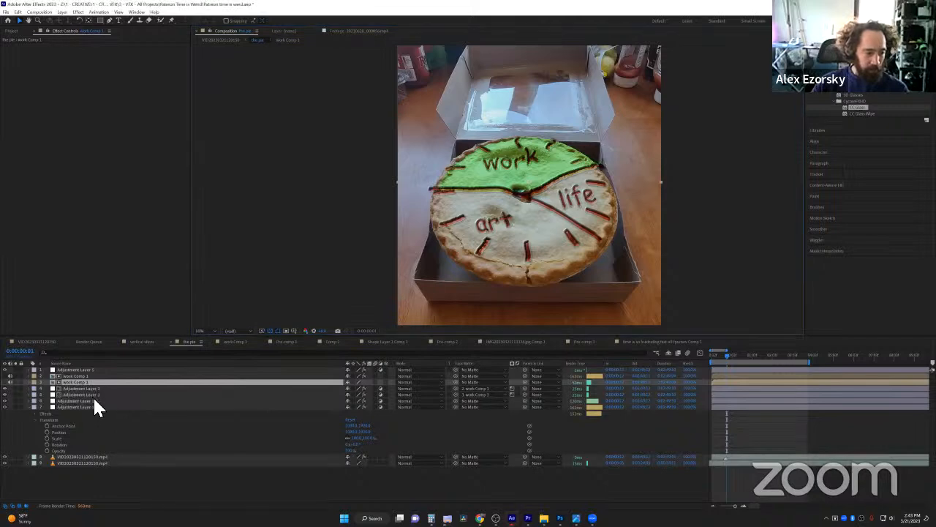
Reopen the vertical slices composition and undo the Position wiggle expressions on its five framed footage layers
{"action": "left_click", "coordinate": [79, 407]}
{"action": "double_click", "coordinate": [79, 406]}
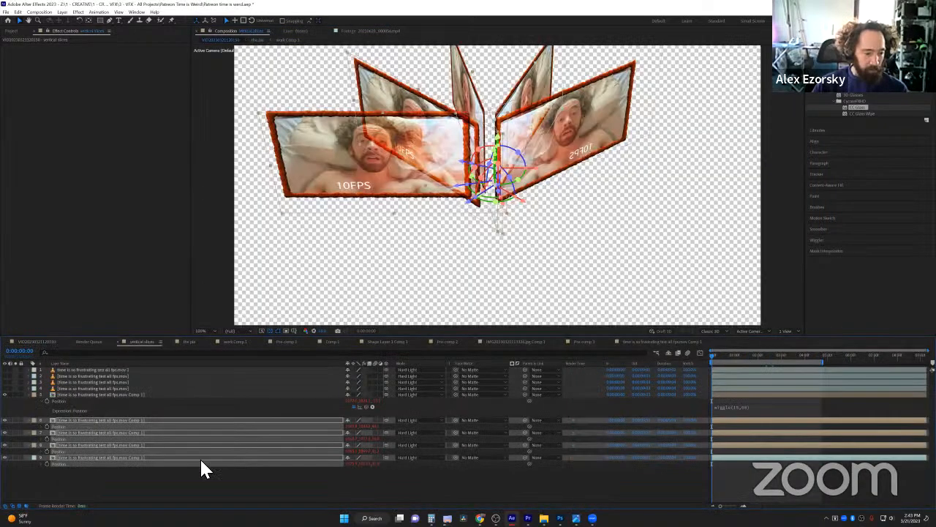
{"action": "key", "text": "ctrl+z"}
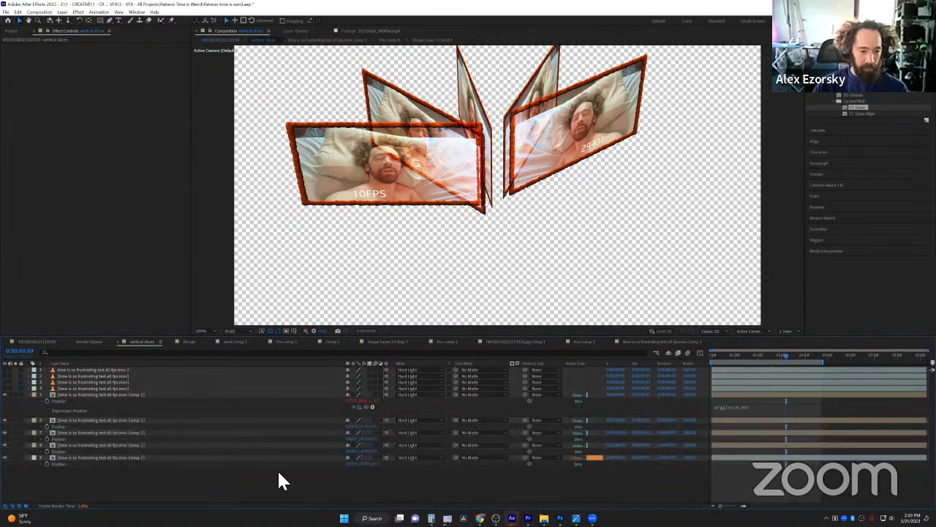
{"action": "key", "text": "ctrl+z"}
{"action": "left_click", "coordinate": [242, 437]}
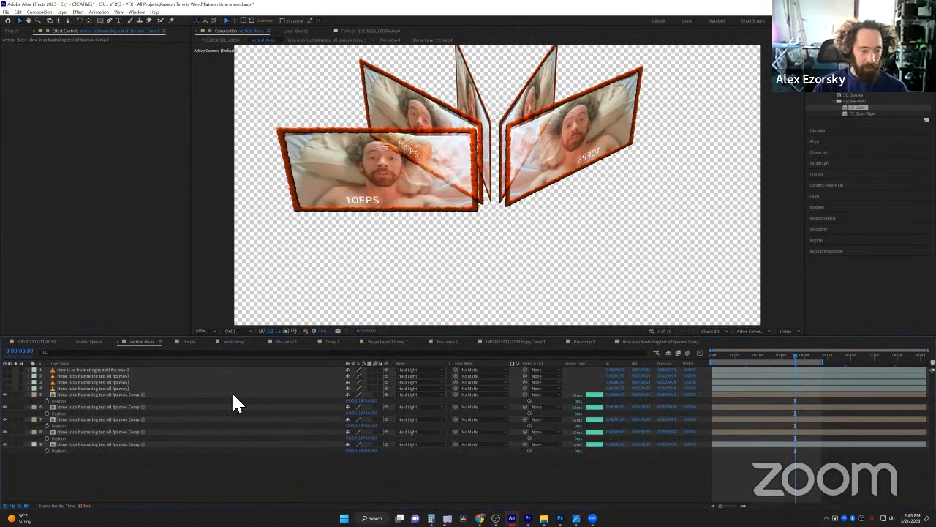
{"action": "key", "text": "ctrl+z"}
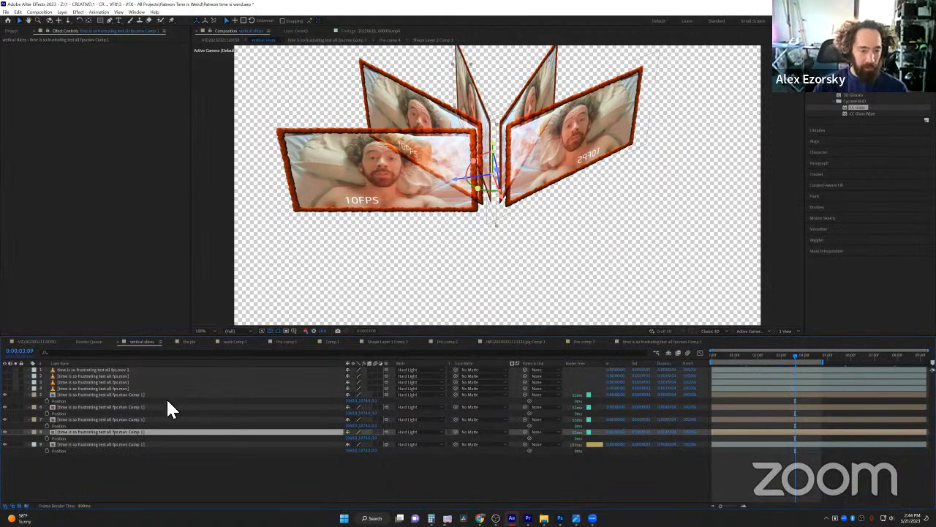
Undo the Position wiggle, the precomposing and the canvas enlargement inside the framed footage composition, and return to vertical slices
{"action": "double_click", "coordinate": [107, 396]}
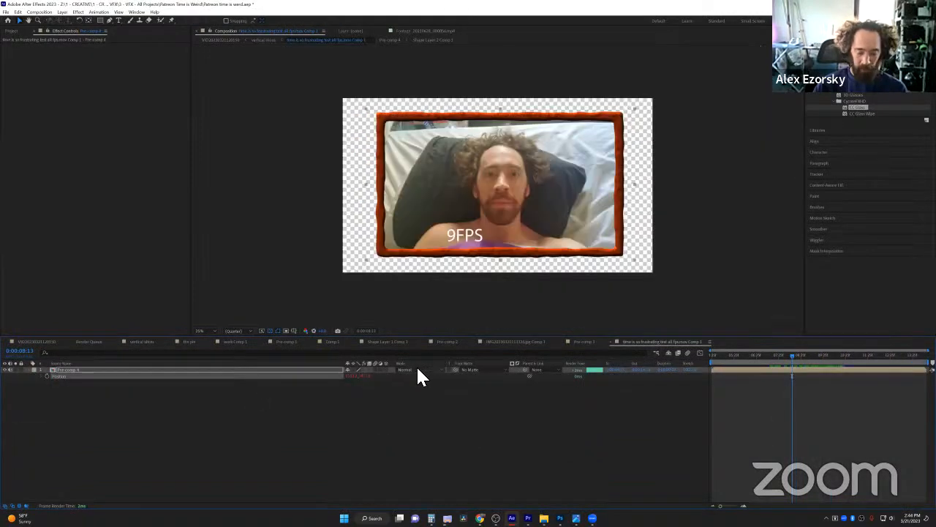
{"action": "key", "text": "ctrl+z"}
{"action": "key", "text": "ctrl+z"}
{"action": "key", "text": "ctrl+z"}
{"action": "key", "text": "ctrl+z"}
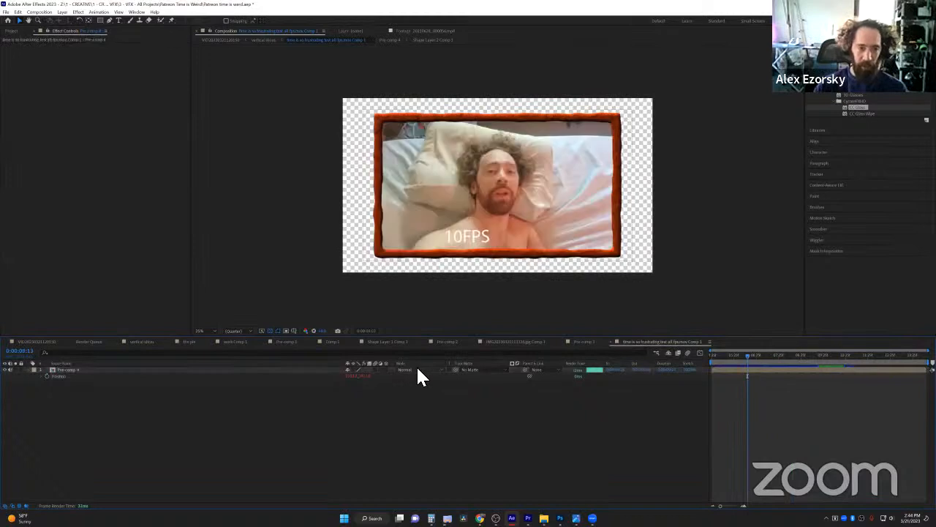
{"action": "key", "text": "ctrl+z"}
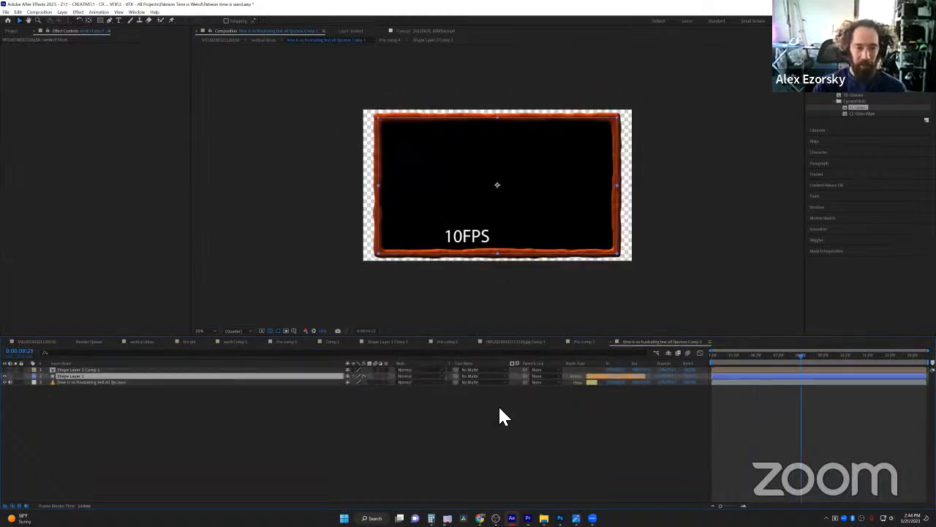
{"action": "key", "text": "ctrl+z"}
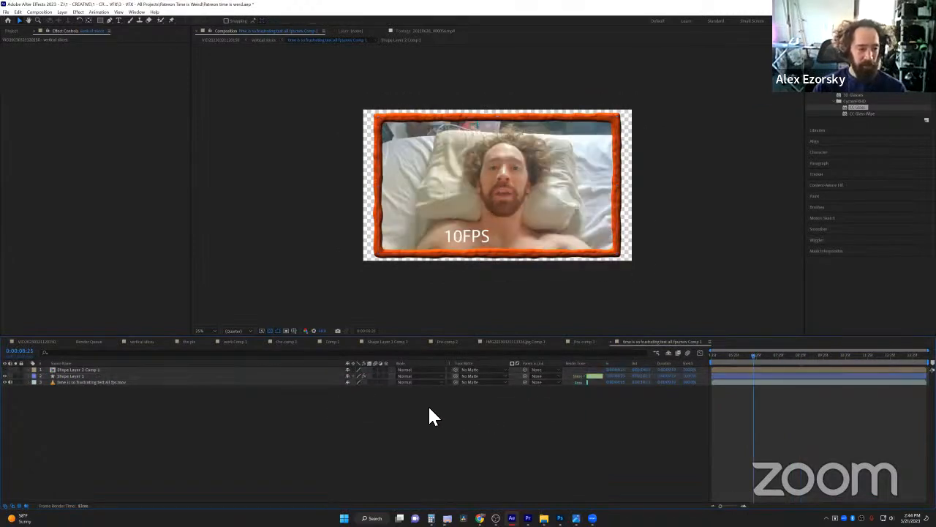
{"action": "key", "text": "ctrl+z"}
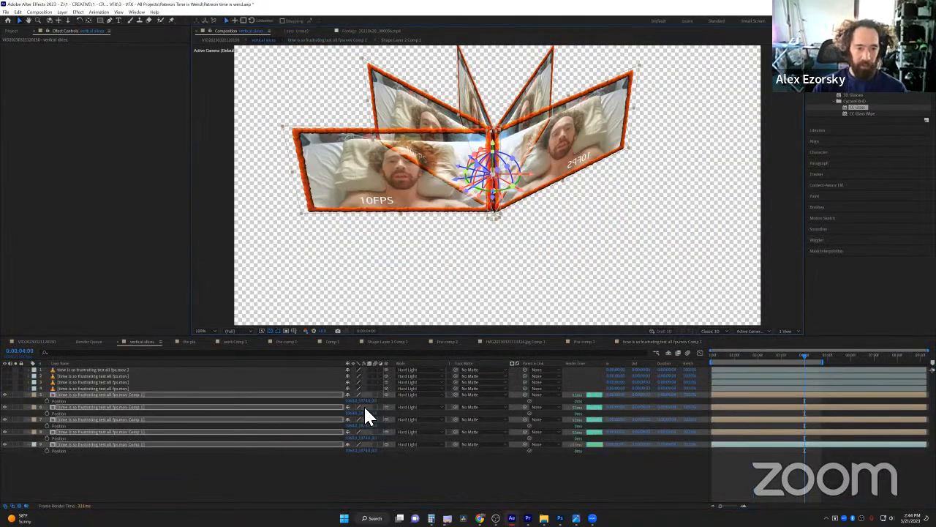
Add the expression wiggle(15,40) to the Y Rotation of the uppermost framed footage layer
{"action": "key", "text": "r"}
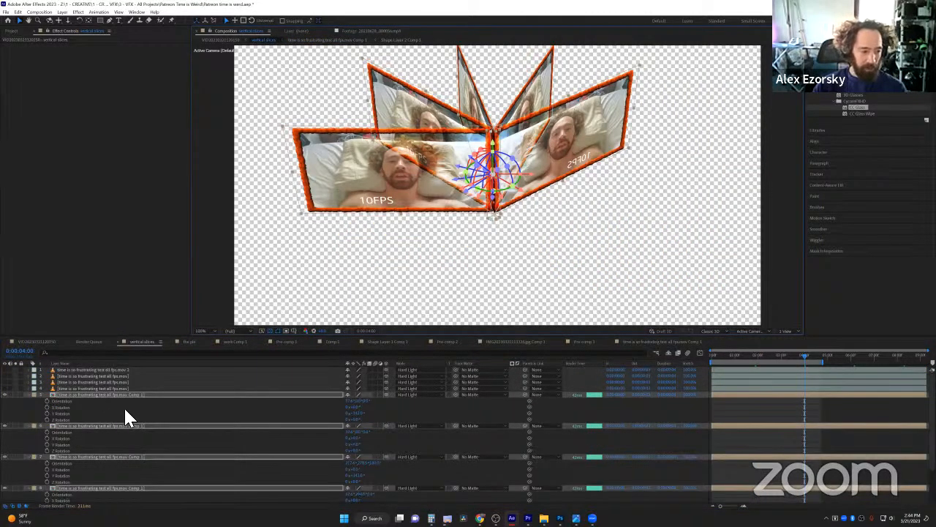
{"action": "left_click", "coordinate": [393, 411]}
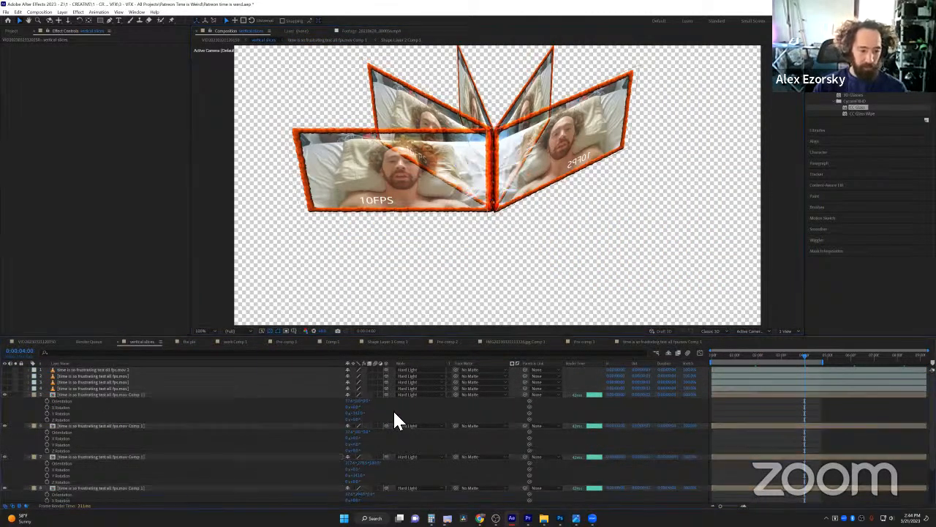
{"action": "left_click", "coordinate": [46, 412], "text": "alt"}
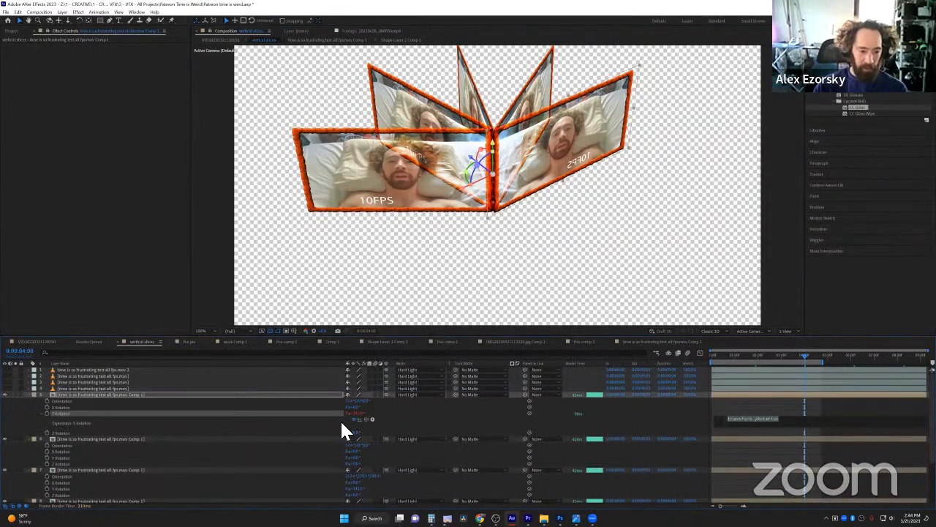
{"action": "type", "text": "wiggle("}
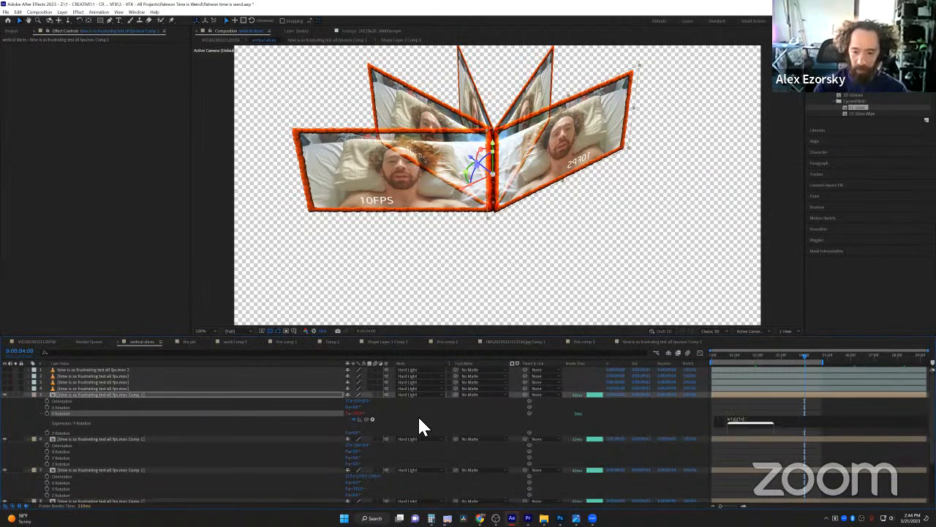
{"action": "type", "text": "e(15,40"}
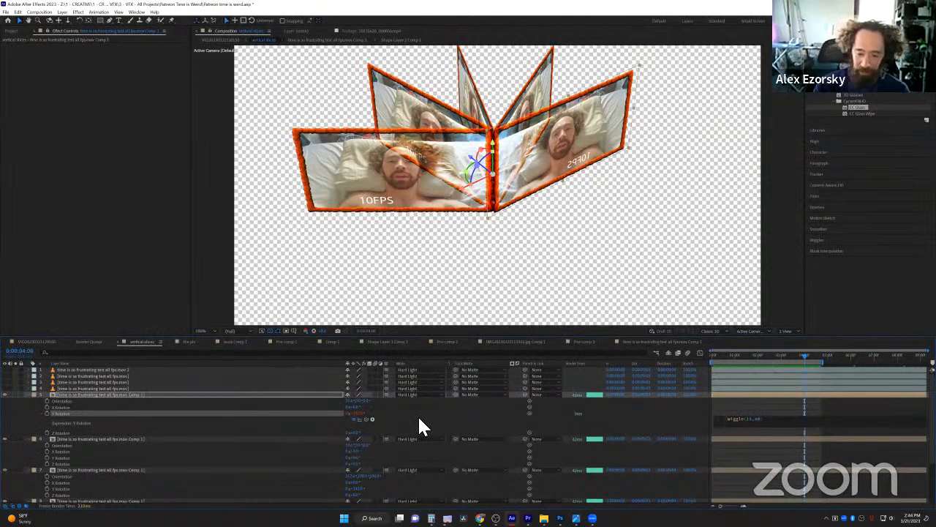
{"action": "left_click", "coordinate": [739, 418]}
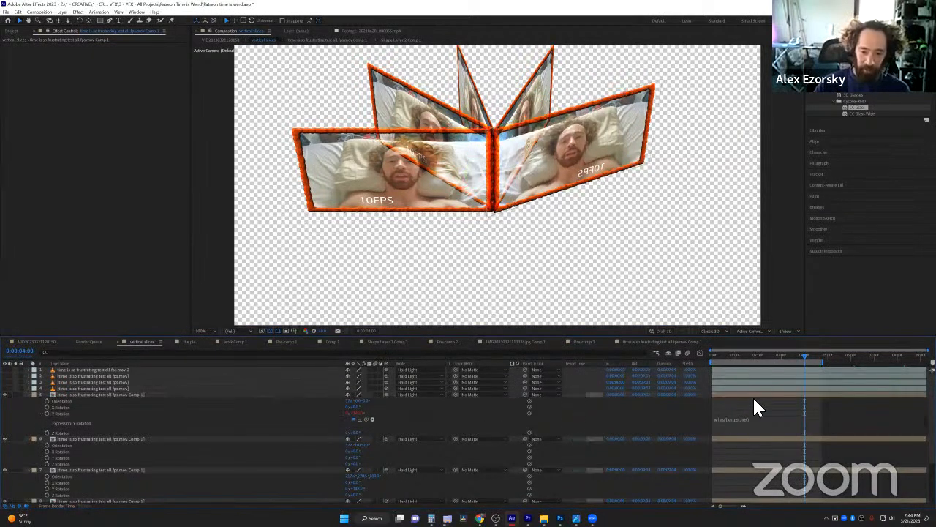
Reduce the amplitude in the uppermost framed layer's Y Rotation wiggle expression and preview the swinging motion
{"action": "left_click", "coordinate": [739, 420]}
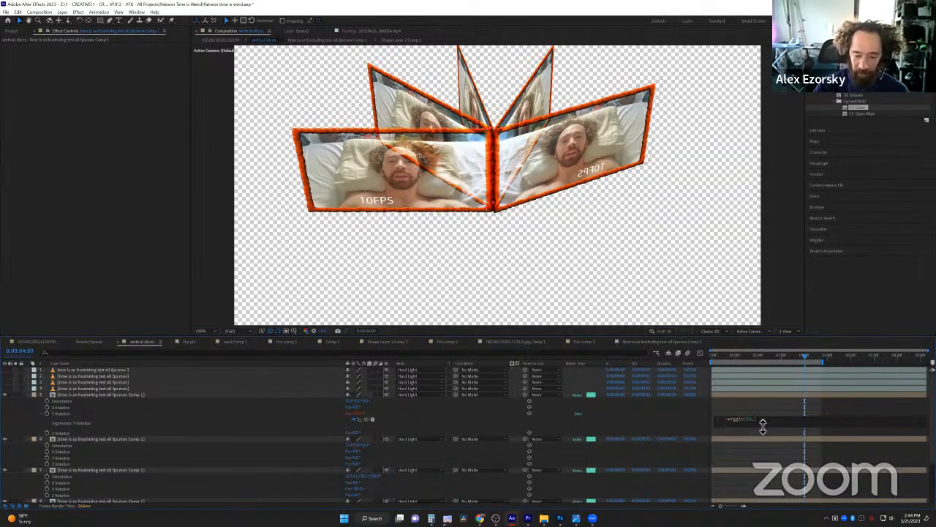
{"action": "left_click", "coordinate": [761, 408]}
{"action": "key", "text": "space"}
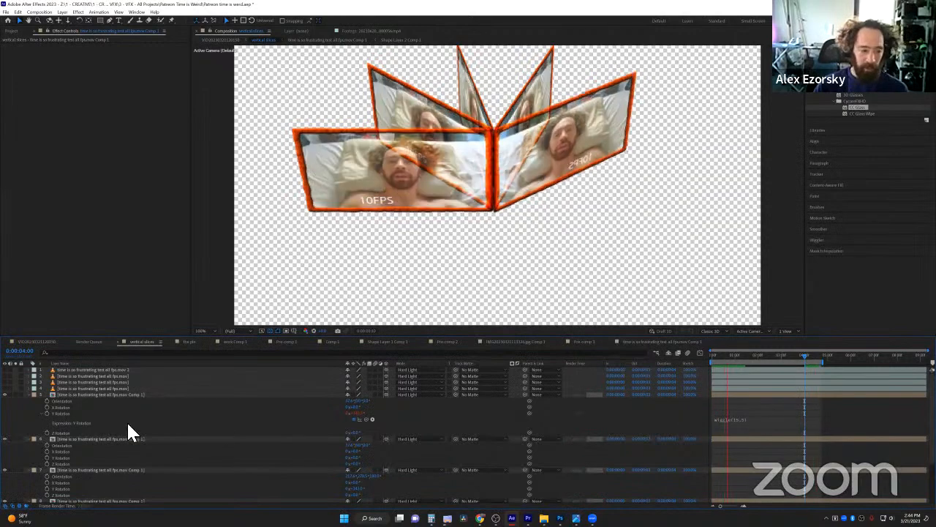
{"action": "key", "text": "space"}
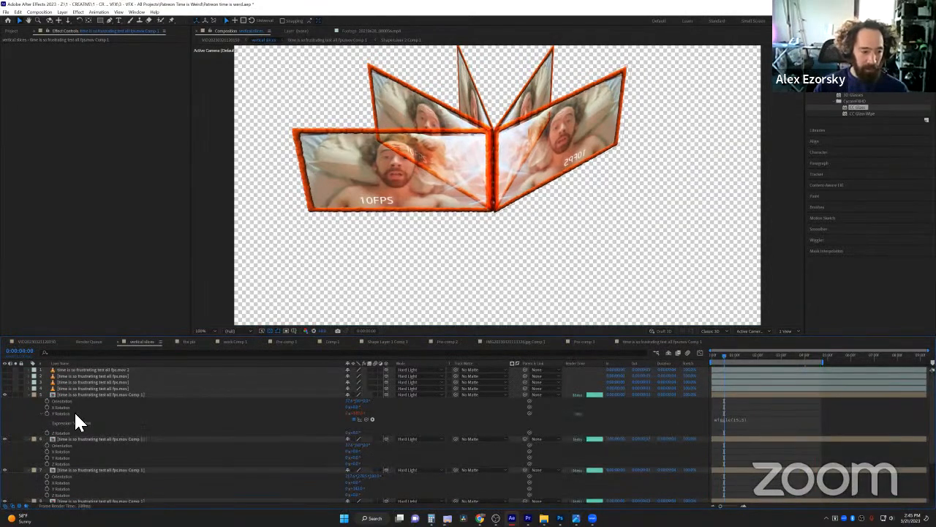
Copy only the Y Rotation wiggle expression to the Y Rotation of the other four framed footage layers
{"action": "right_click", "coordinate": [89, 414]}
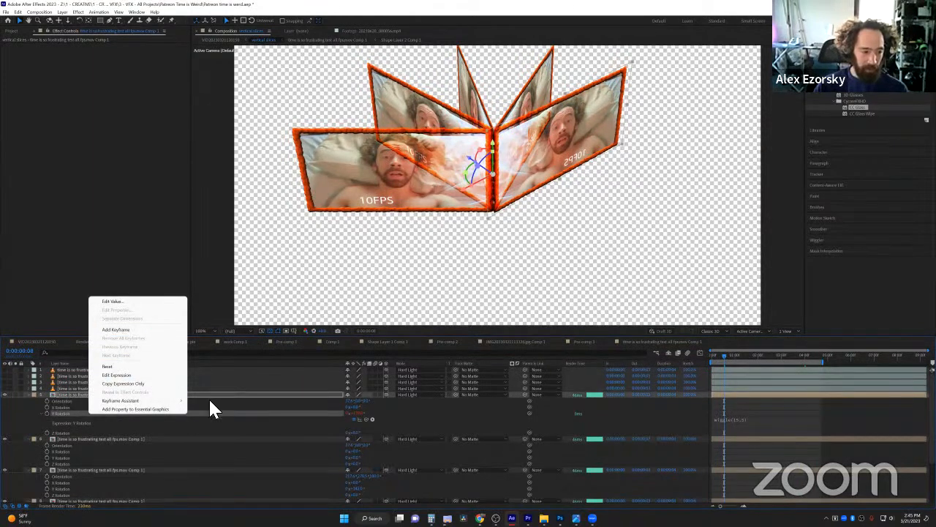
{"action": "left_click", "coordinate": [179, 385]}
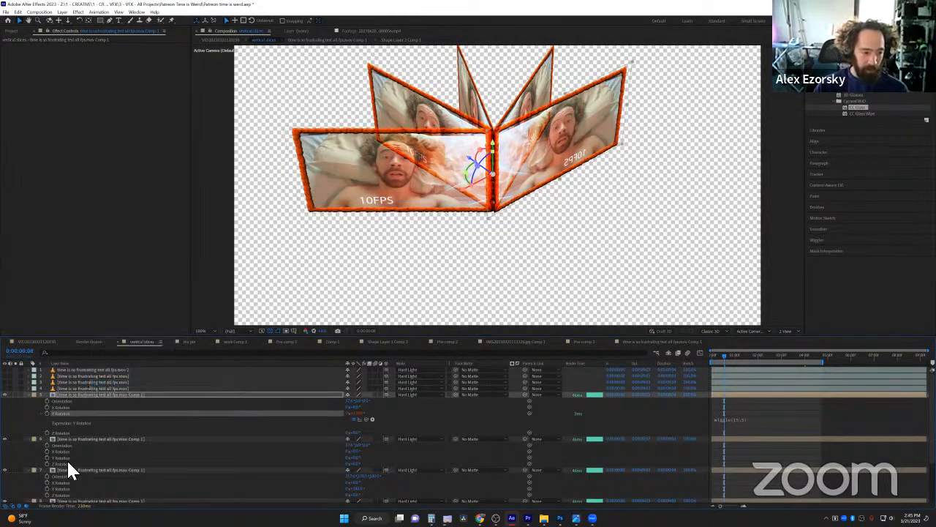
{"action": "left_click", "coordinate": [63, 455]}
{"action": "scroll", "coordinate": [65, 455], "scroll_direction": "down", "scroll_amount": 3}
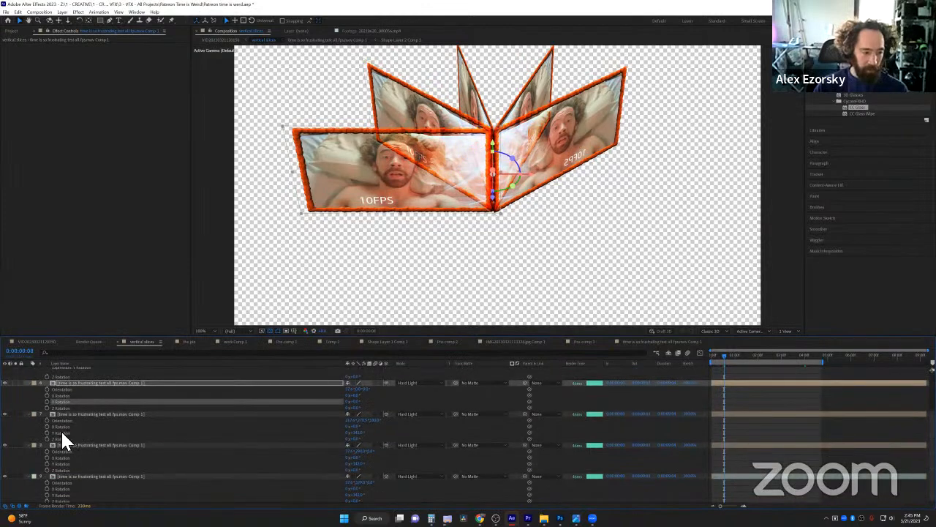
{"action": "left_click", "coordinate": [62, 432], "text": "ctrl"}
{"action": "left_click", "coordinate": [70, 463], "text": "ctrl"}
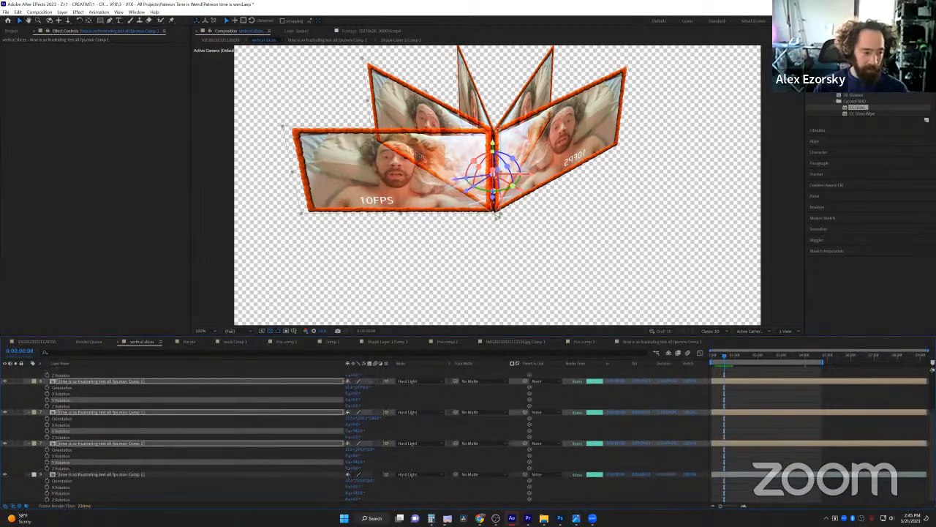
{"action": "left_click", "coordinate": [67, 492], "text": "ctrl"}
{"action": "key", "text": "ctrl+v"}
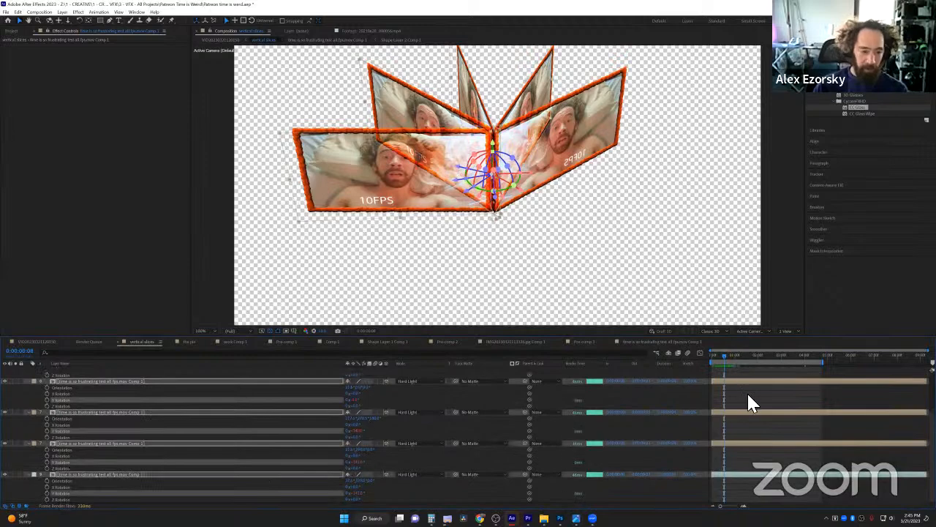
Preview the slices' Y Rotation wiggle, and play the full animation with the lifting pie top in the main composition
{"action": "key", "text": "space"}
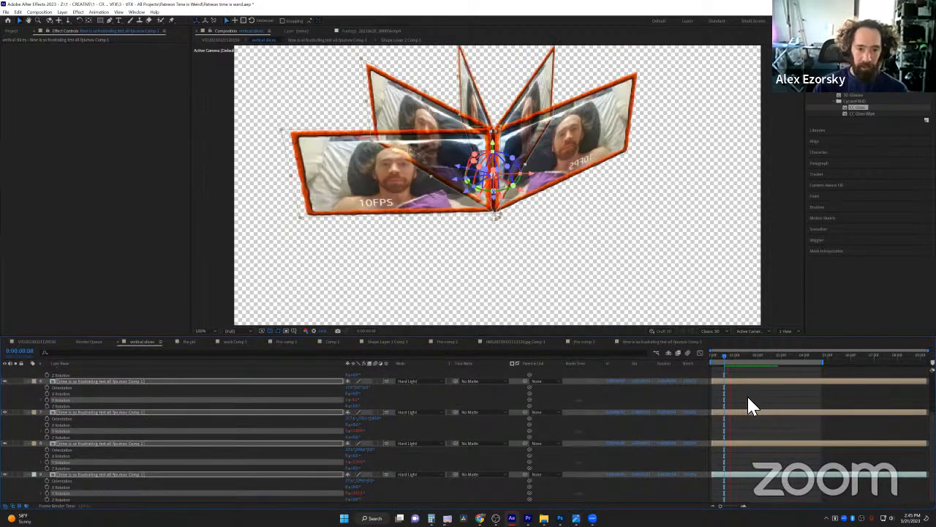
{"action": "key", "text": "Tab"}
{"action": "left_click", "coordinate": [706, 399]}
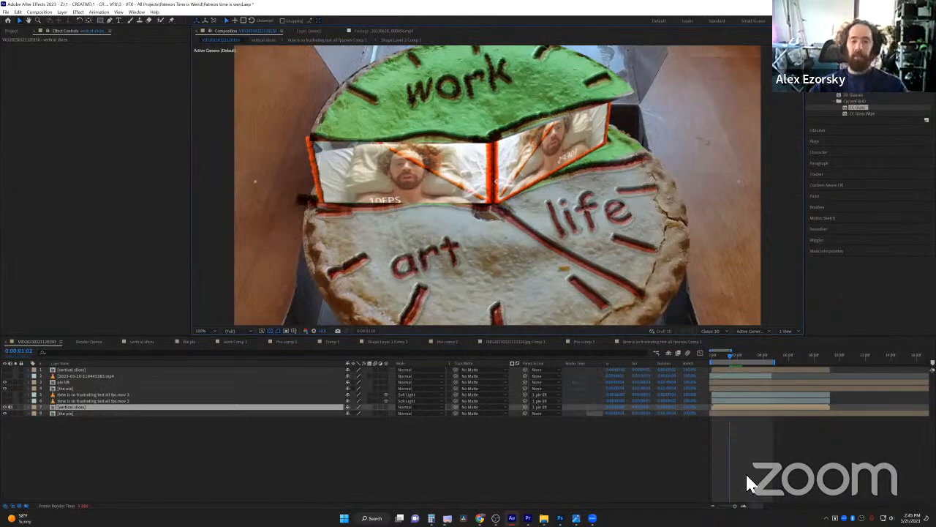
{"action": "key", "text": "space"}
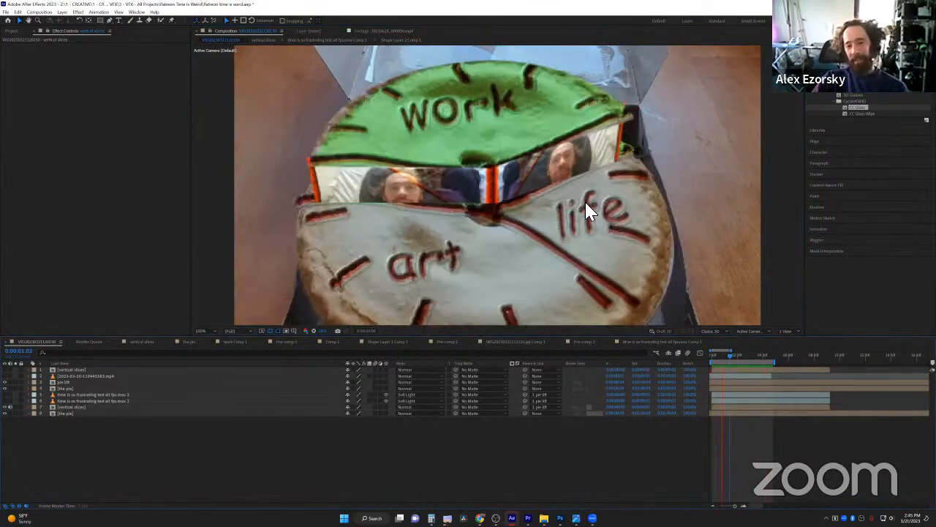
{"action": "scroll", "coordinate": [586, 203], "scroll_direction": "down", "scroll_amount": 1}
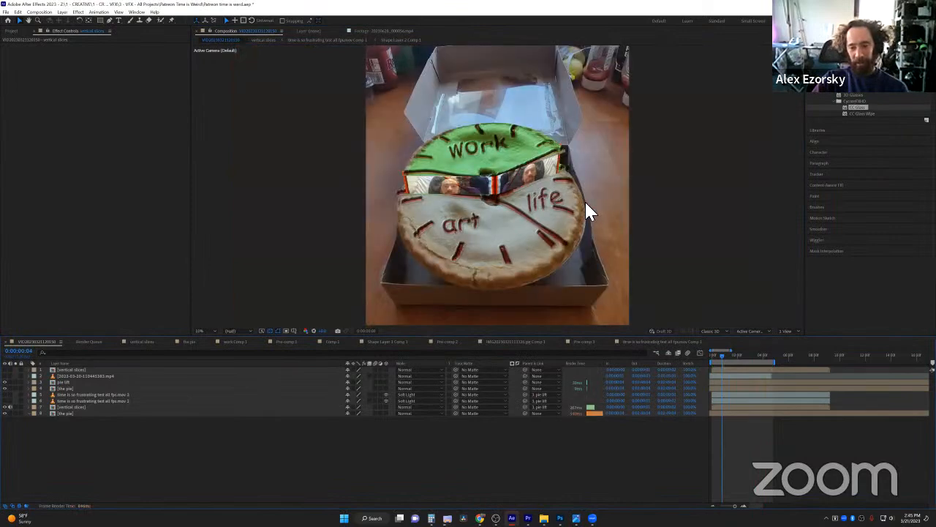